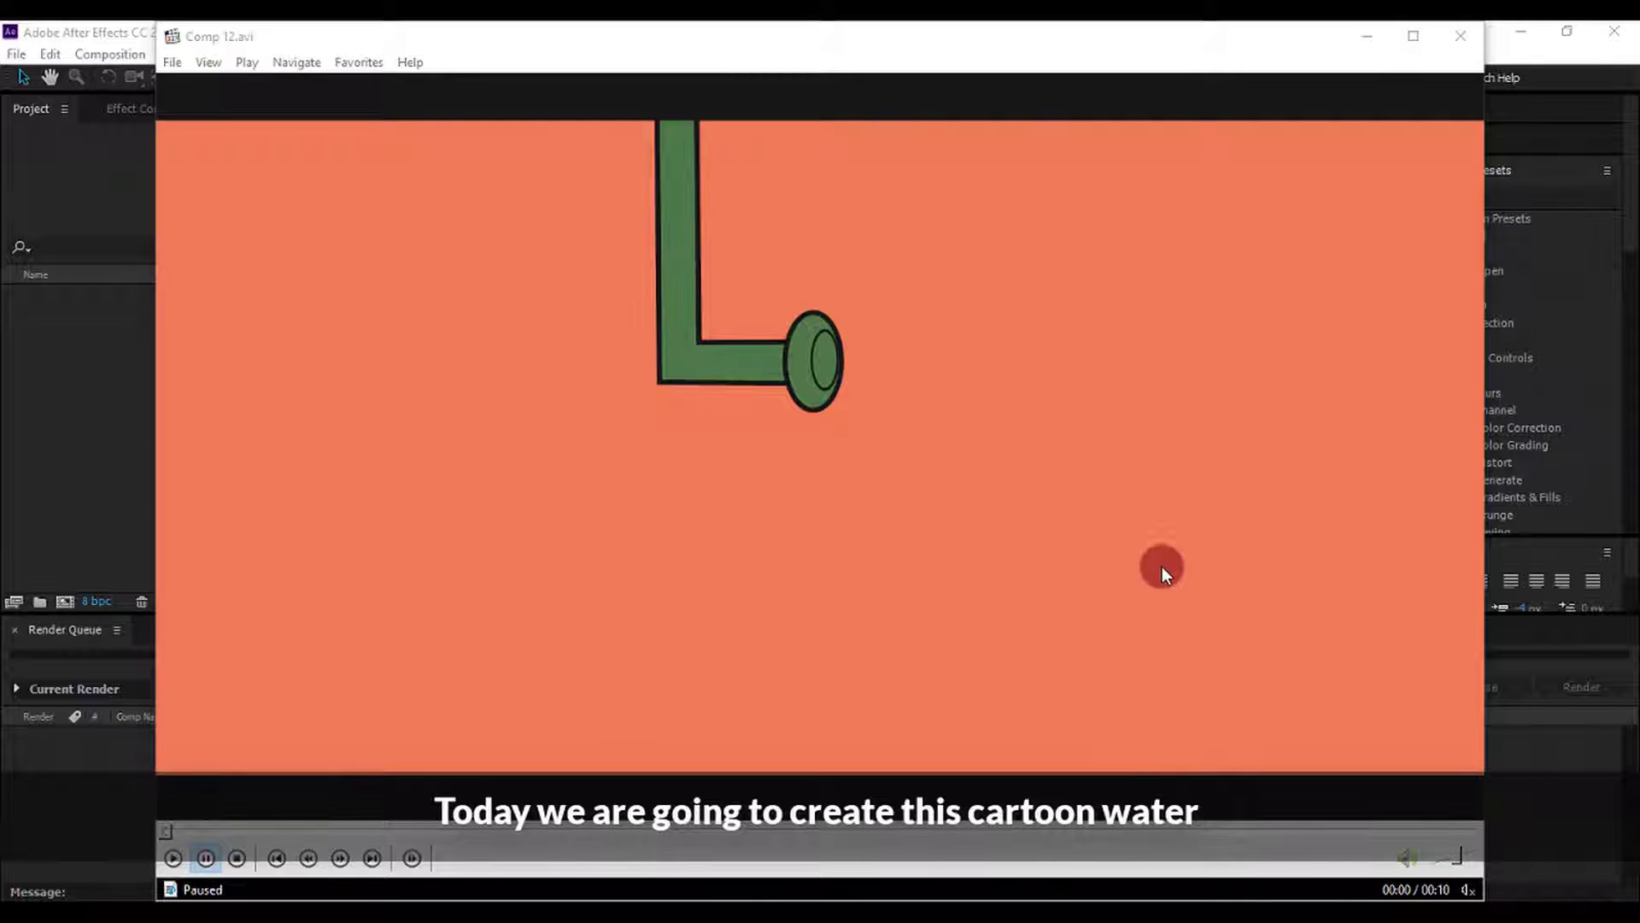
Play and pause the Comp 12.avi water-stream preview, then close the player
left_click(172, 857)
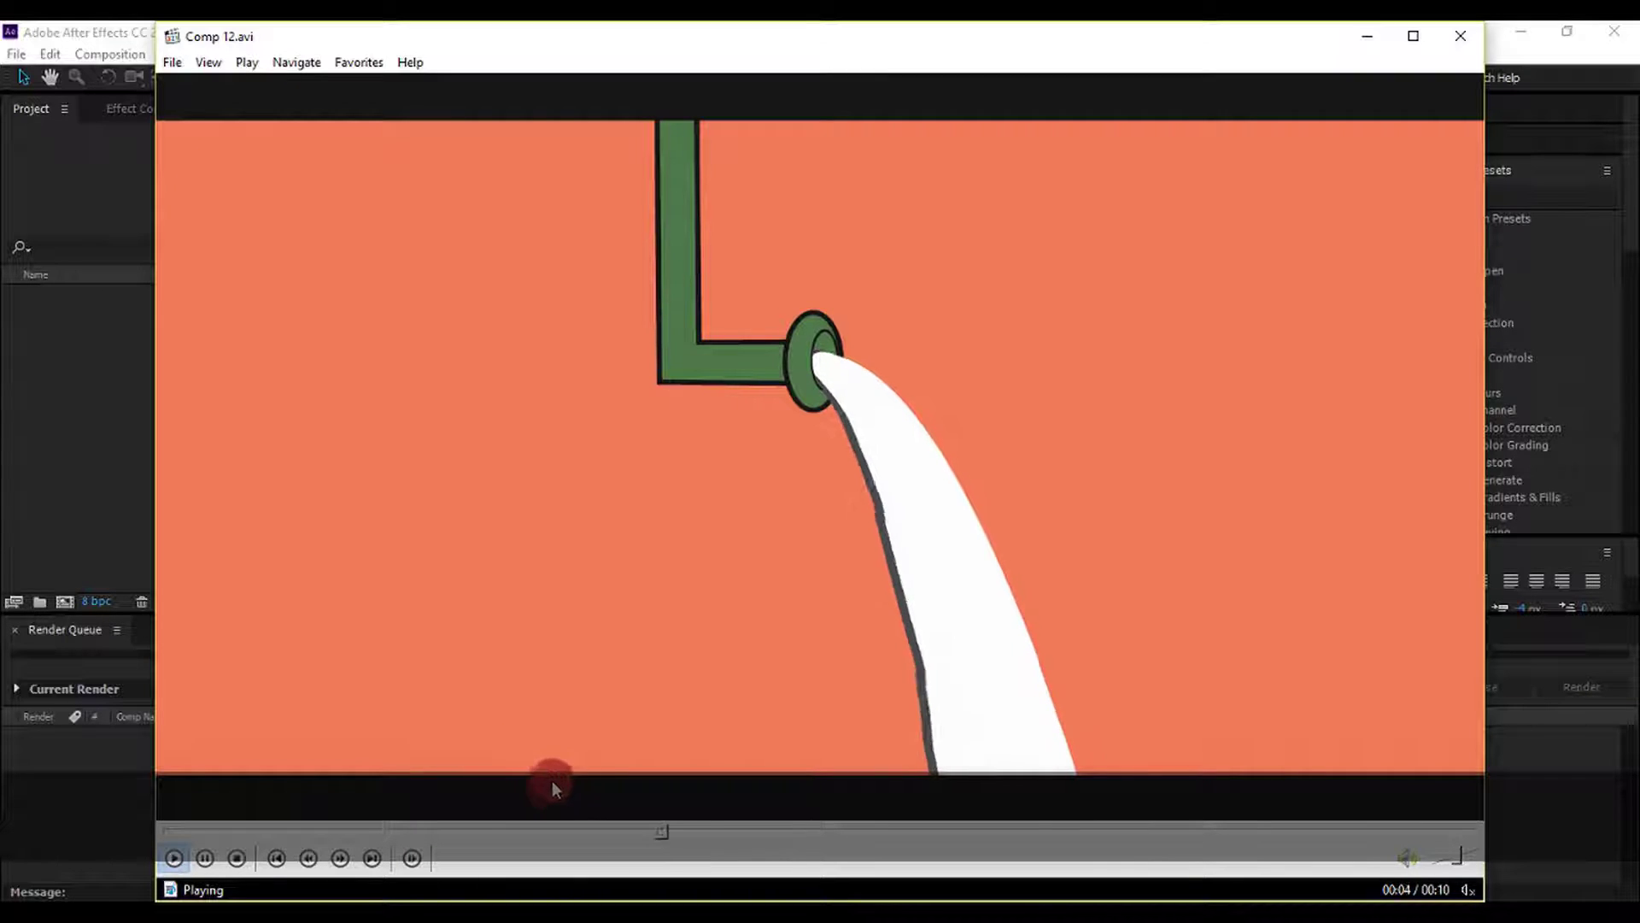
left_click(209, 862)
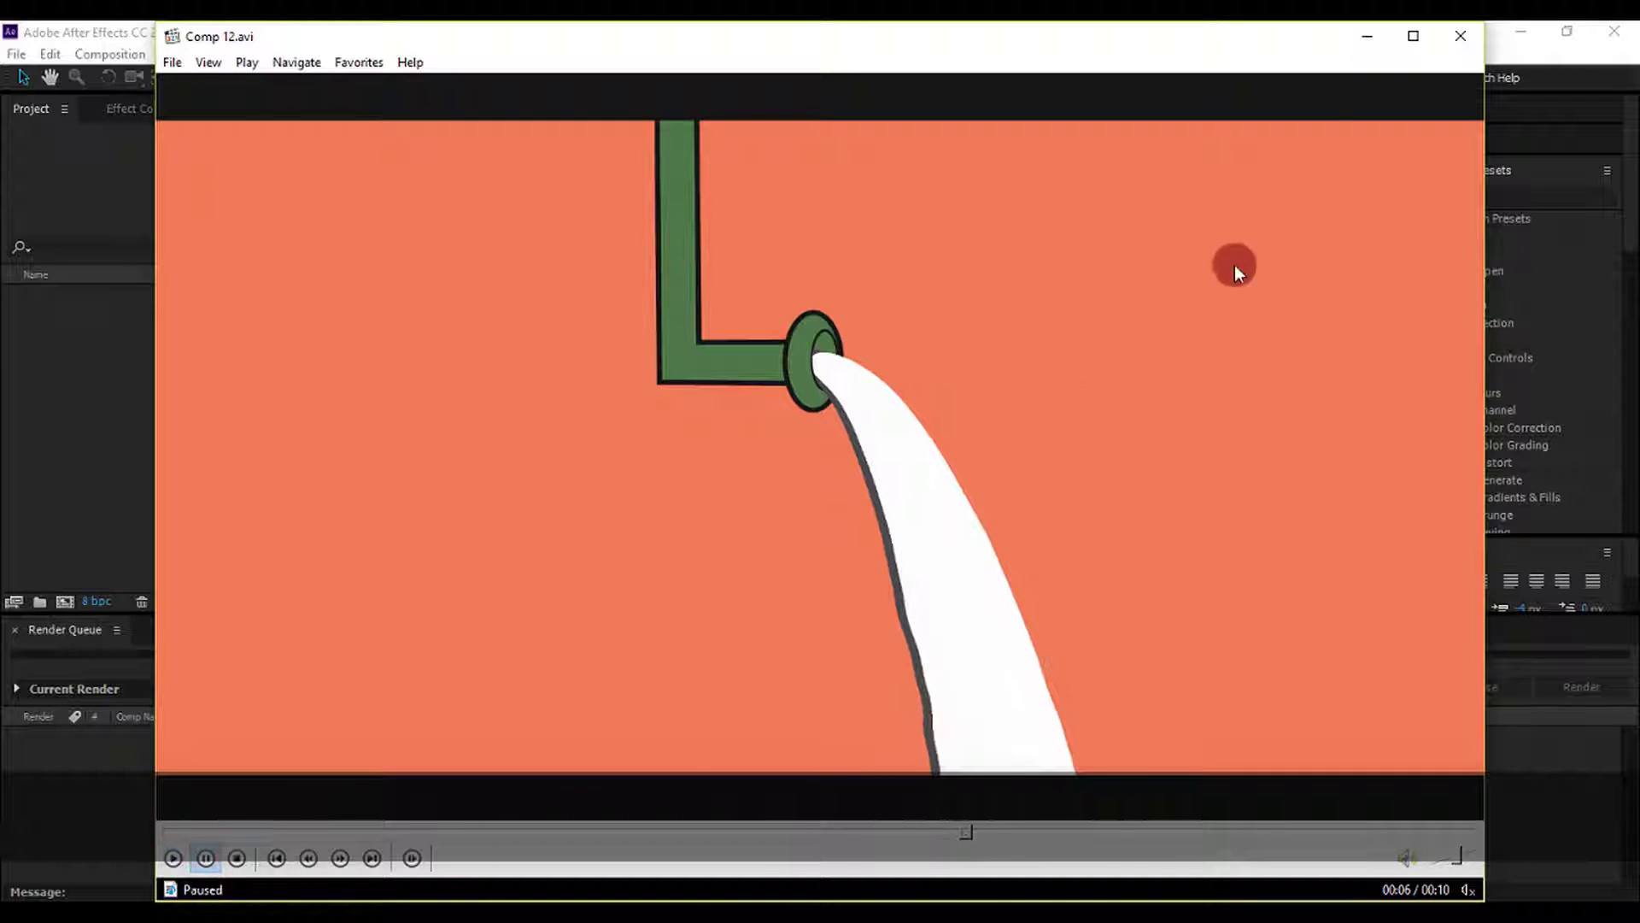
left_click(1455, 38)
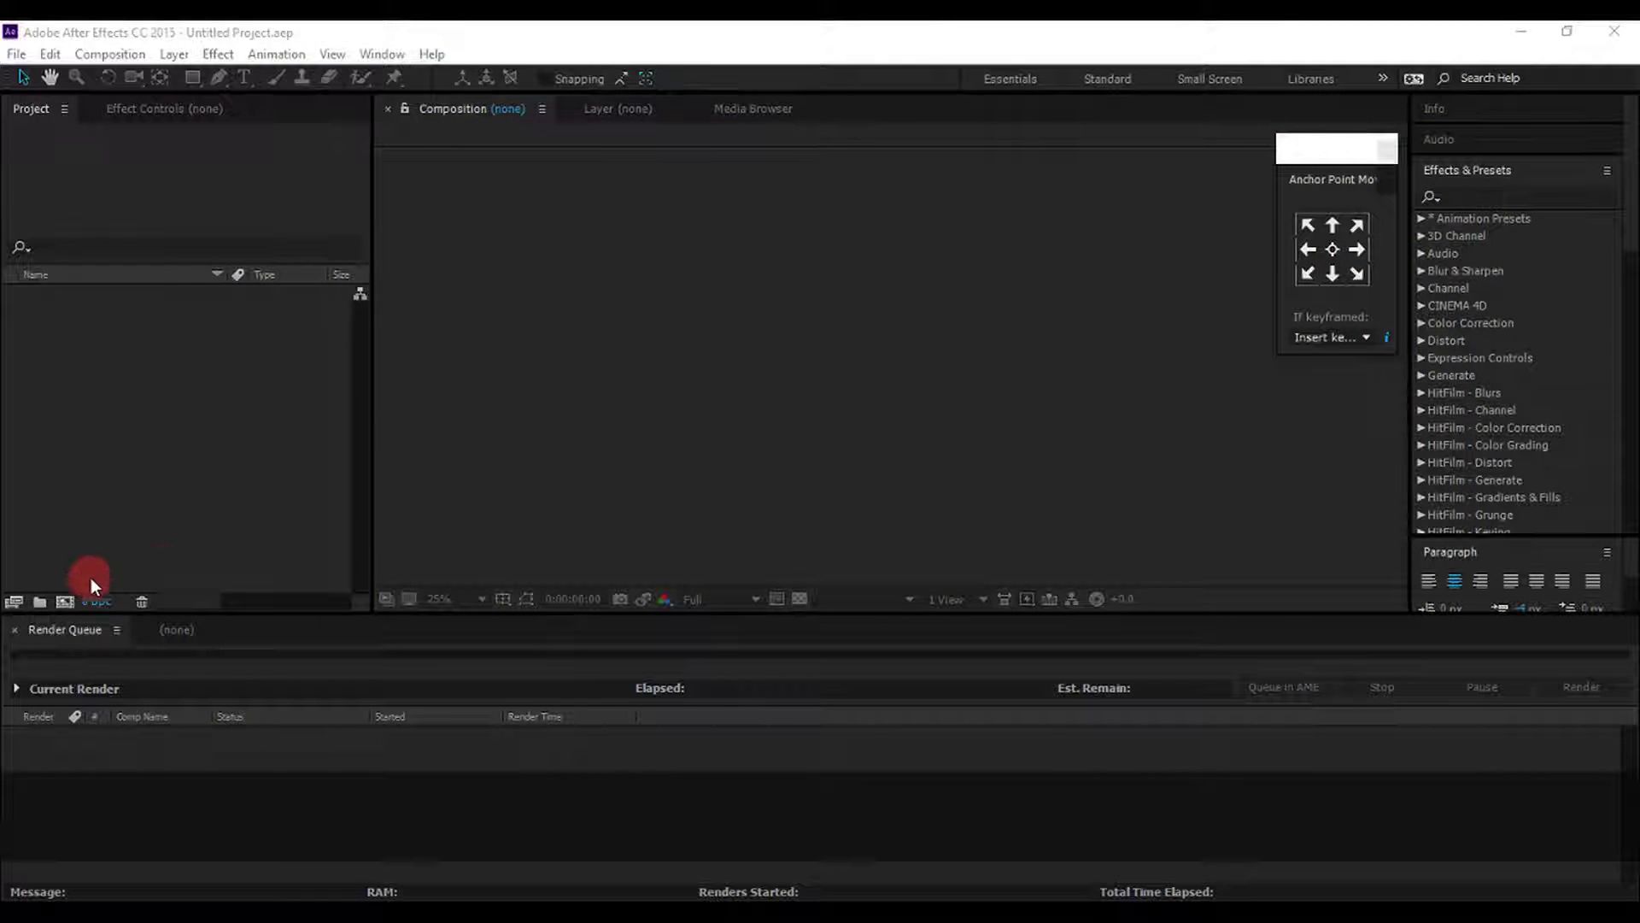
Create Comp 1 as HDTV 1080 29.97, 1920×1080, 10 seconds long
left_click(69, 602)
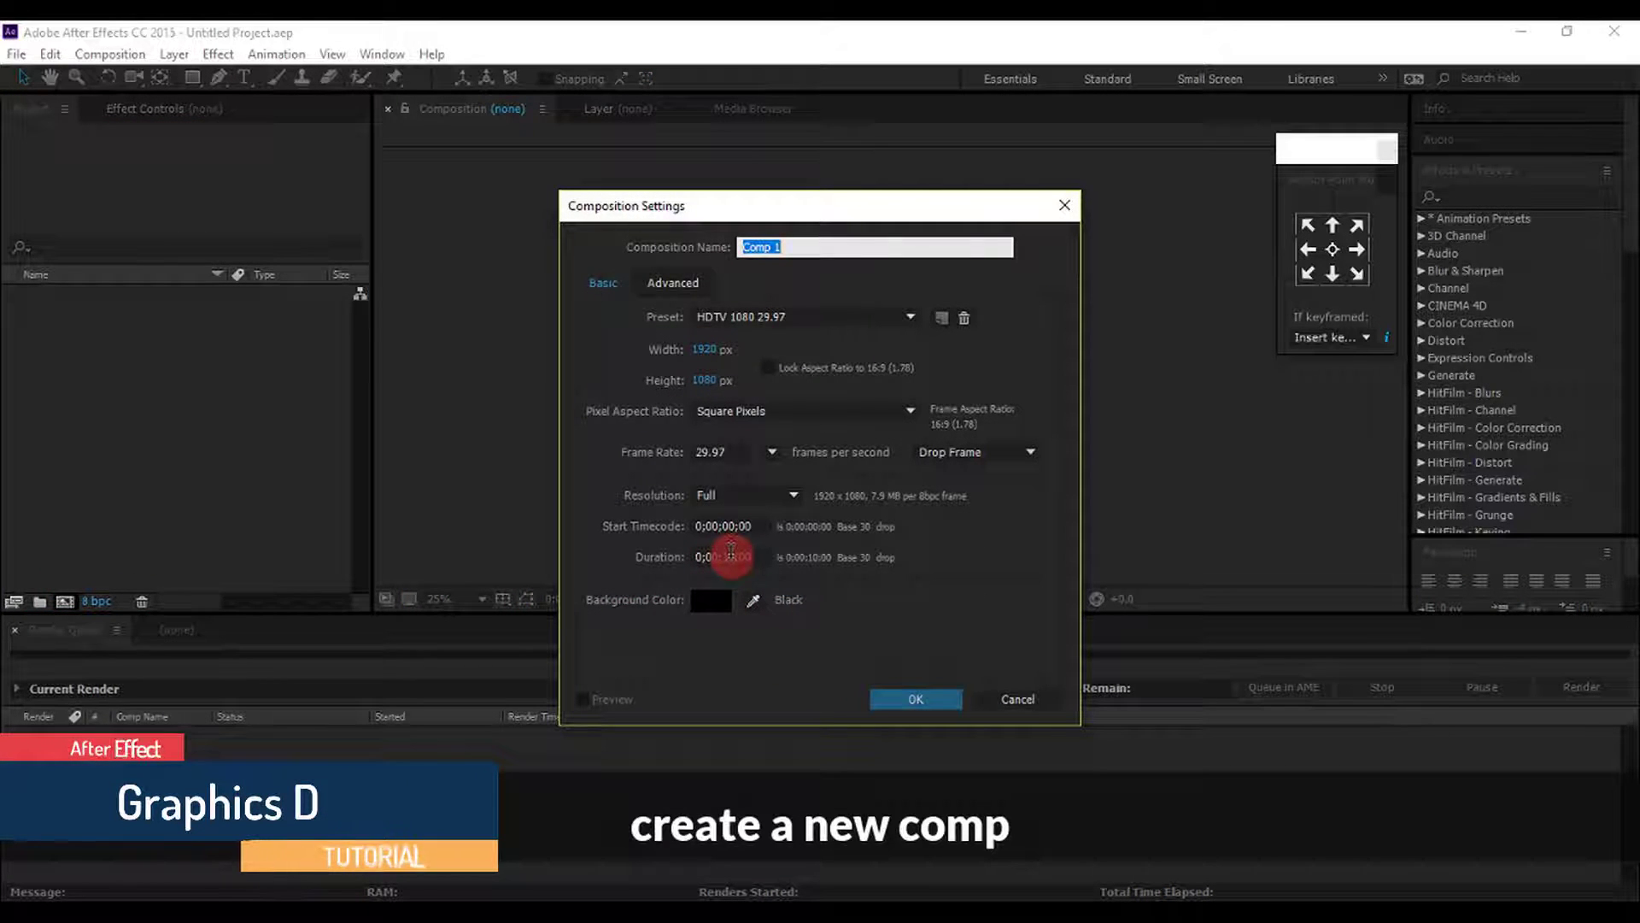
left_click(905, 699)
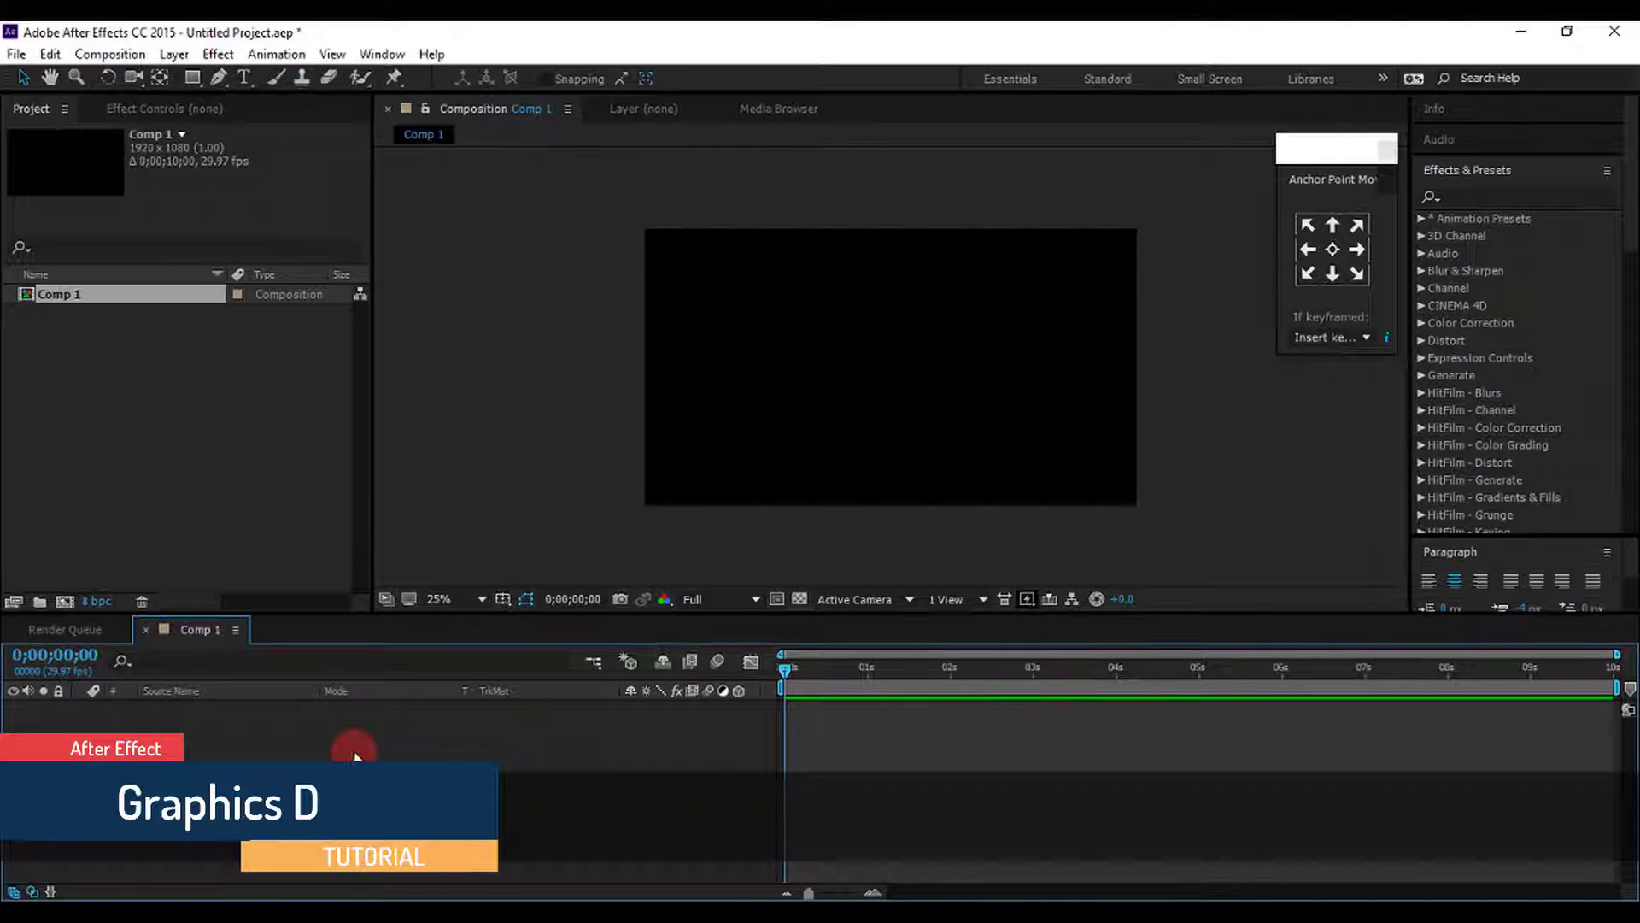
Add a full-frame medium orange solid (C78442), Medium Orange Solid 1
right_click(340, 745)
mouse_move(384, 560)
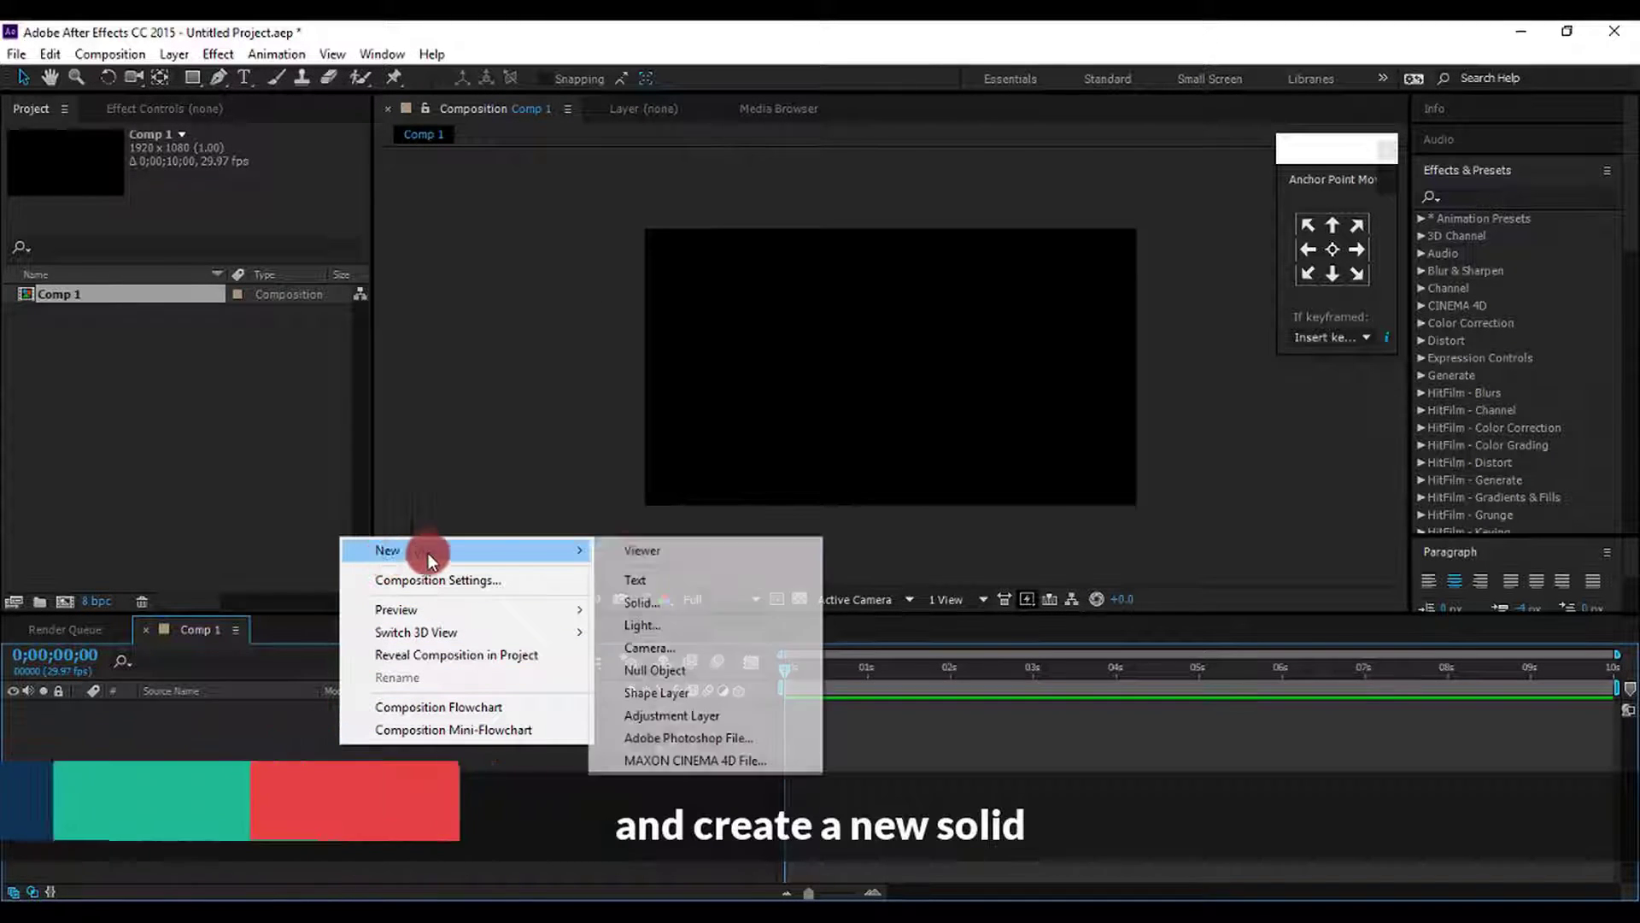
left_click(651, 600)
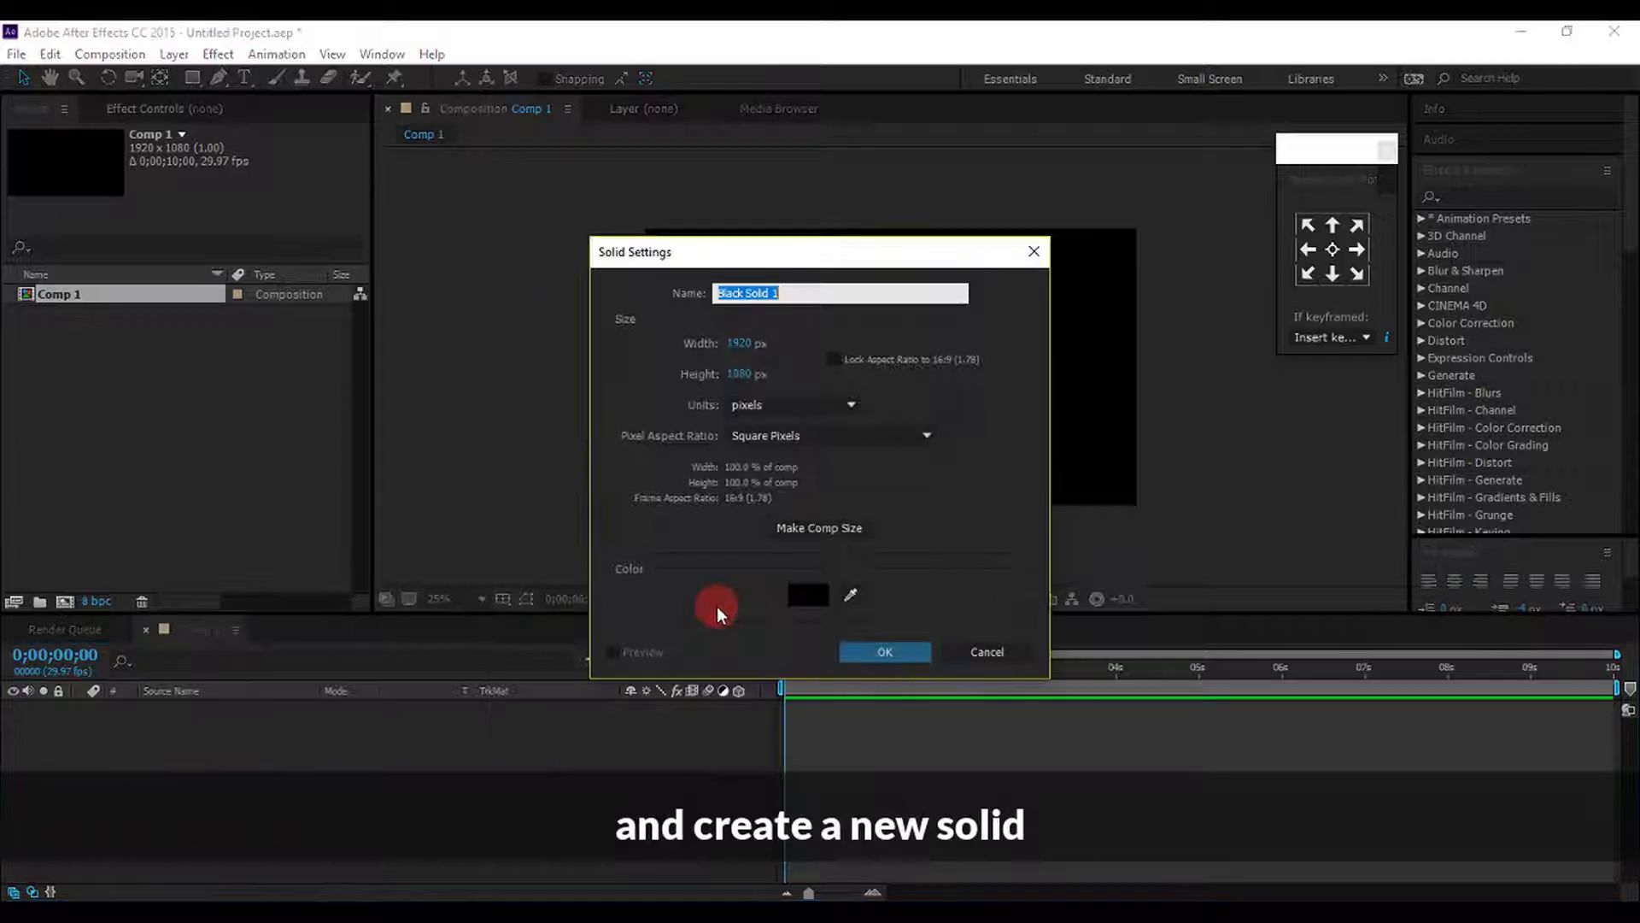
left_click(808, 595)
left_click(673, 791)
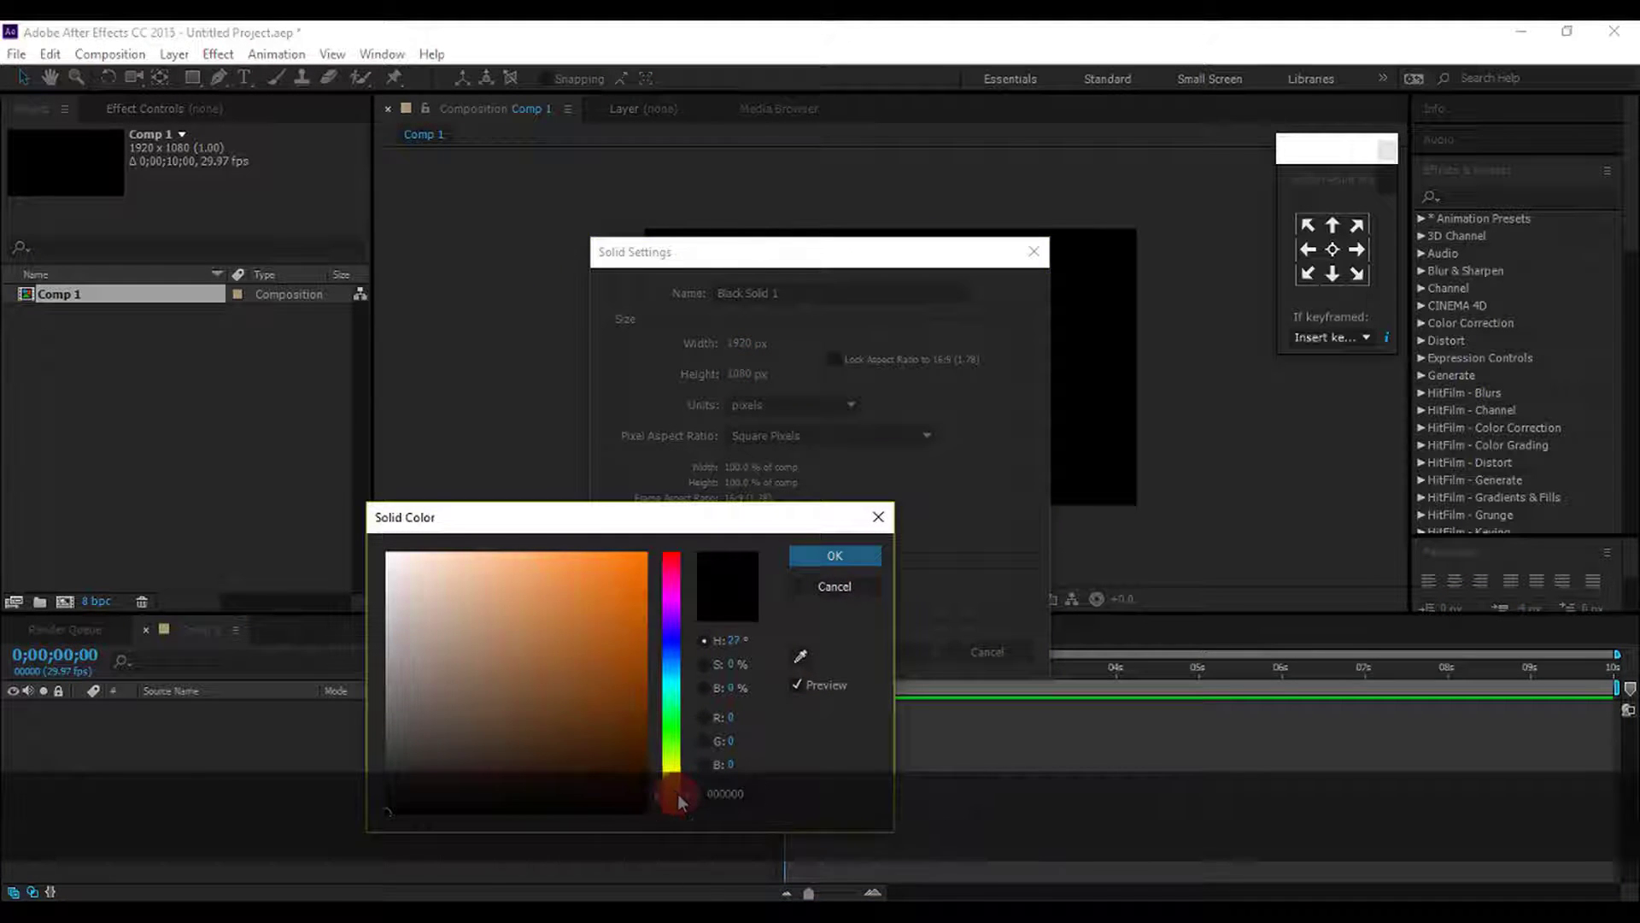
mouse_move(615, 658)
left_mouse_down()
mouse_move(605, 623)
mouse_move(574, 606)
left_mouse_up()
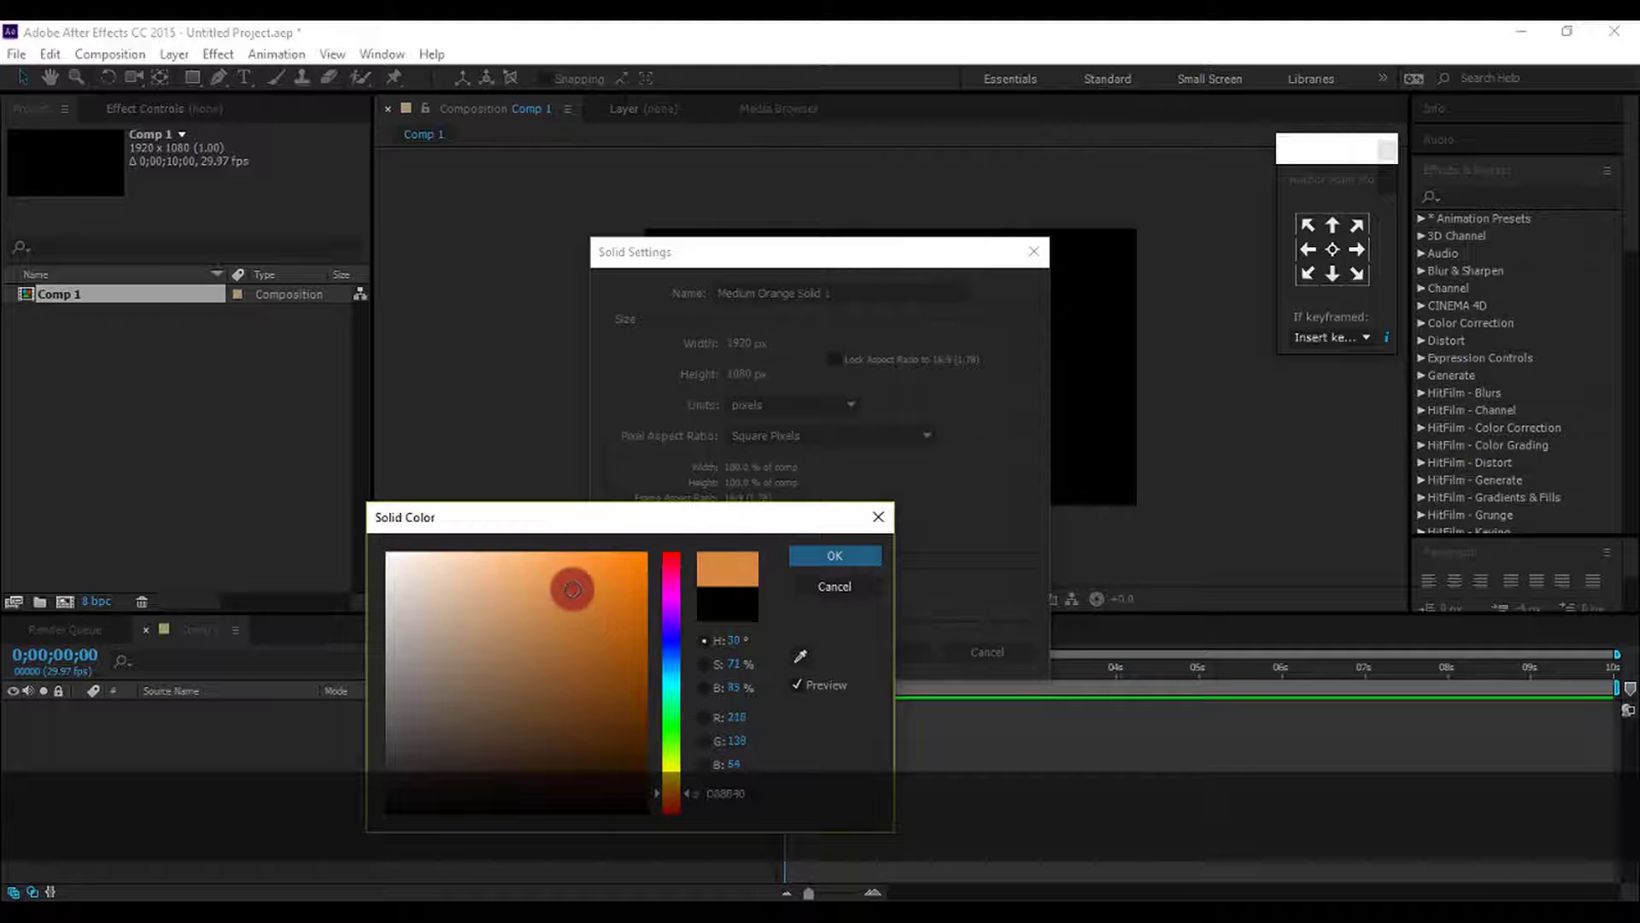
left_click_drag(574, 605, 560, 608)
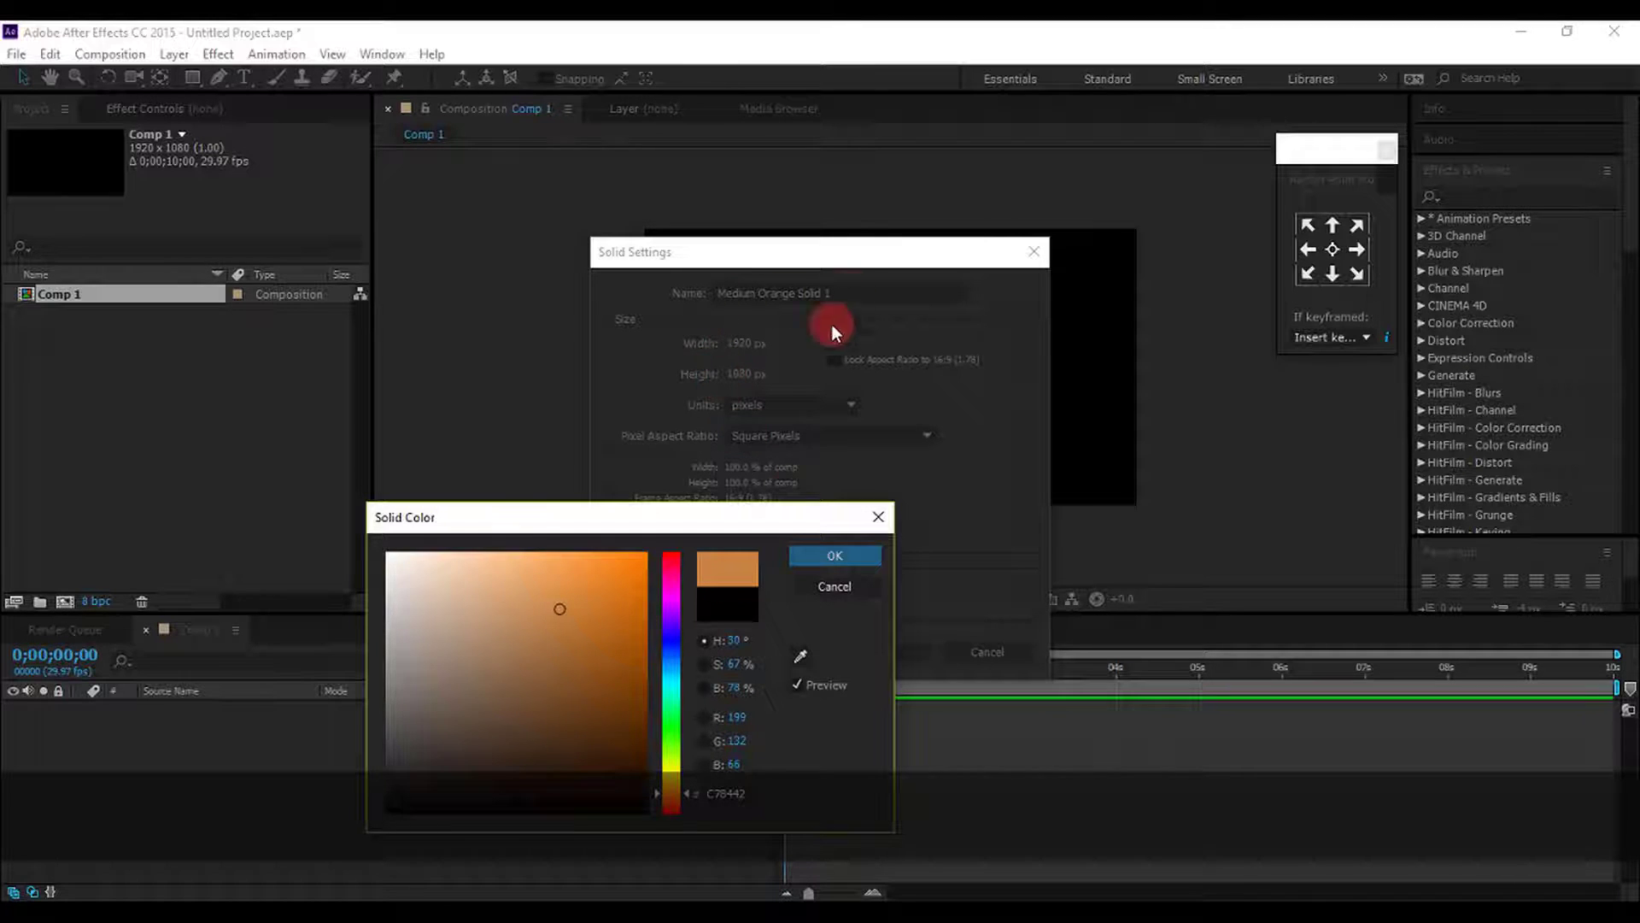
left_click(808, 557)
left_click(900, 654)
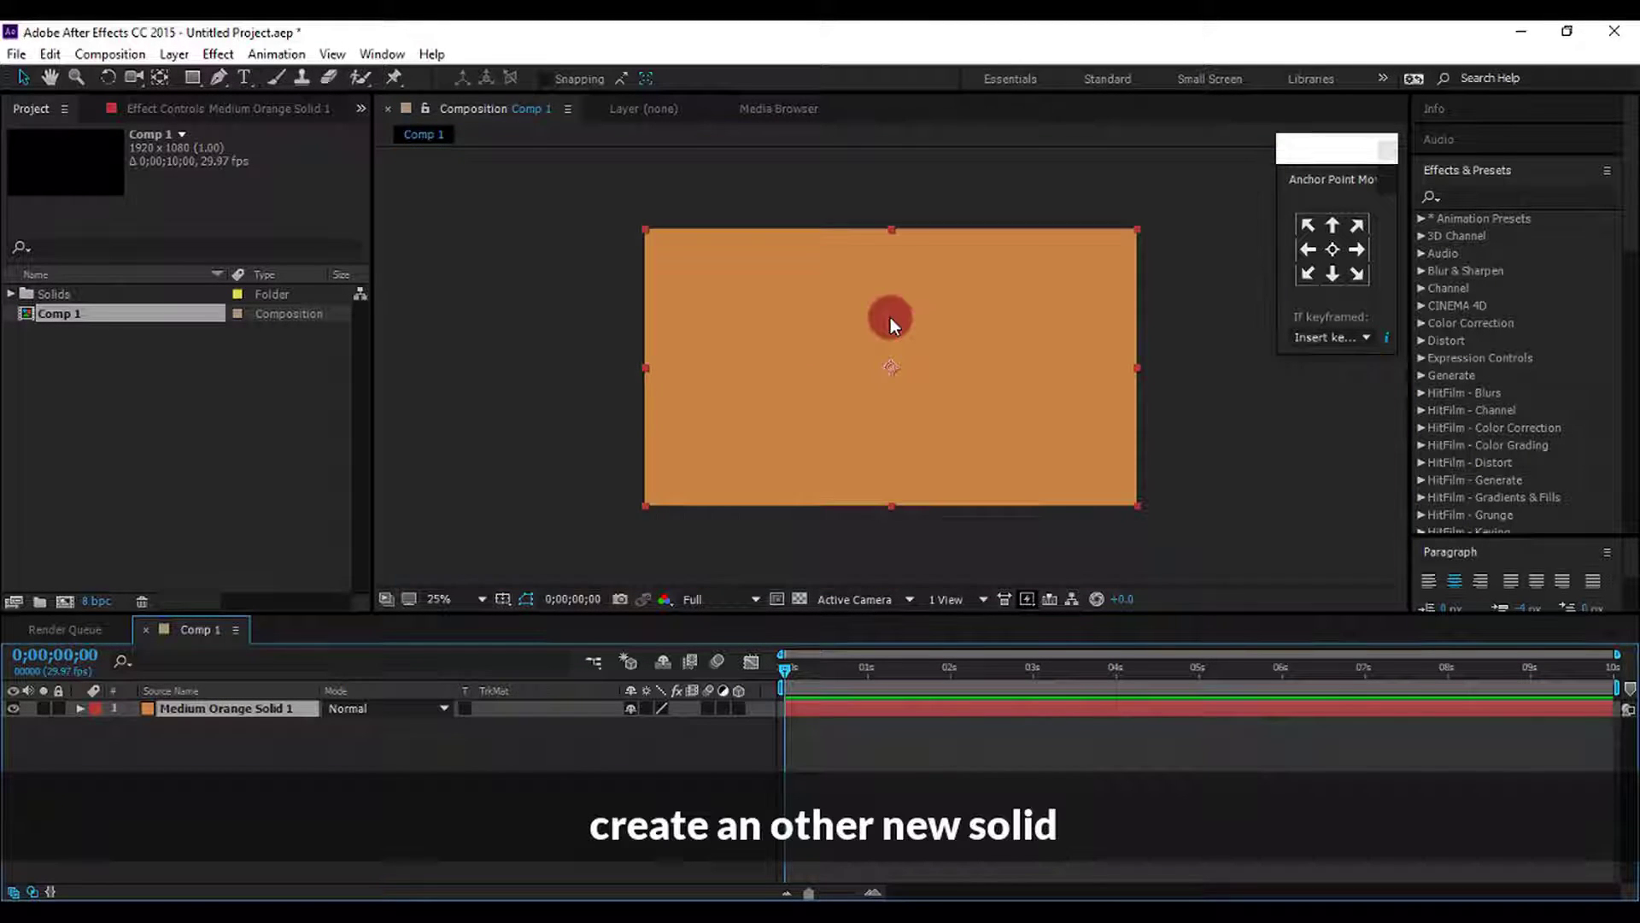
Add a full-frame black (000000) solid, Black Solid 1, above the orange layer
right_click(367, 760)
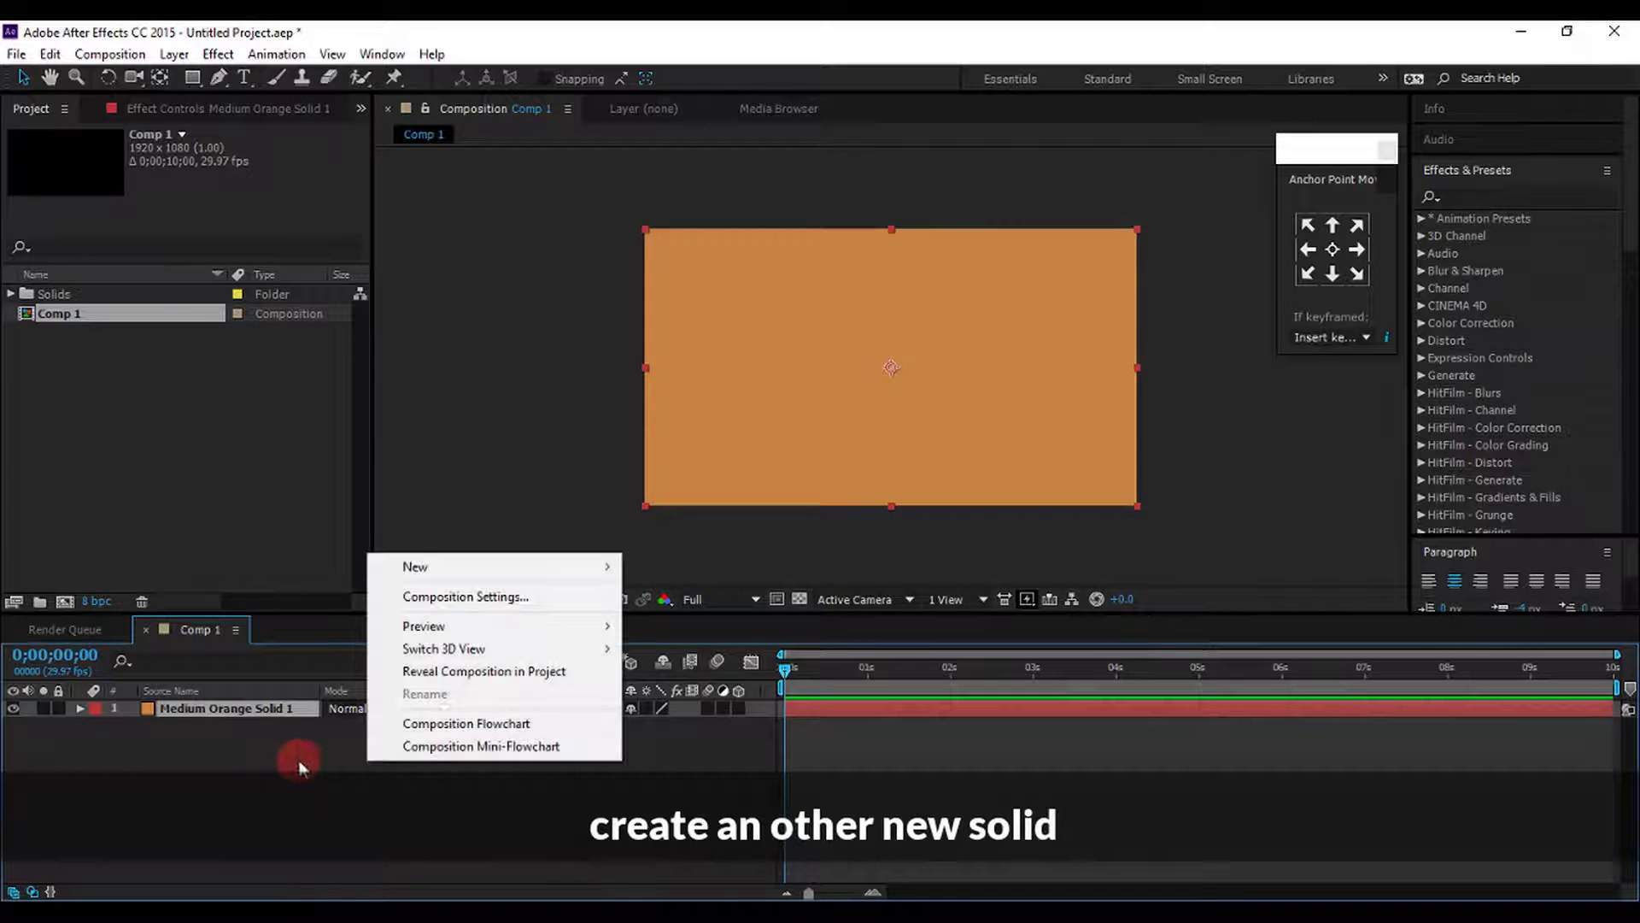
mouse_move(410, 591)
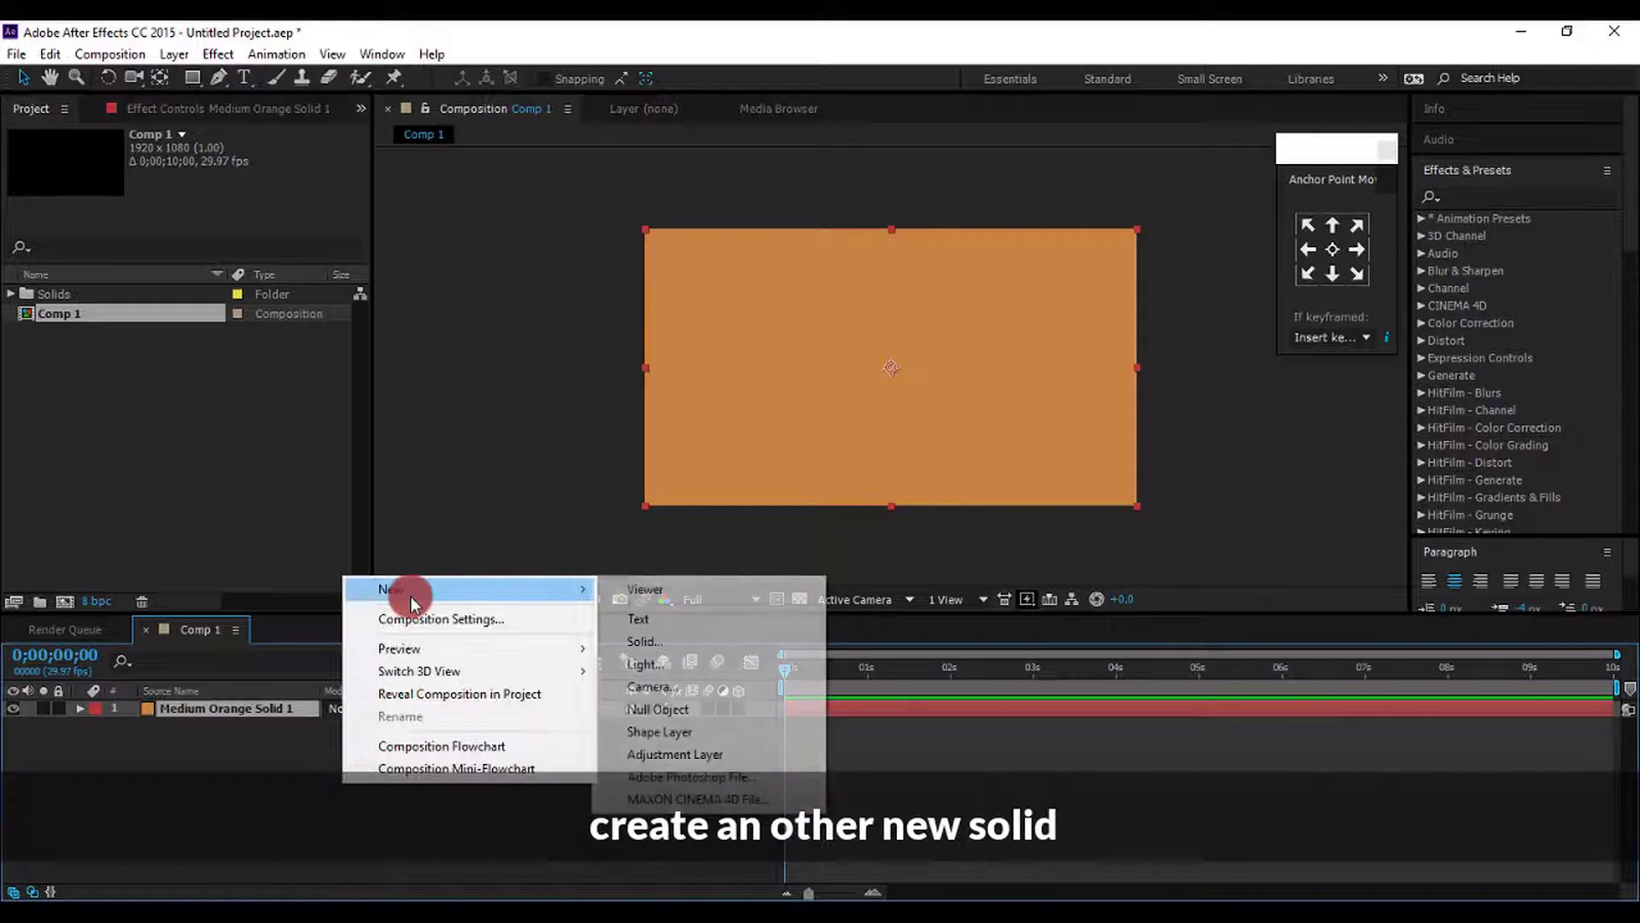
left_click(645, 641)
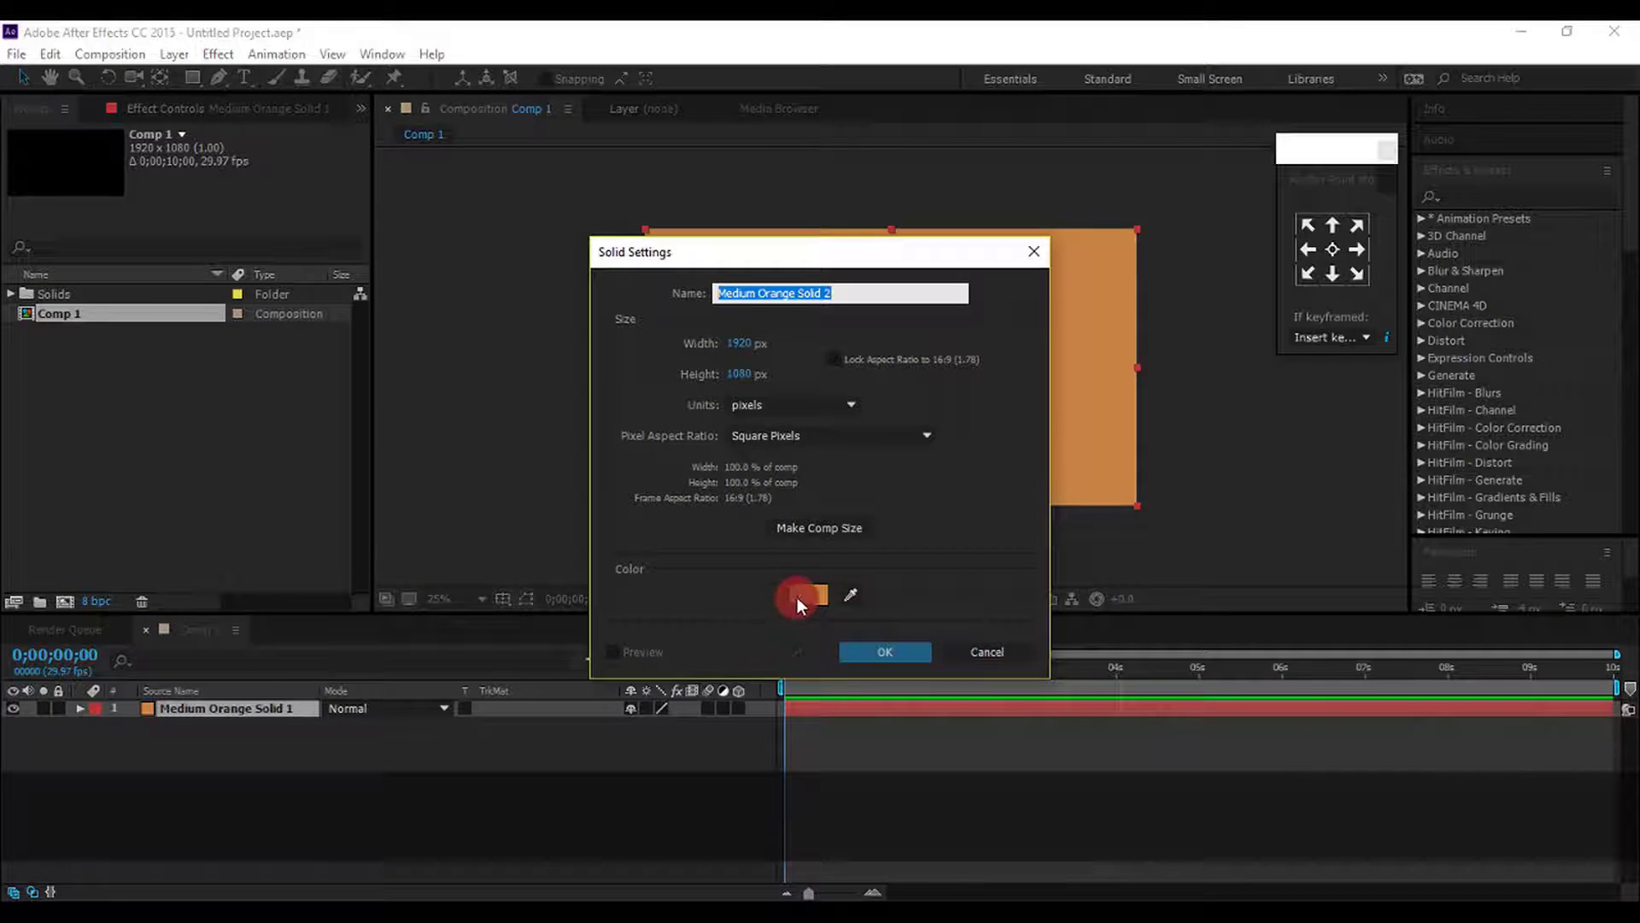
left_click(806, 595)
left_click(474, 783)
left_click_drag(474, 783, 395, 814)
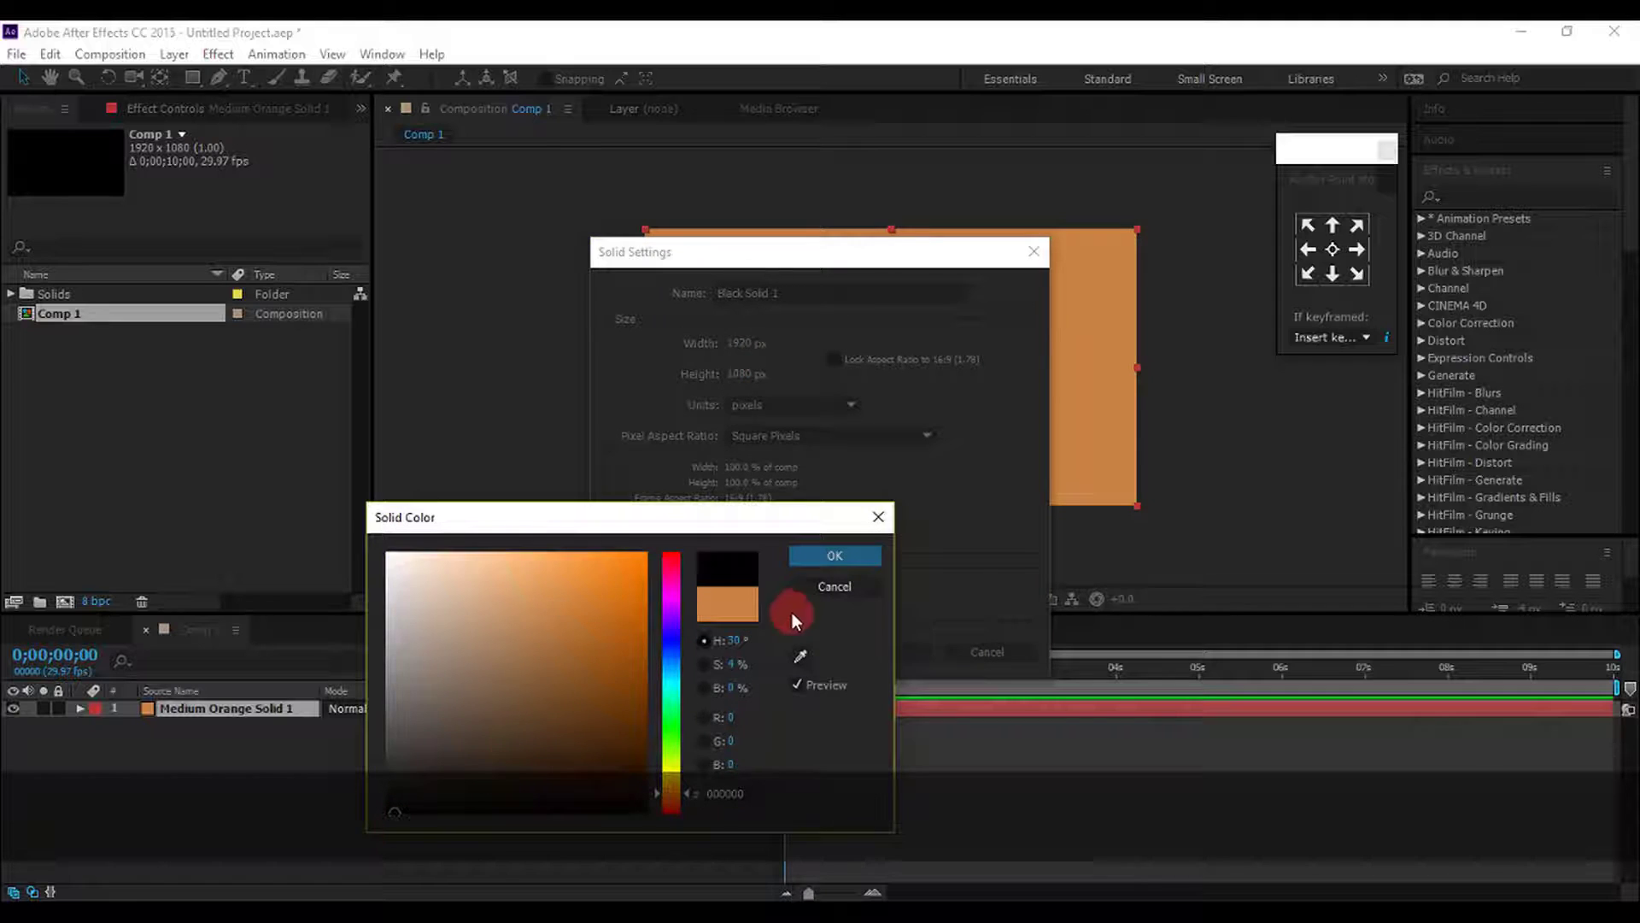
left_click(819, 558)
left_click(895, 642)
left_click(1466, 195)
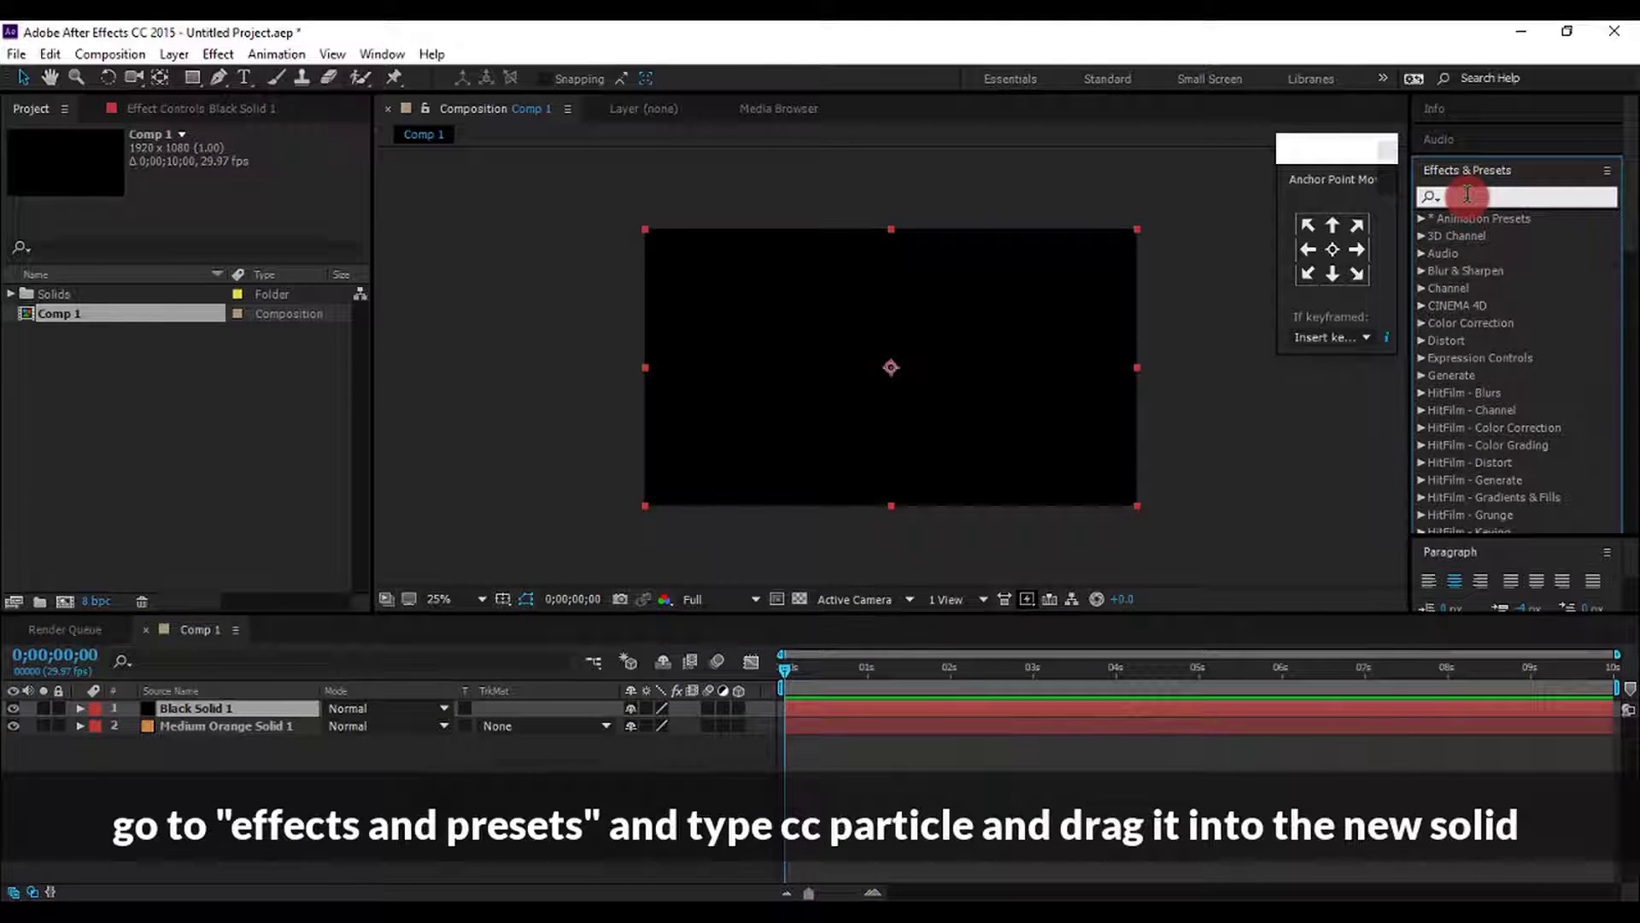
Search 'cc part' and drop CC Particle World onto Black Solid 1
type("cc part")
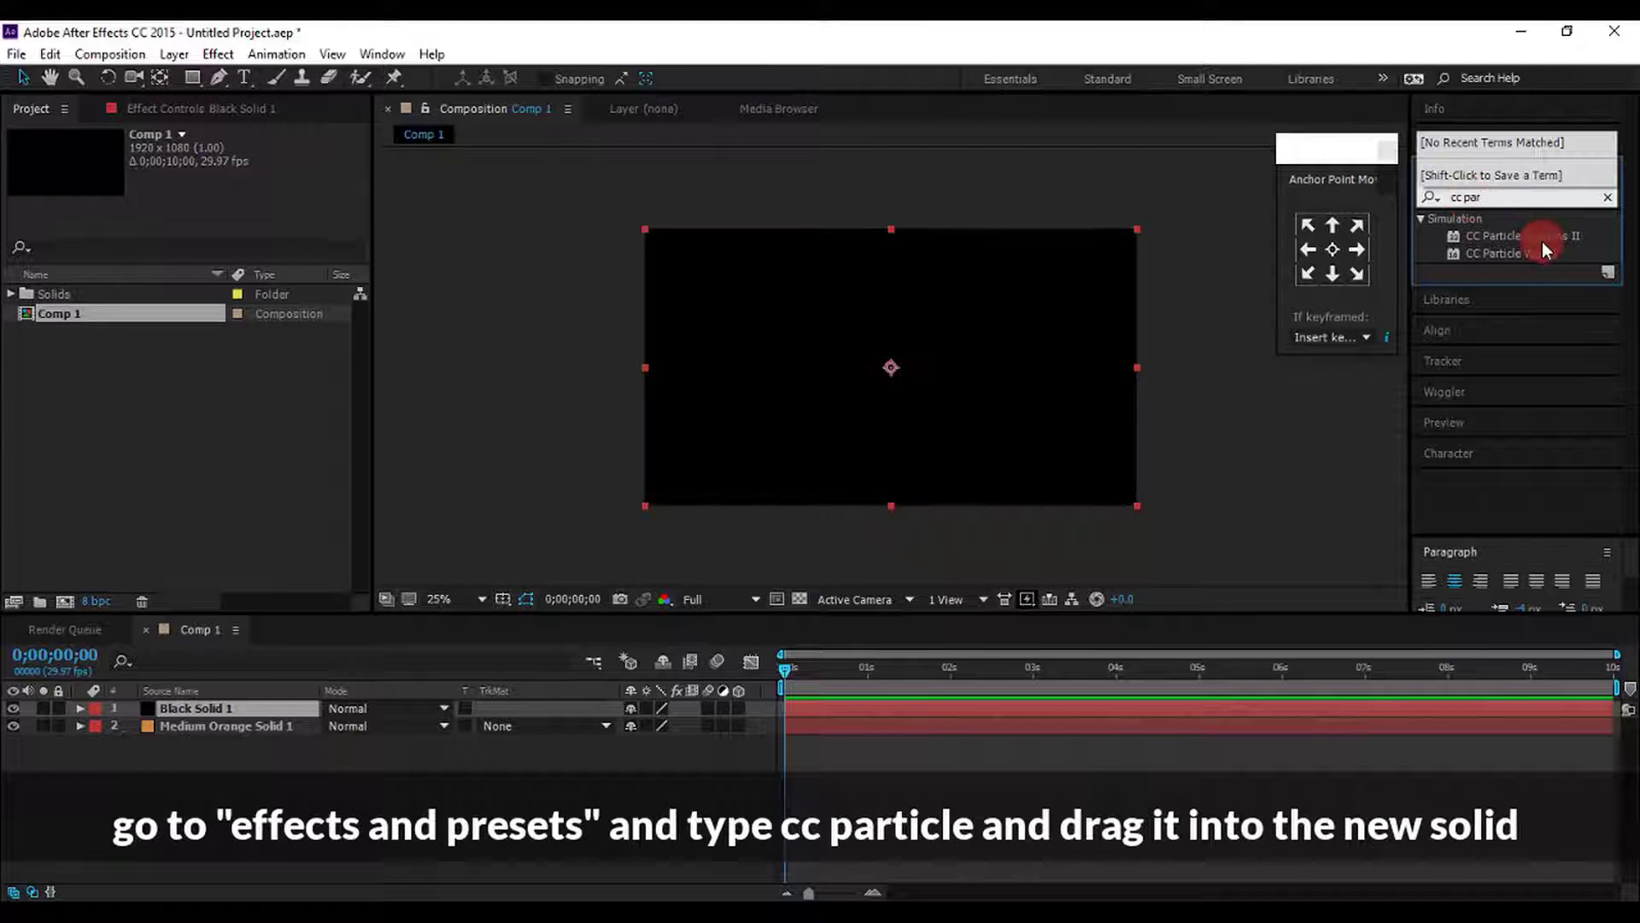
left_click_drag(1510, 253, 260, 718)
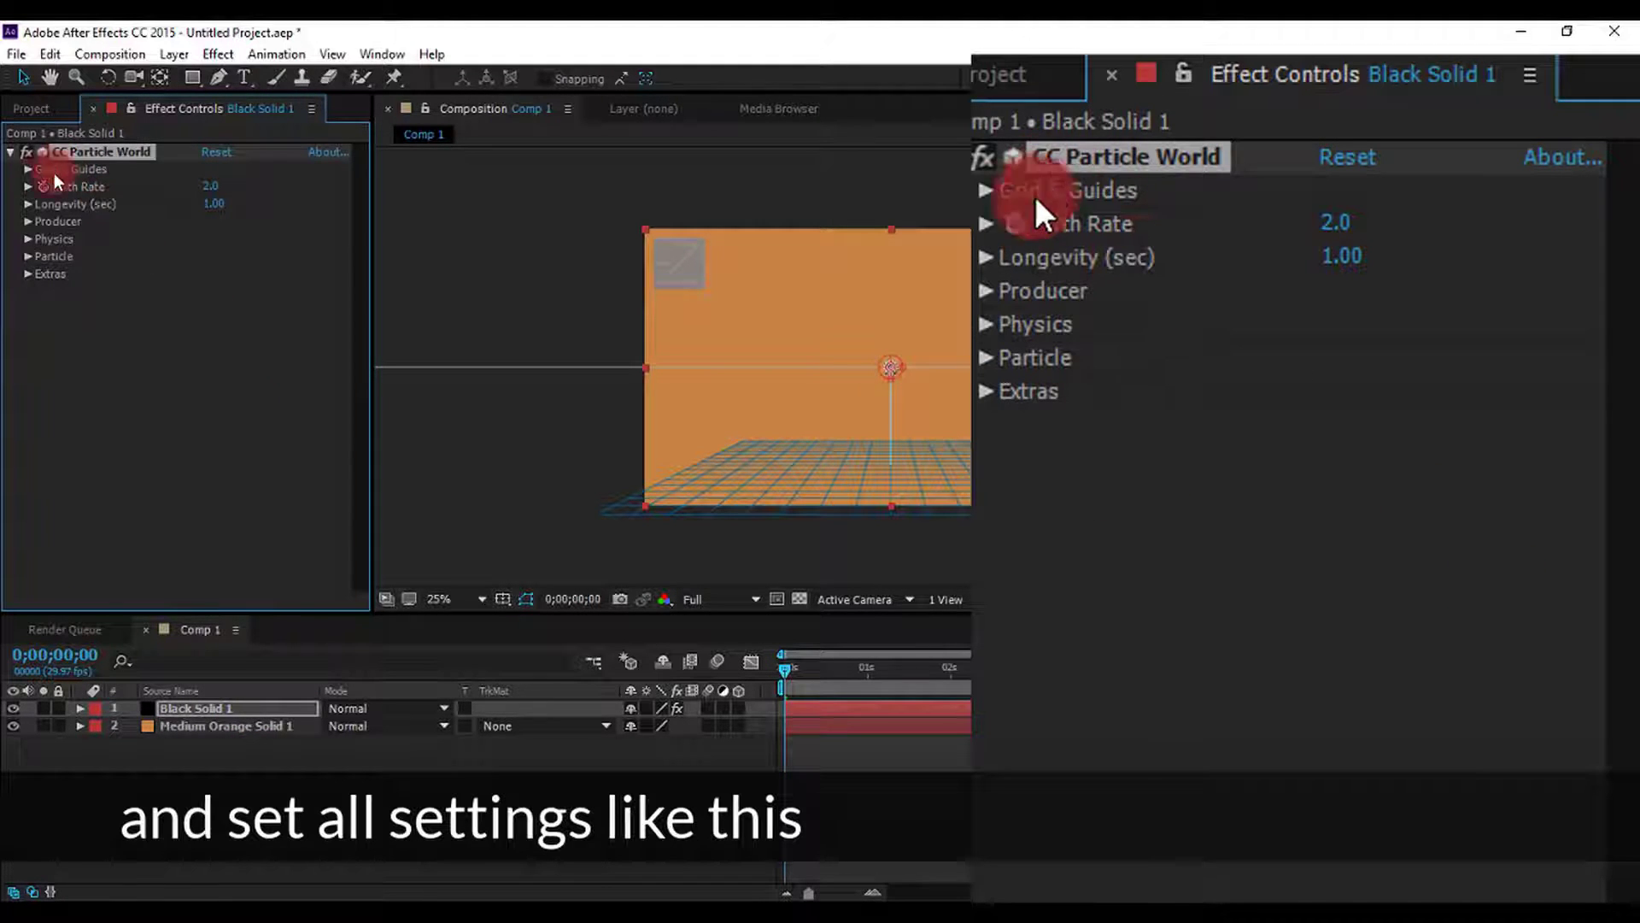
Turn off the particle floor grid and review Longevity, Producer and Physics settings
left_click(27, 170)
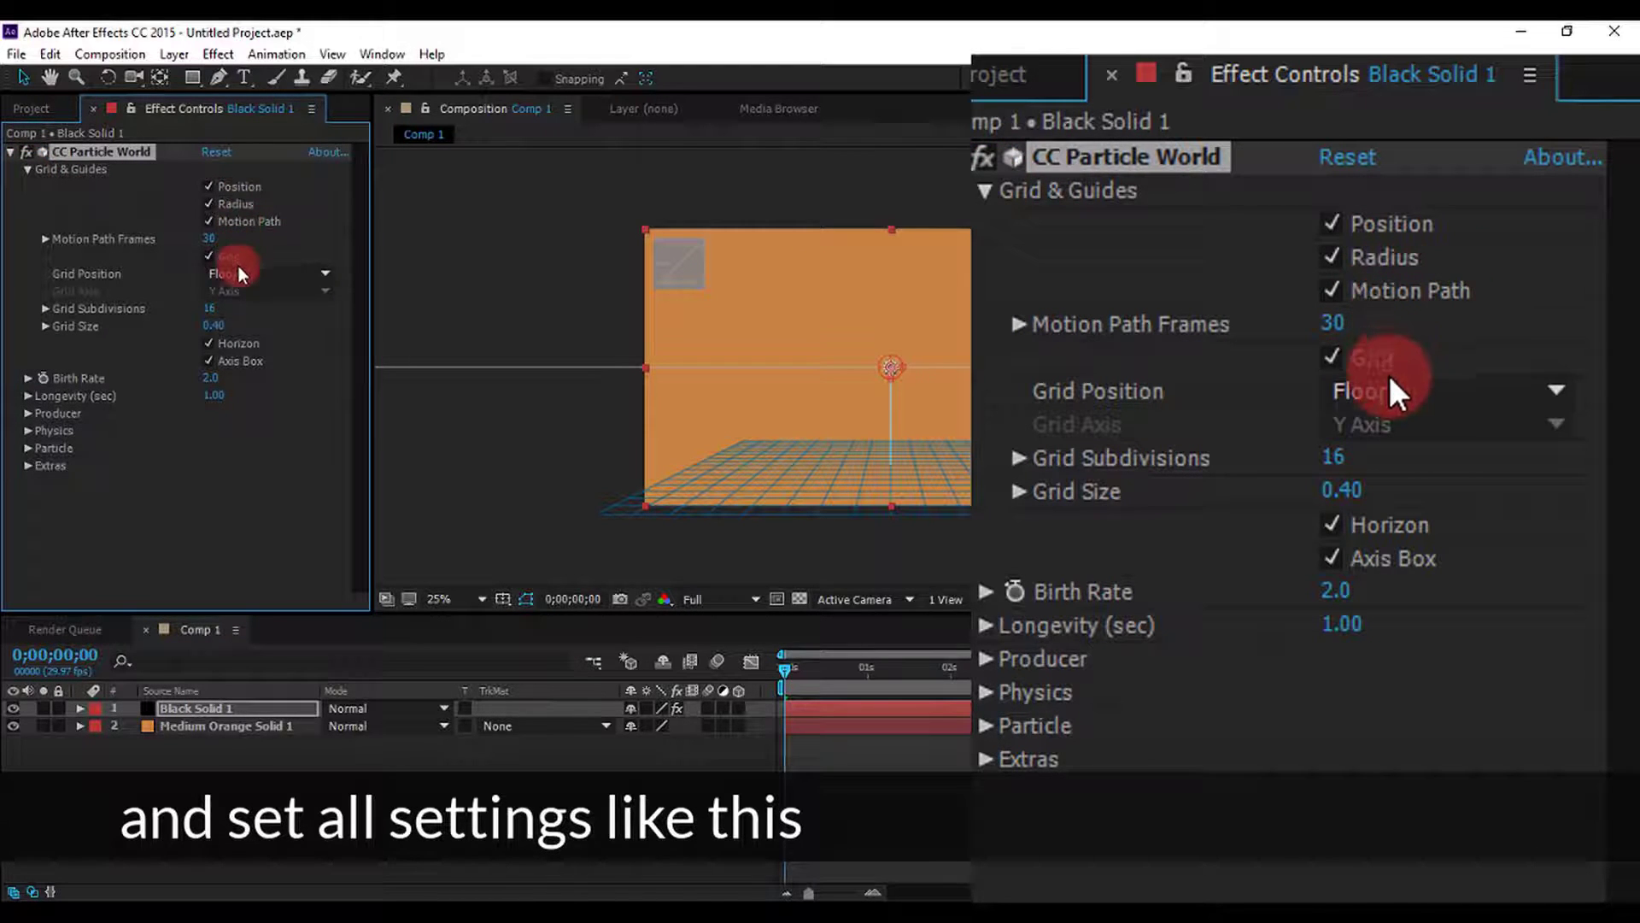
left_click(208, 256)
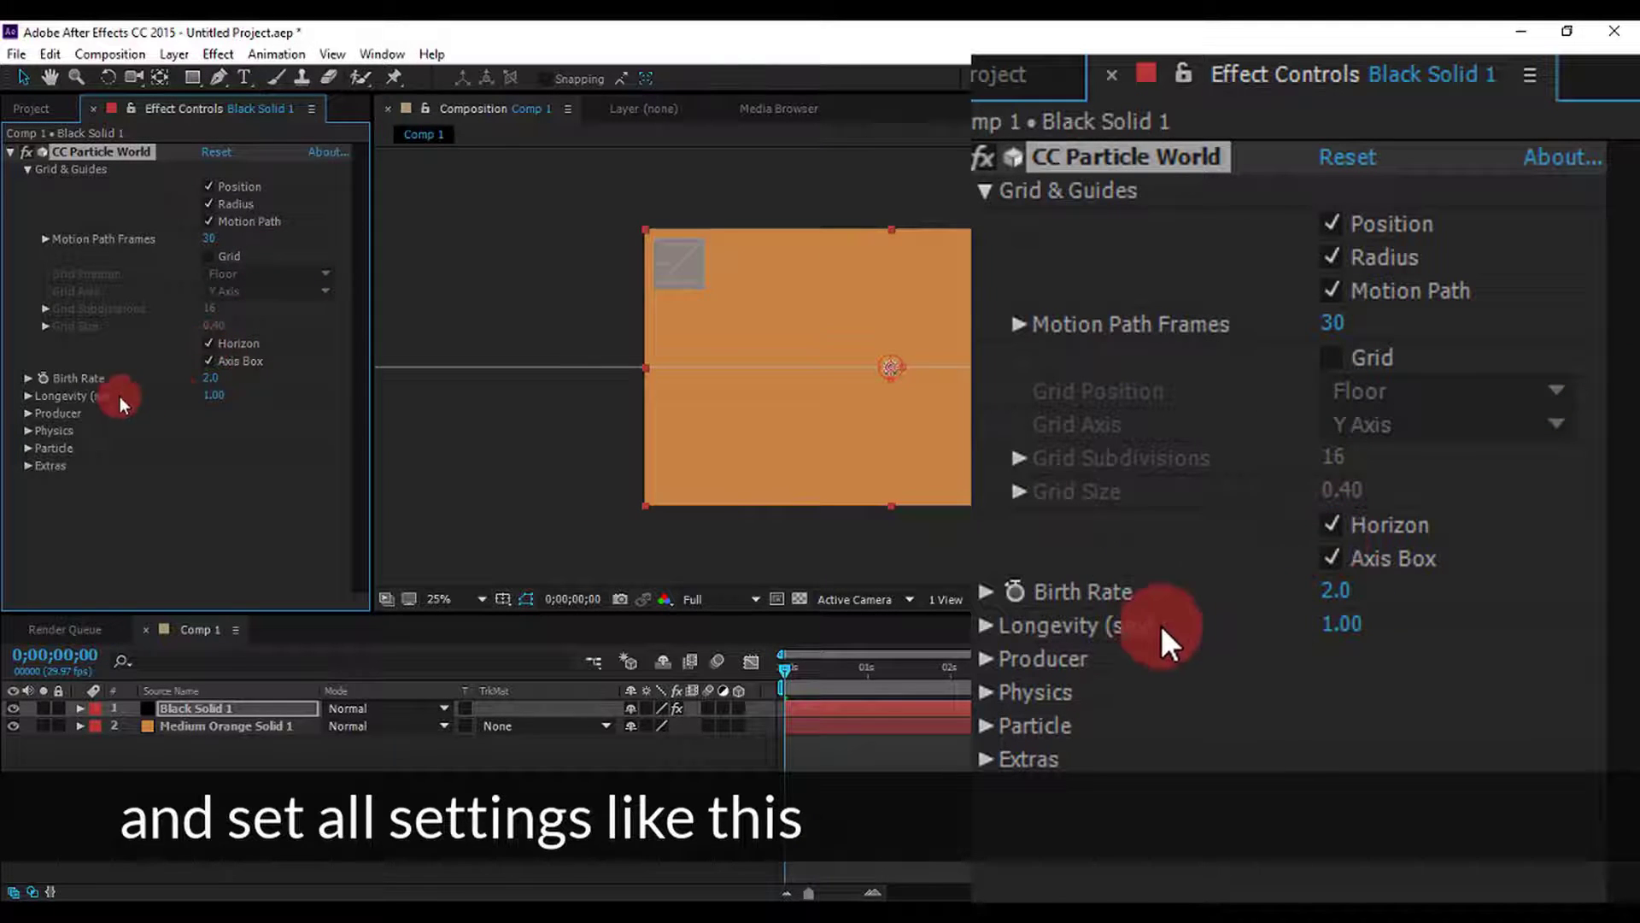
left_click(28, 396)
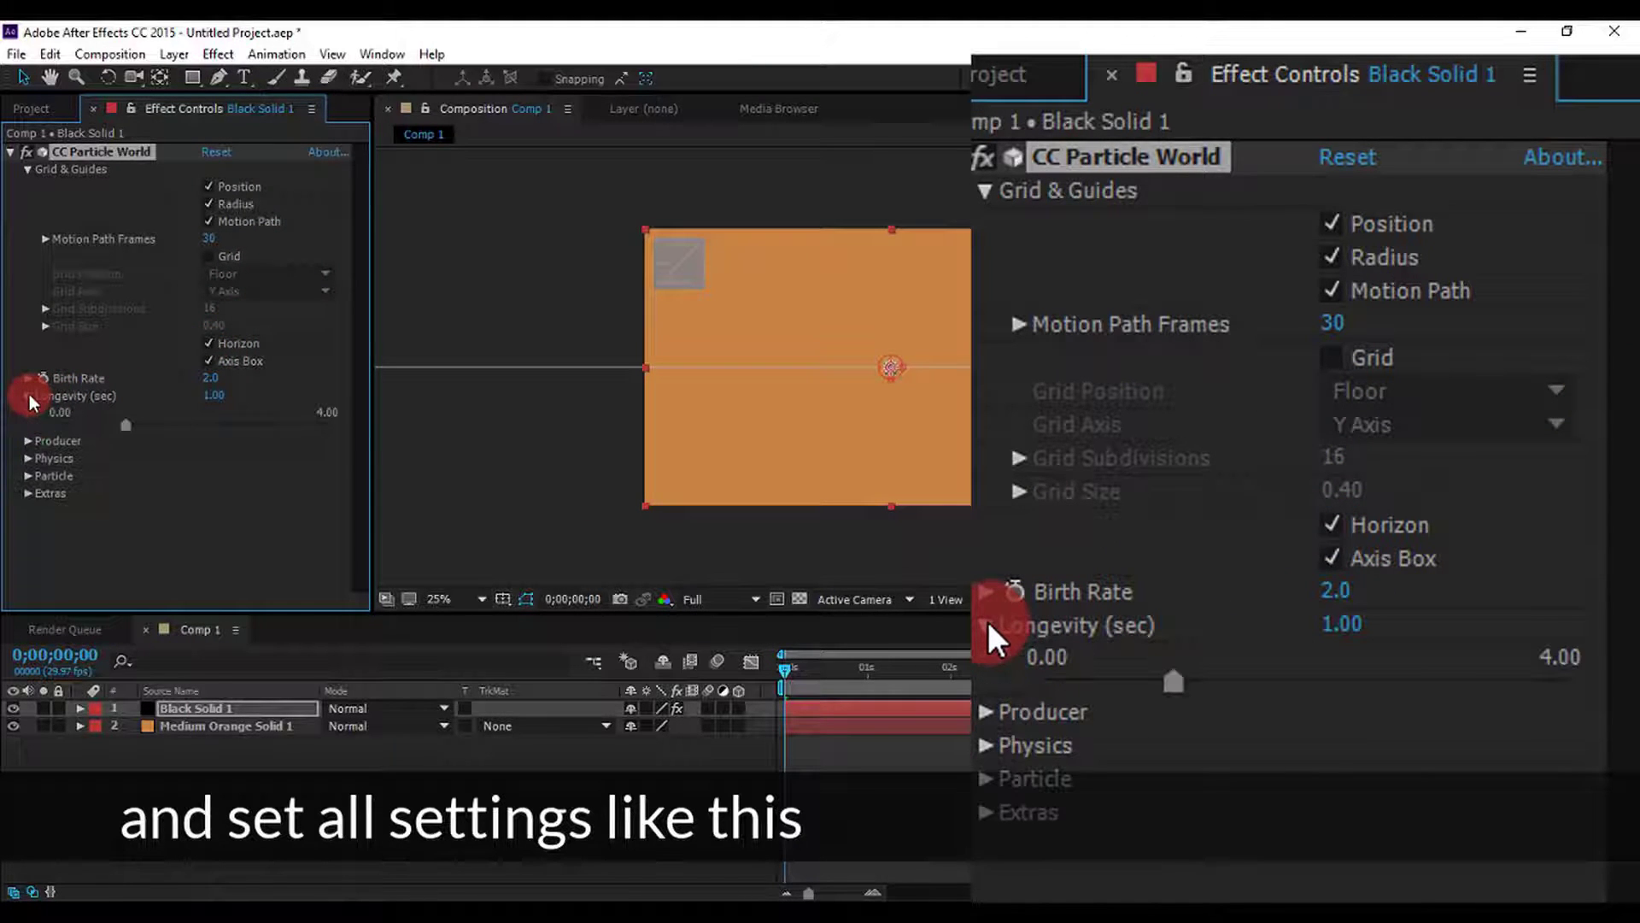
left_click(29, 440)
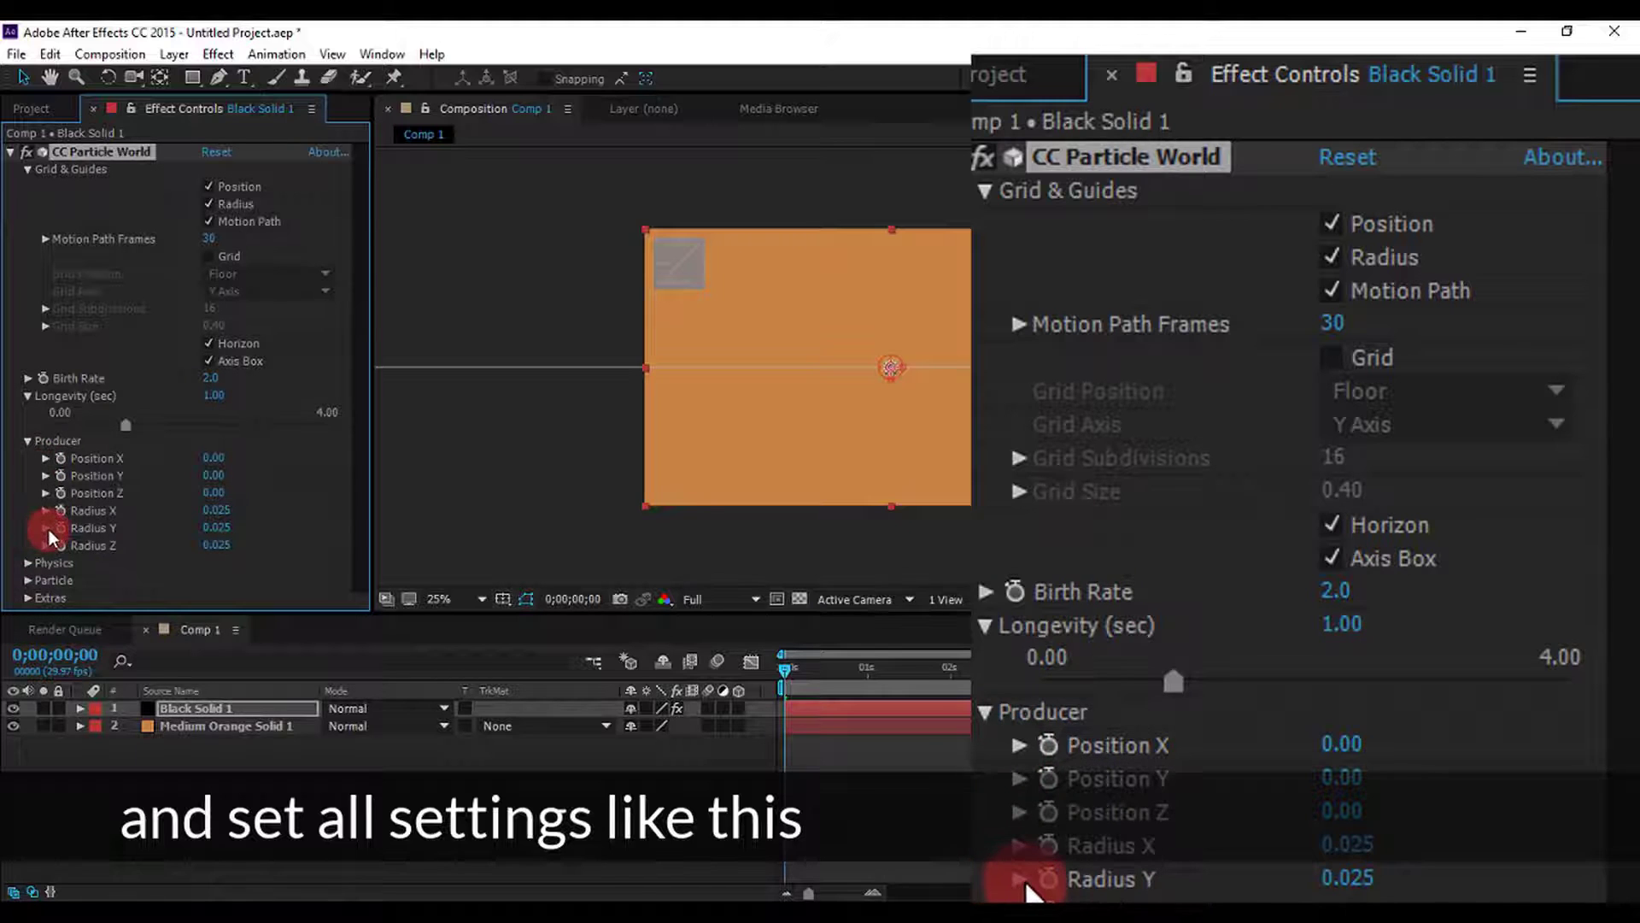
left_click(28, 563)
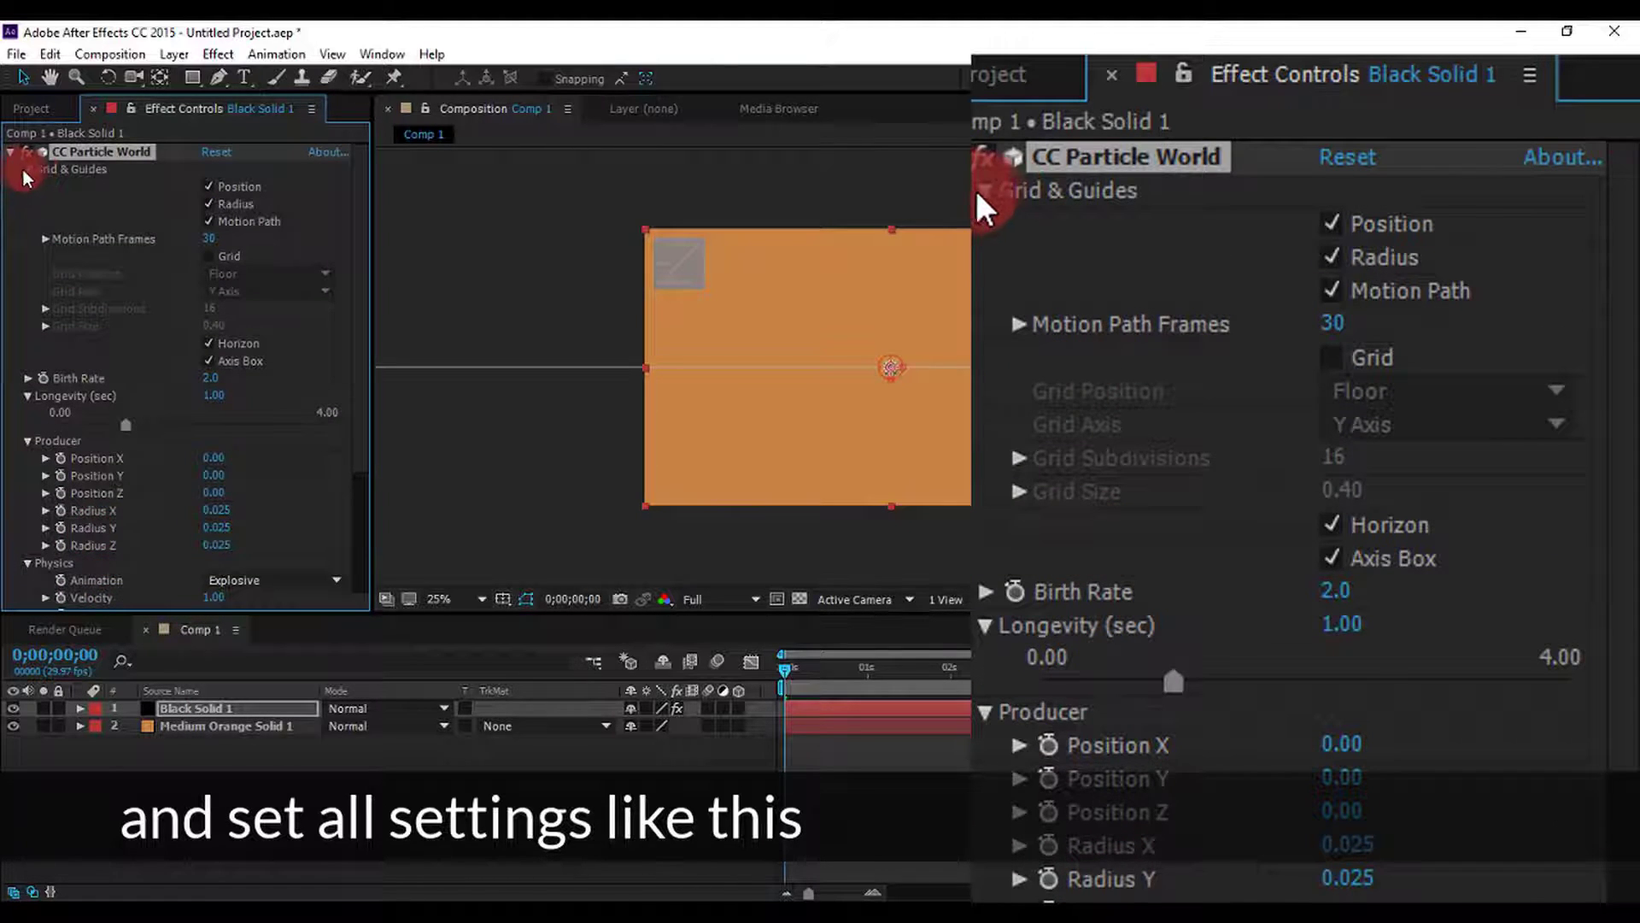
left_click(27, 169)
left_click(11, 152)
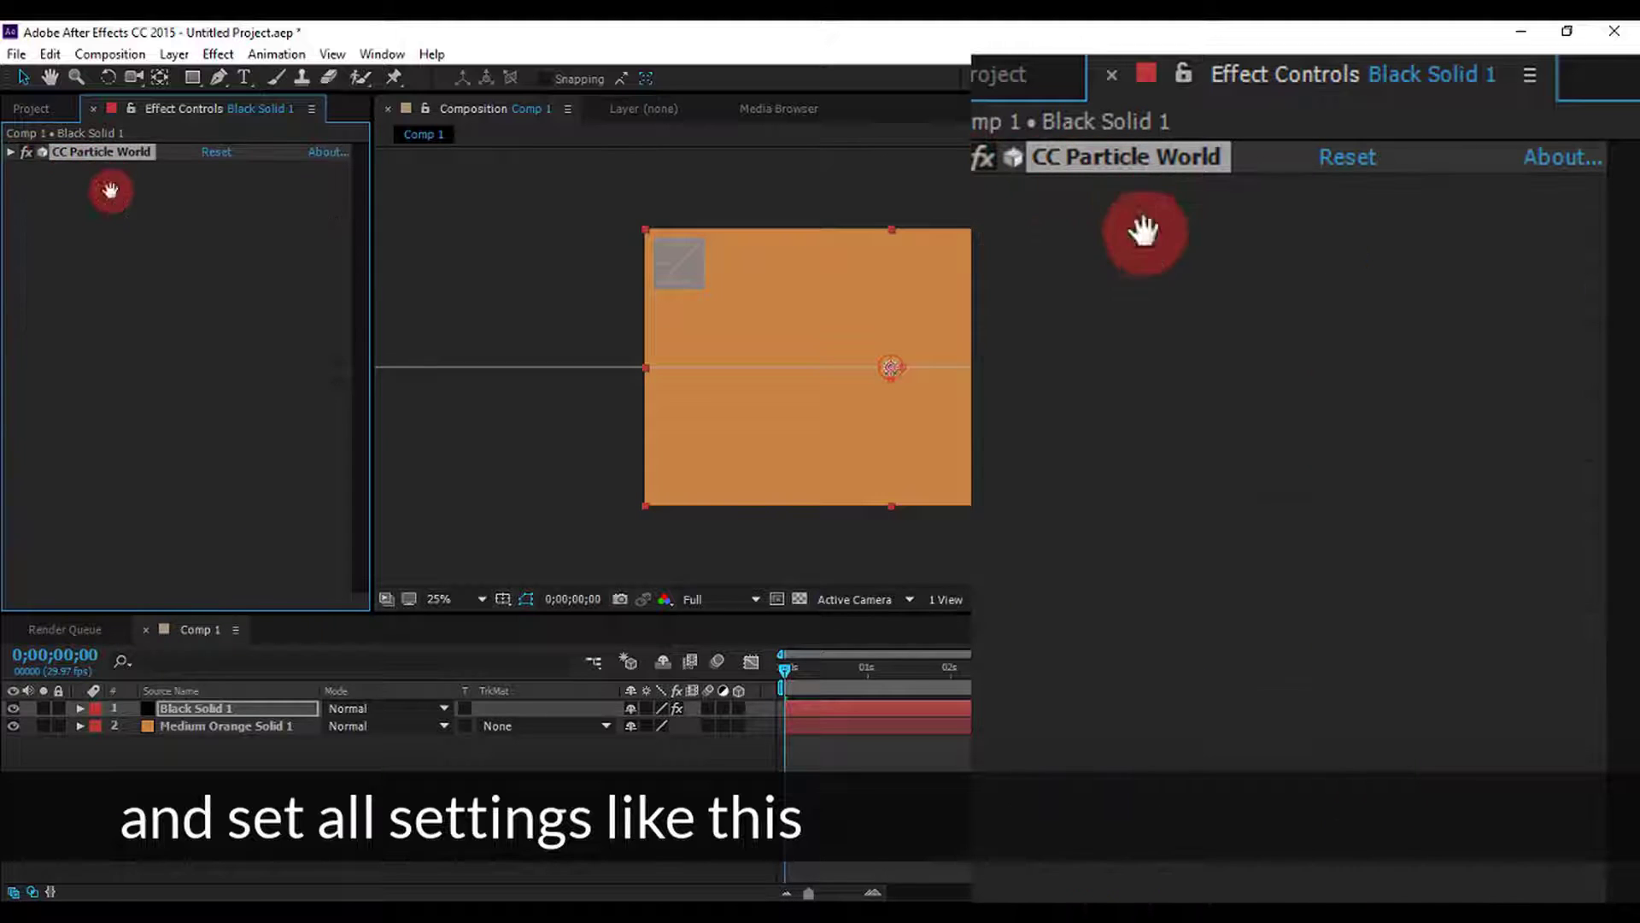
key("space")
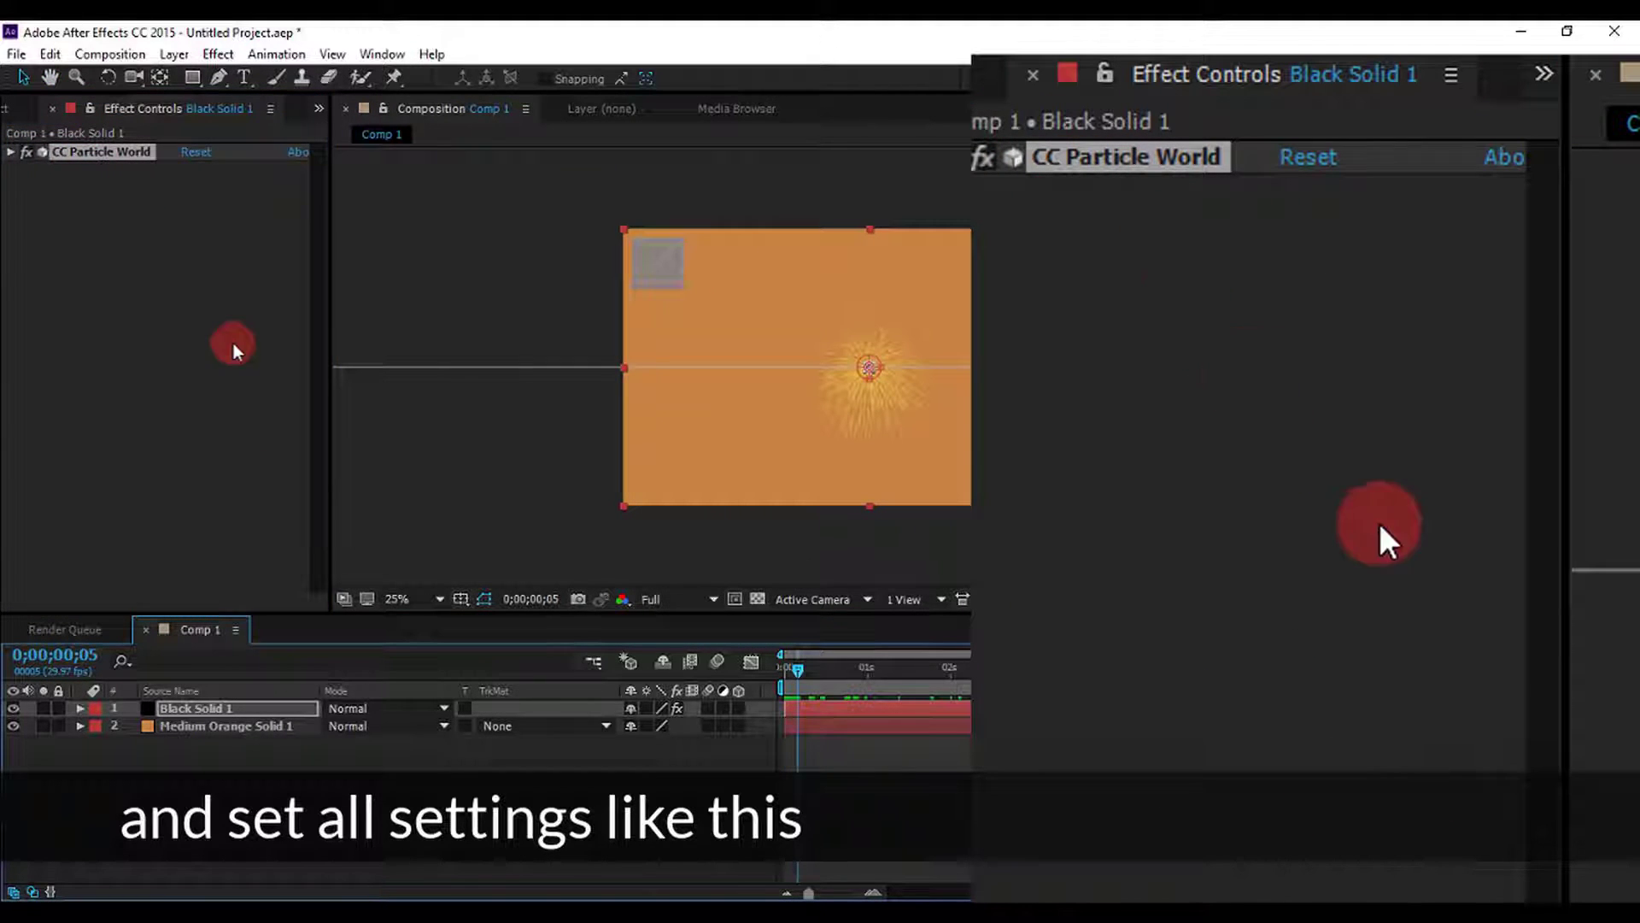
Turn off the Motion Path guide under Grid & Guides
left_click(10, 153)
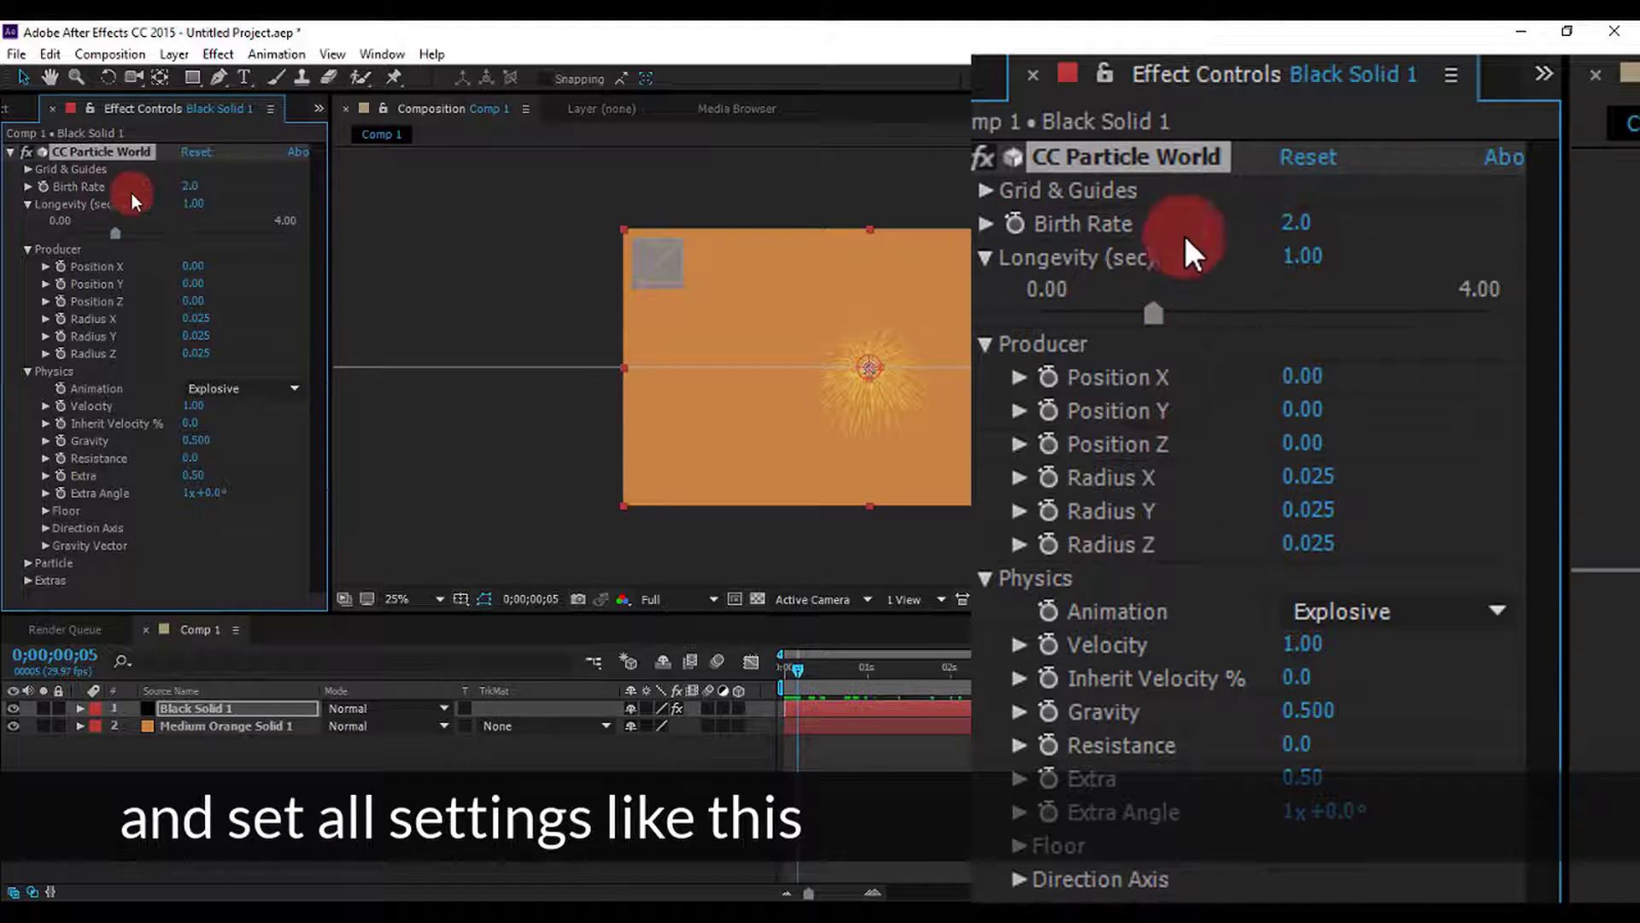
left_click(31, 171)
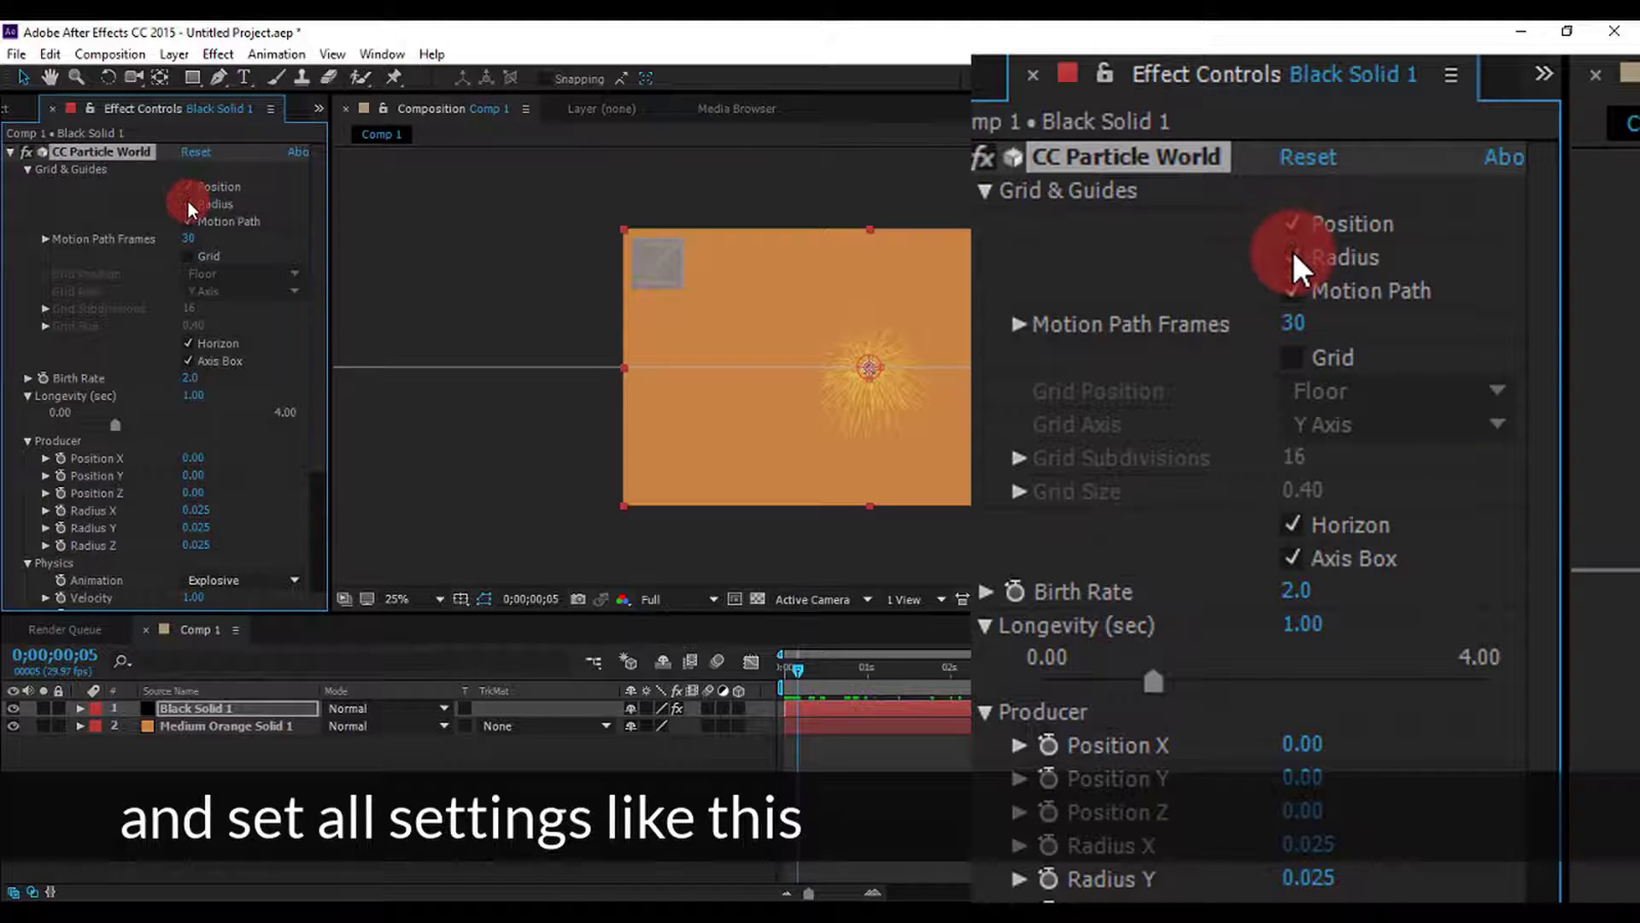
left_click(189, 222)
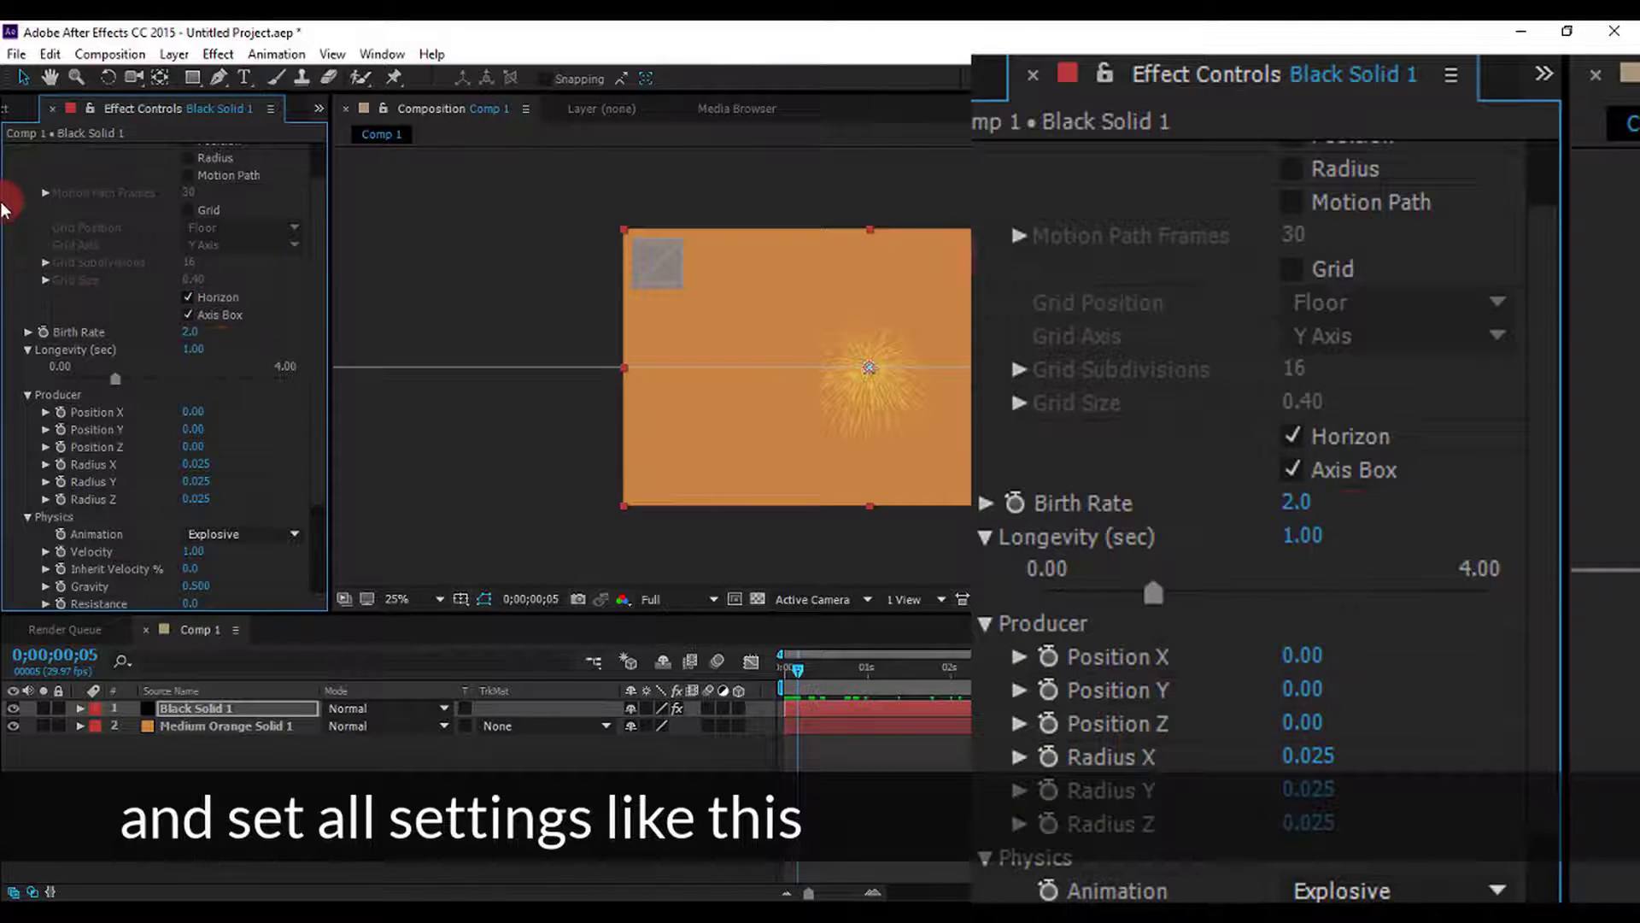
left_click(29, 173)
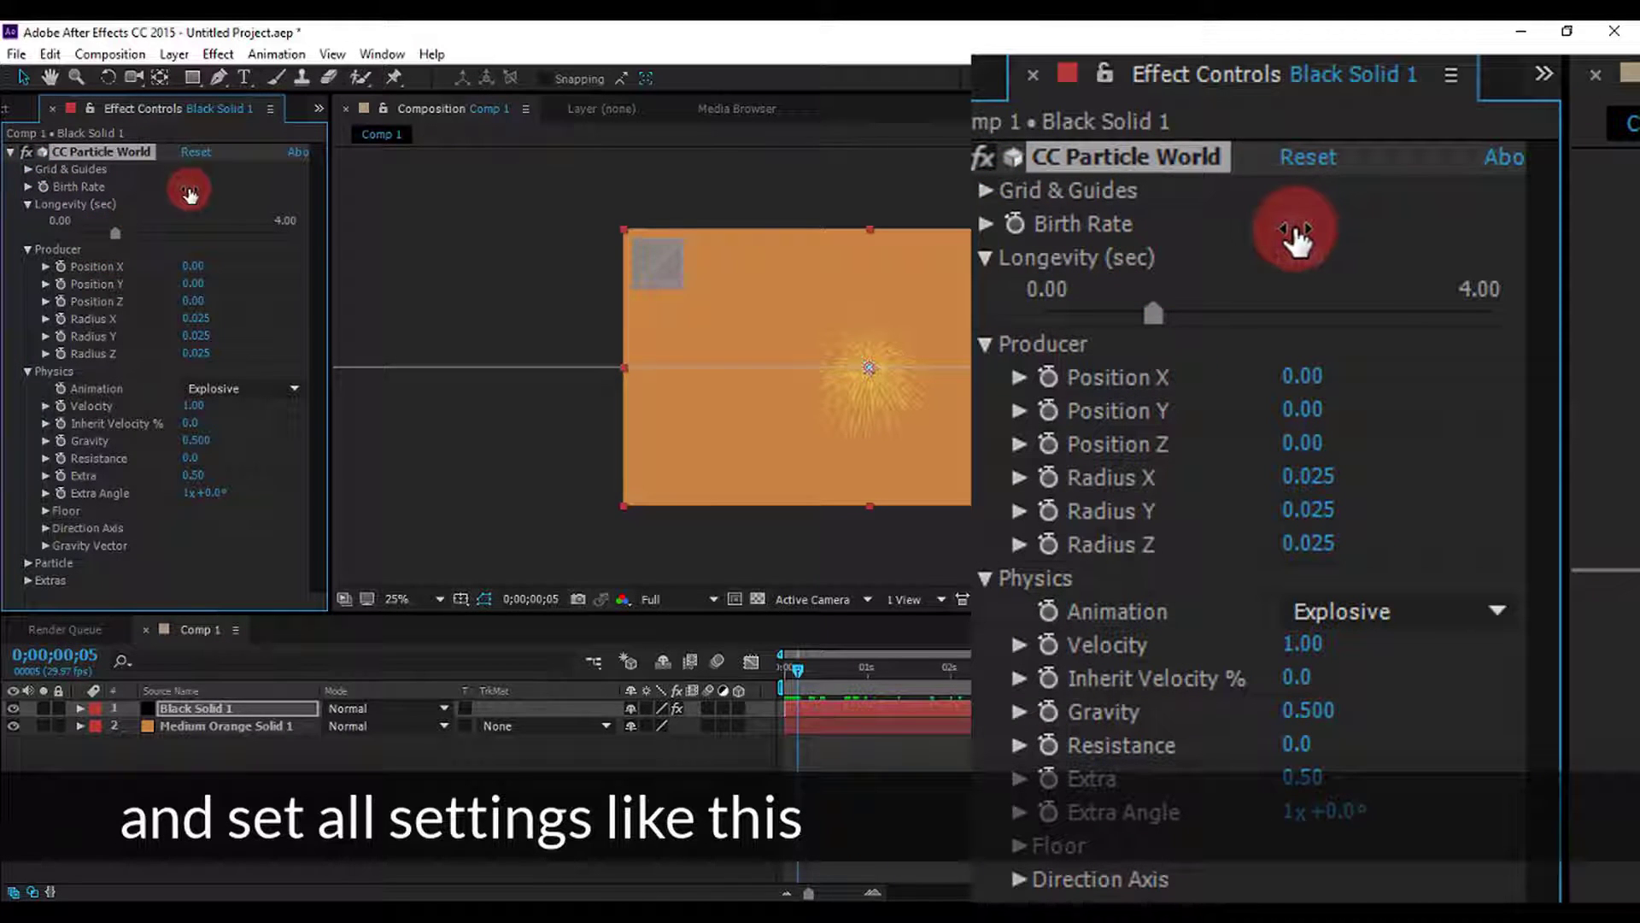
Set Birth Rate to 6.7 and Longevity to 1 second in CC Particle World
left_click(189, 189)
type("6")
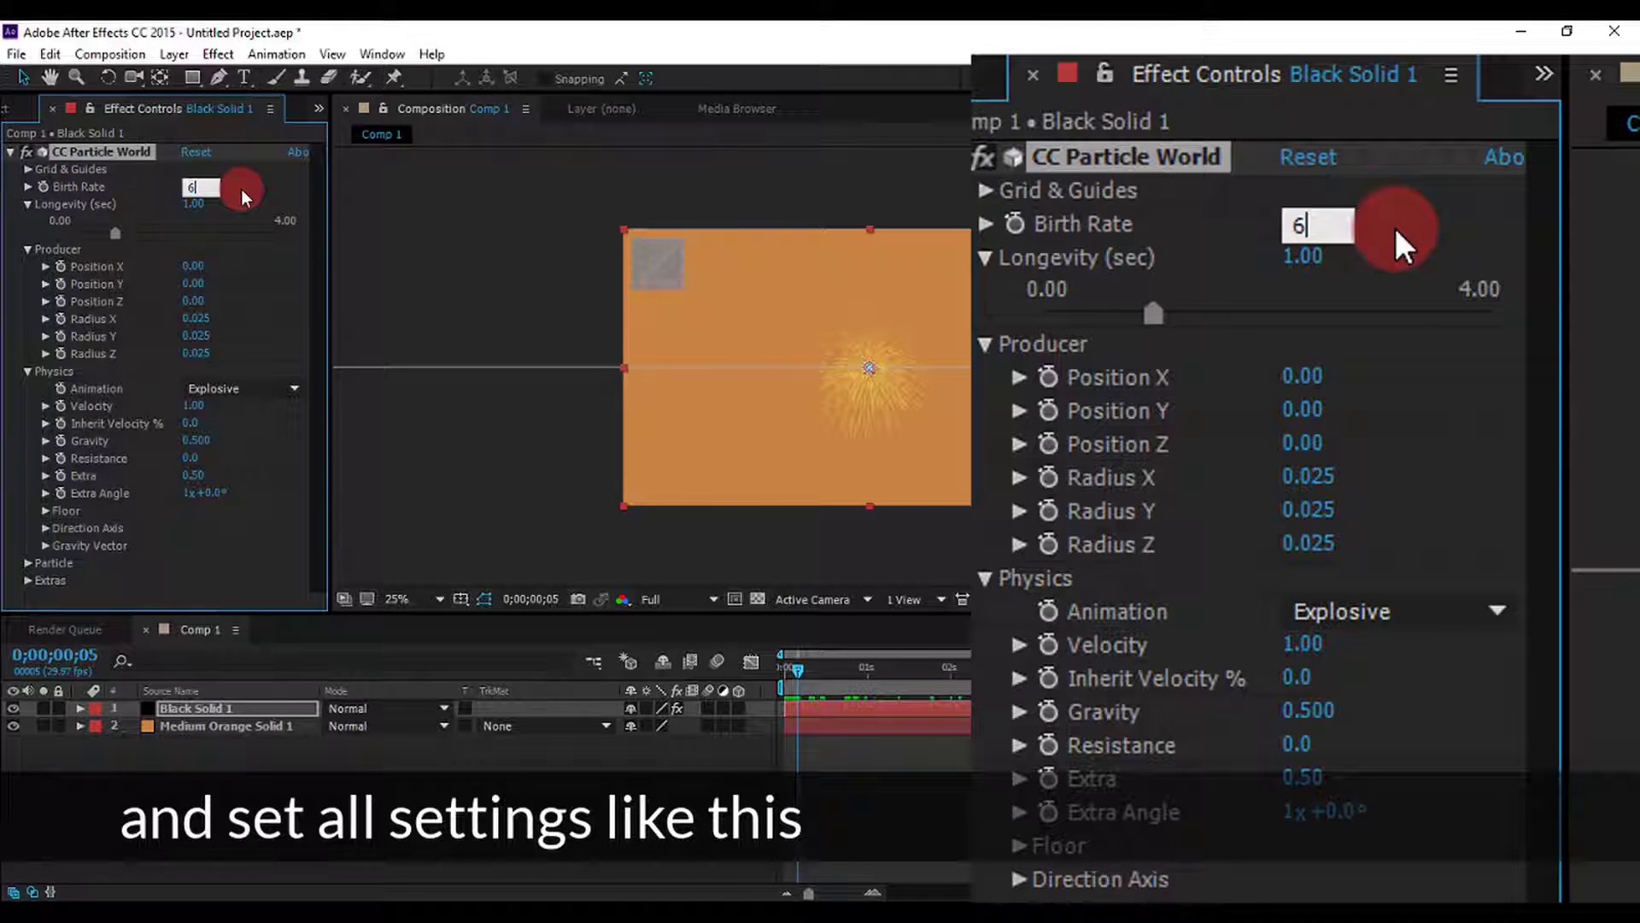
type(".7")
key("Return")
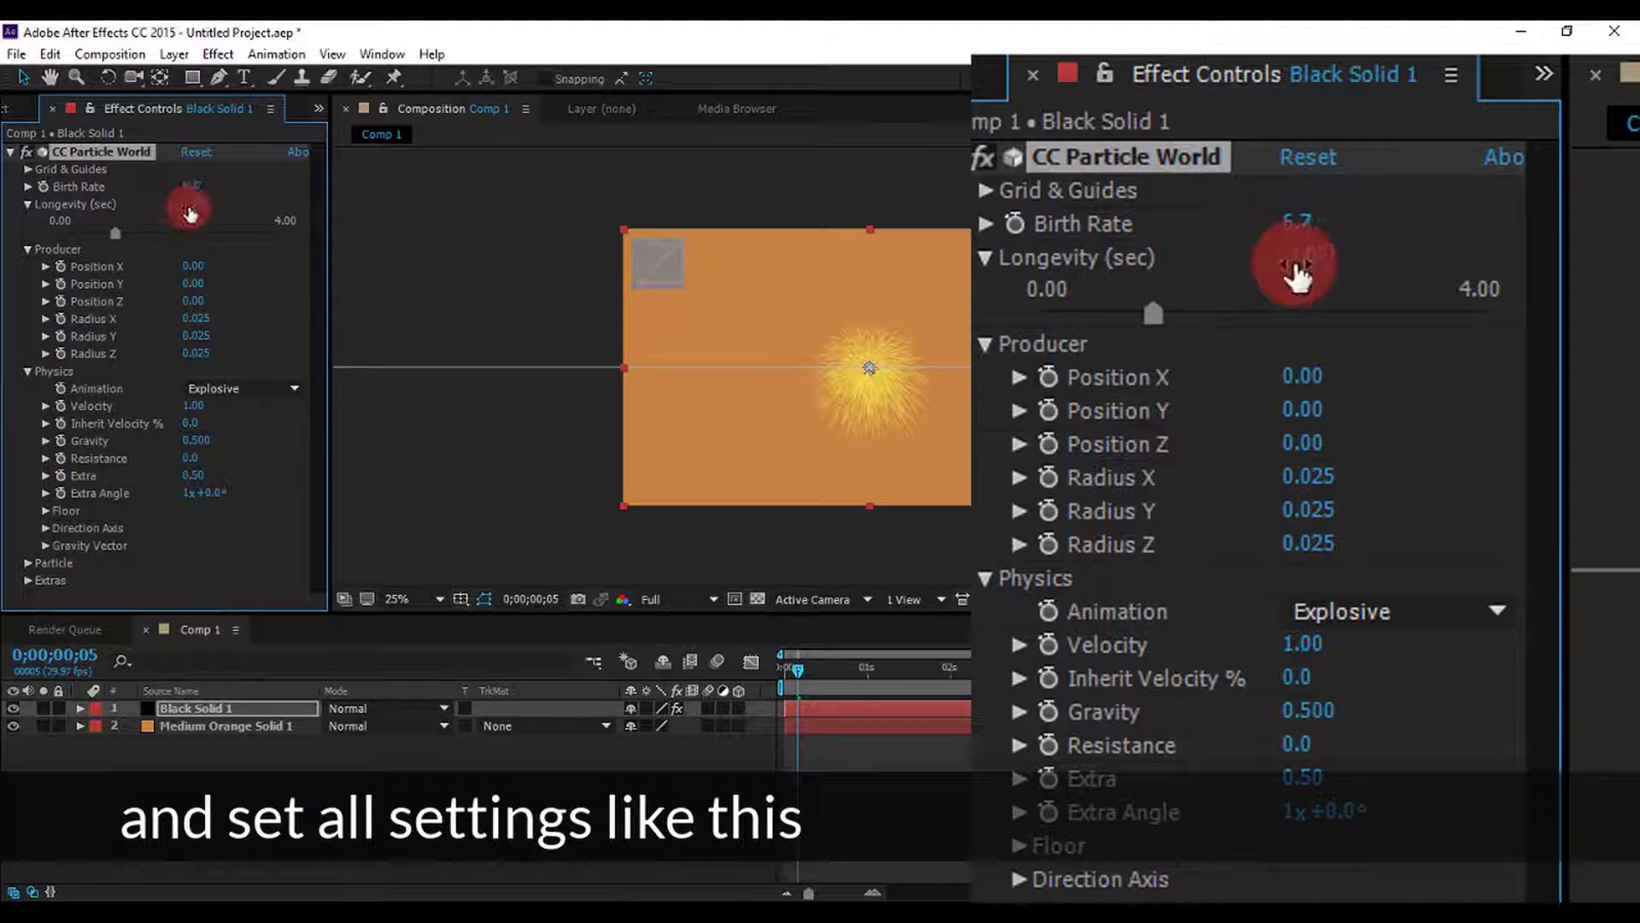
left_click(29, 250)
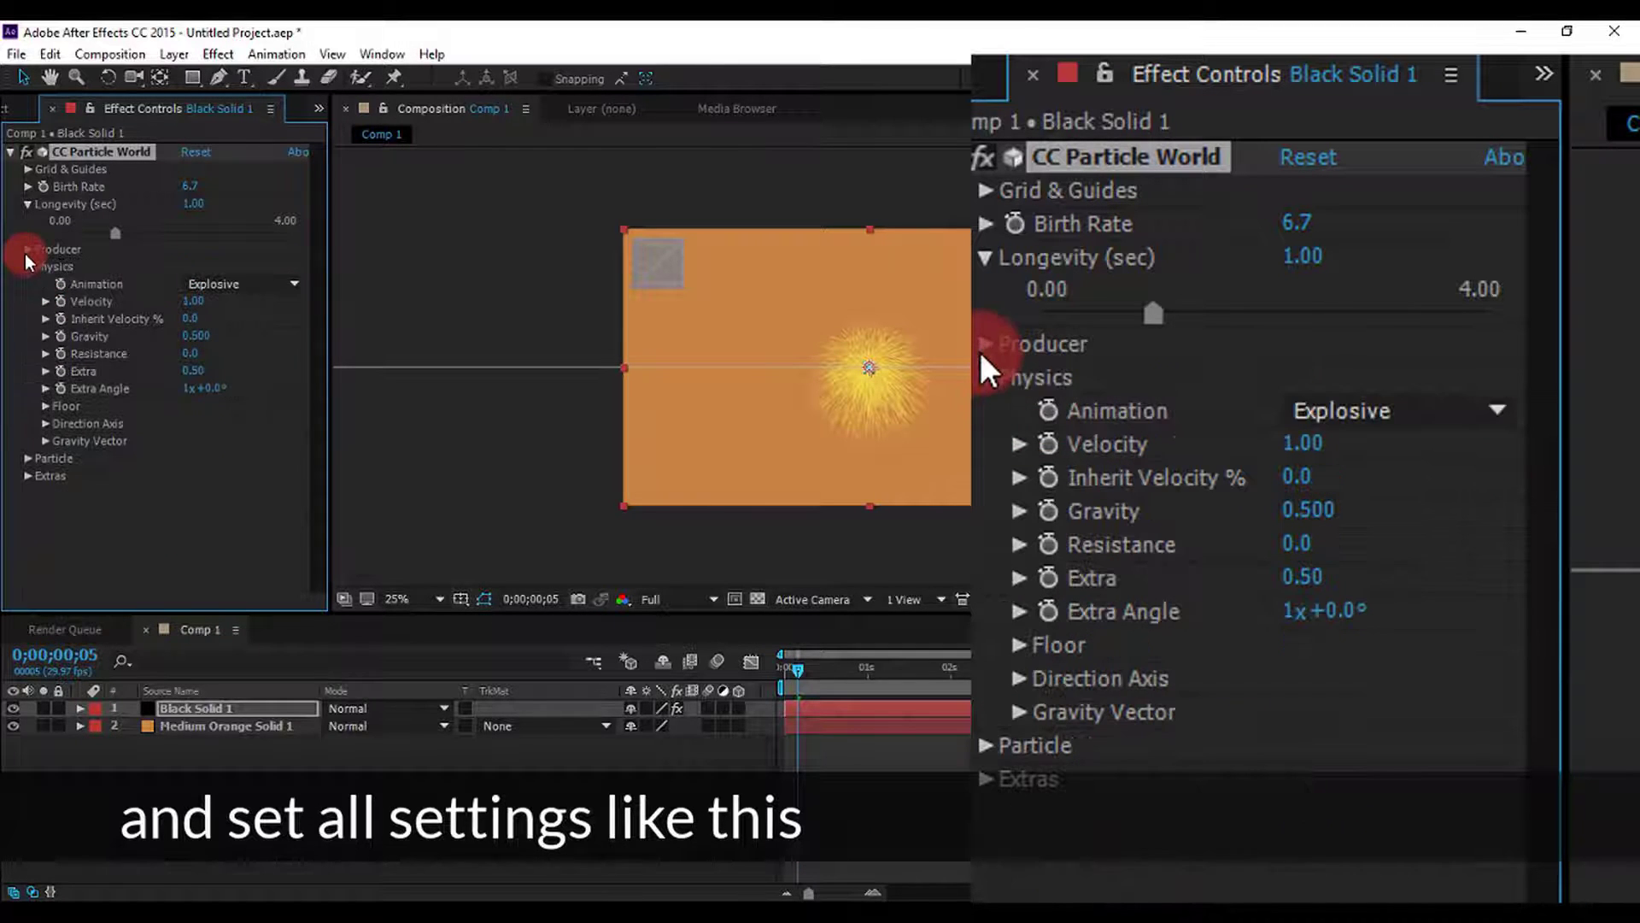
left_click(29, 269)
left_click(93, 302)
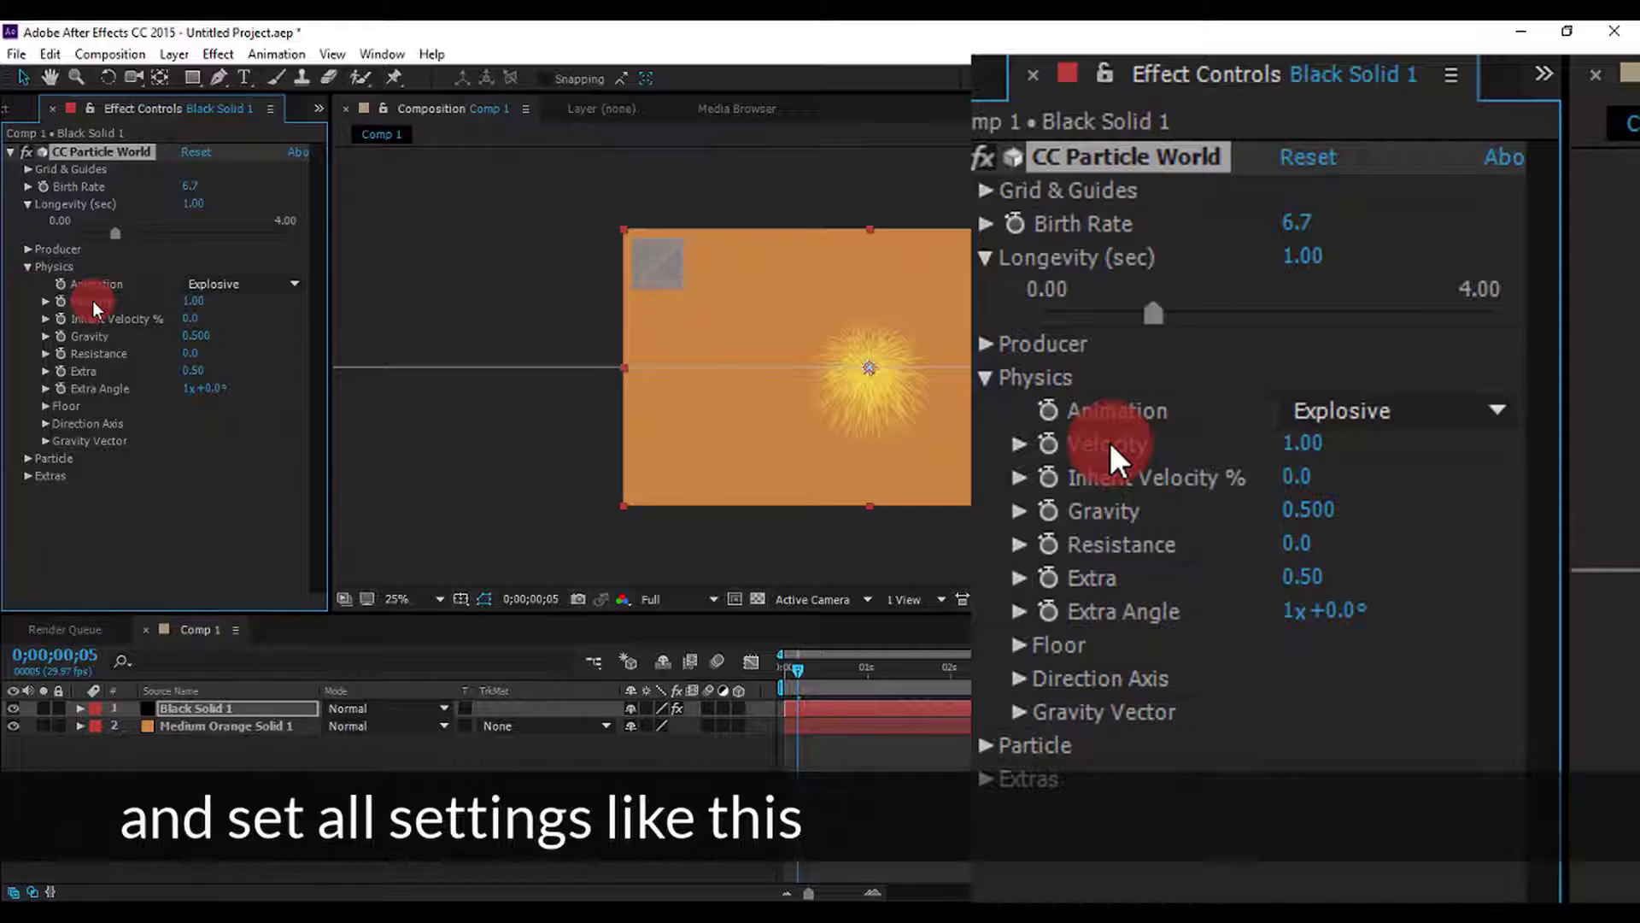
left_click(190, 319)
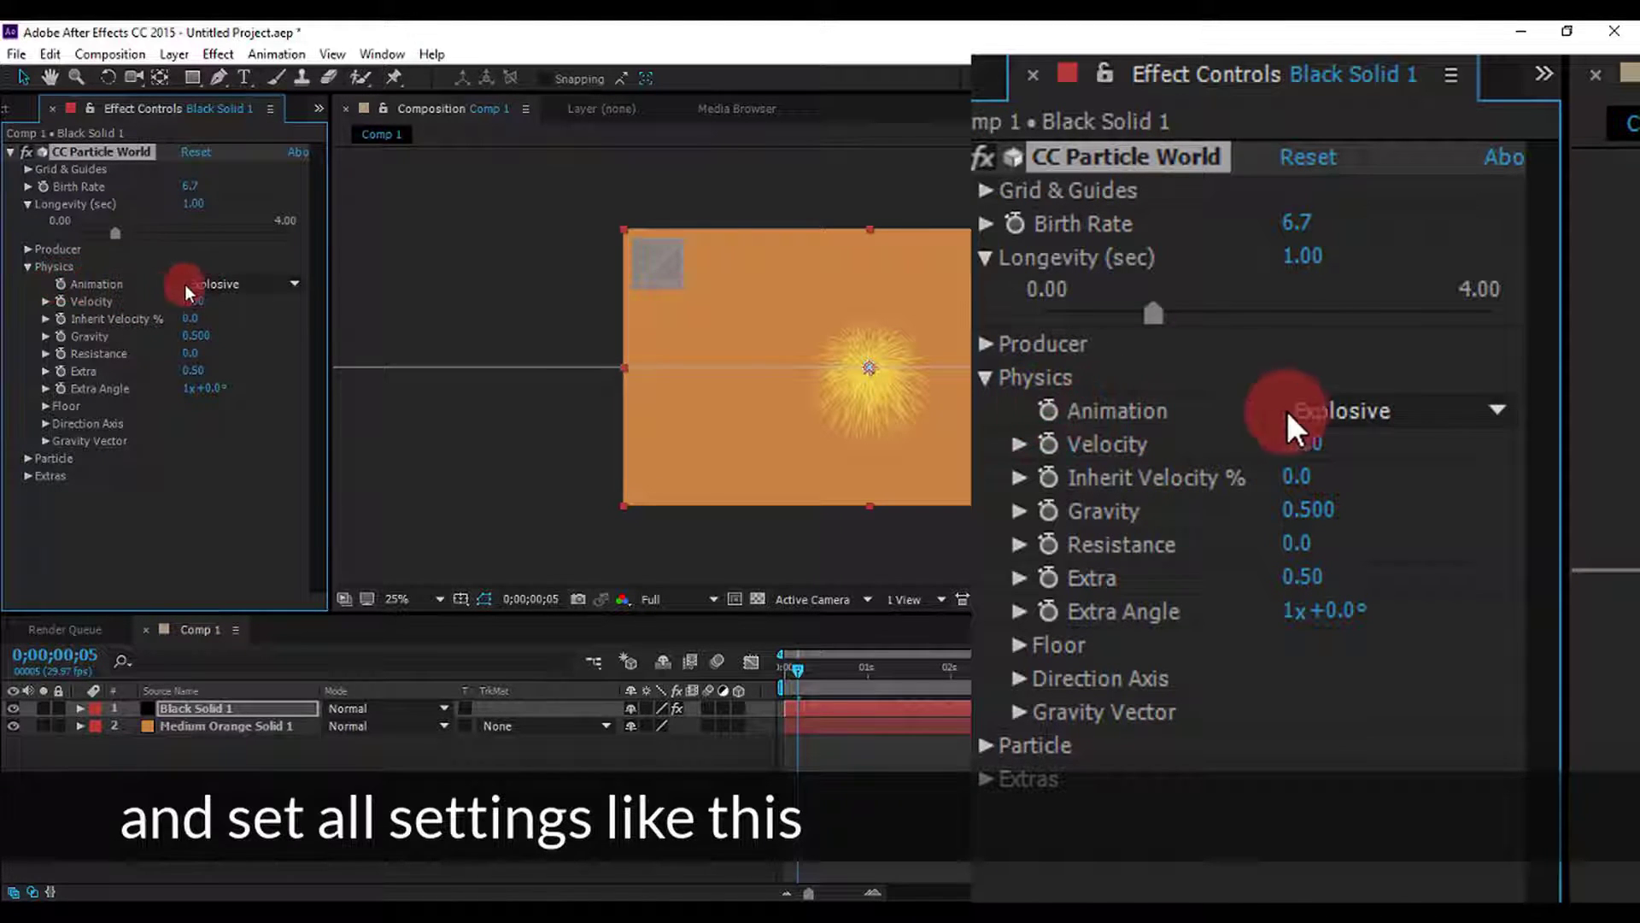
Switch animation to Direction Axis with Velocity 0.29 and Inherit Velocity -10, then scrub to preview
left_click(205, 284)
left_click(254, 329)
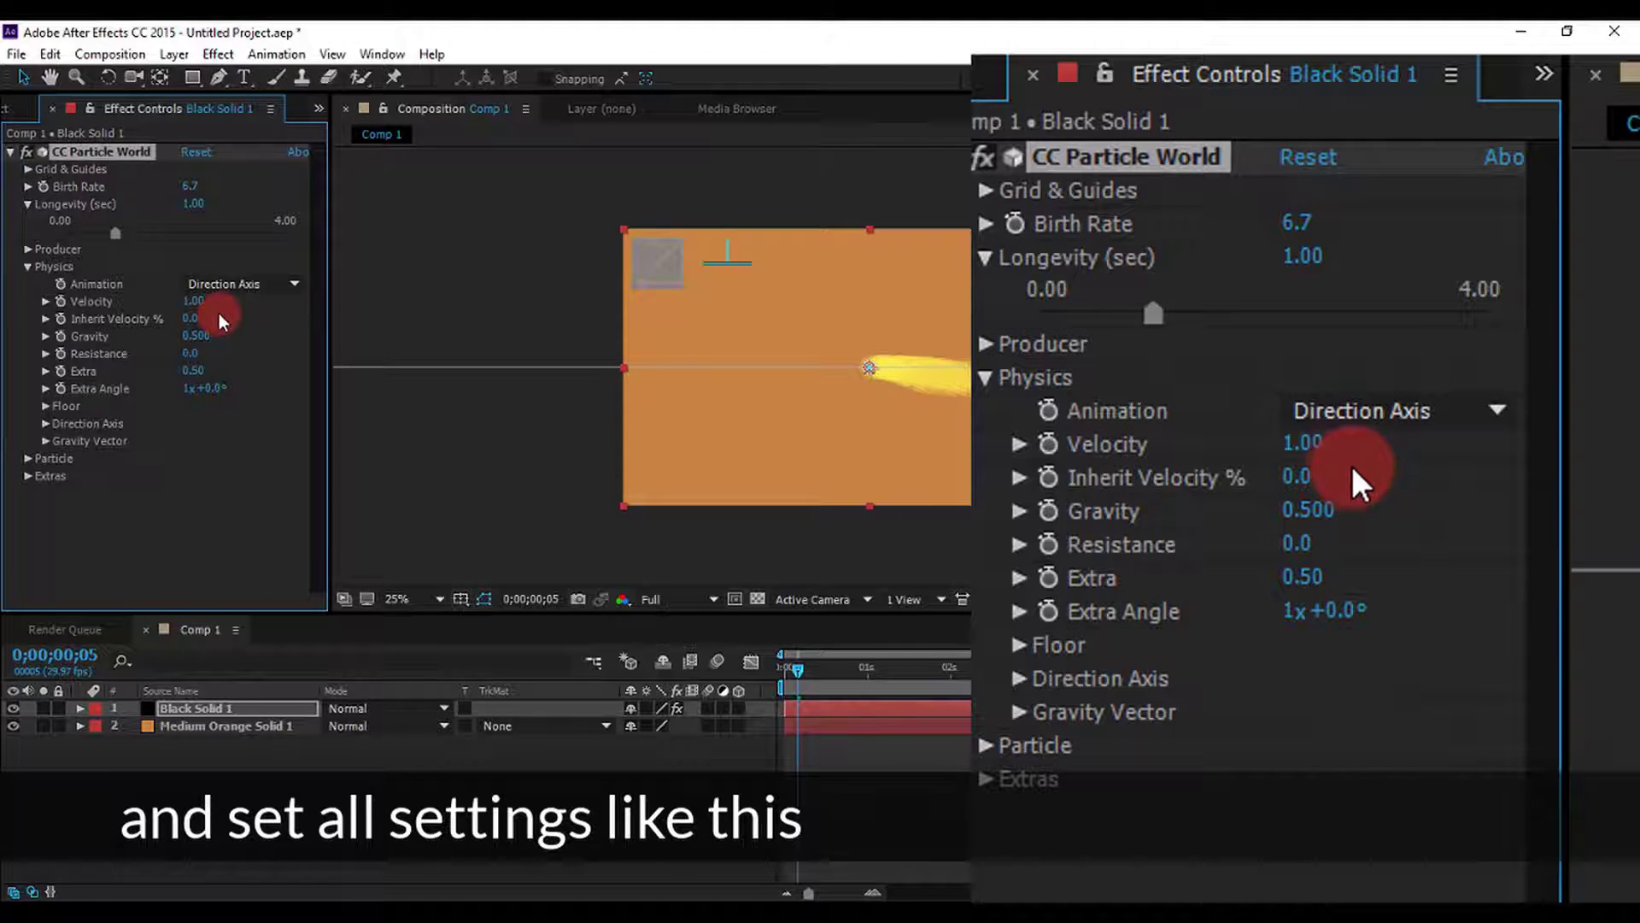
left_click(196, 301)
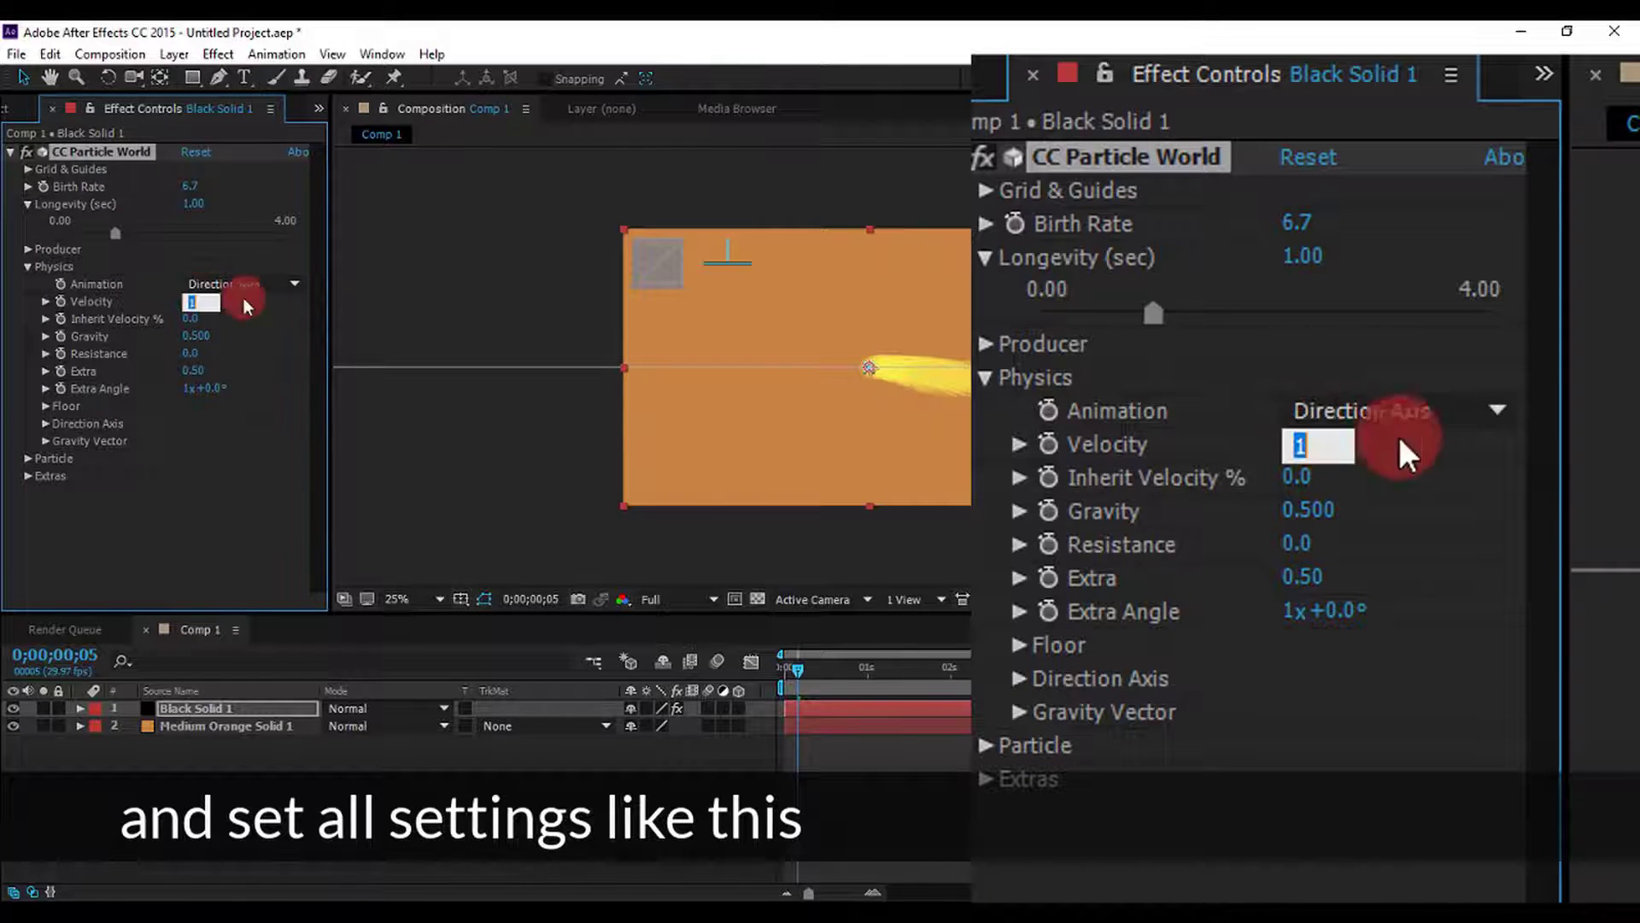
type("0.")
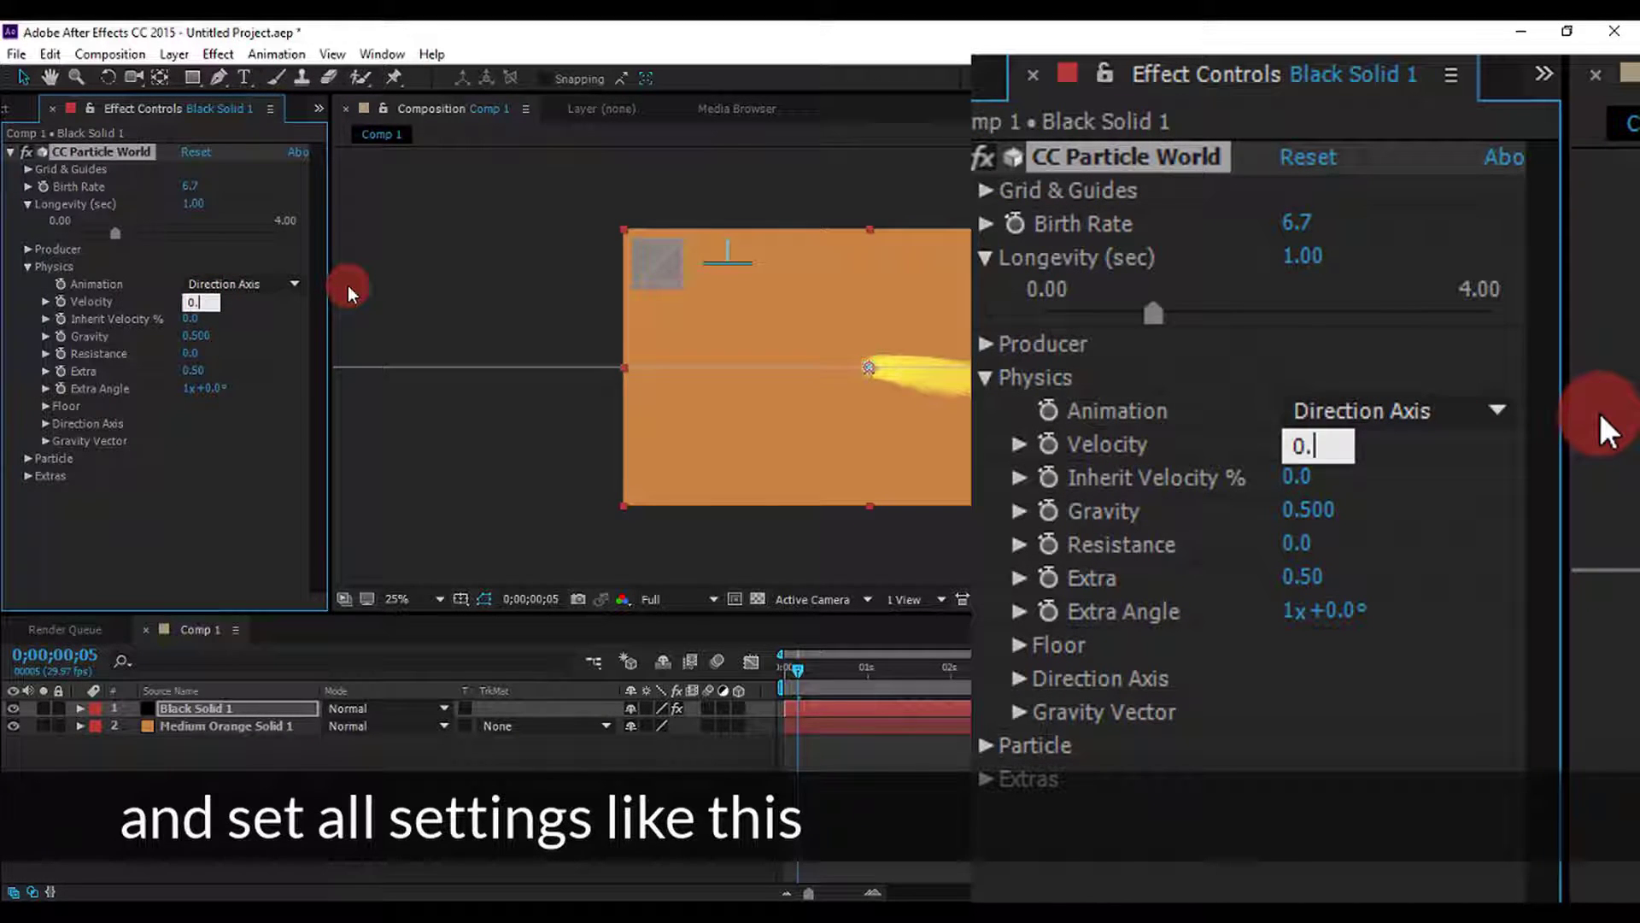
type("29")
key("Return")
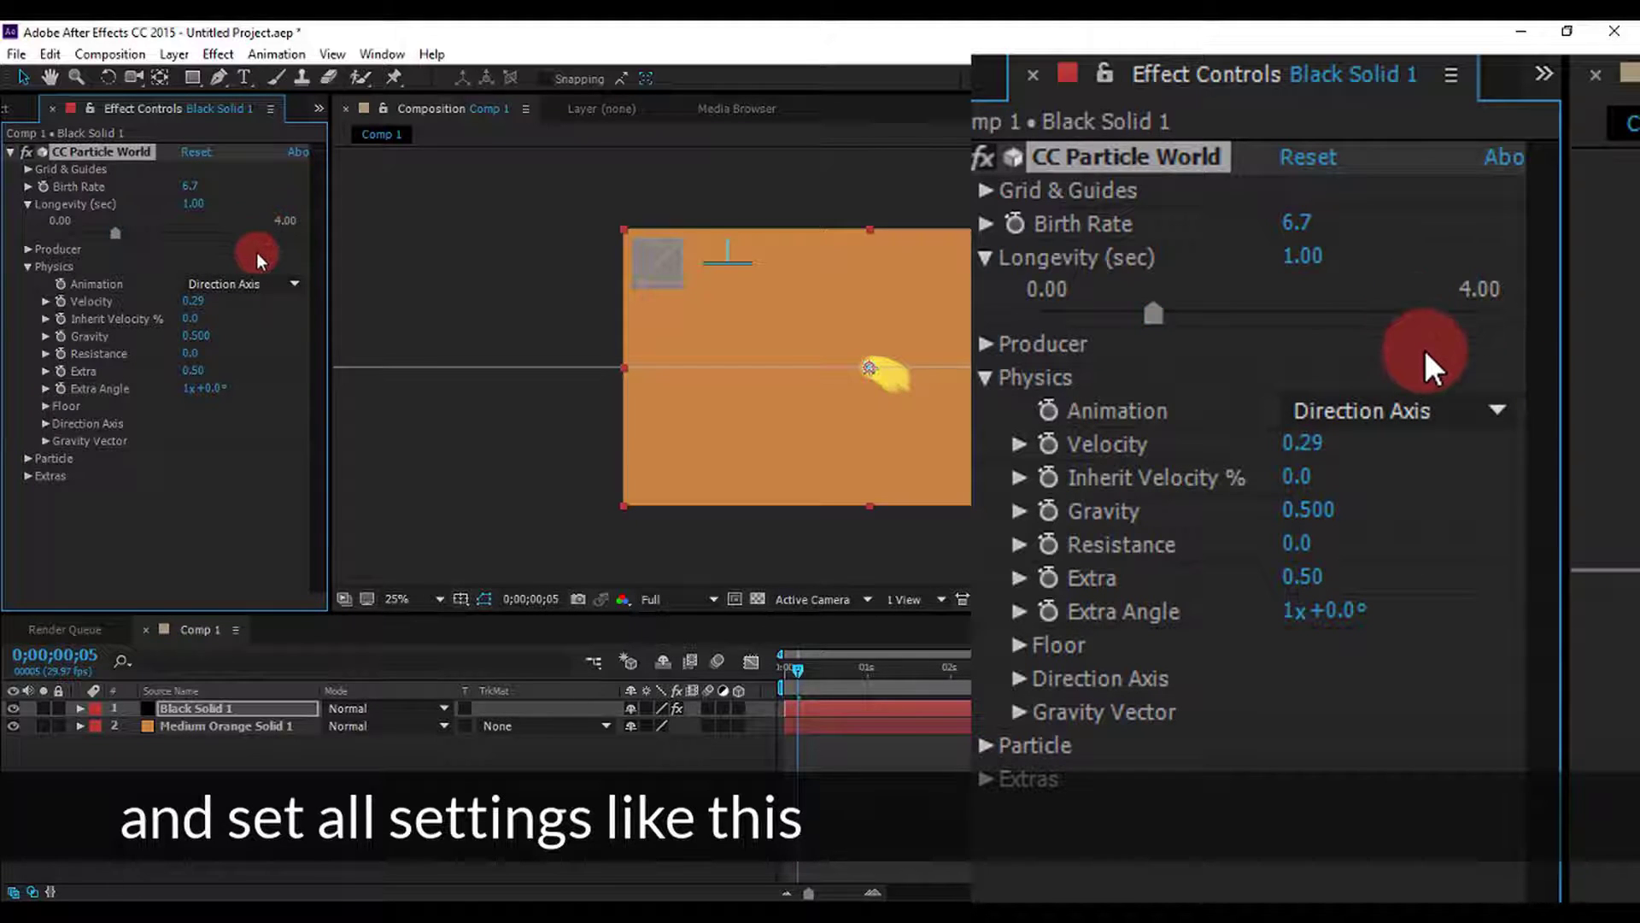
left_click(1296, 483)
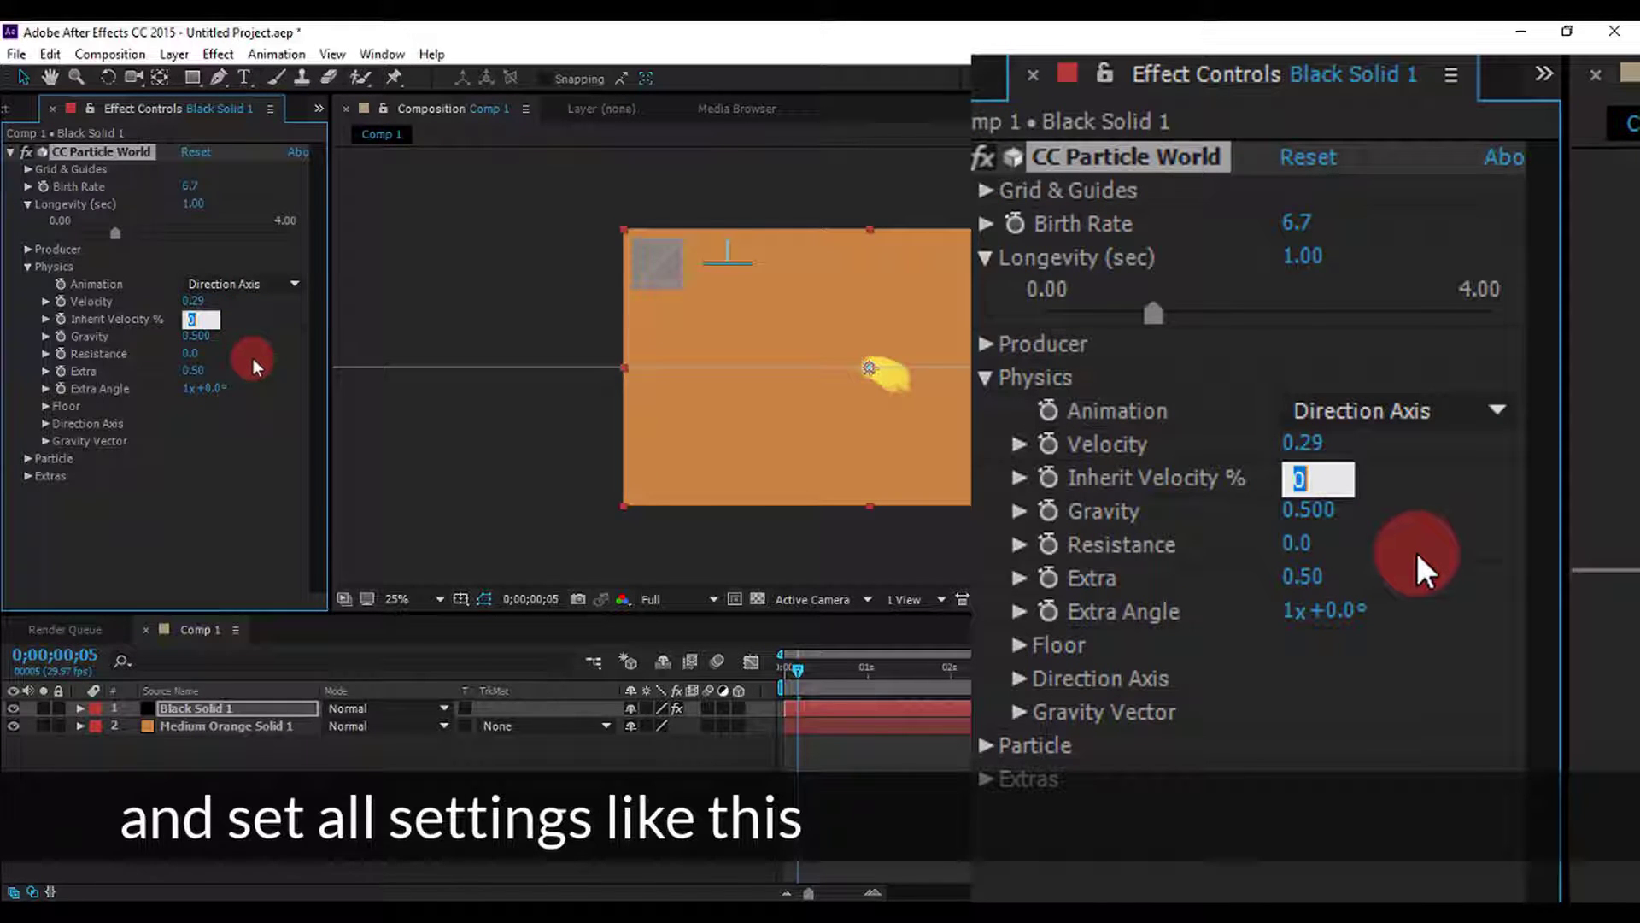
type("-")
type("10")
key("Return")
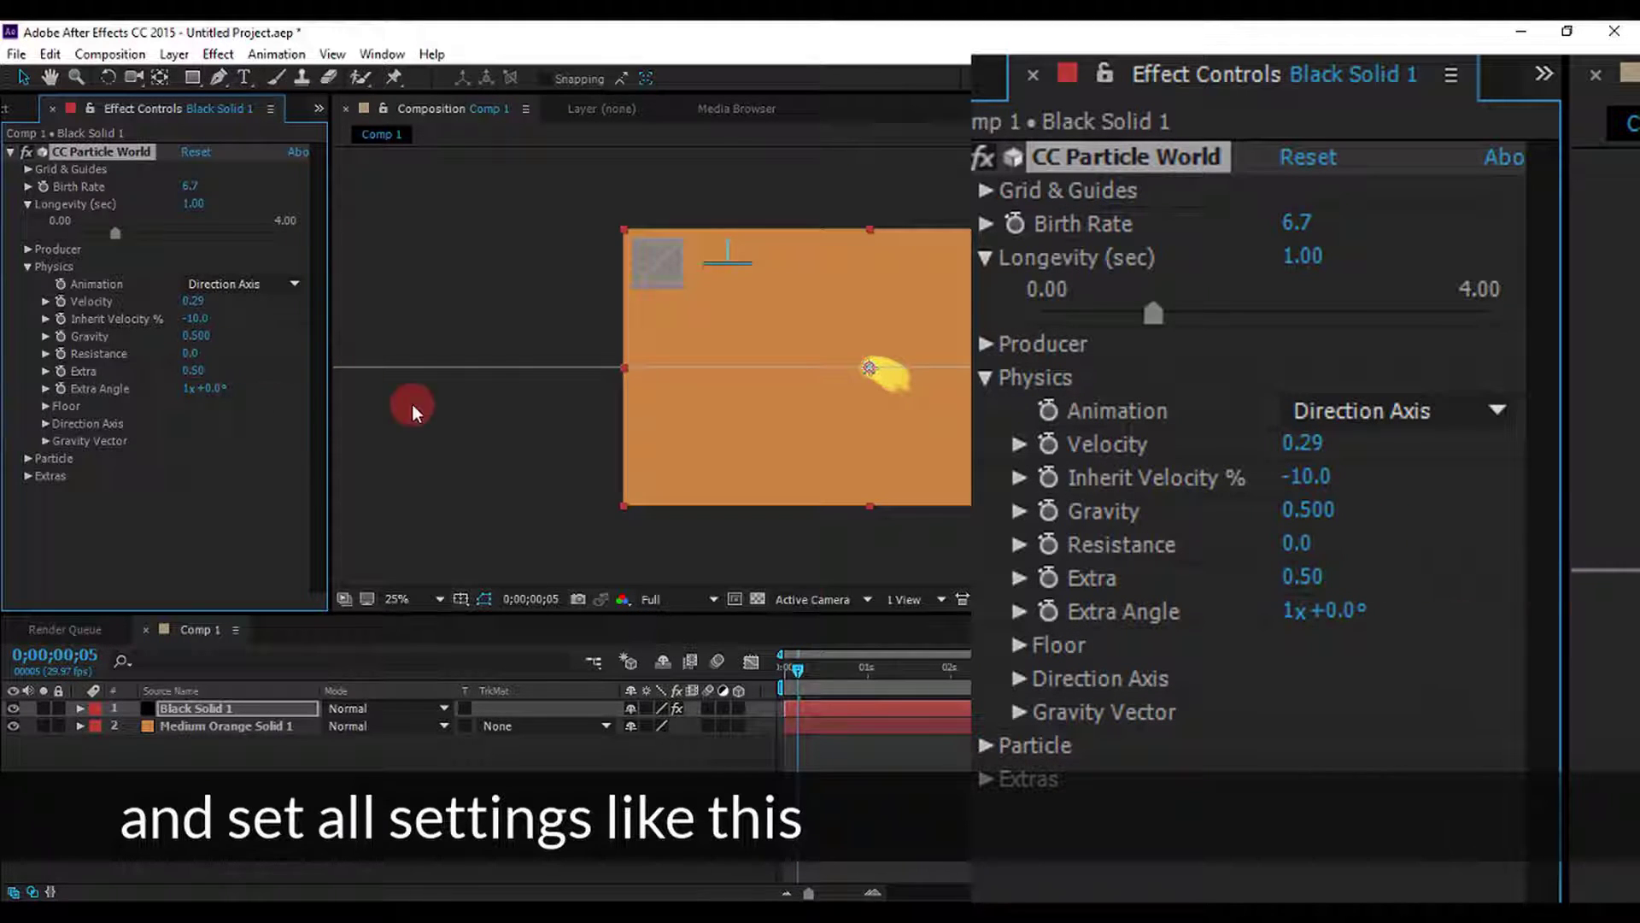
left_click_drag(818, 684, 1090, 683)
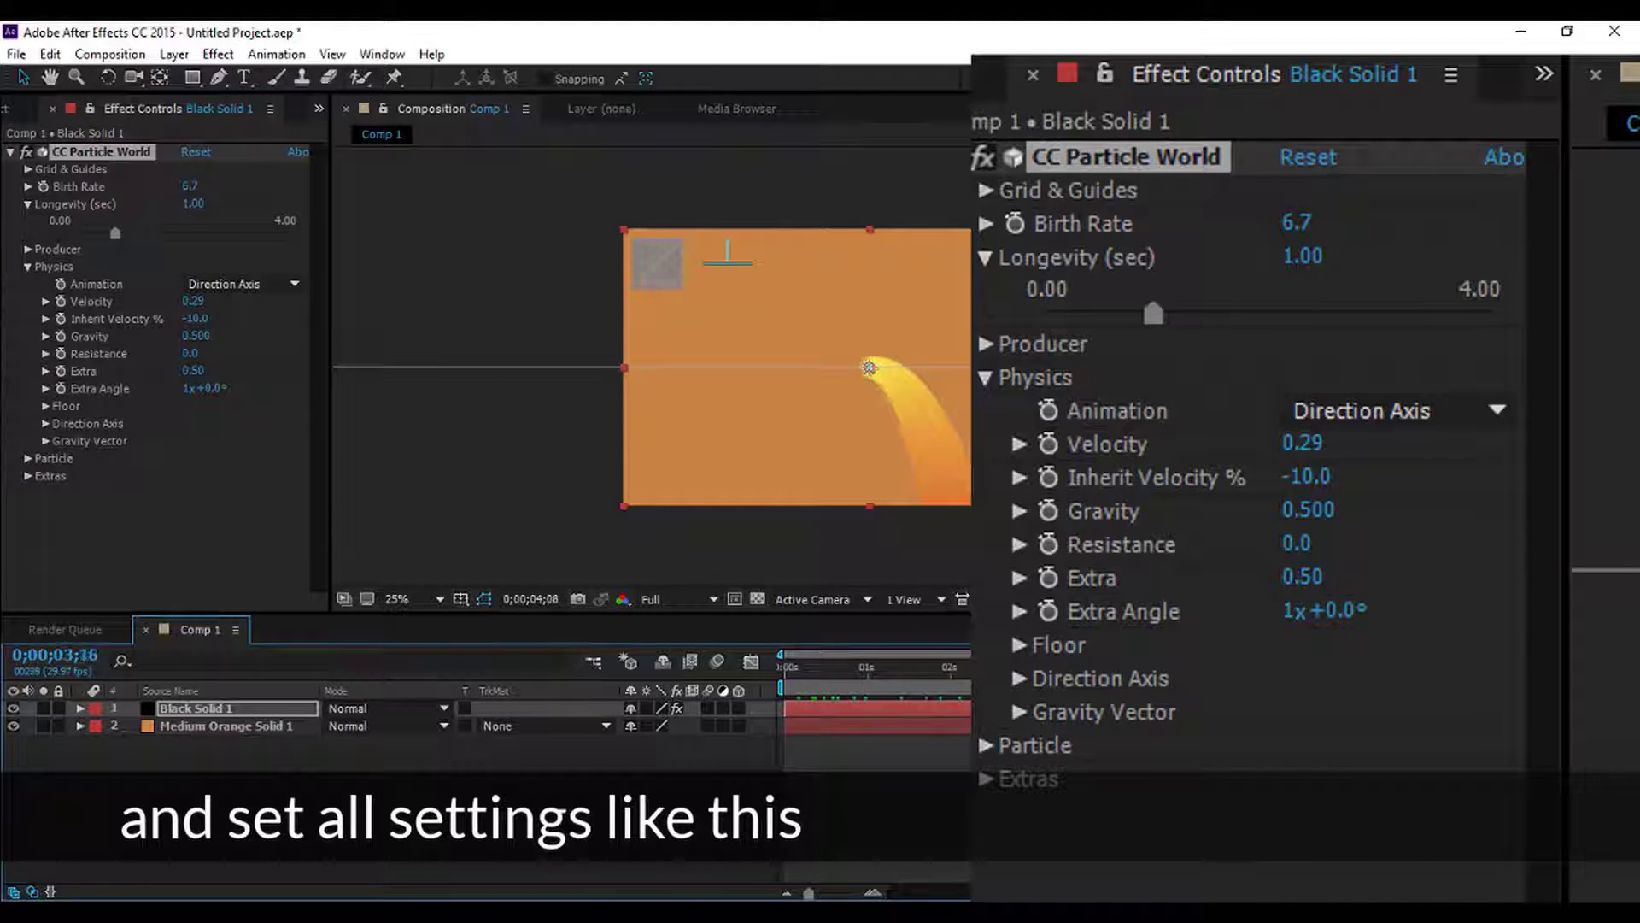
mouse_move(939, 768)
left_mouse_down()
mouse_move(811, 773)
mouse_move(906, 775)
left_mouse_up()
Keep Line as the particle type with Birth to Death colour mapping
left_click(28, 459)
scroll(129, 479, "down", 3)
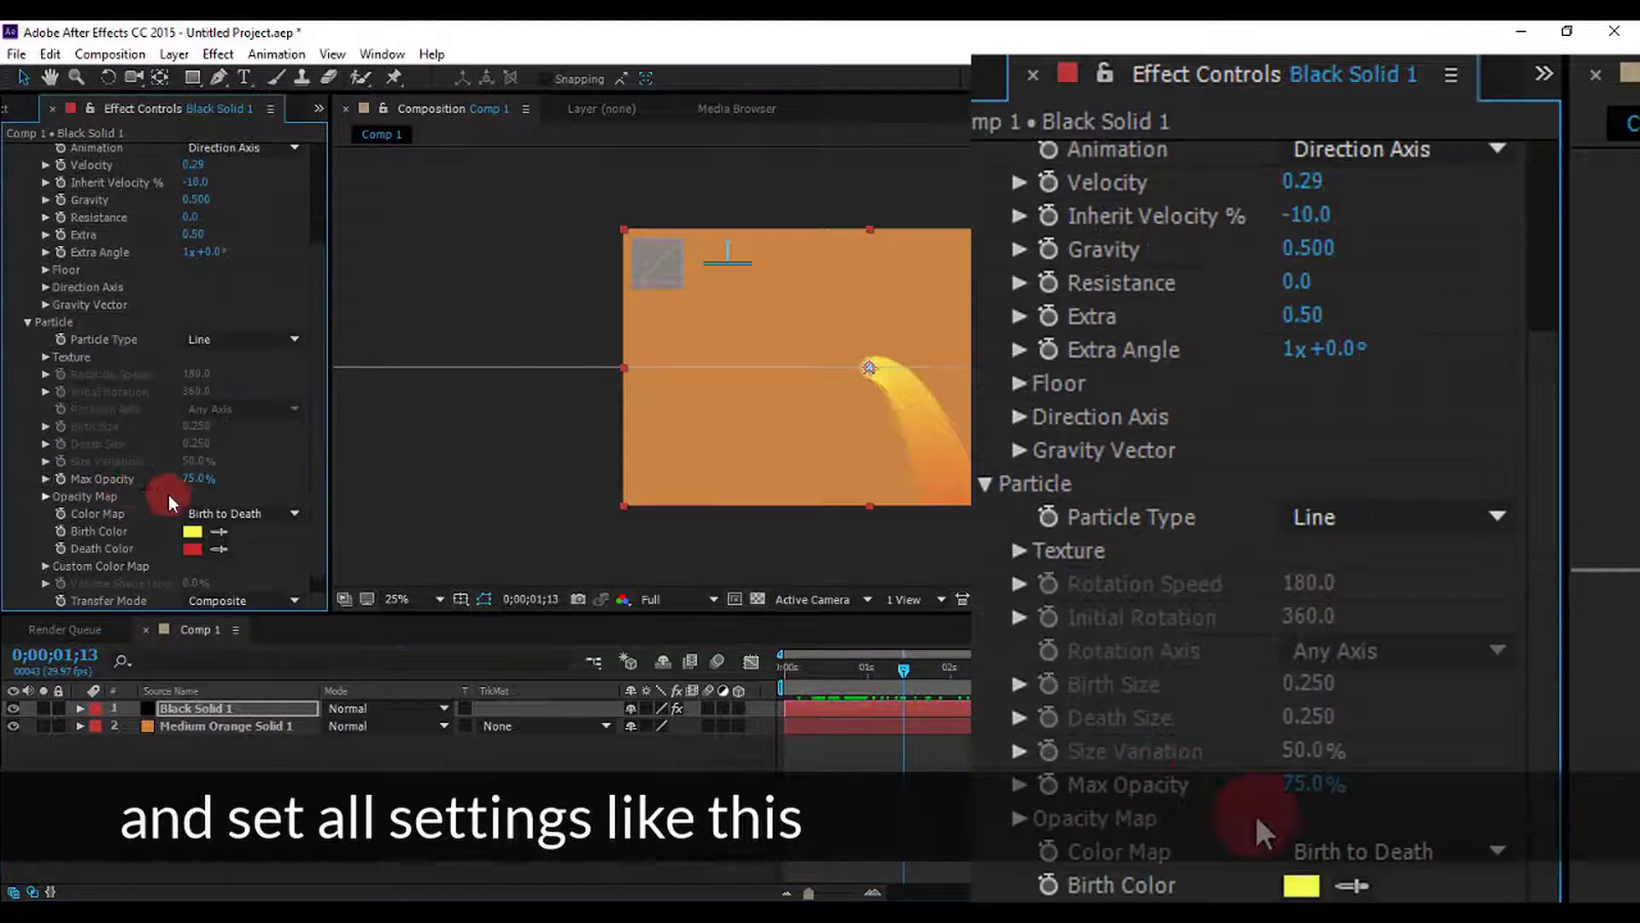
left_click(207, 340)
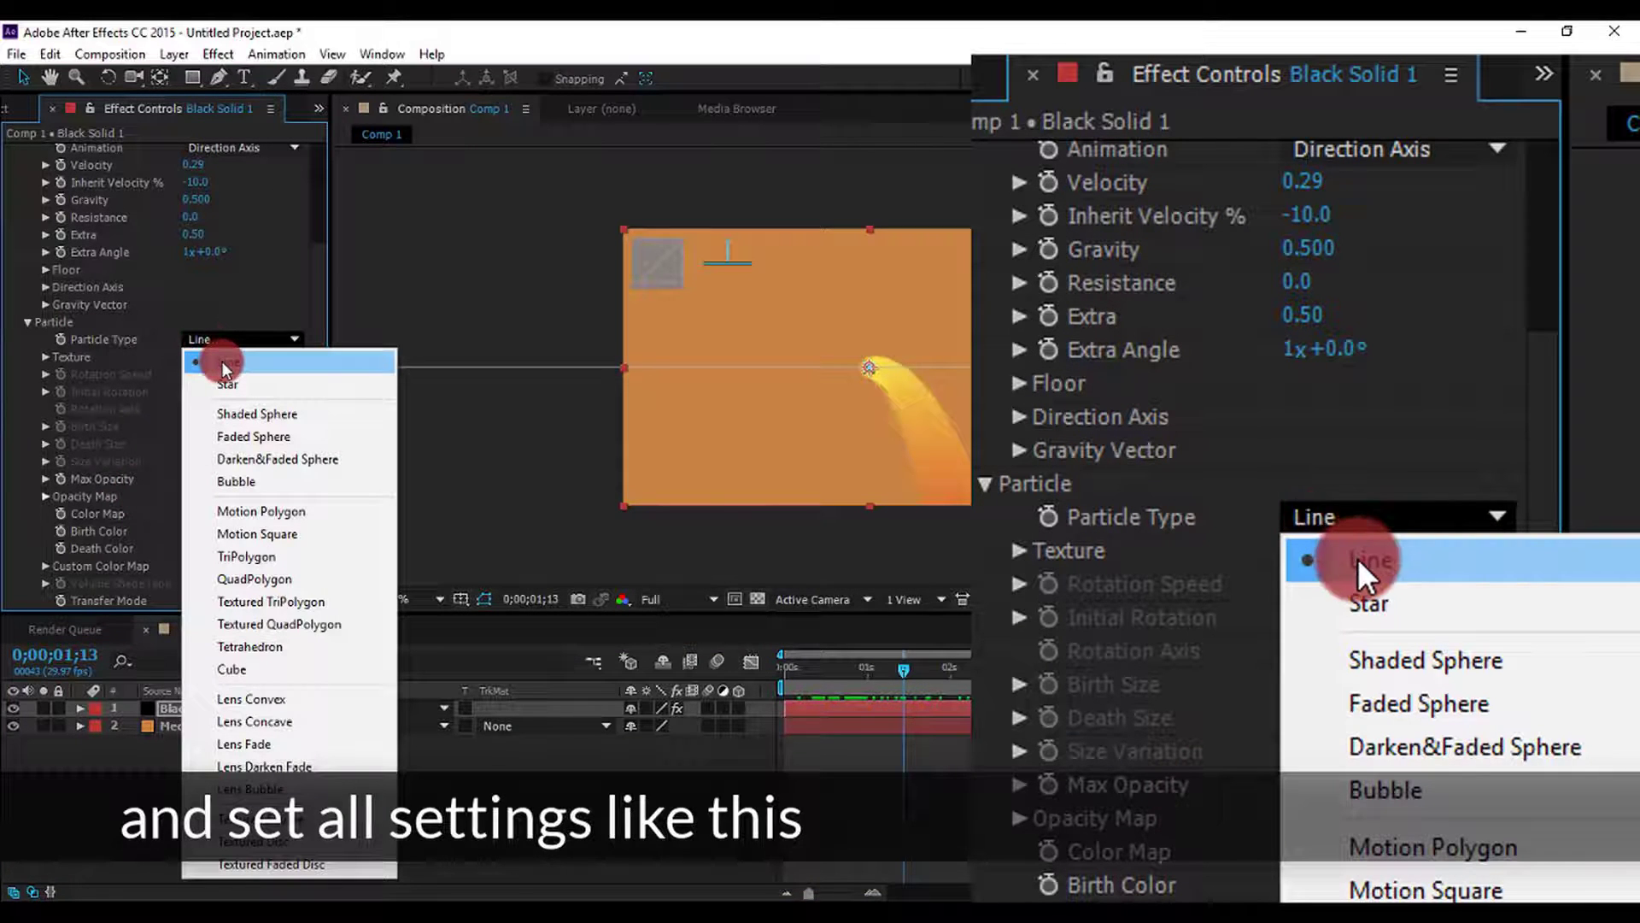
left_click(40, 396)
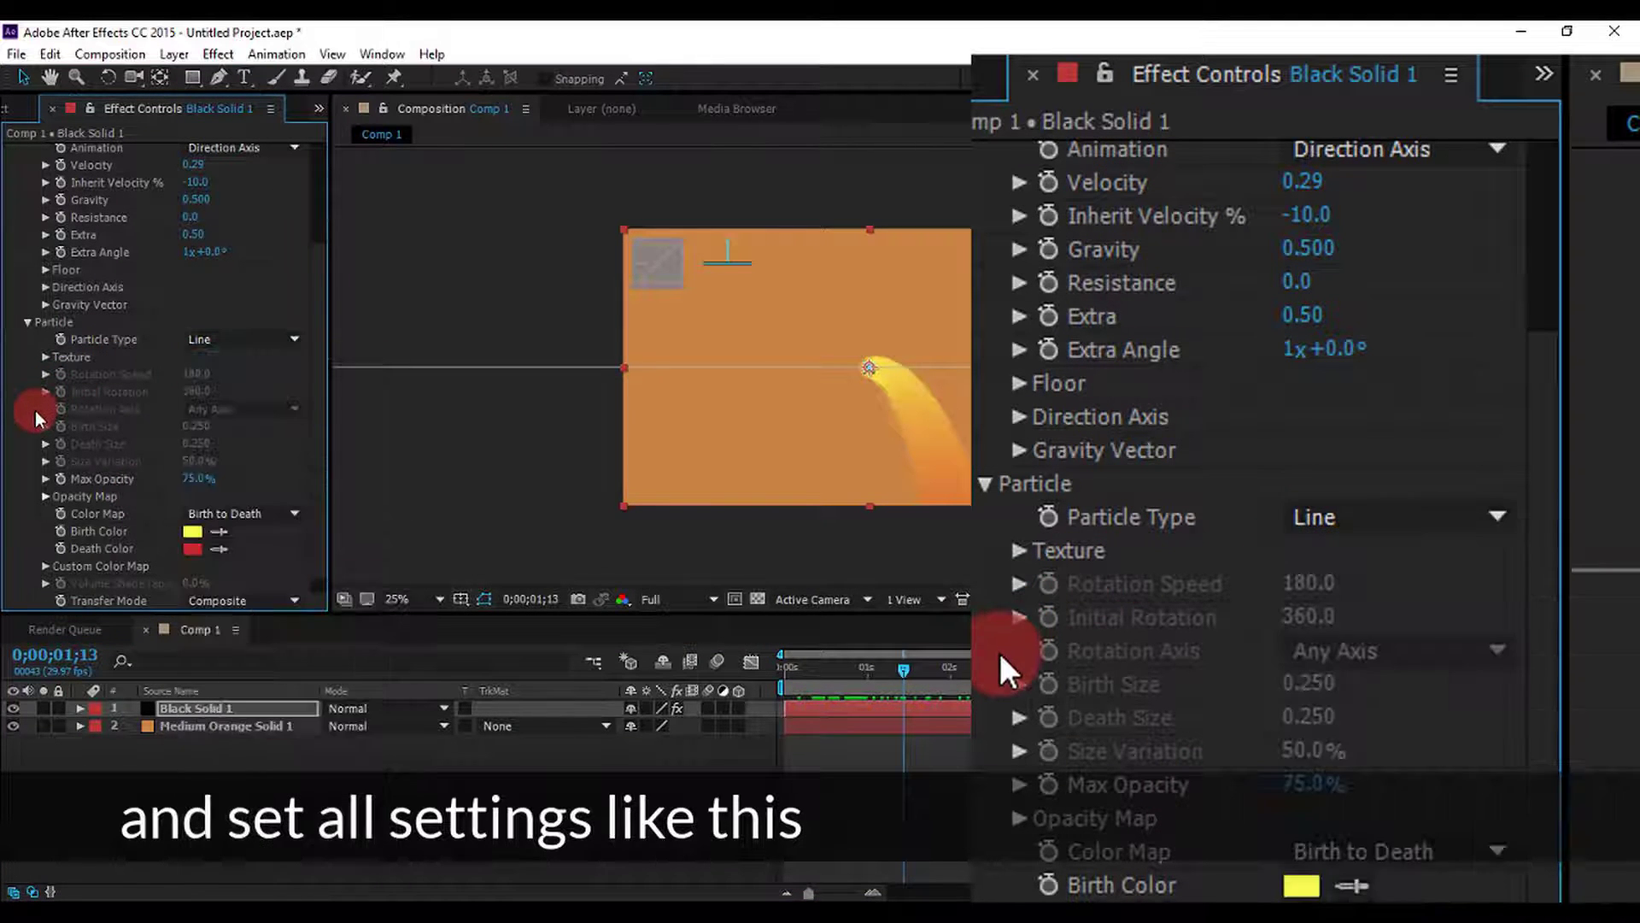
scroll(226, 487, "down", 1)
left_click(240, 496)
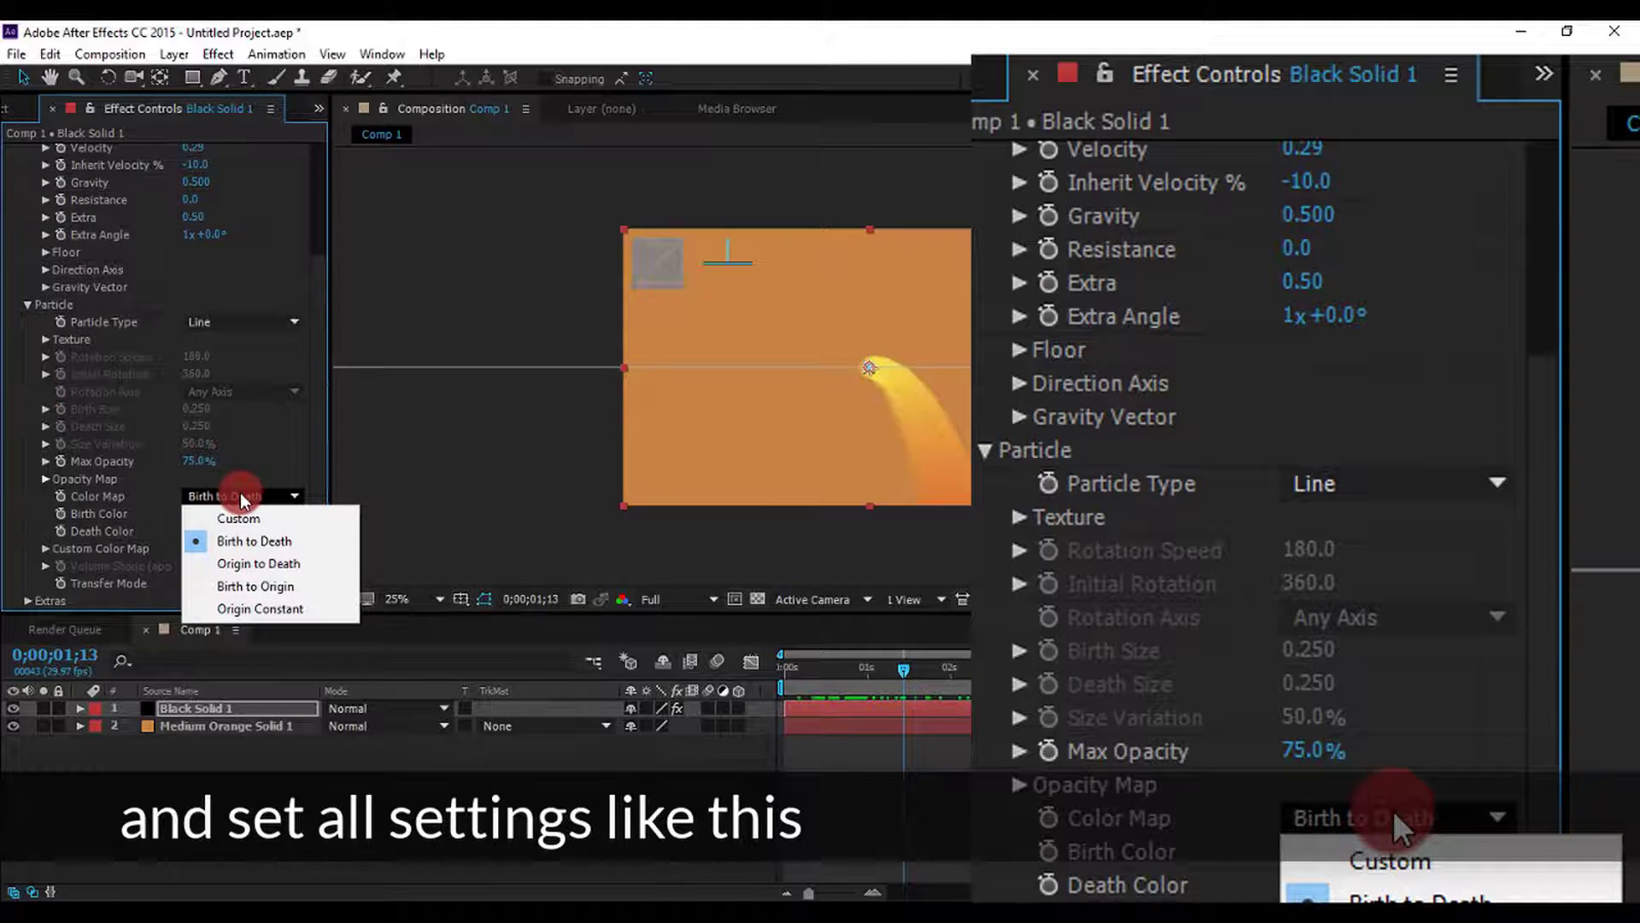
left_click(213, 541)
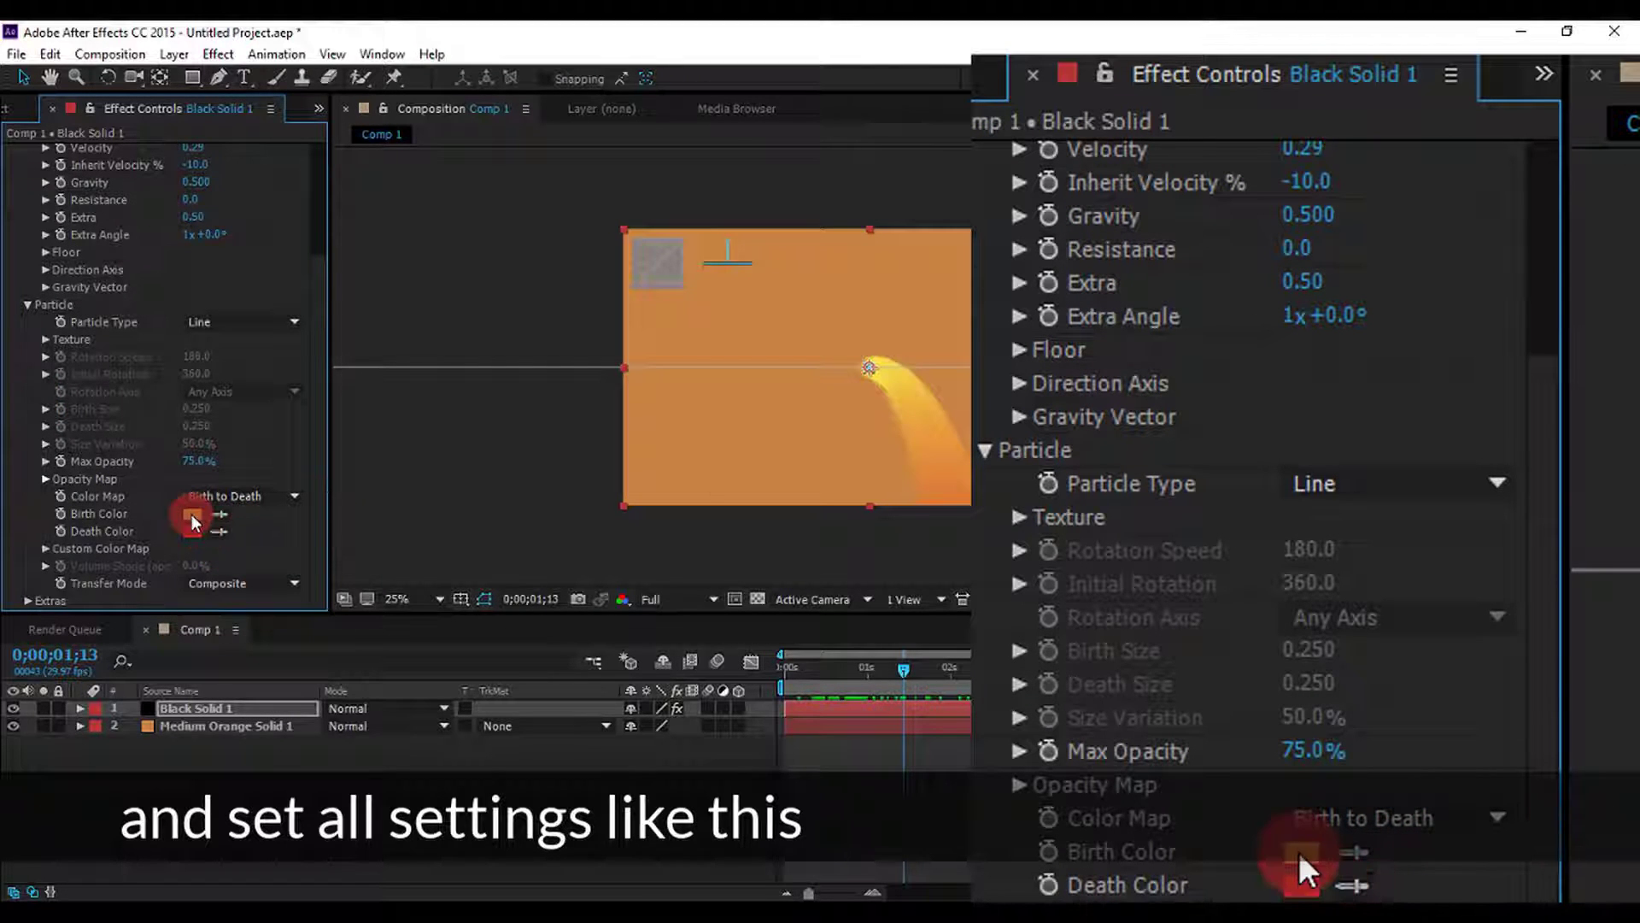
Set both Birth Color and Death Color to white and scrub to preview
left_click(192, 514)
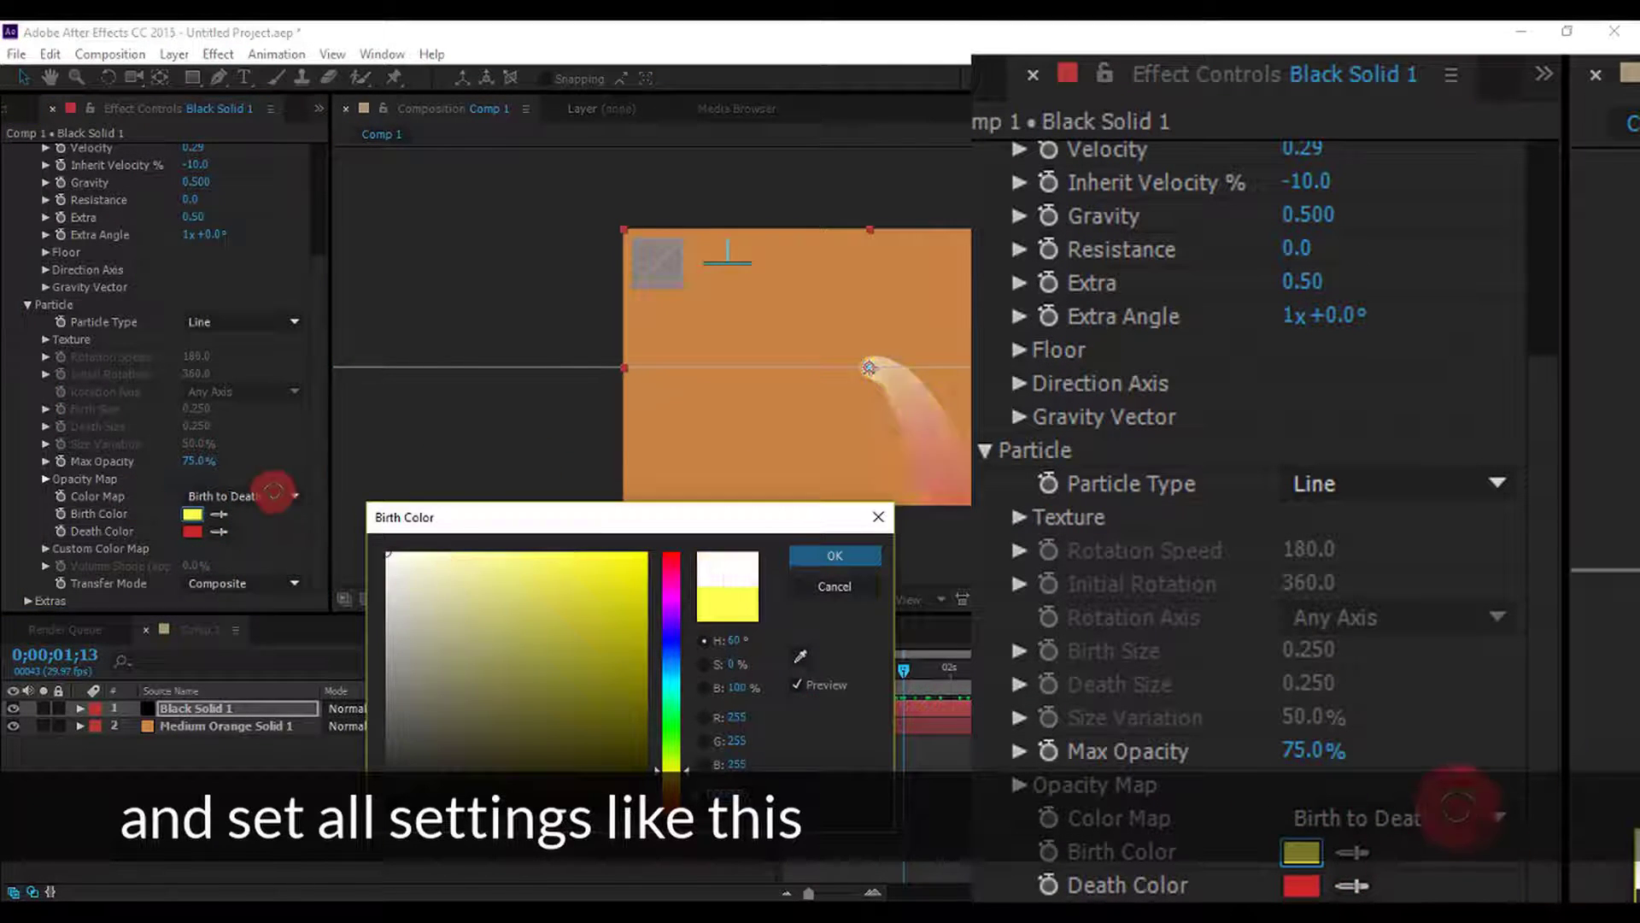
left_click(834, 555)
left_click(190, 530)
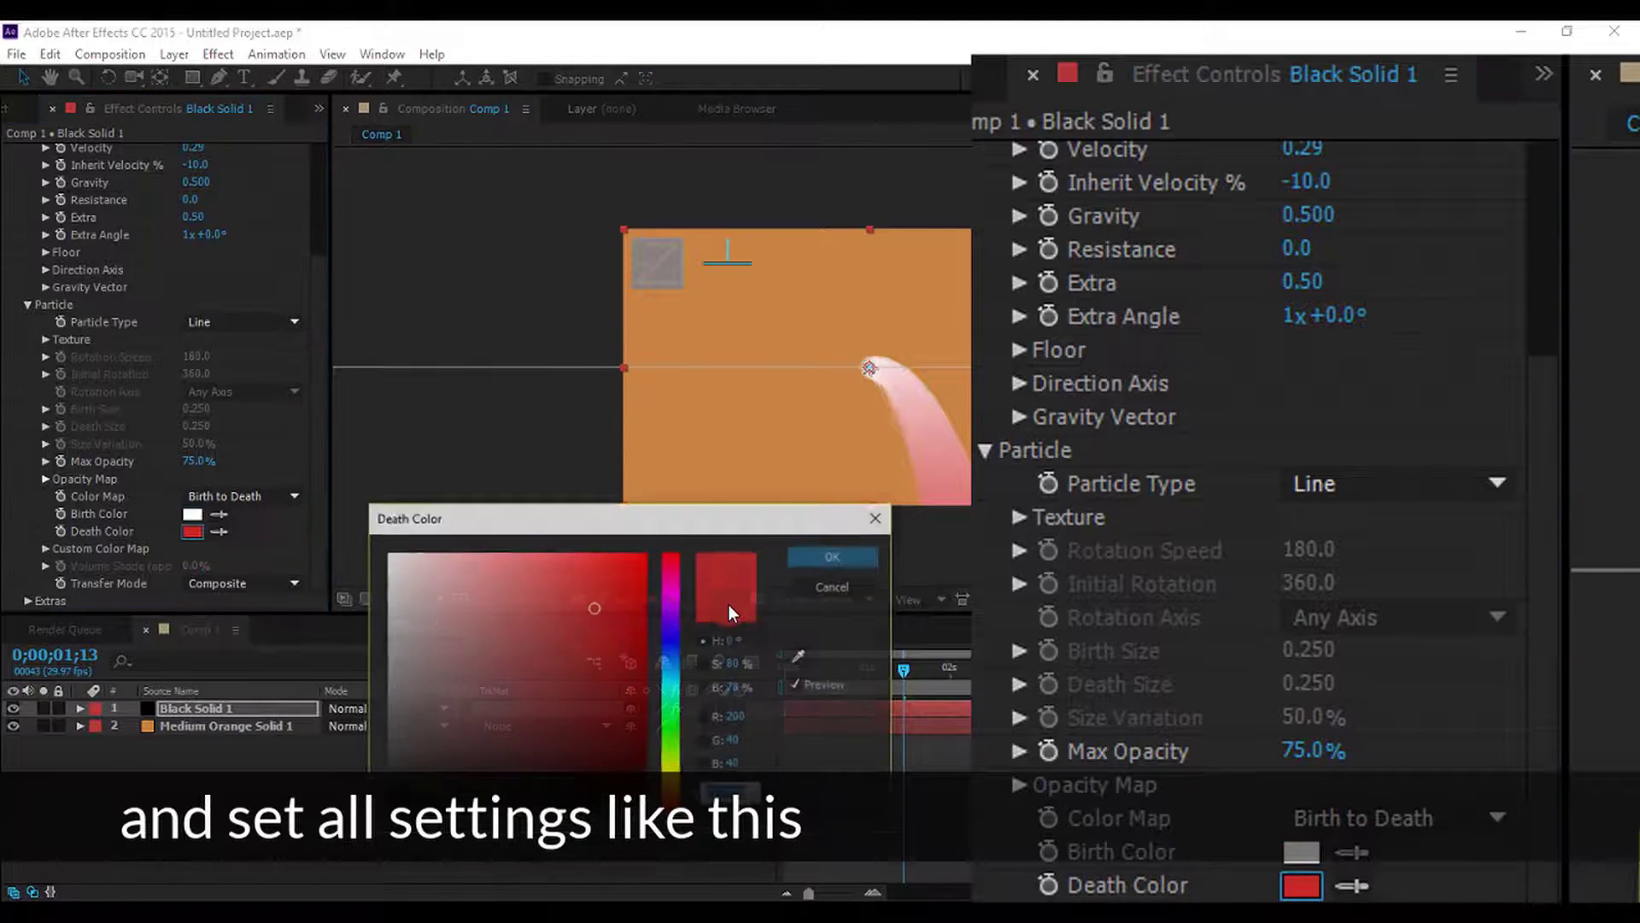
left_click(388, 553)
left_click(813, 559)
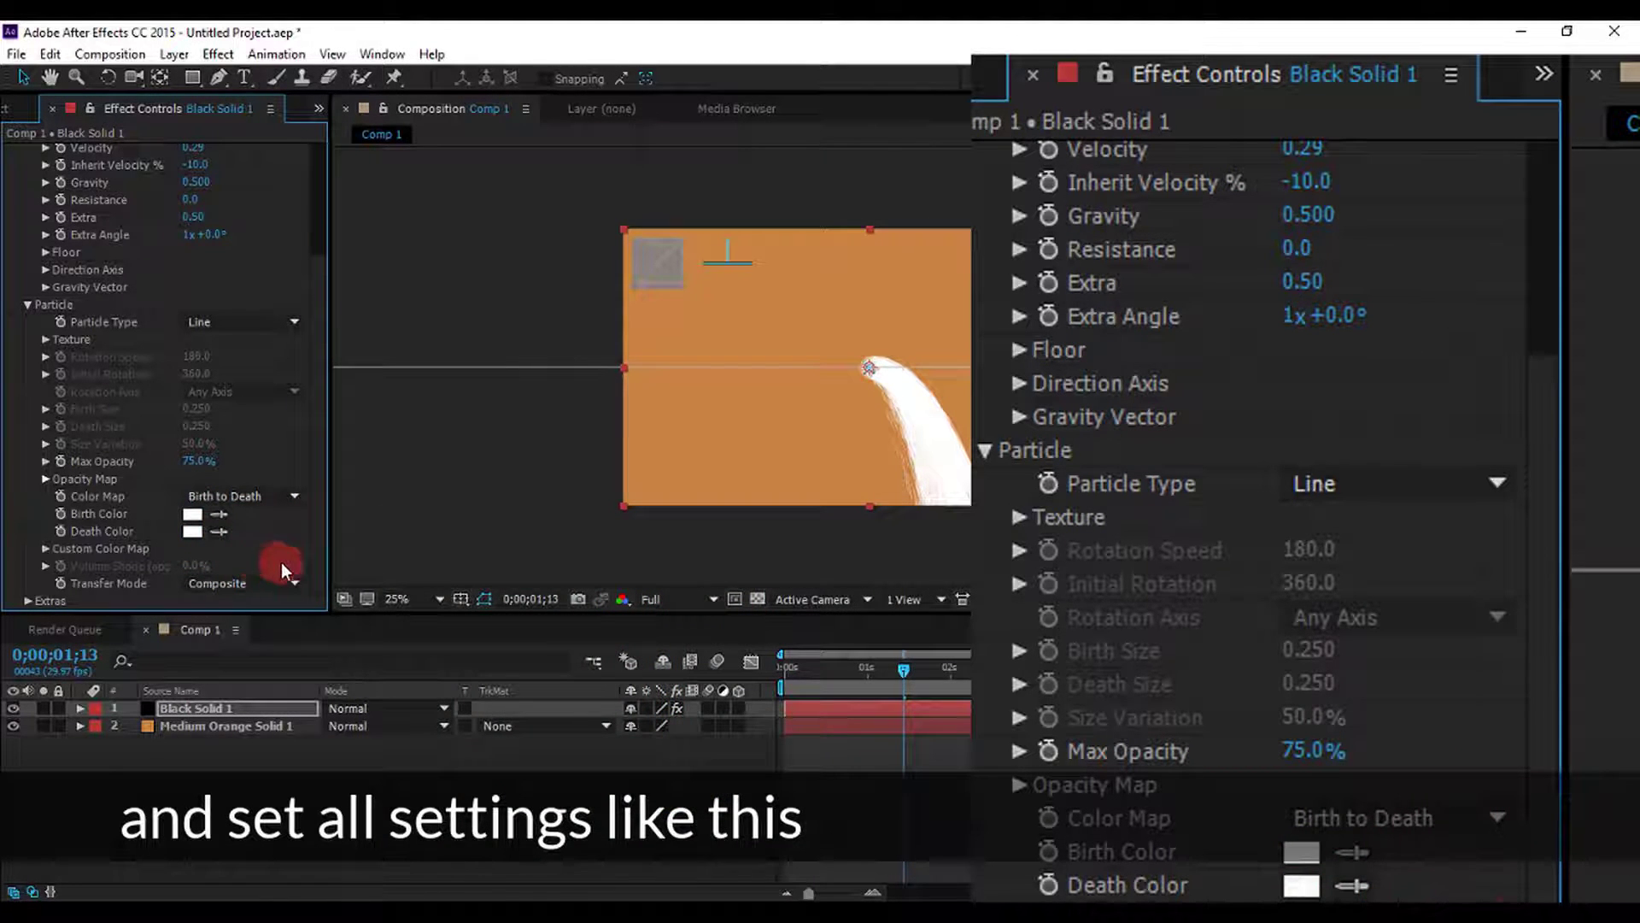
scroll(309, 519, "up", 3)
mouse_move(789, 668)
left_mouse_down()
mouse_move(888, 690)
mouse_move(859, 690)
mouse_move(1014, 688)
mouse_move(1056, 729)
left_mouse_up()
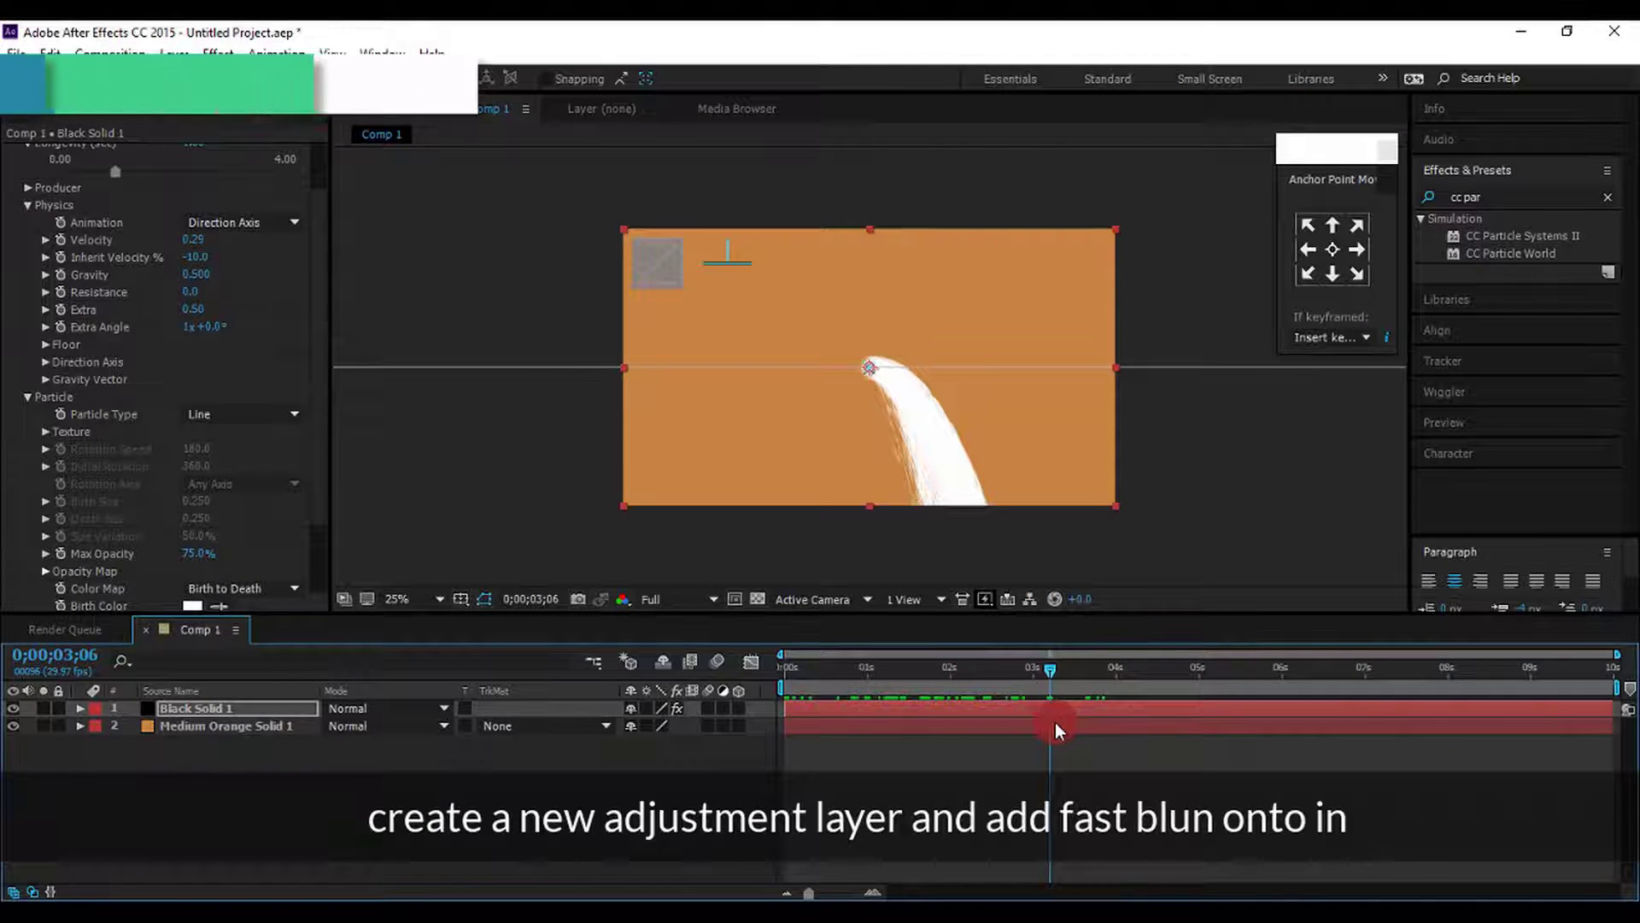
Rewind to the start and add a new adjustment layer to Comp 1
left_click_drag(1056, 728, 457, 762)
right_click(457, 762)
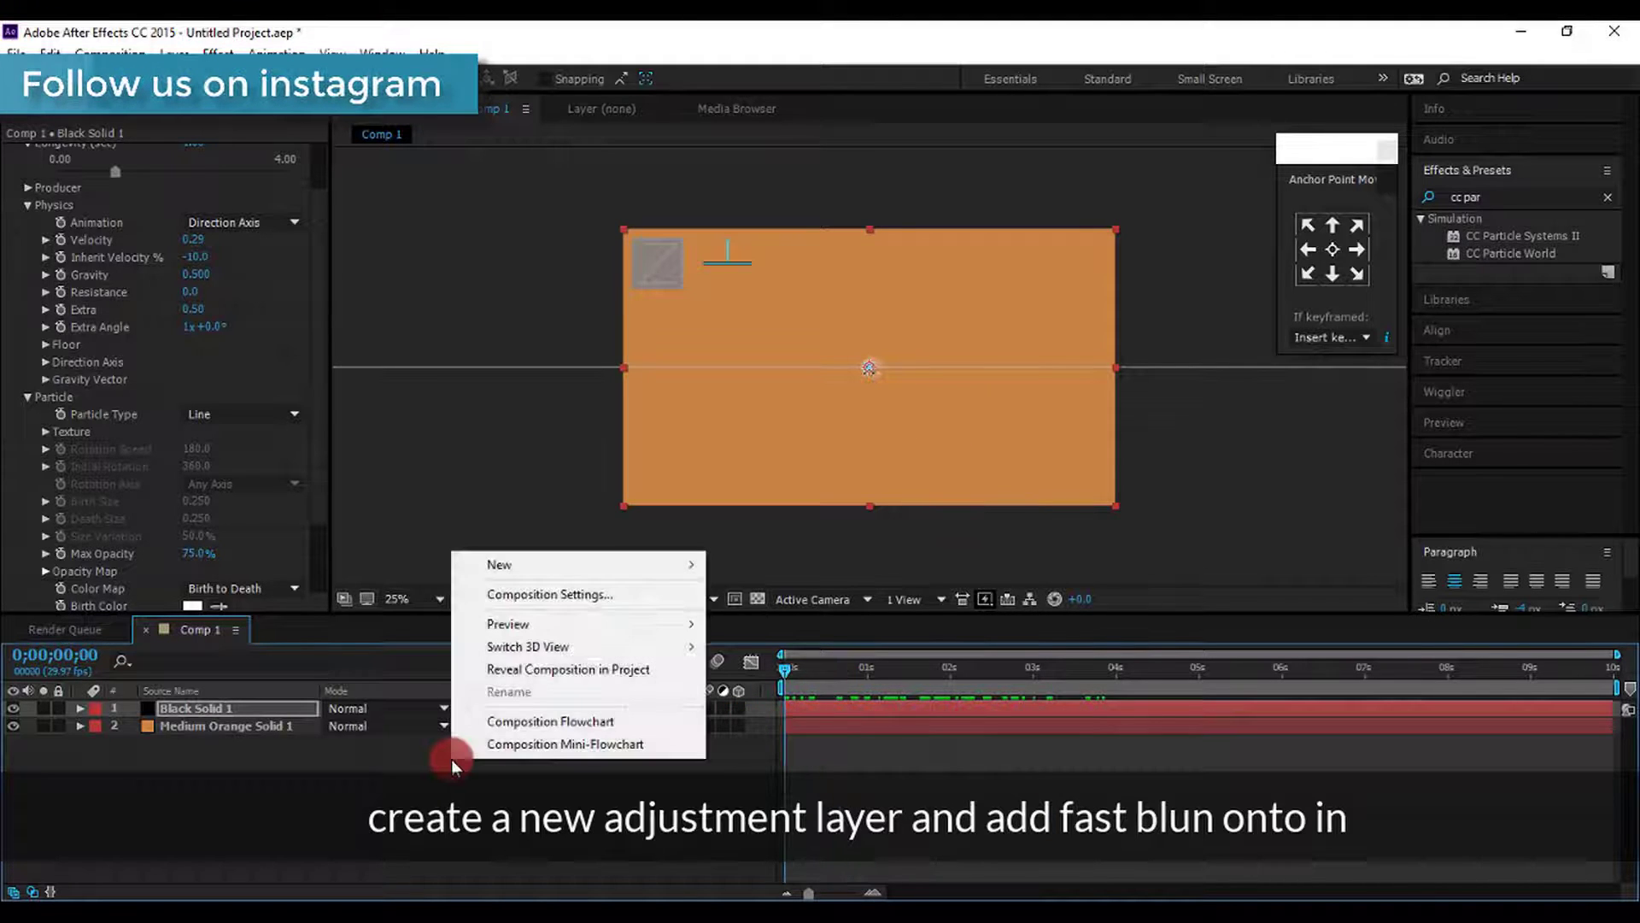
left_click(312, 773)
left_click(311, 776)
right_click(314, 778)
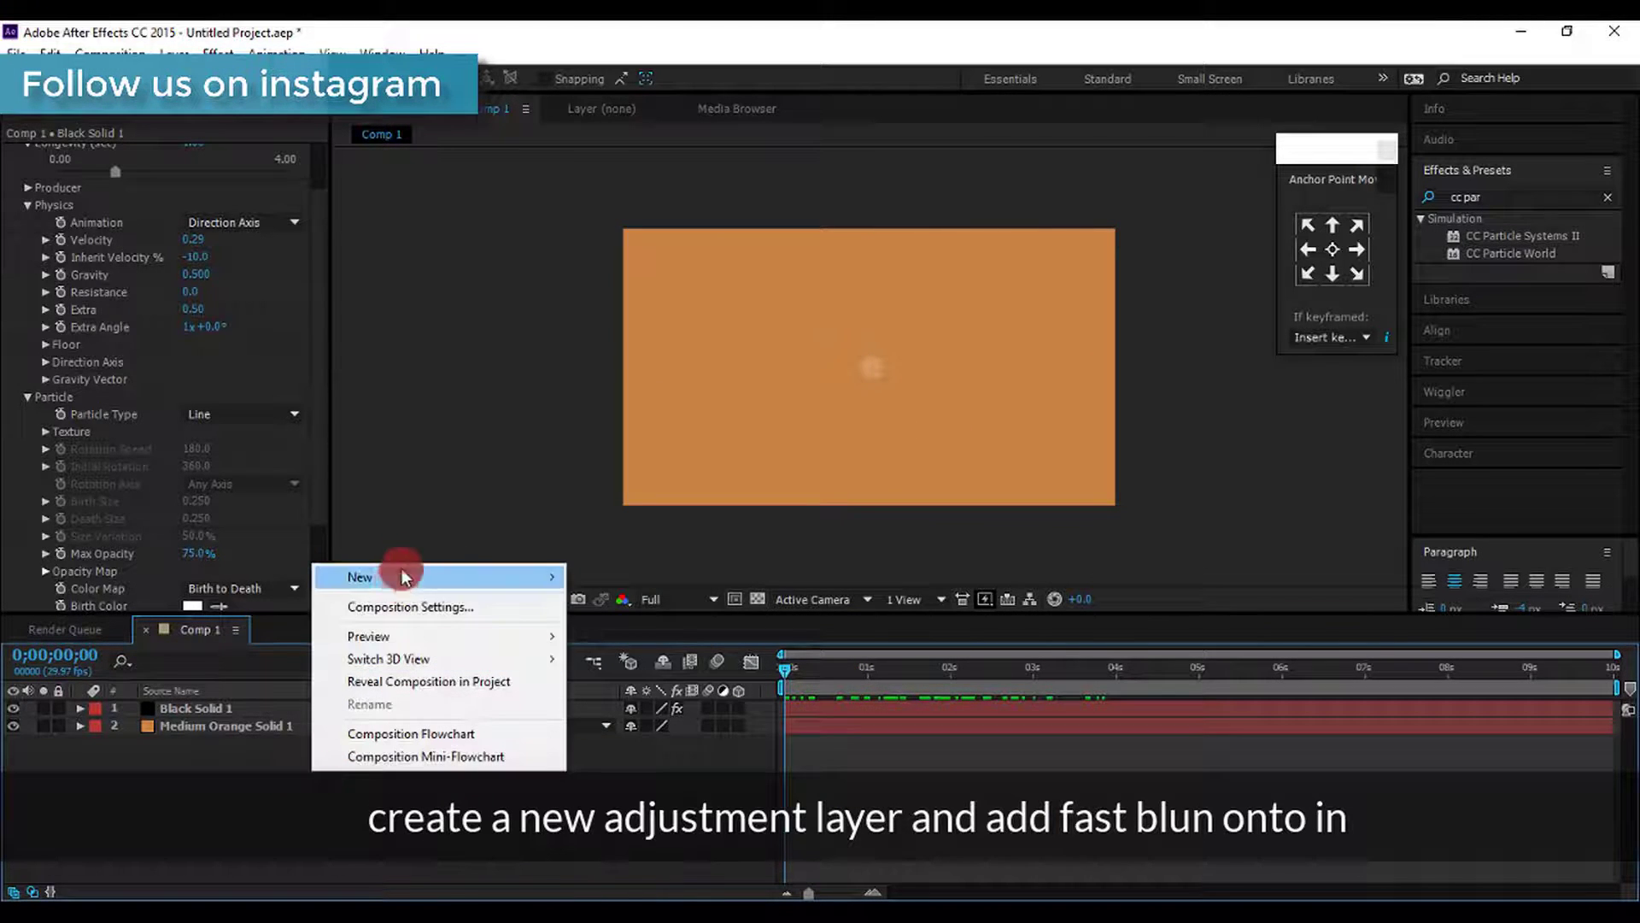
mouse_move(402, 575)
left_click(634, 743)
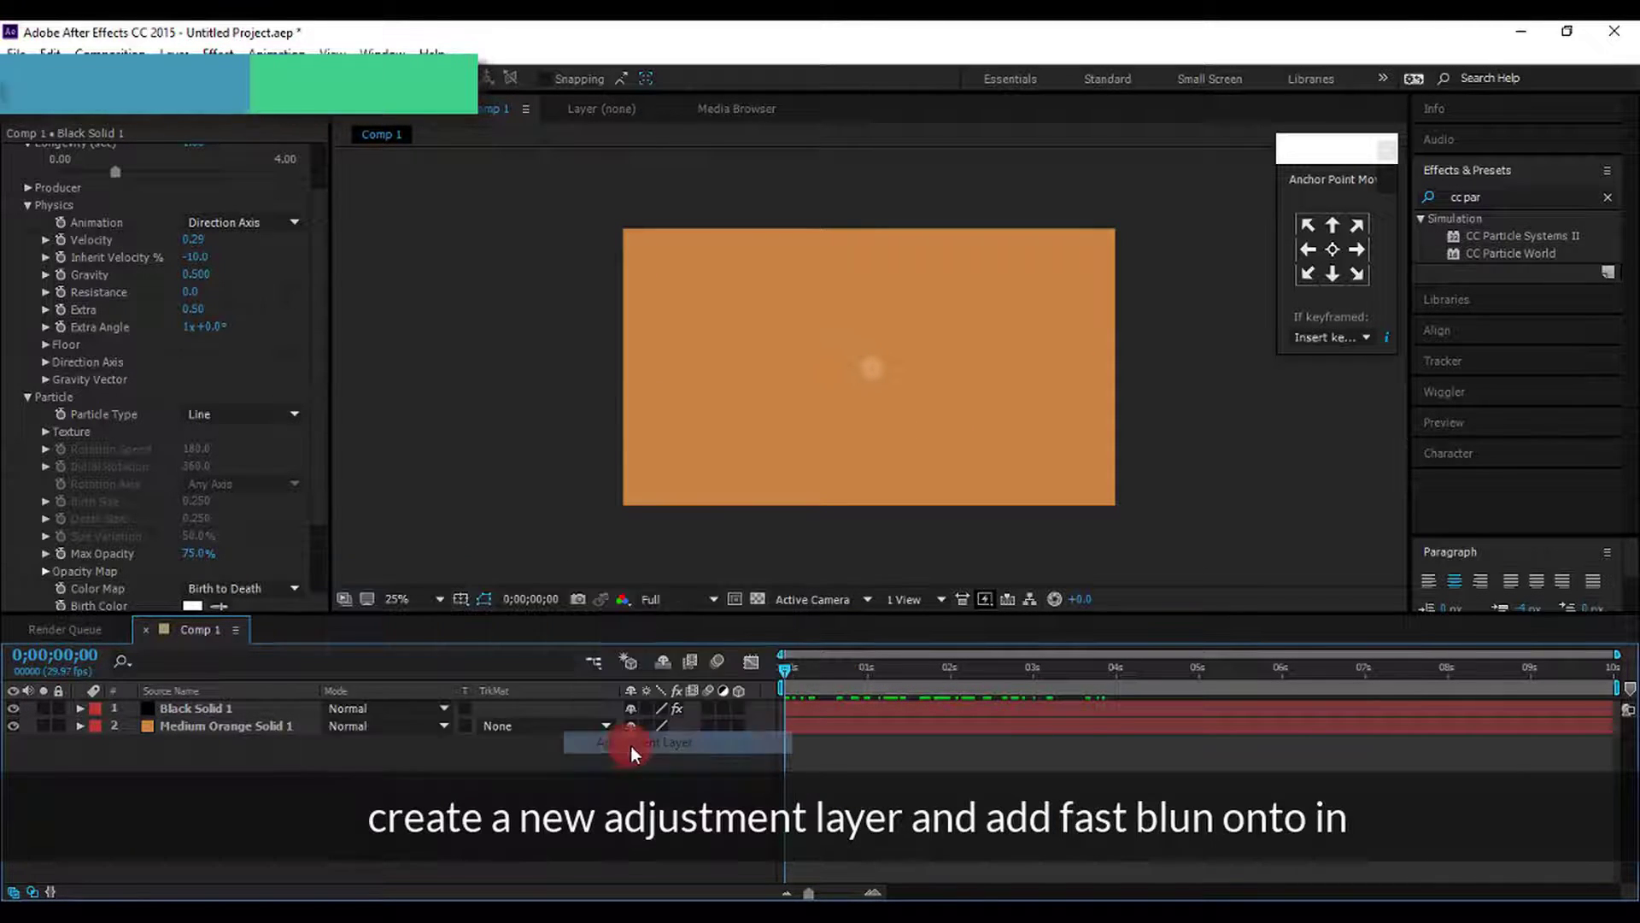
Apply Fast Blur to the adjustment layer with Blurriness 31
left_click(1608, 196)
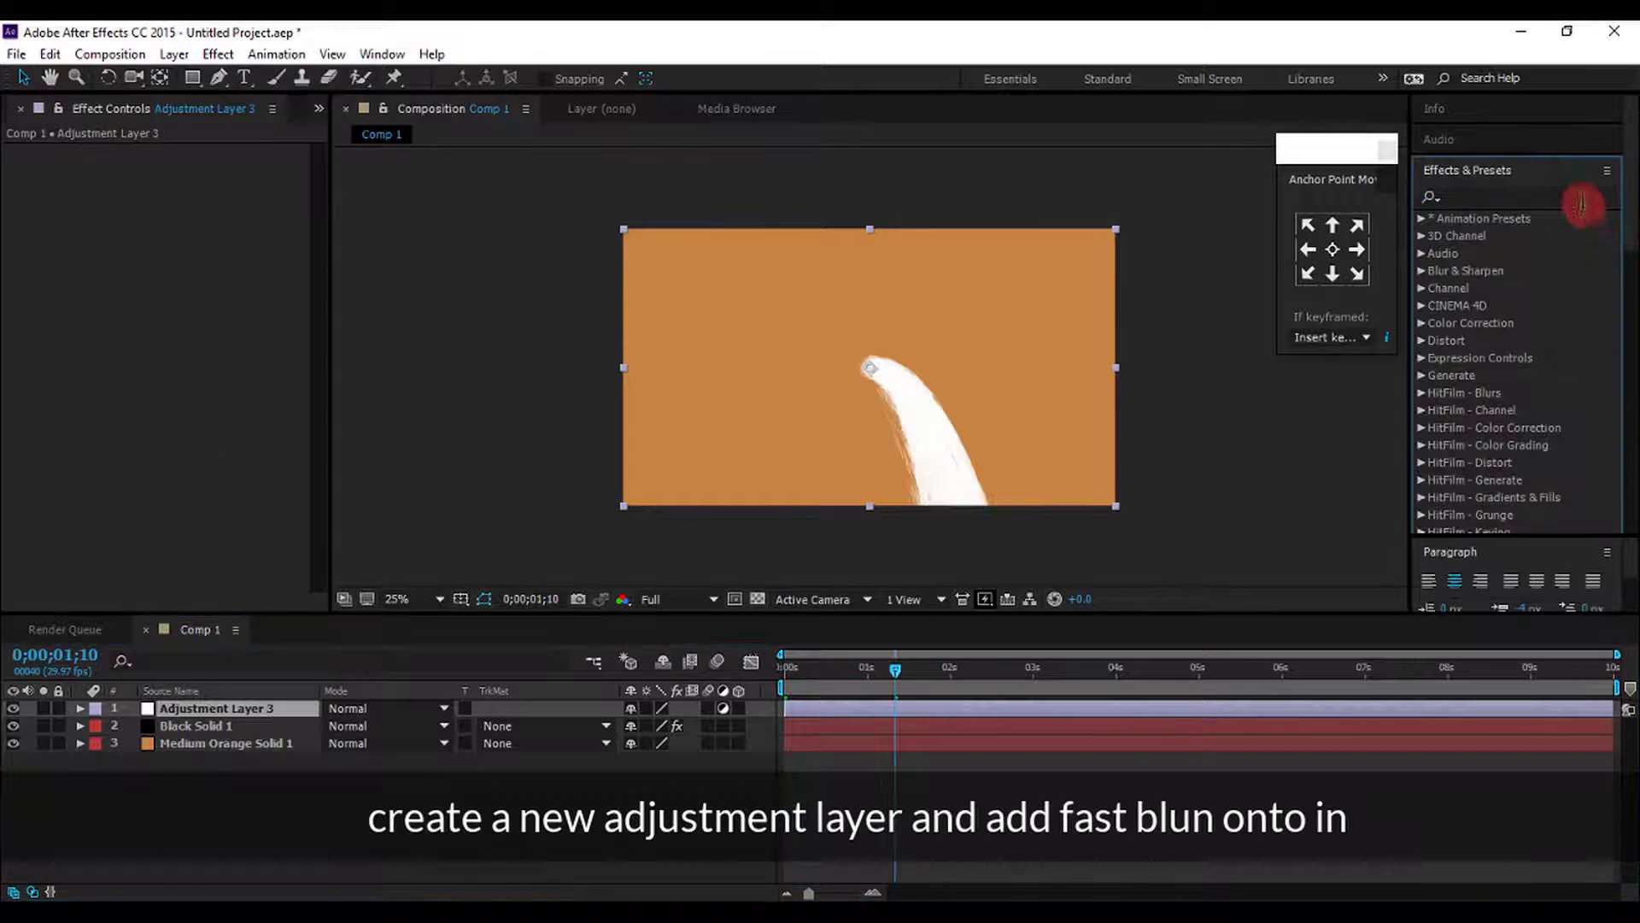
left_click(1563, 198)
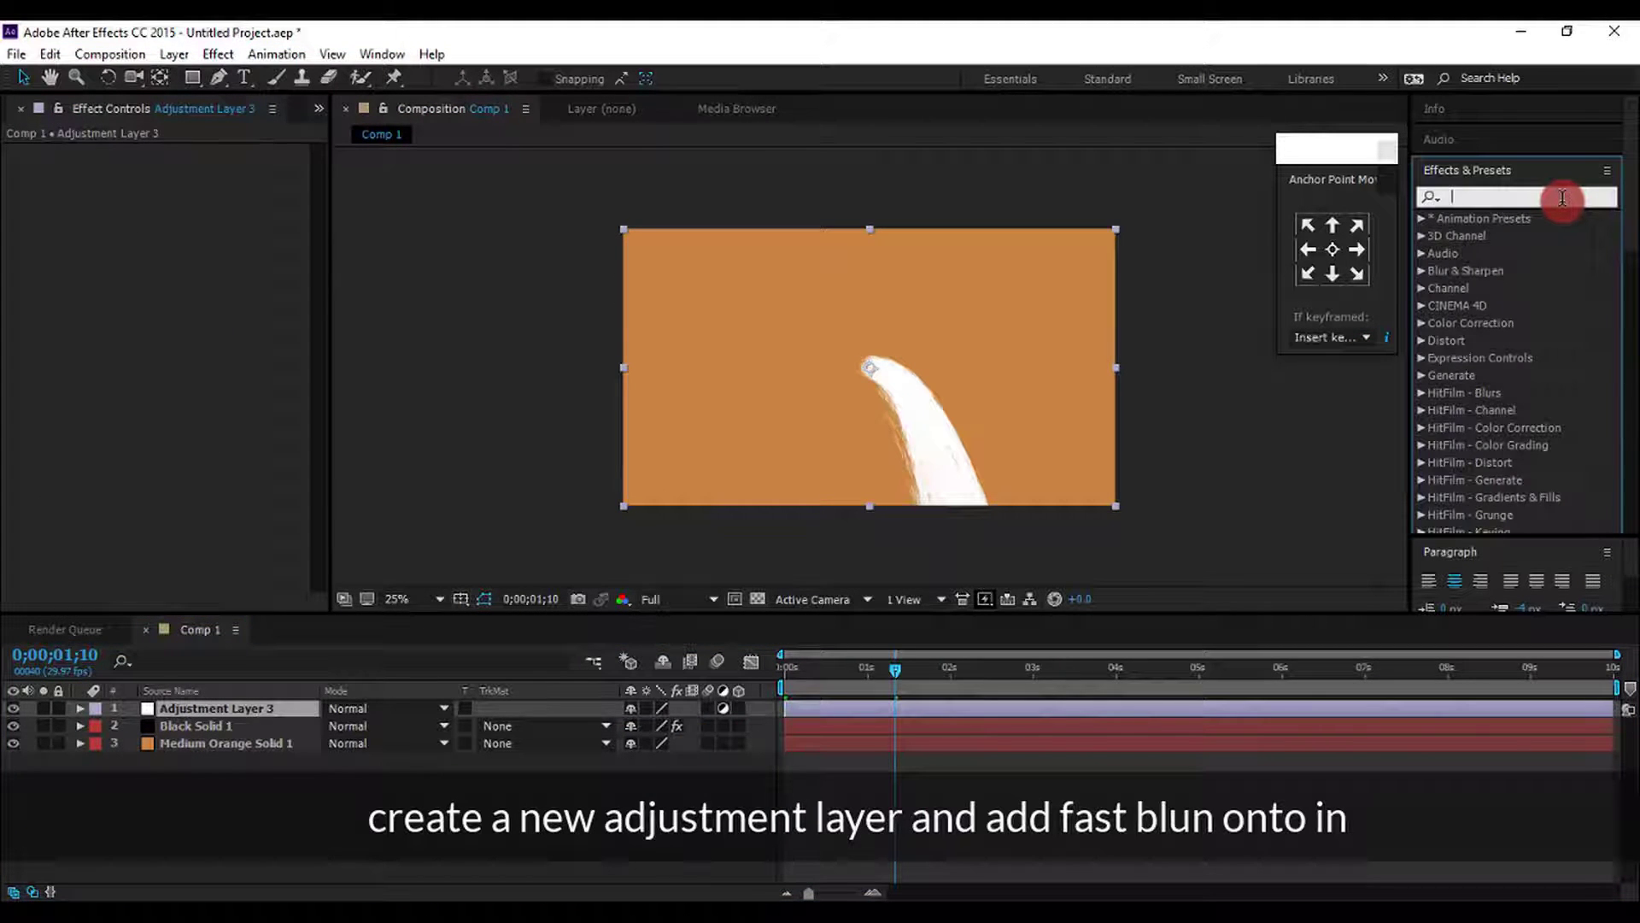
type("fast")
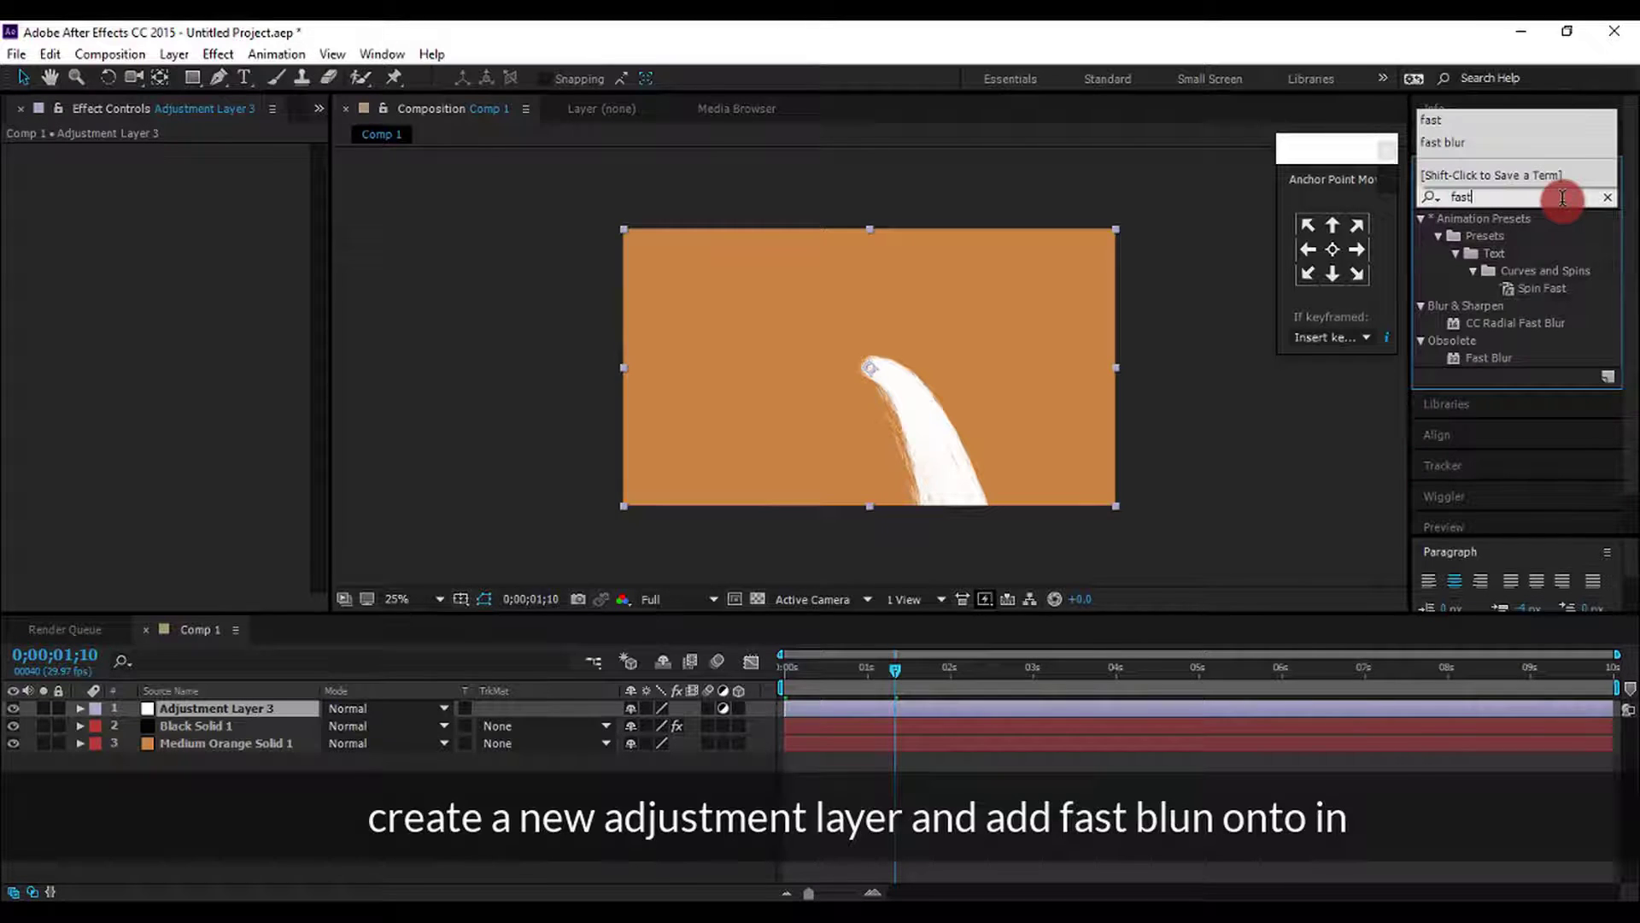
mouse_move(1488, 357)
left_mouse_down()
mouse_move(285, 727)
mouse_move(284, 712)
left_mouse_up()
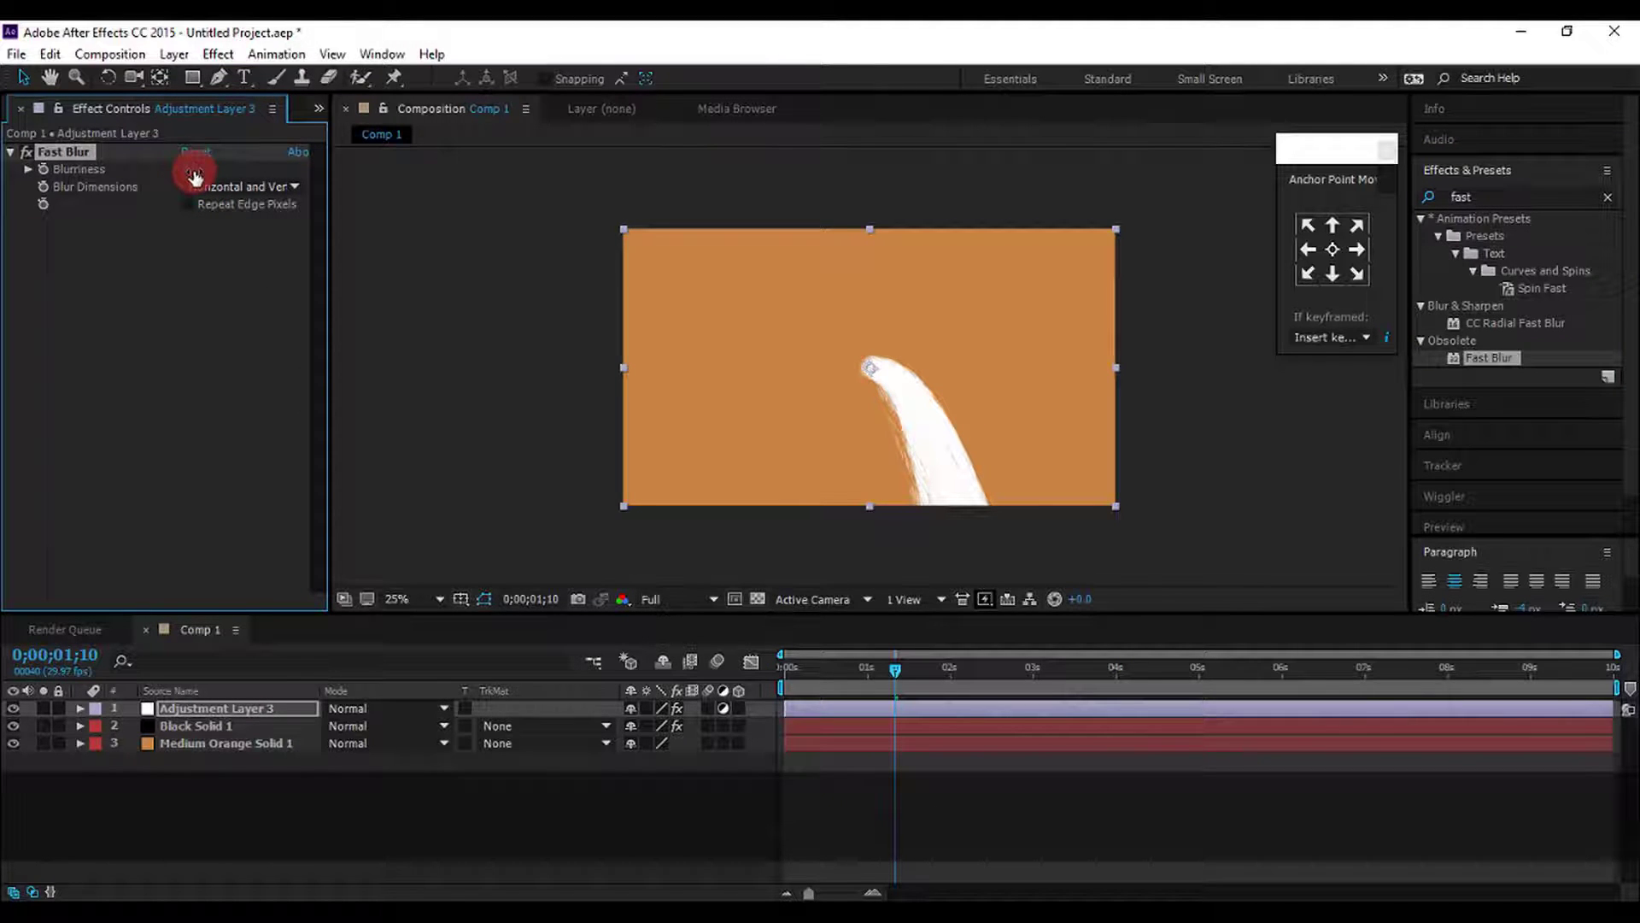
left_click_drag(195, 177, 246, 174)
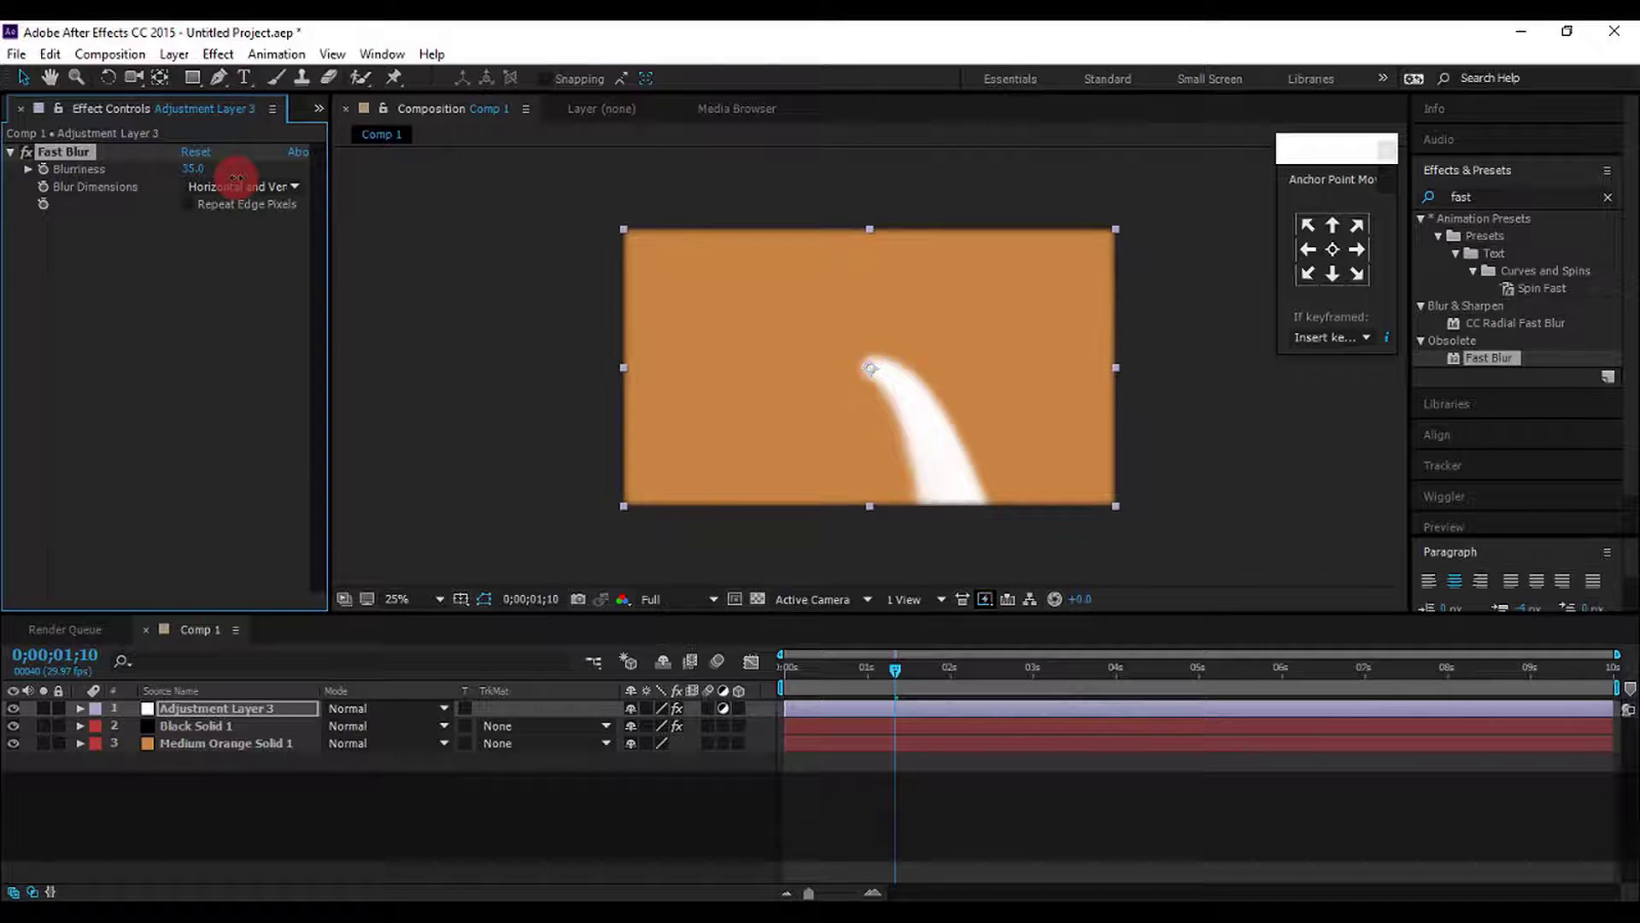
left_click_drag(234, 177, 233, 177)
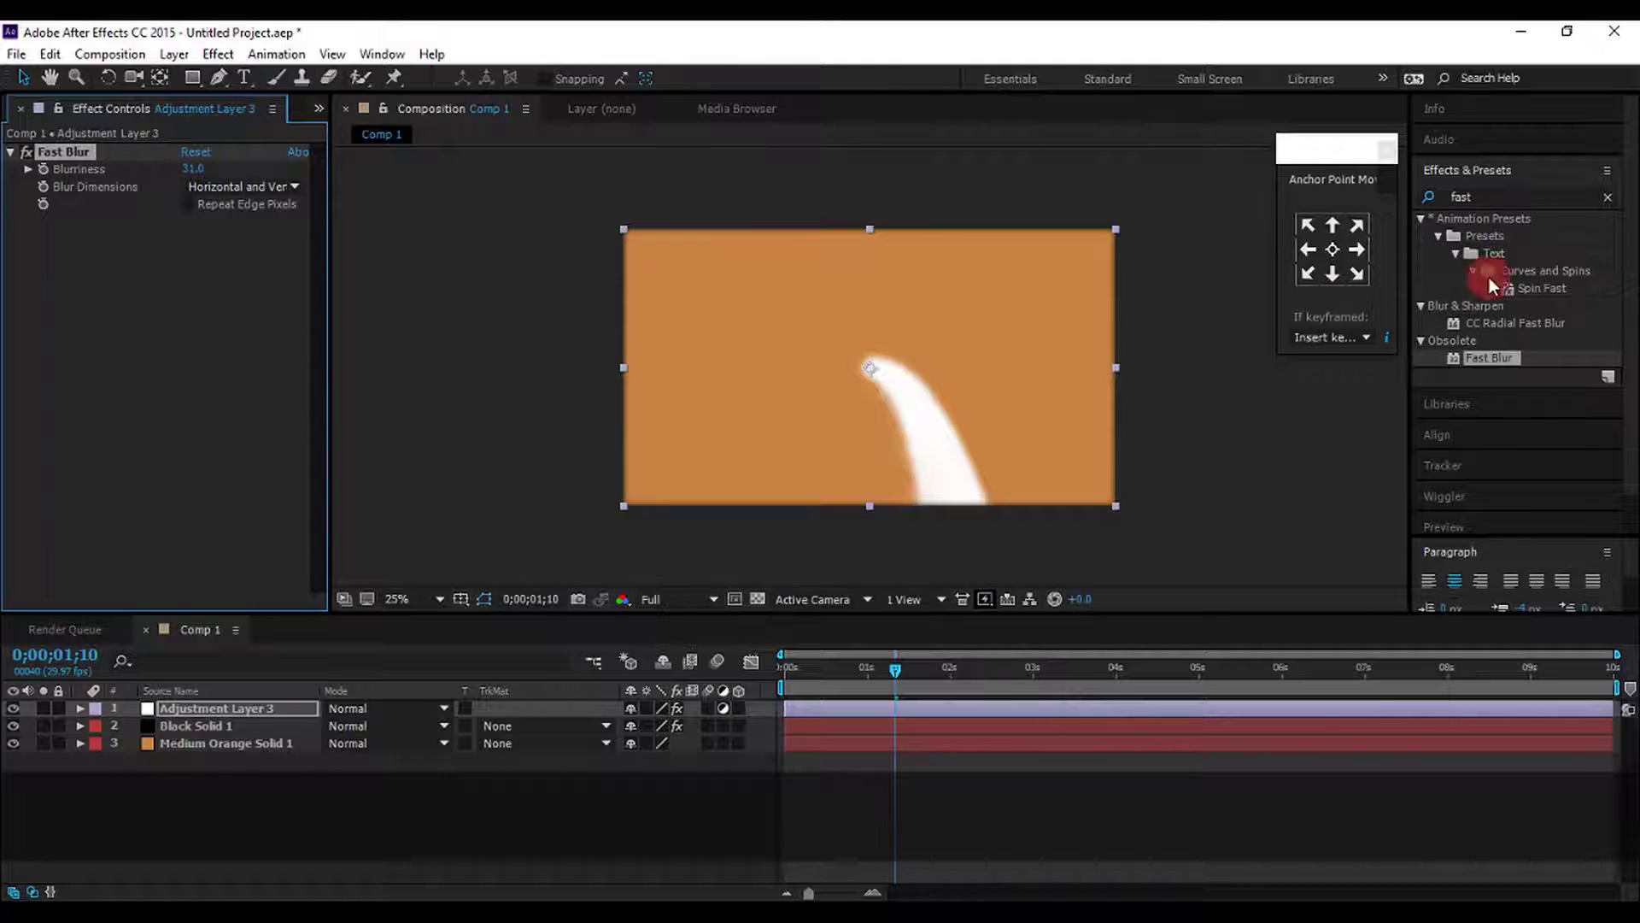
left_click(1519, 193)
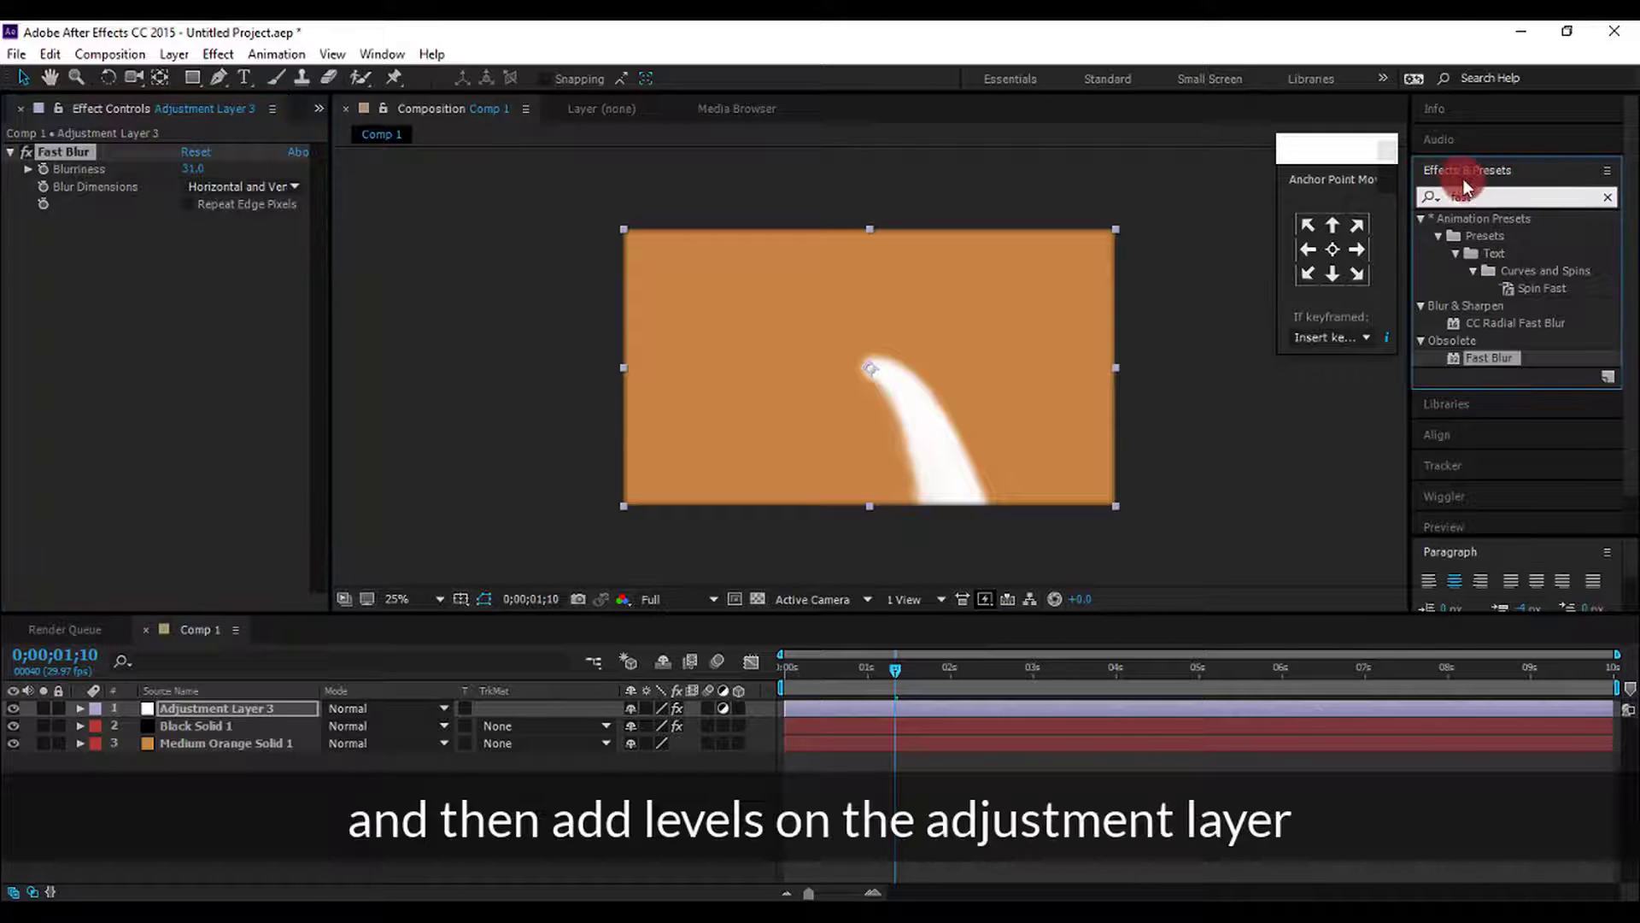
Apply Levels to the adjustment layer and set its Channel to Alpha
double_click(1519, 193)
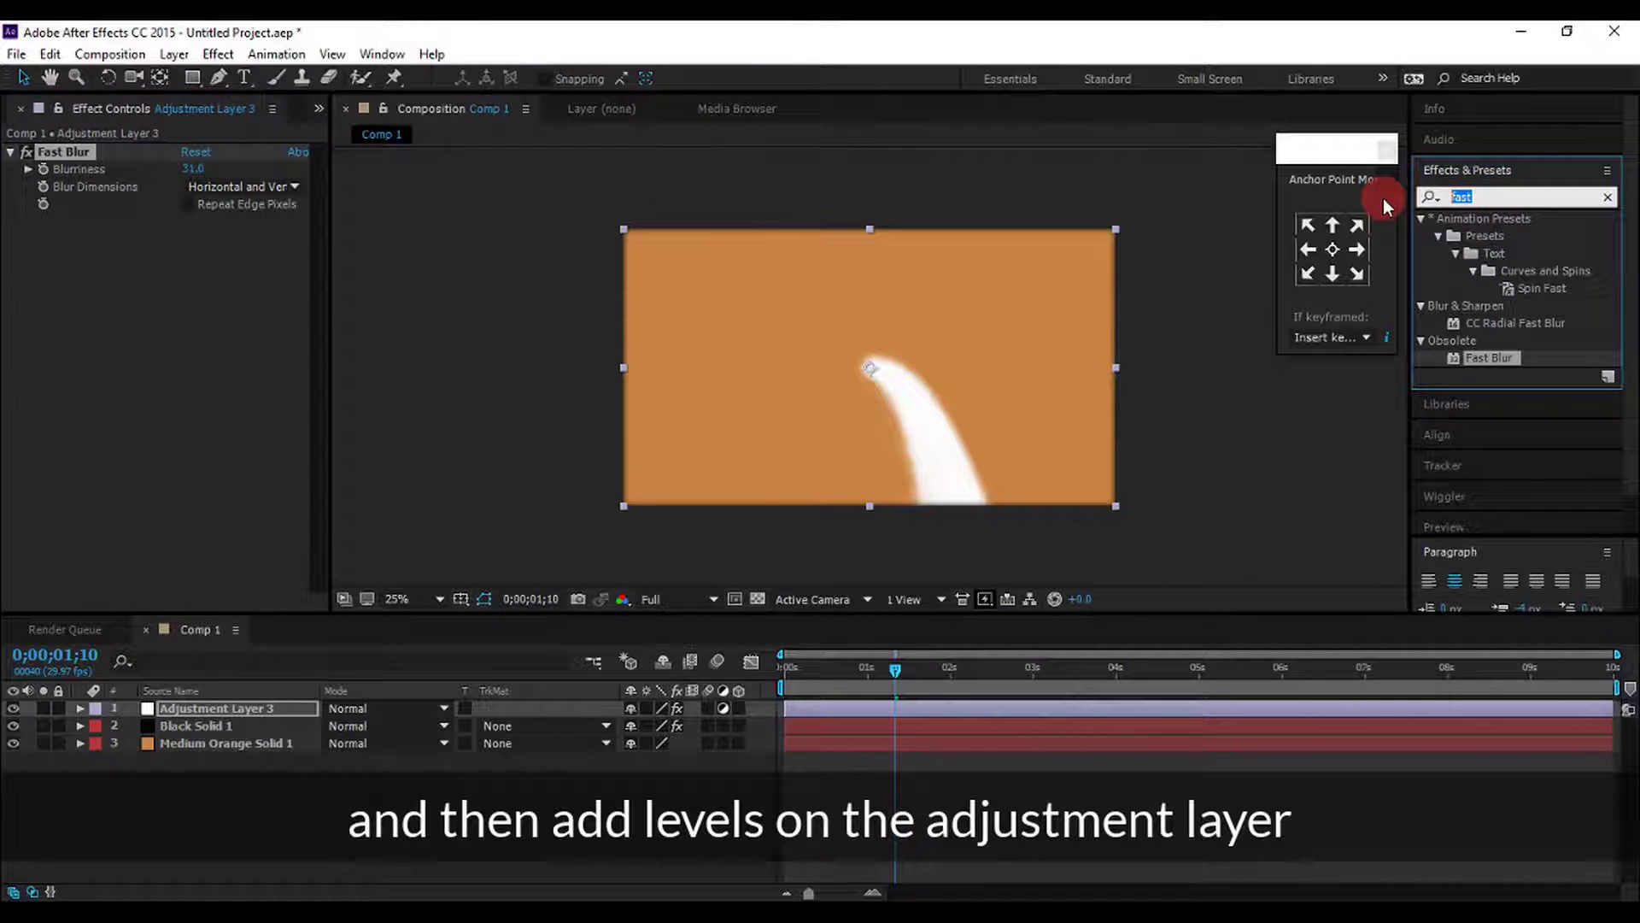
type("level")
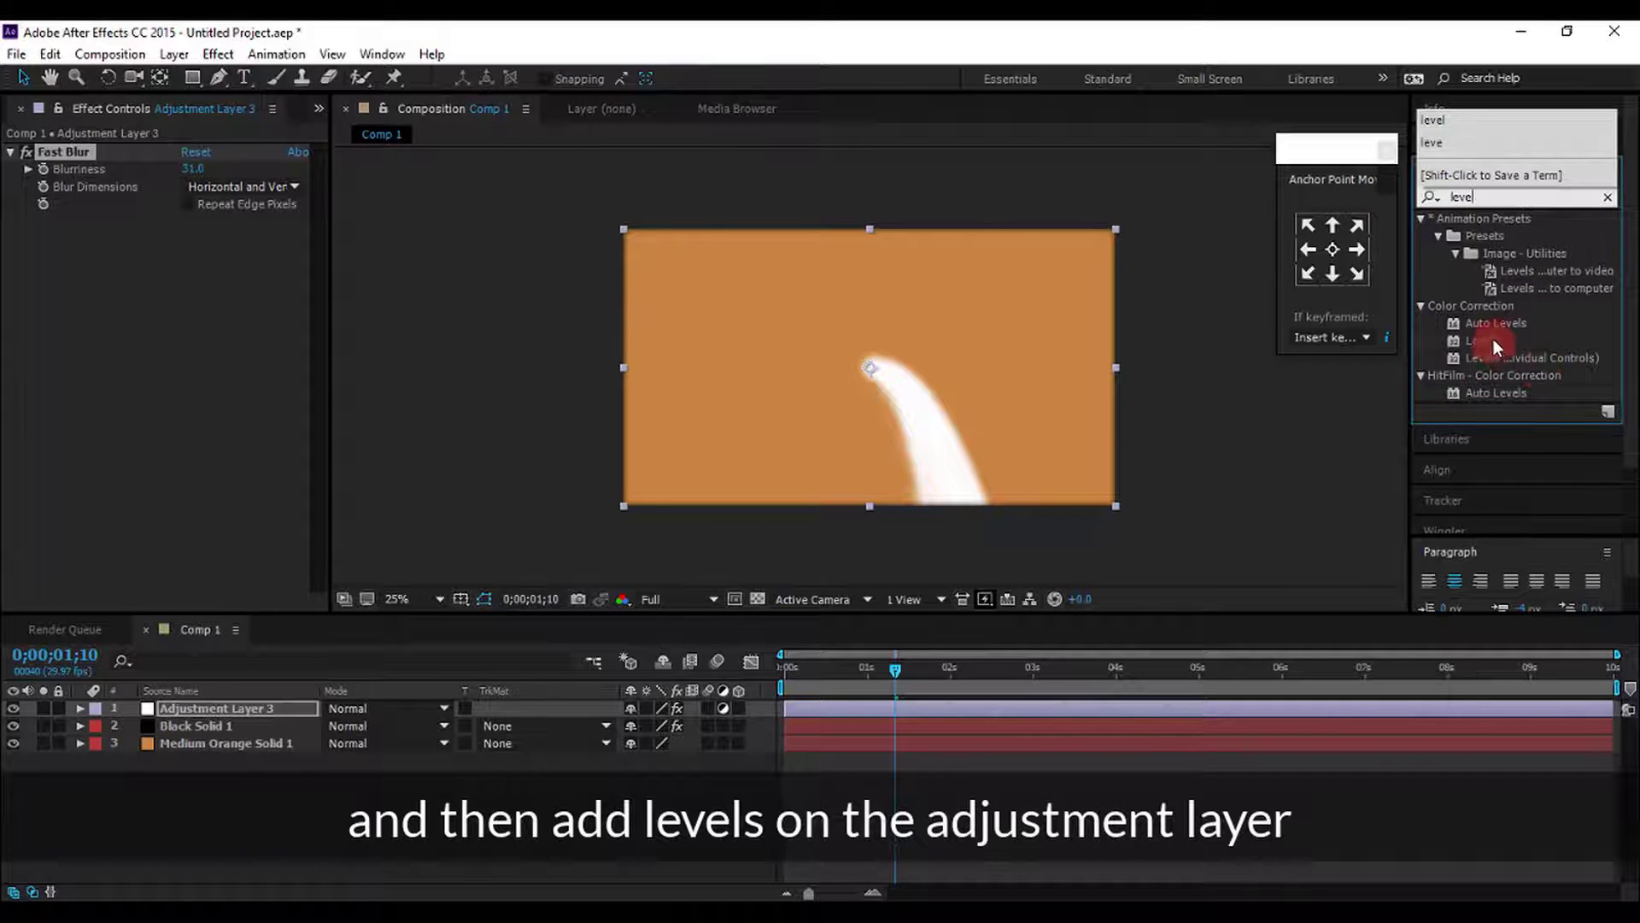
left_click_drag(1493, 340, 274, 710)
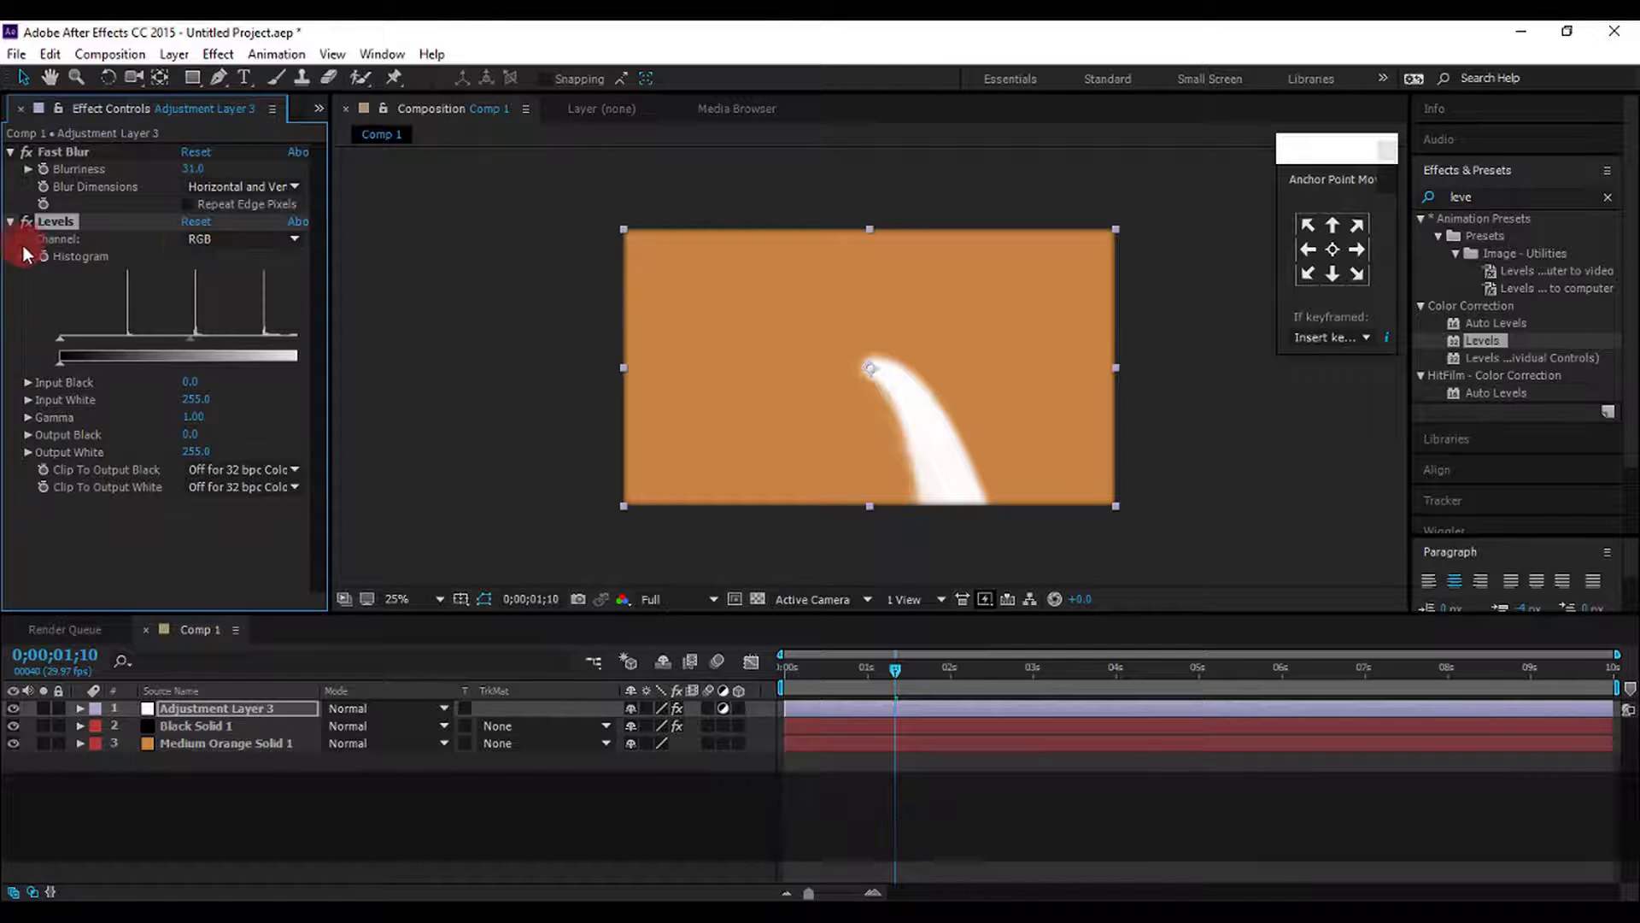
left_click(217, 238)
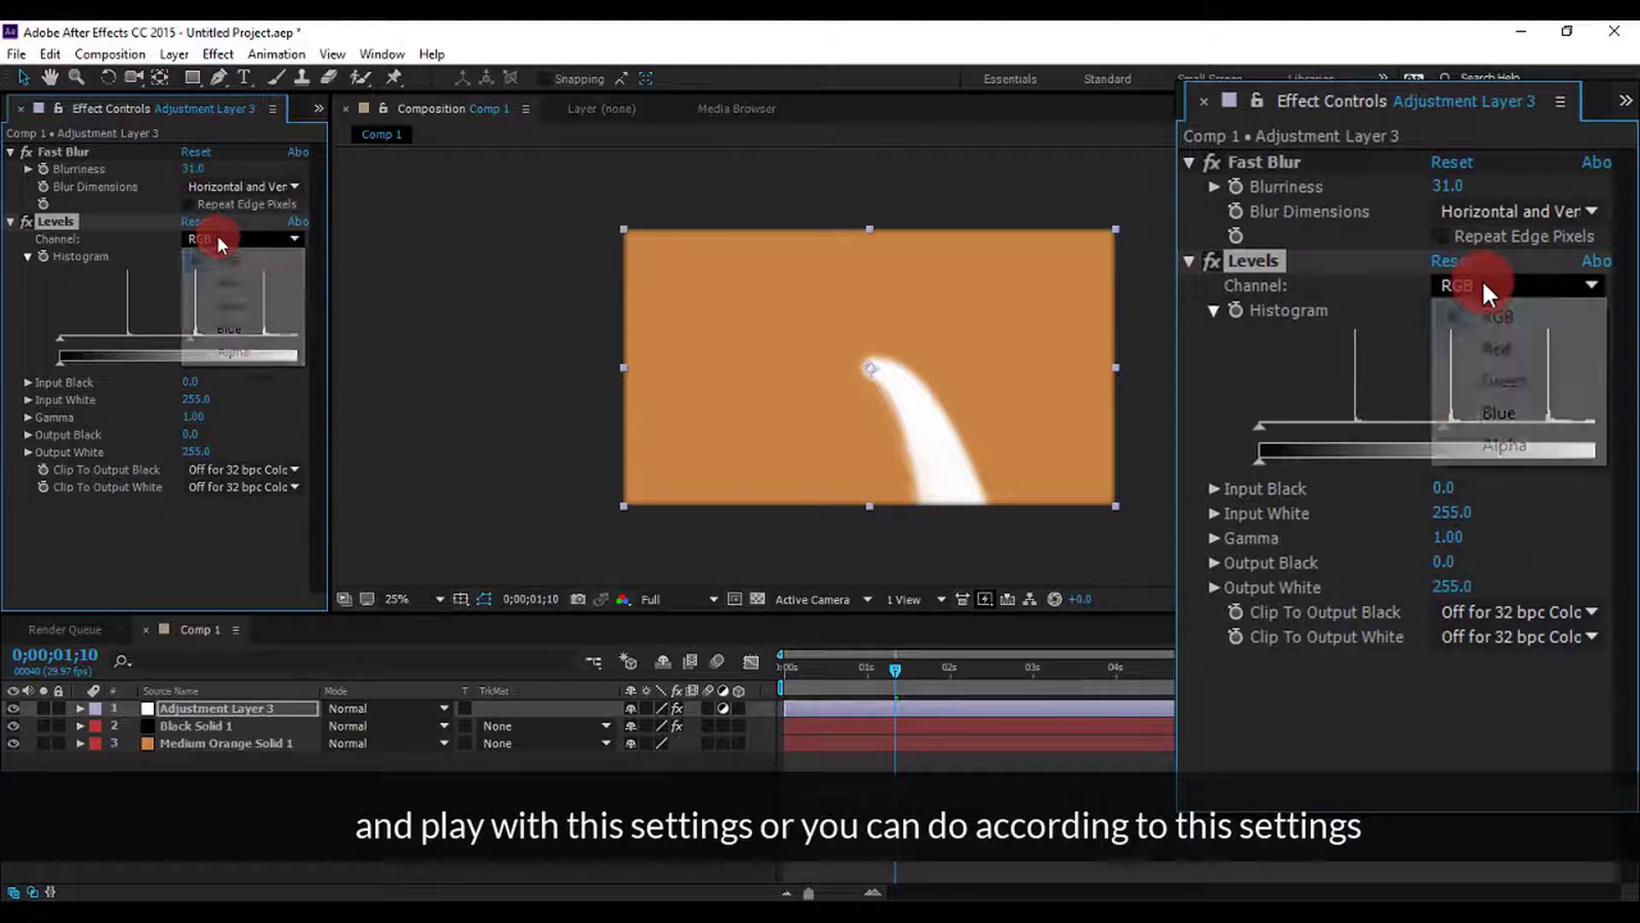
left_click(229, 355)
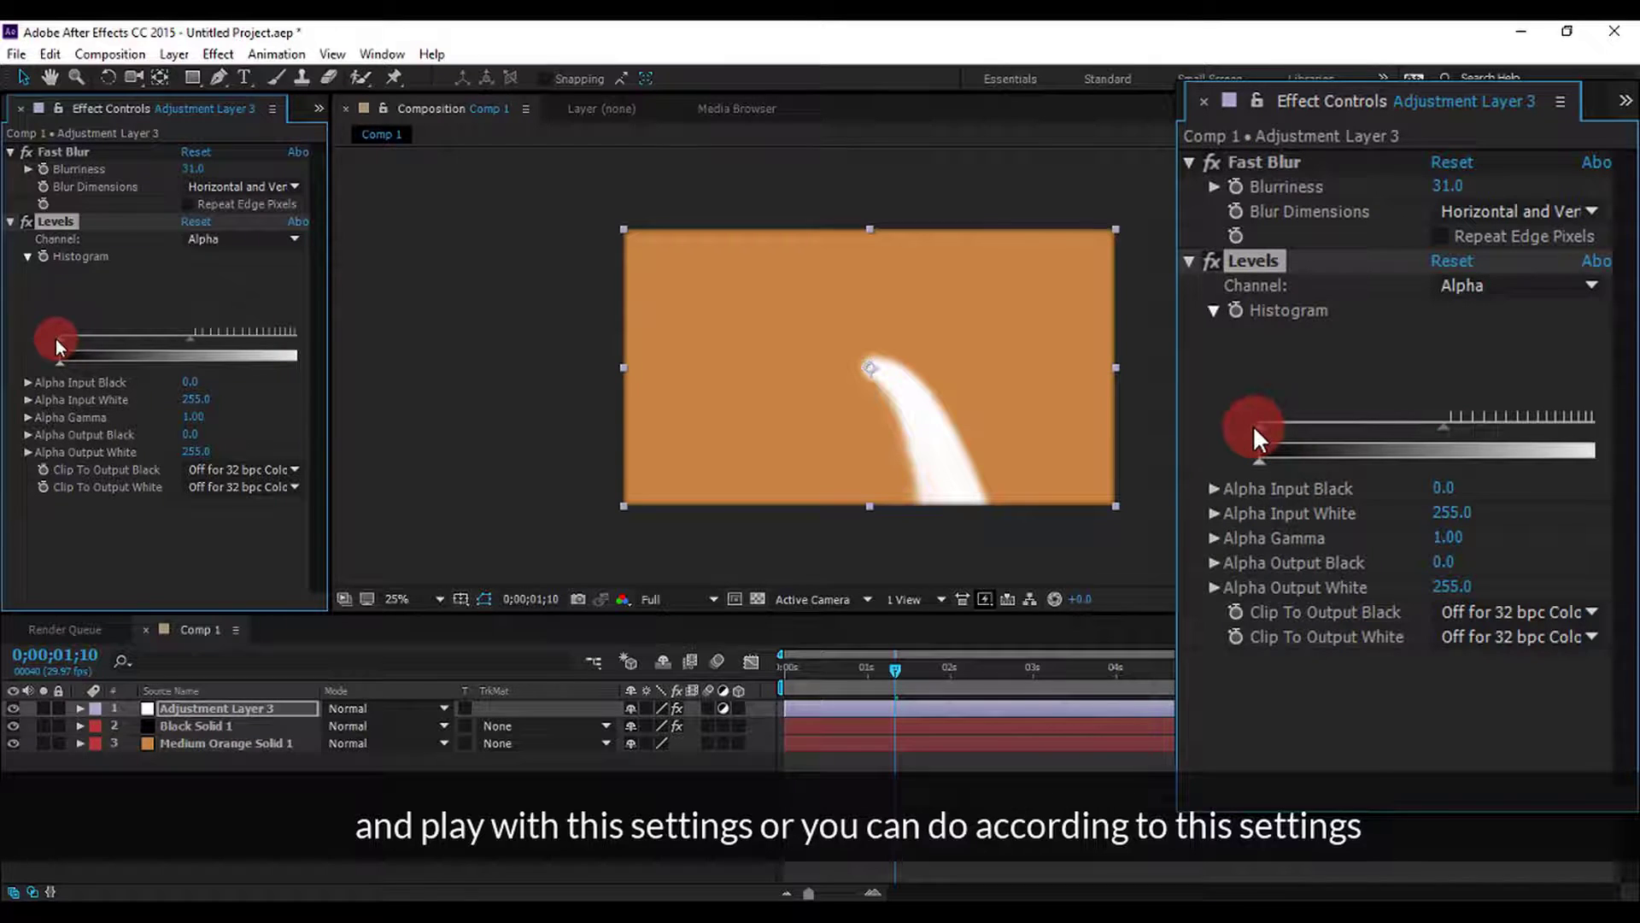
Set alpha Input Black to 171 and Gamma to 2.22, then hide the orange solid
left_click_drag(57, 342, 277, 345)
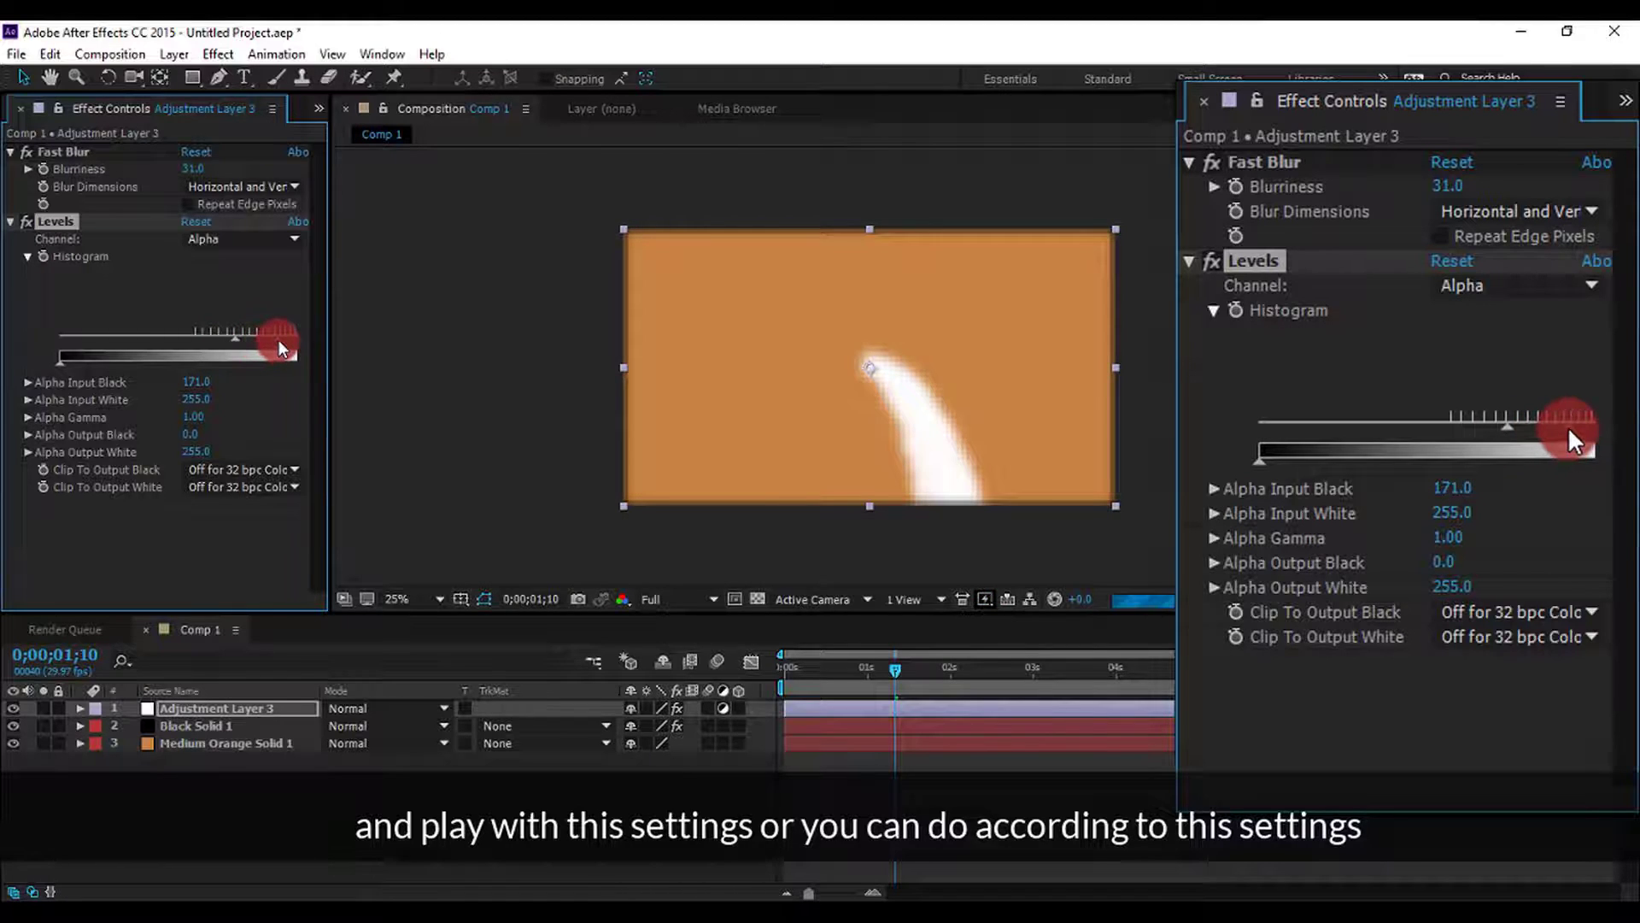
left_click_drag(278, 336, 254, 337)
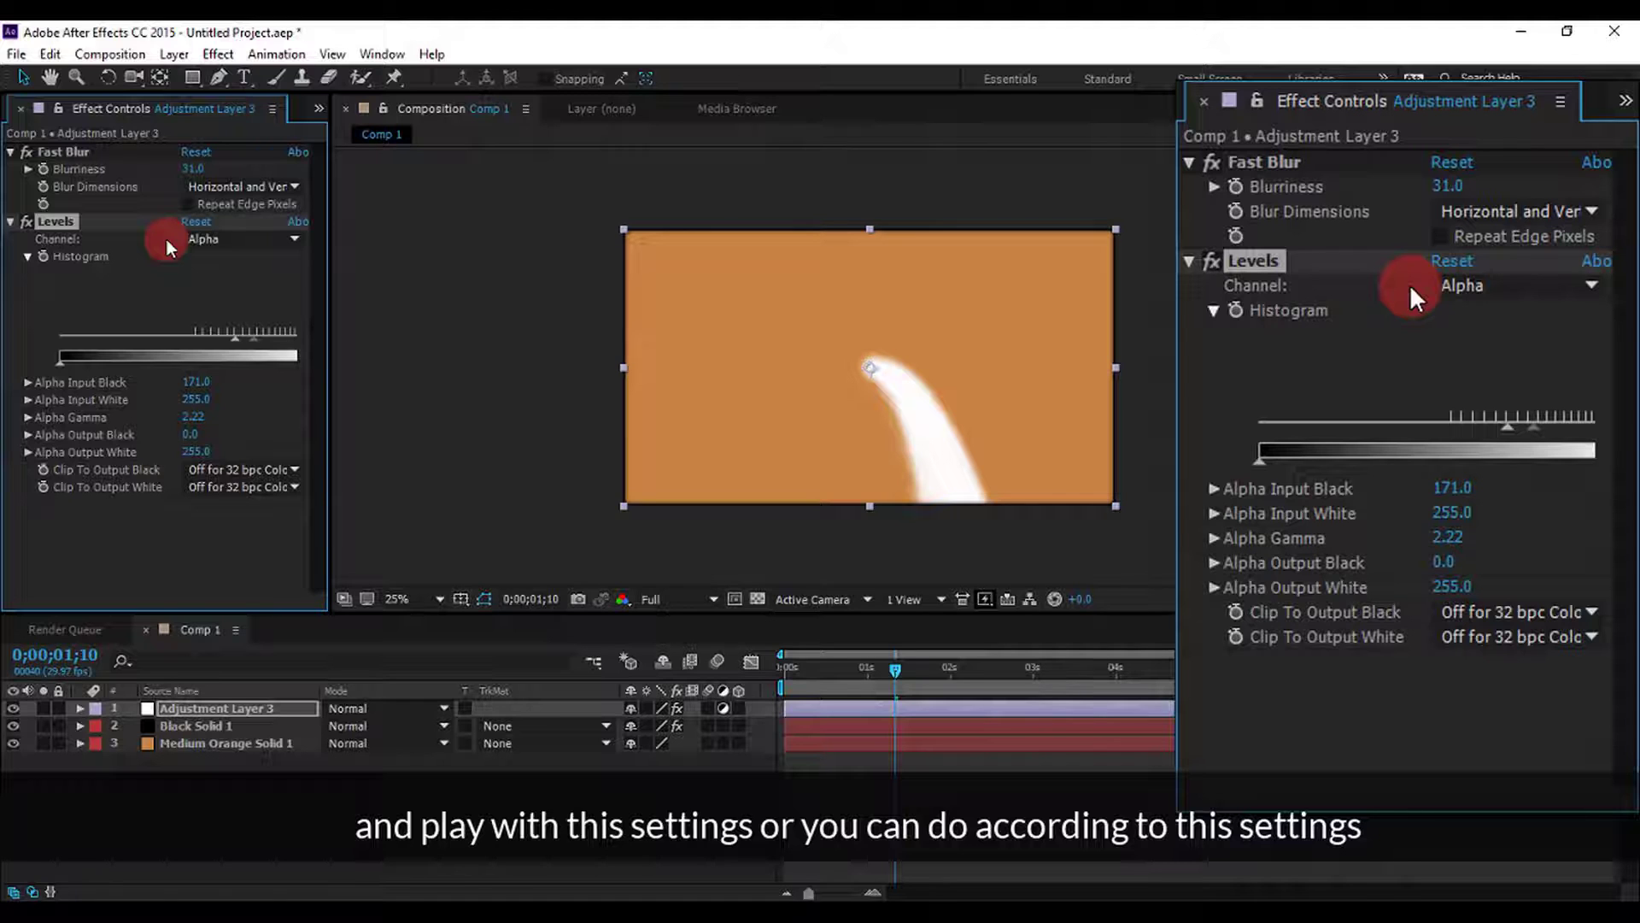
left_click(12, 743)
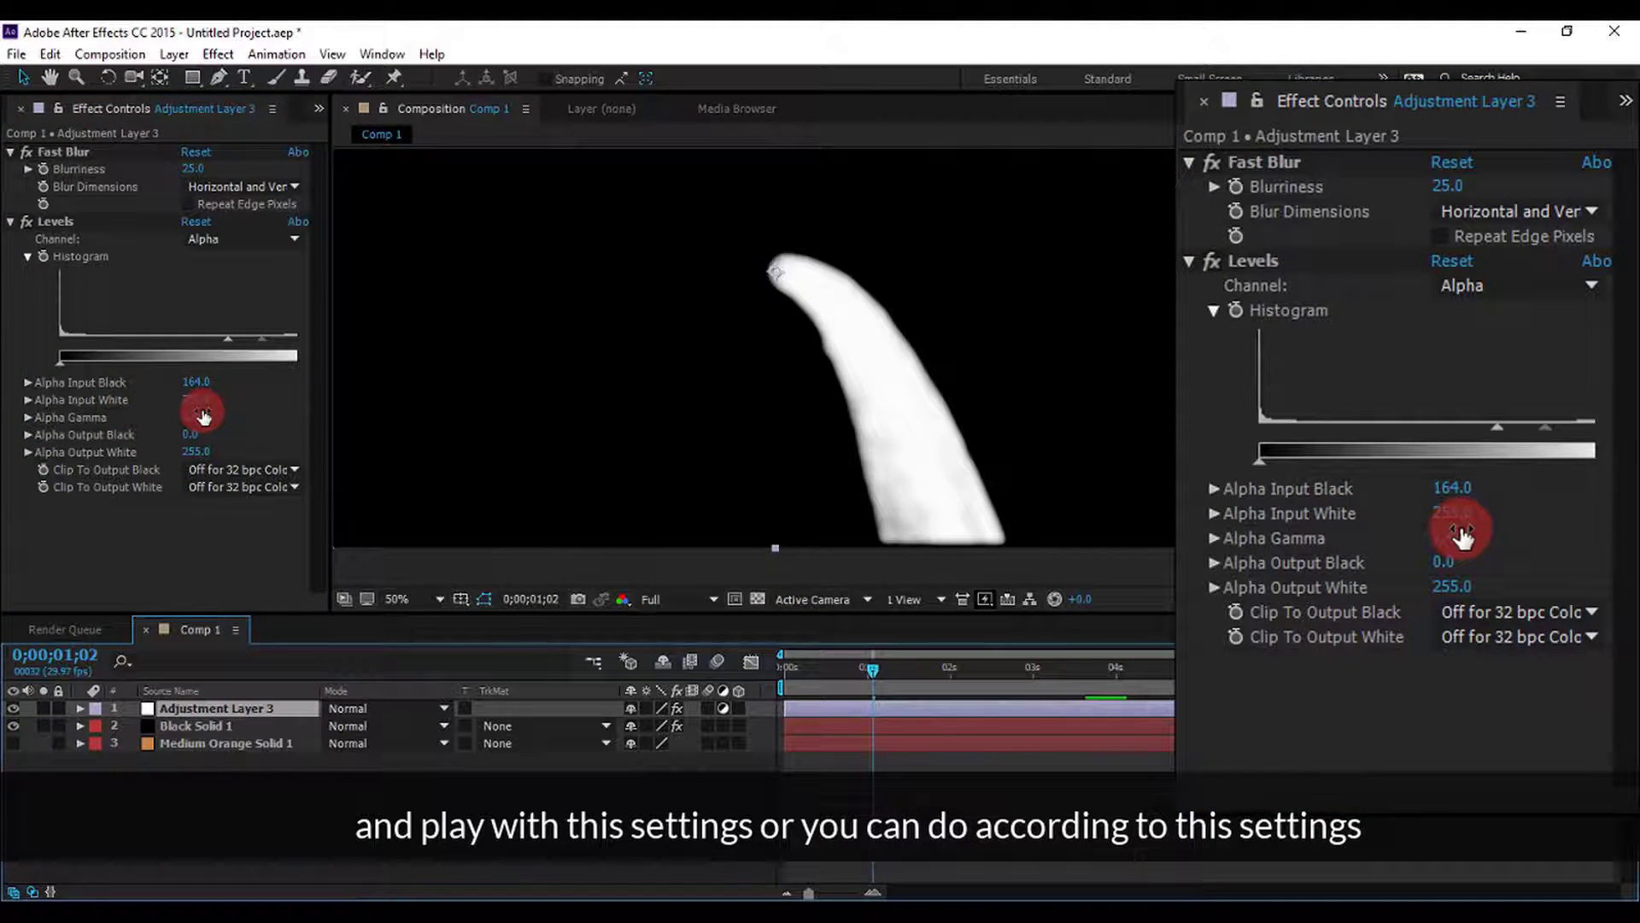
Reduce the Fast Blur Blurriness to 13 so the stream looks sharper
left_click(195, 169)
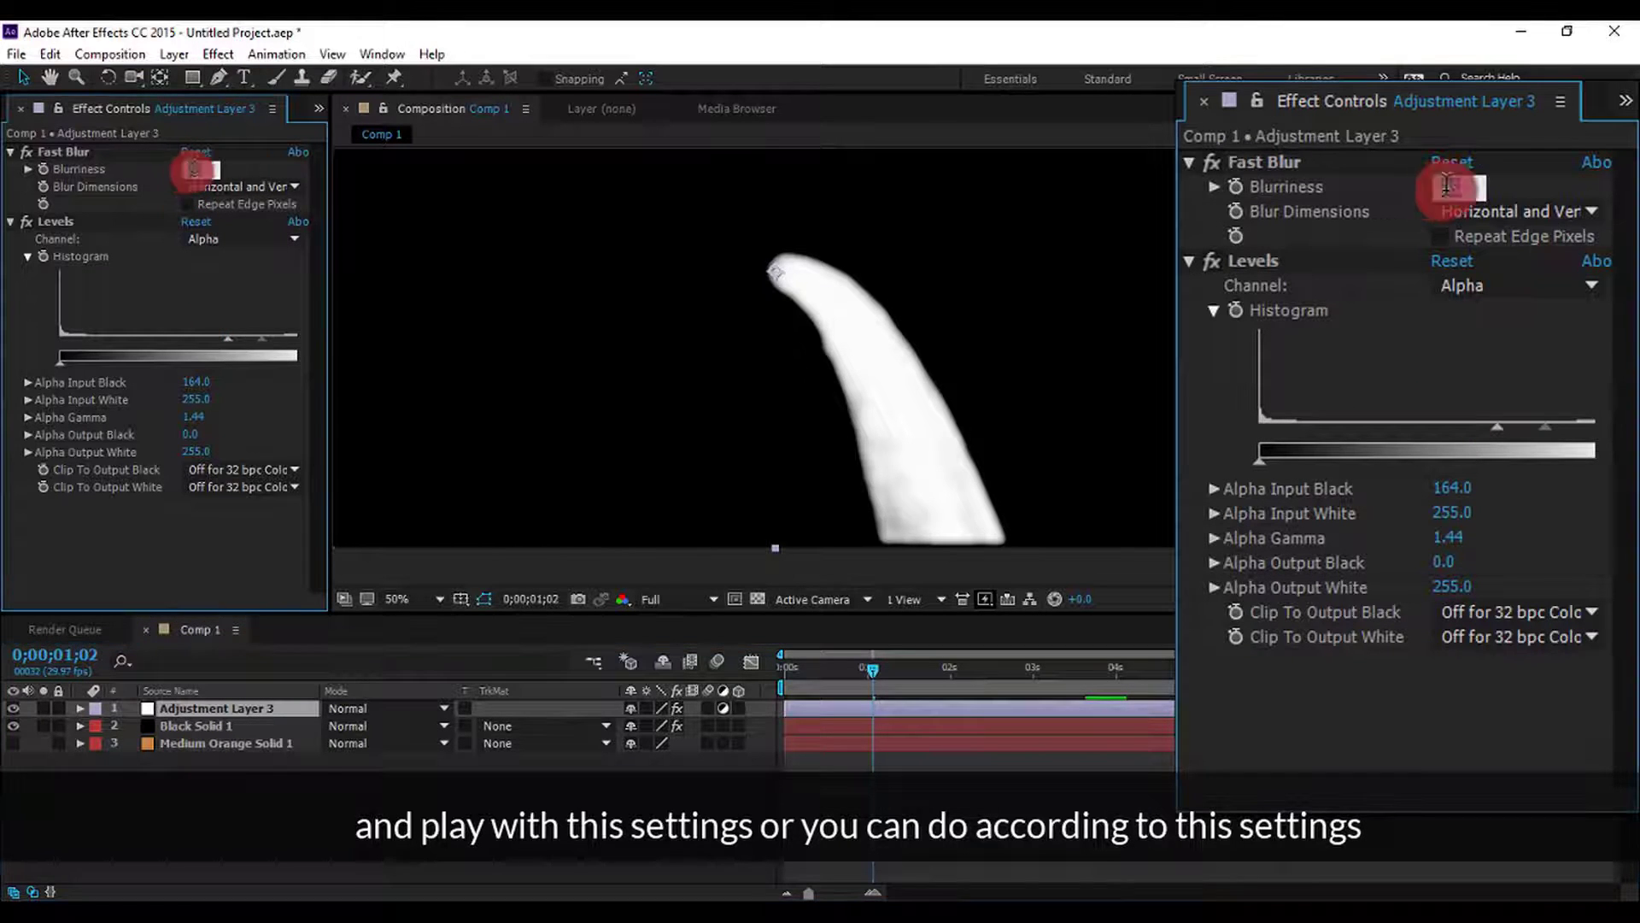
left_click(242, 203)
left_click(188, 167)
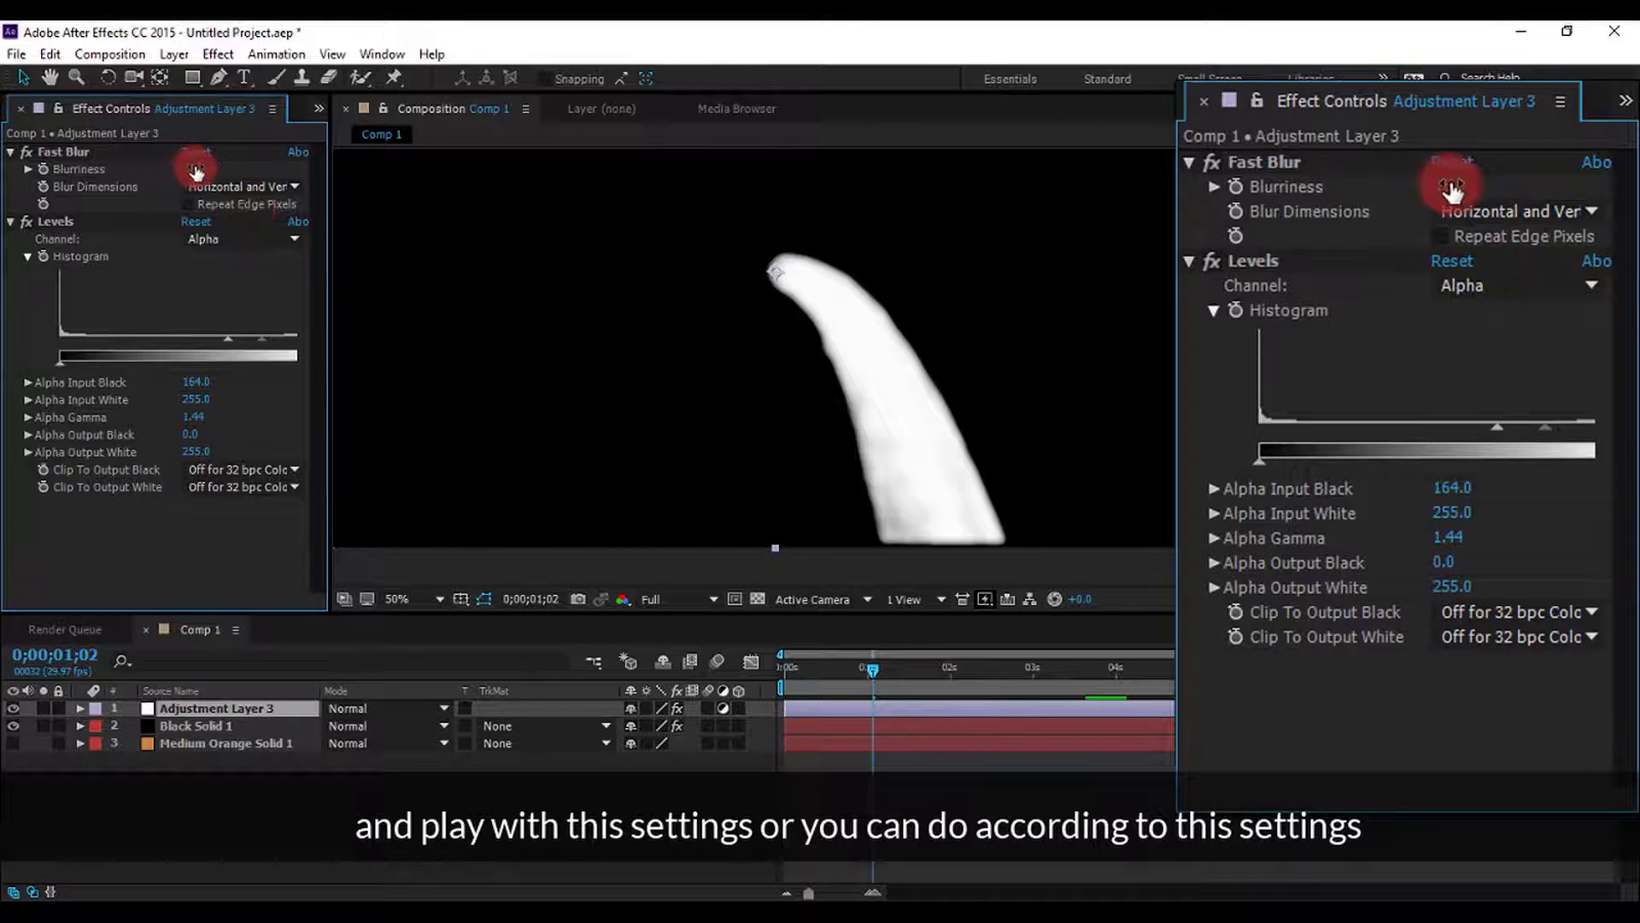
left_click_drag(195, 169, 203, 168)
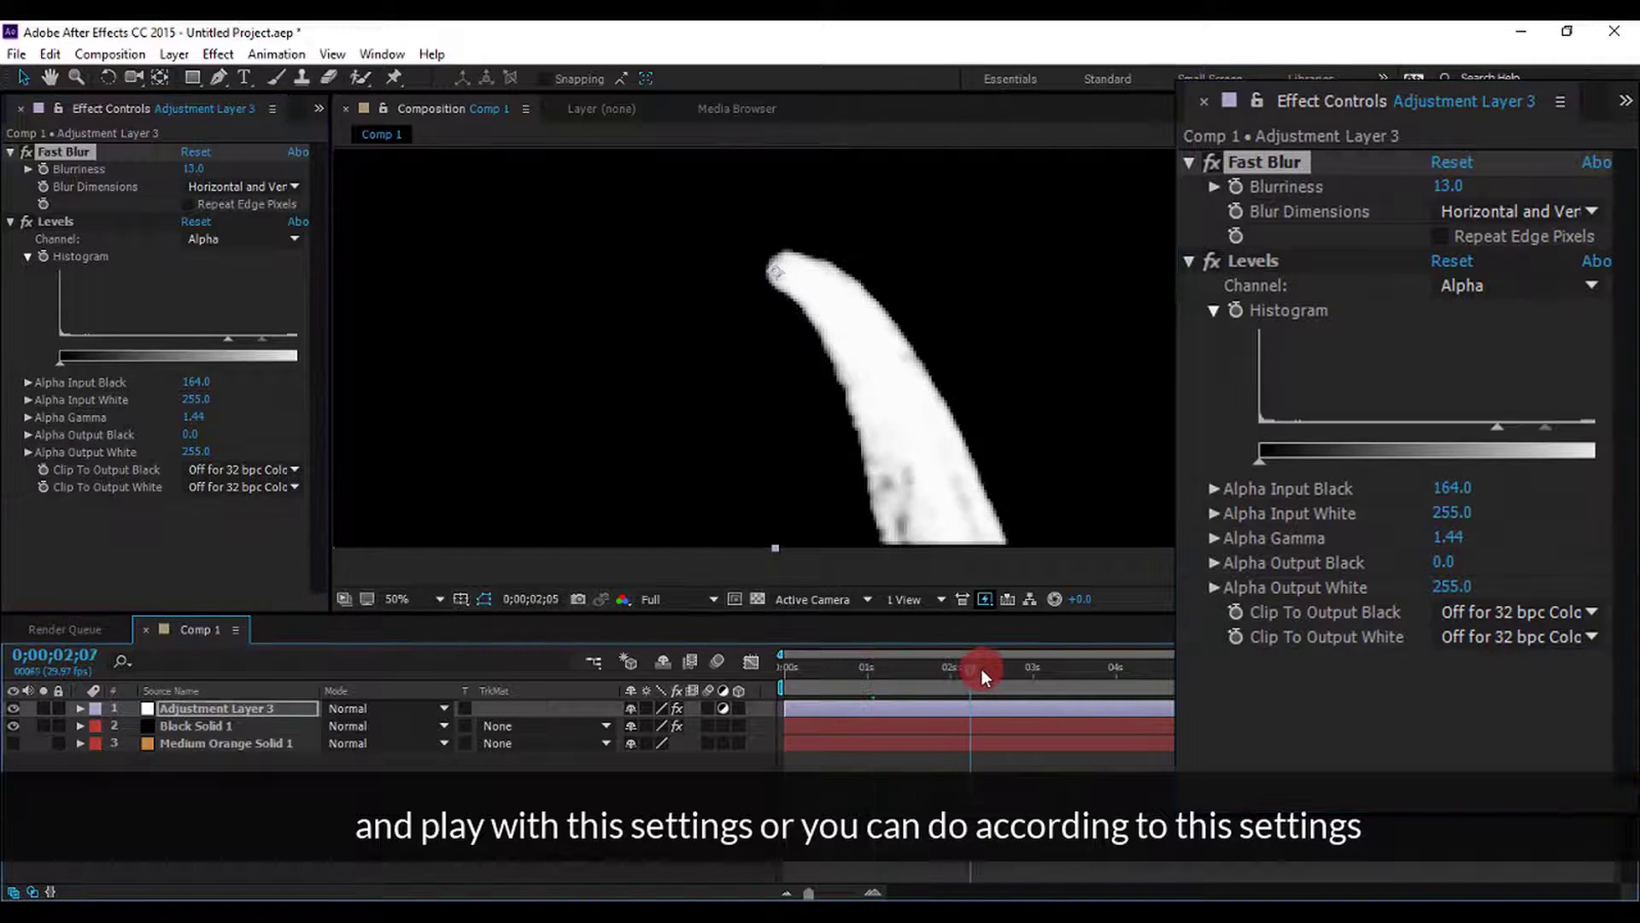
left_click_drag(869, 668, 983, 668)
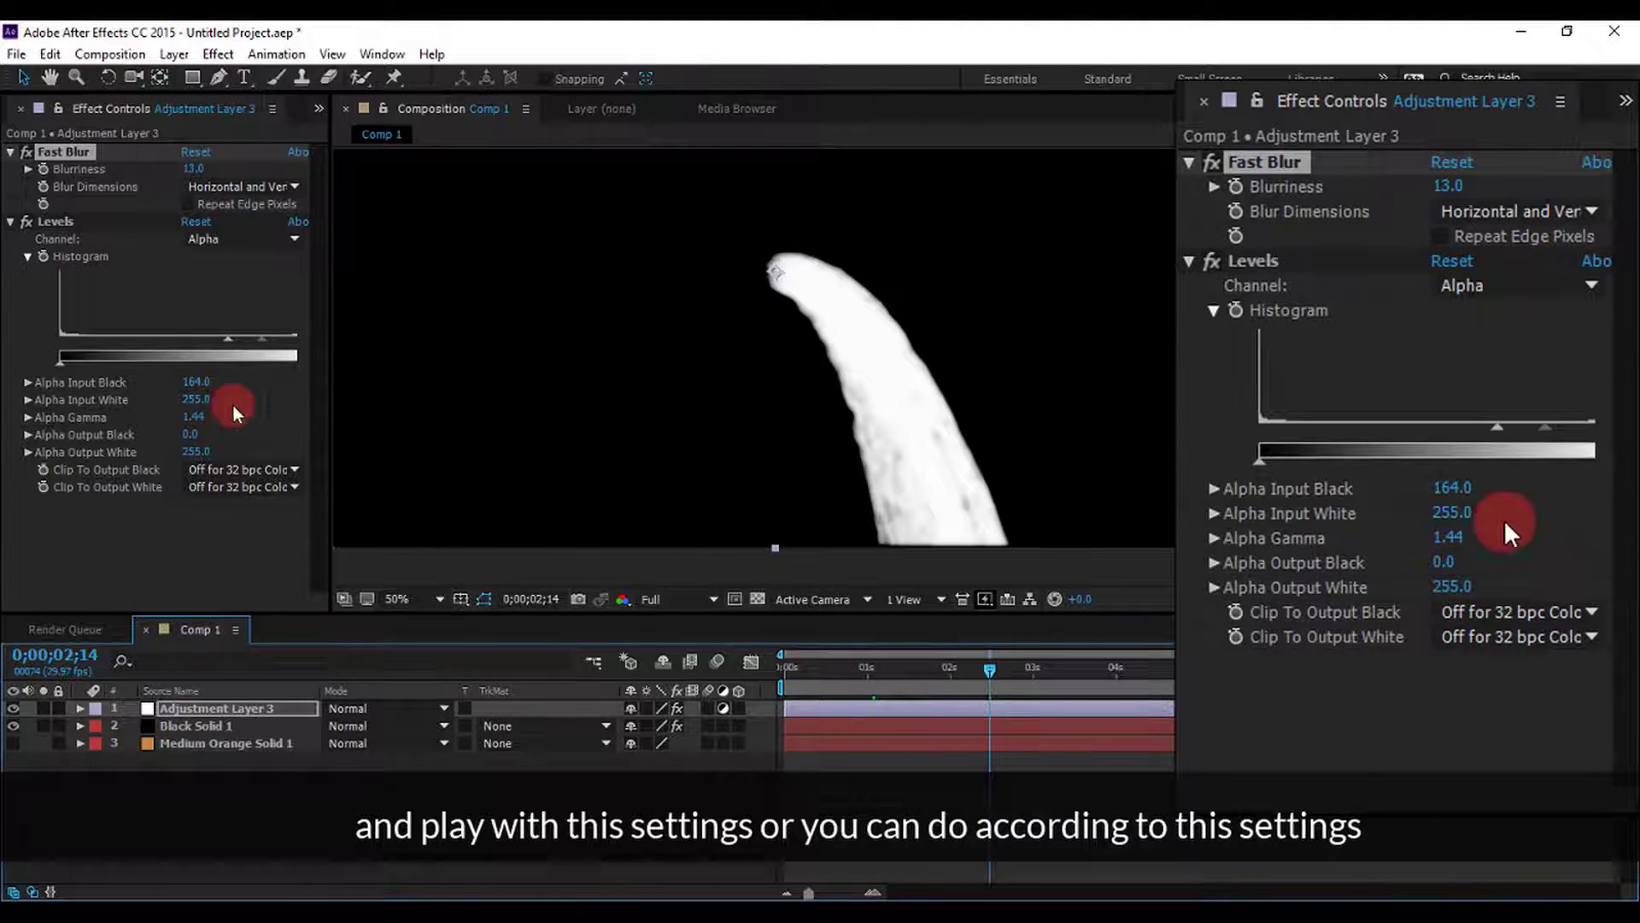
Set Levels Alpha Input Black to 159 and Alpha Input White to 201, then check the matte
left_click(219, 382)
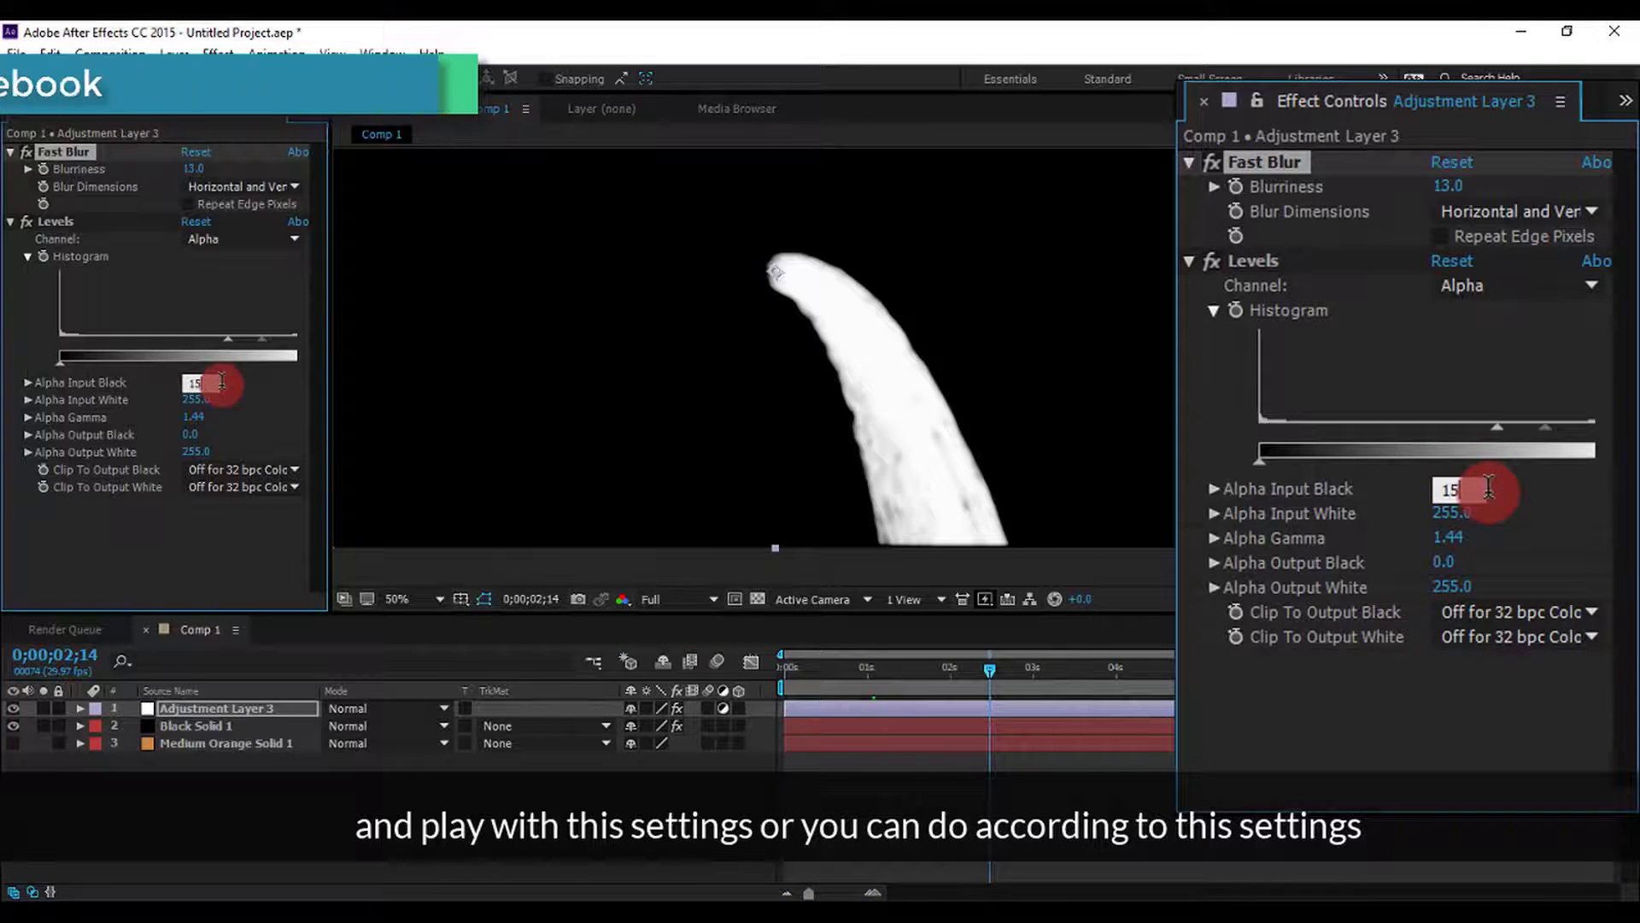
type("159")
key("Return")
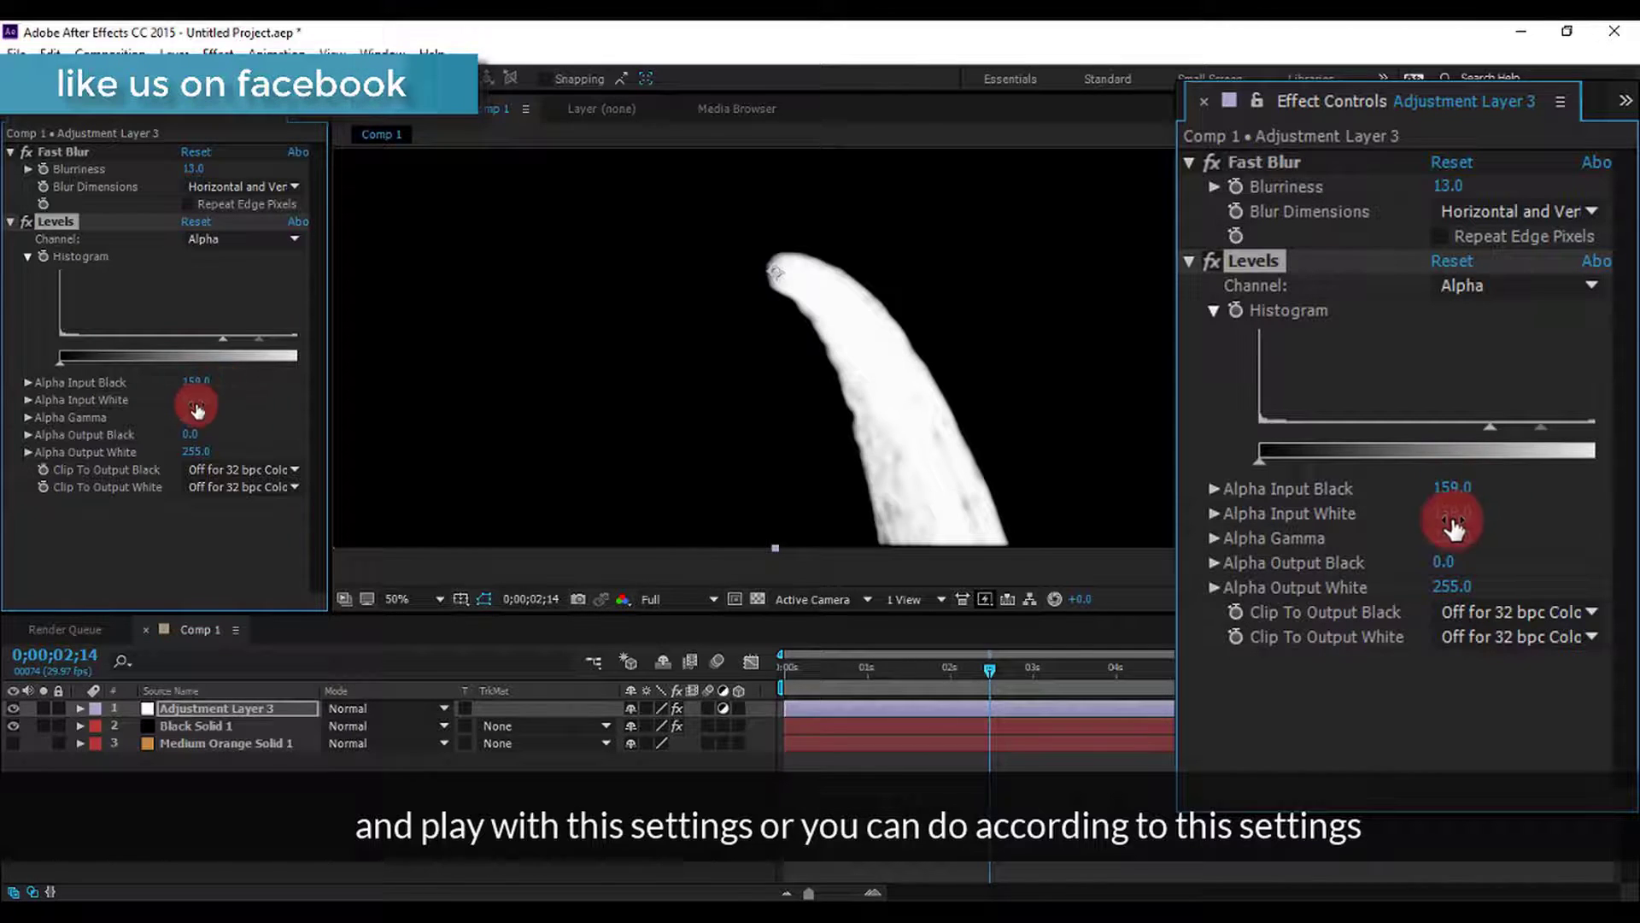
left_click(198, 401)
type("210")
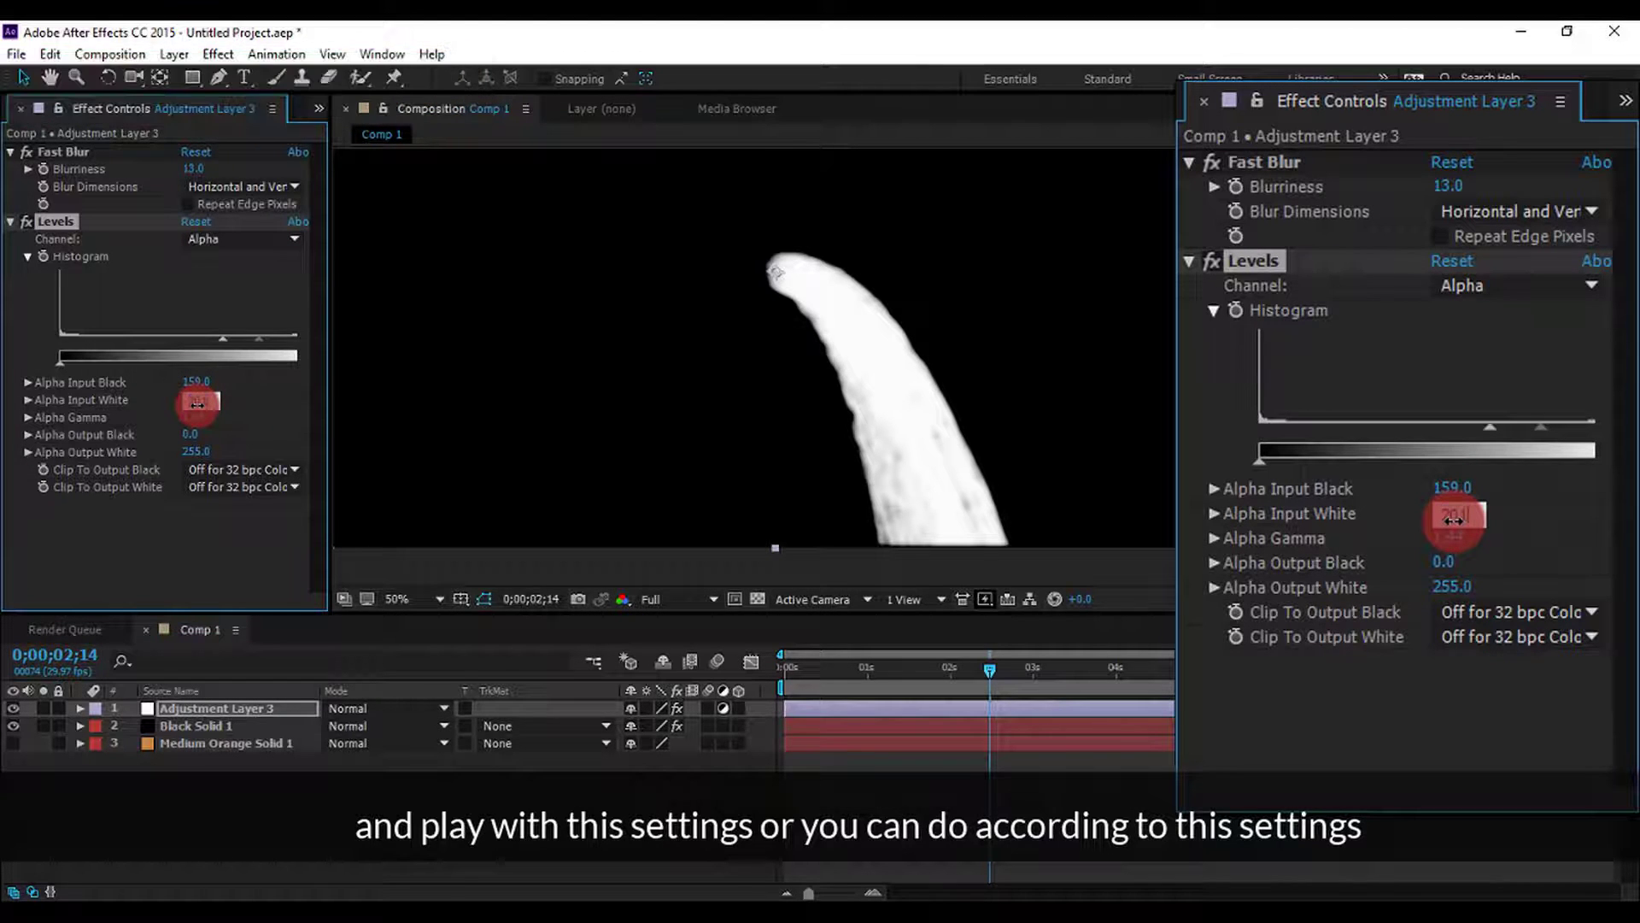
key("Return")
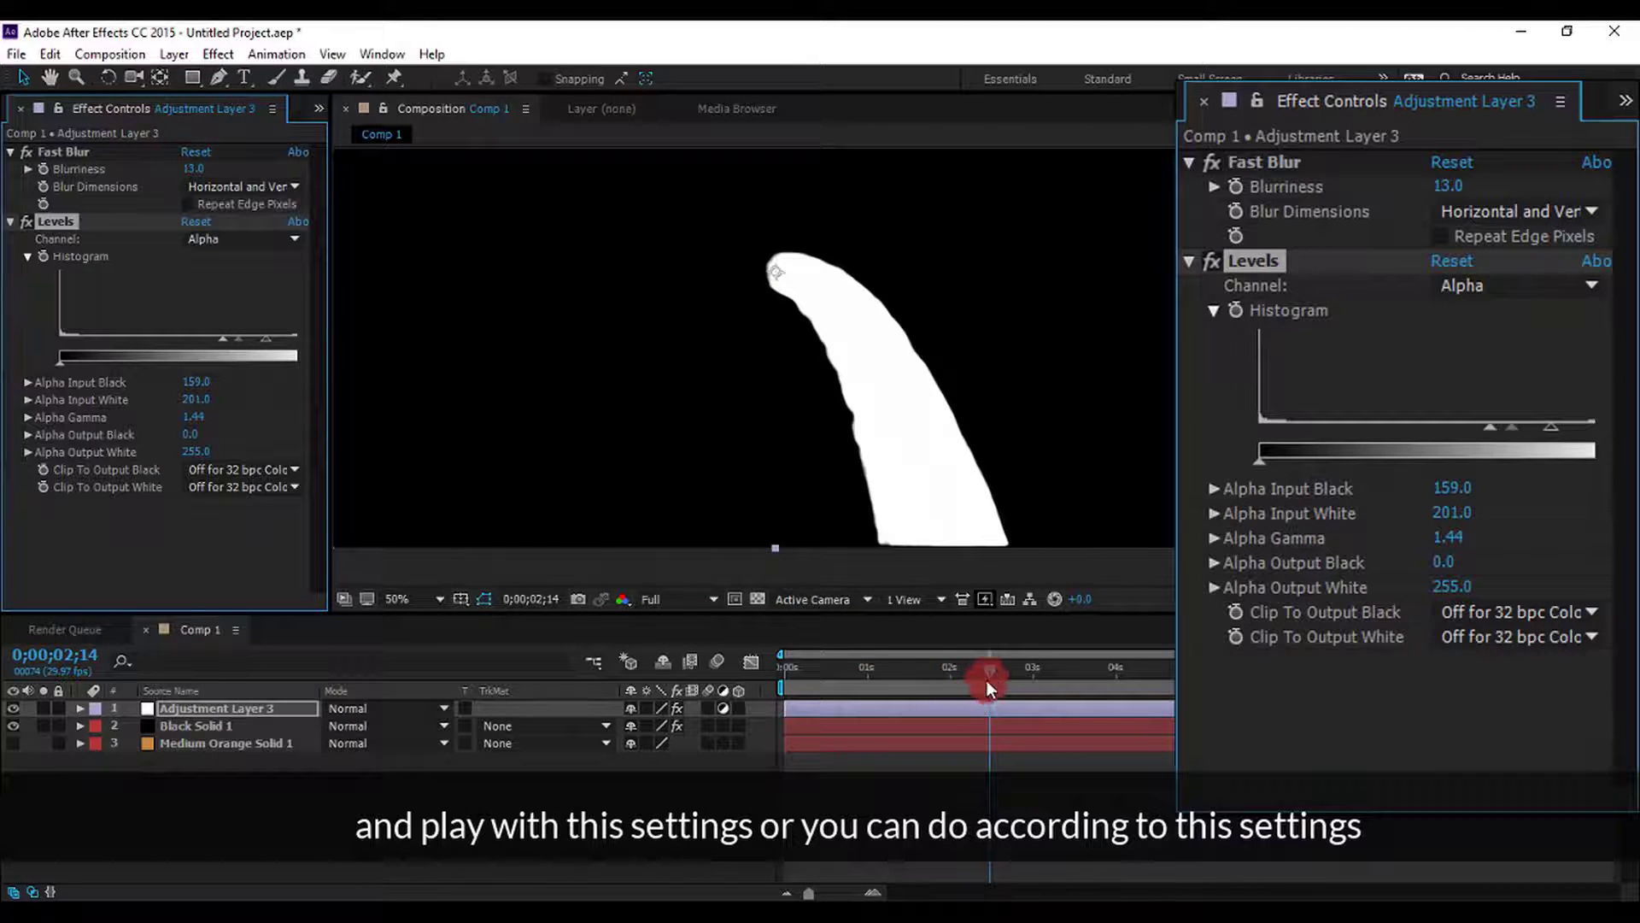
left_click_drag(987, 681, 821, 669)
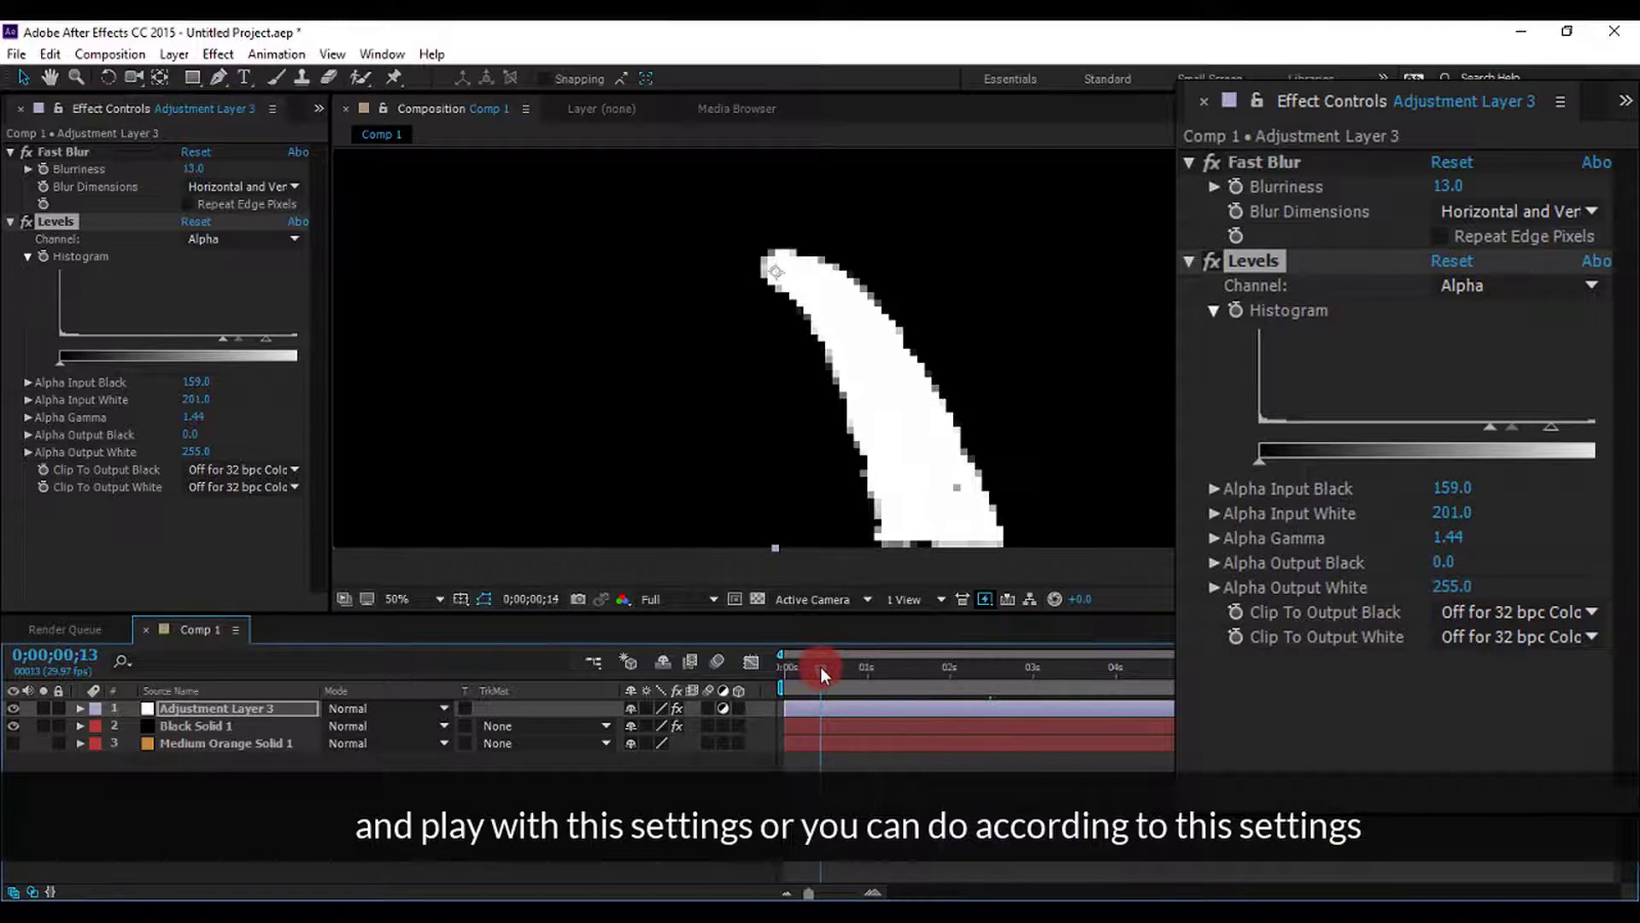
left_click_drag(820, 668, 951, 672)
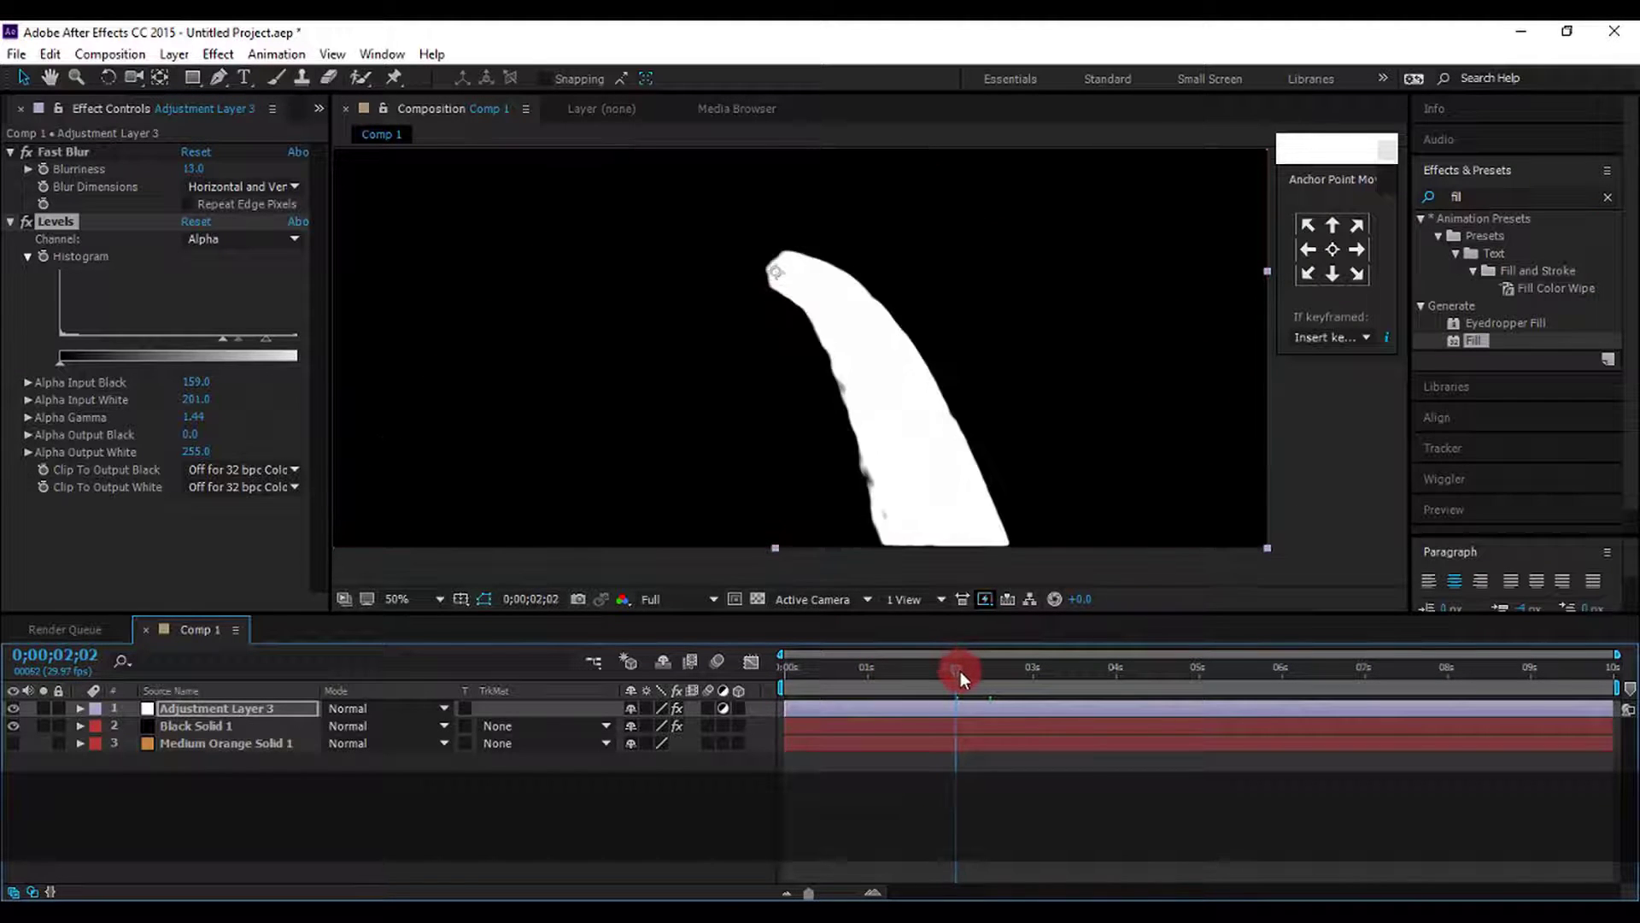
Pre-compose the black solid and adjustment layer into Pre-comp 3
right_click(208, 732)
left_click(187, 730)
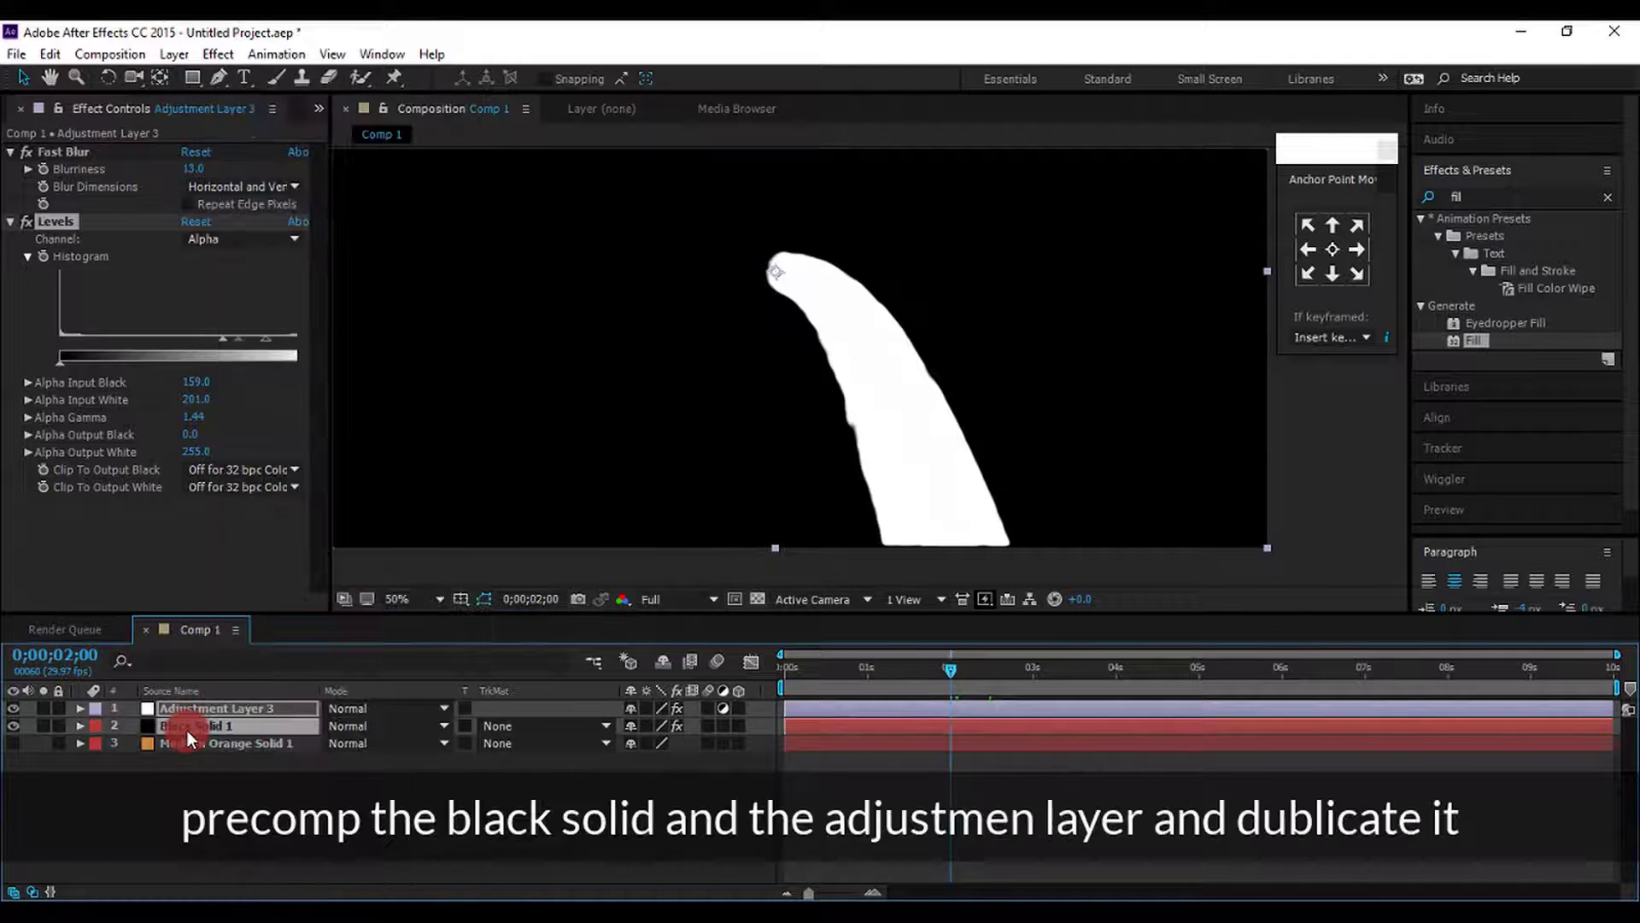
right_click(239, 726)
left_click(283, 715)
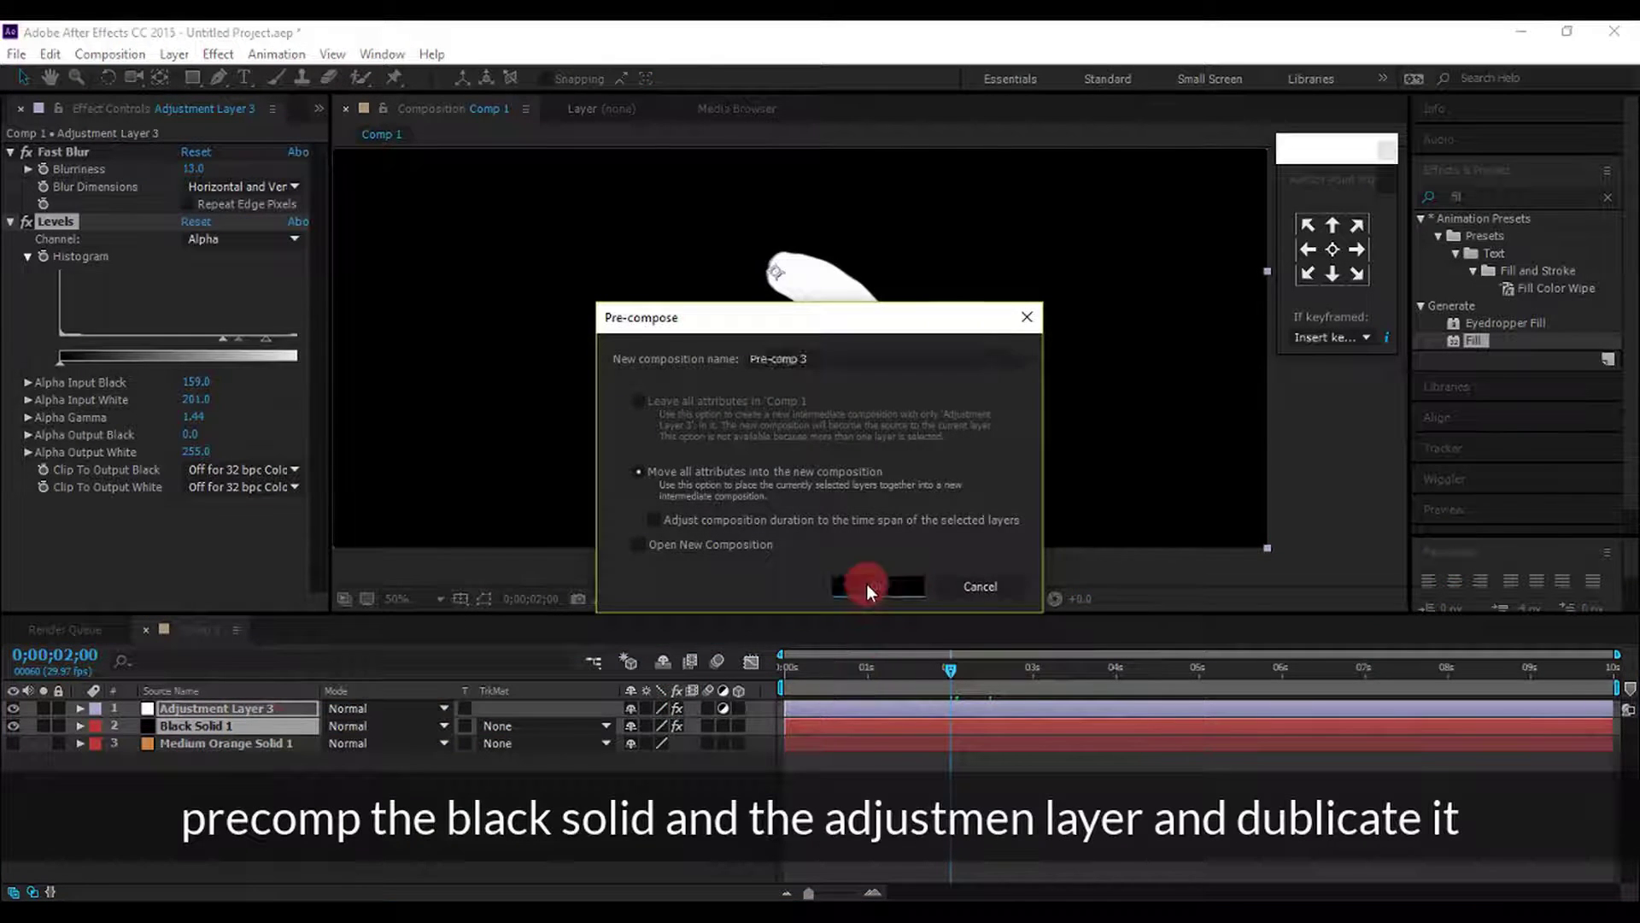
left_click(866, 583)
Turn the orange background back on and duplicate the Pre-comp 3 layer
left_click(29, 731)
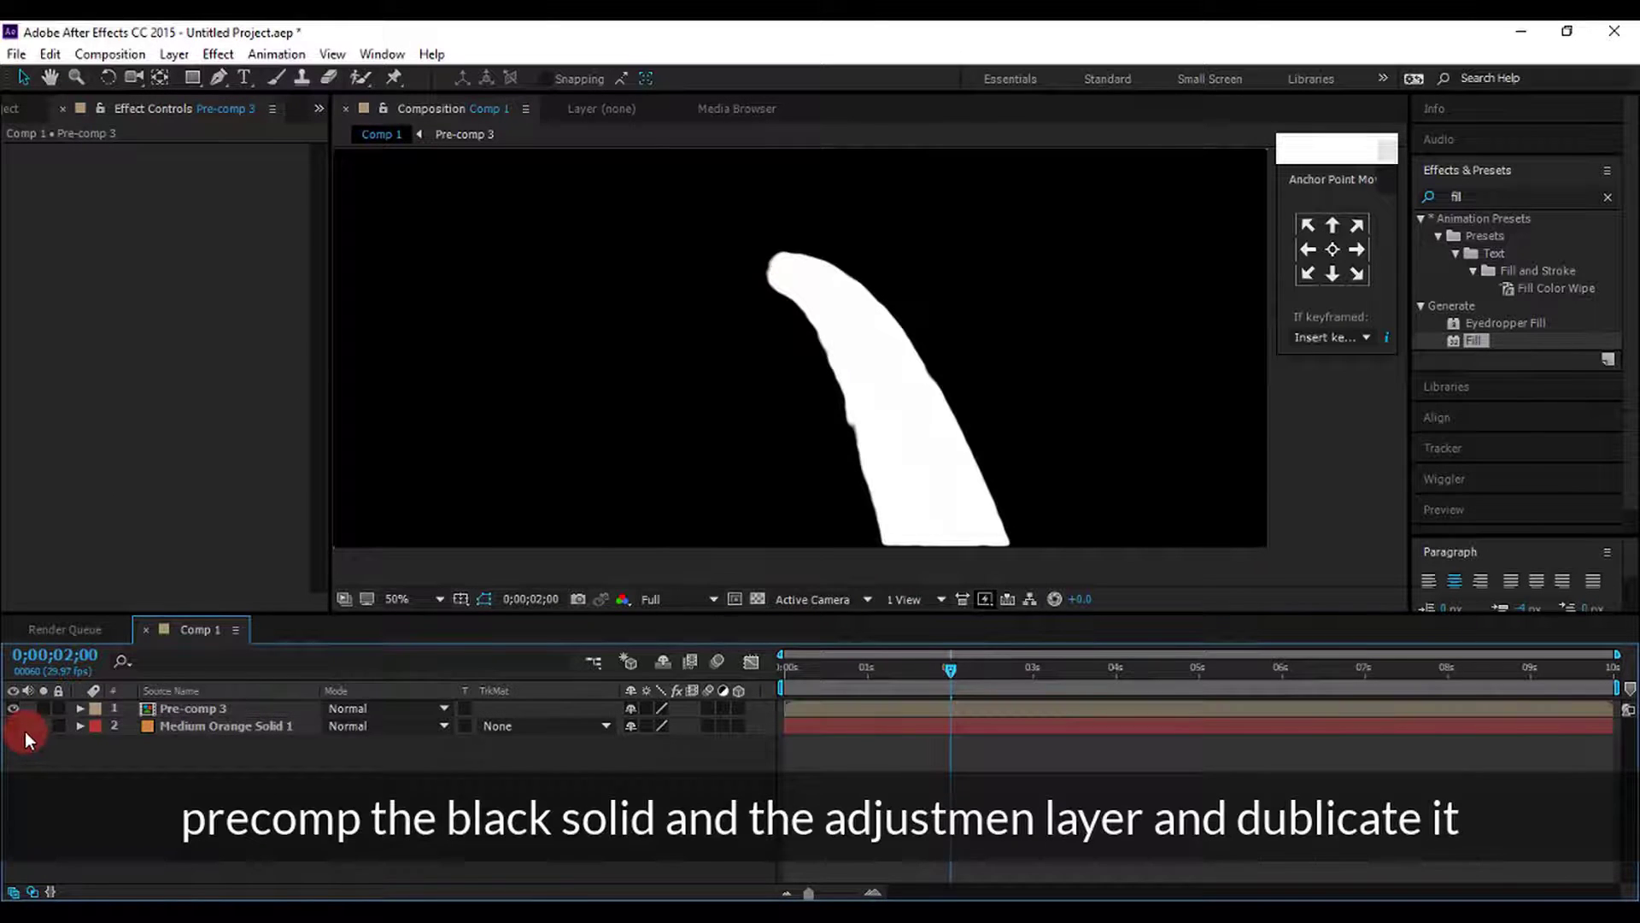
left_click(12, 727)
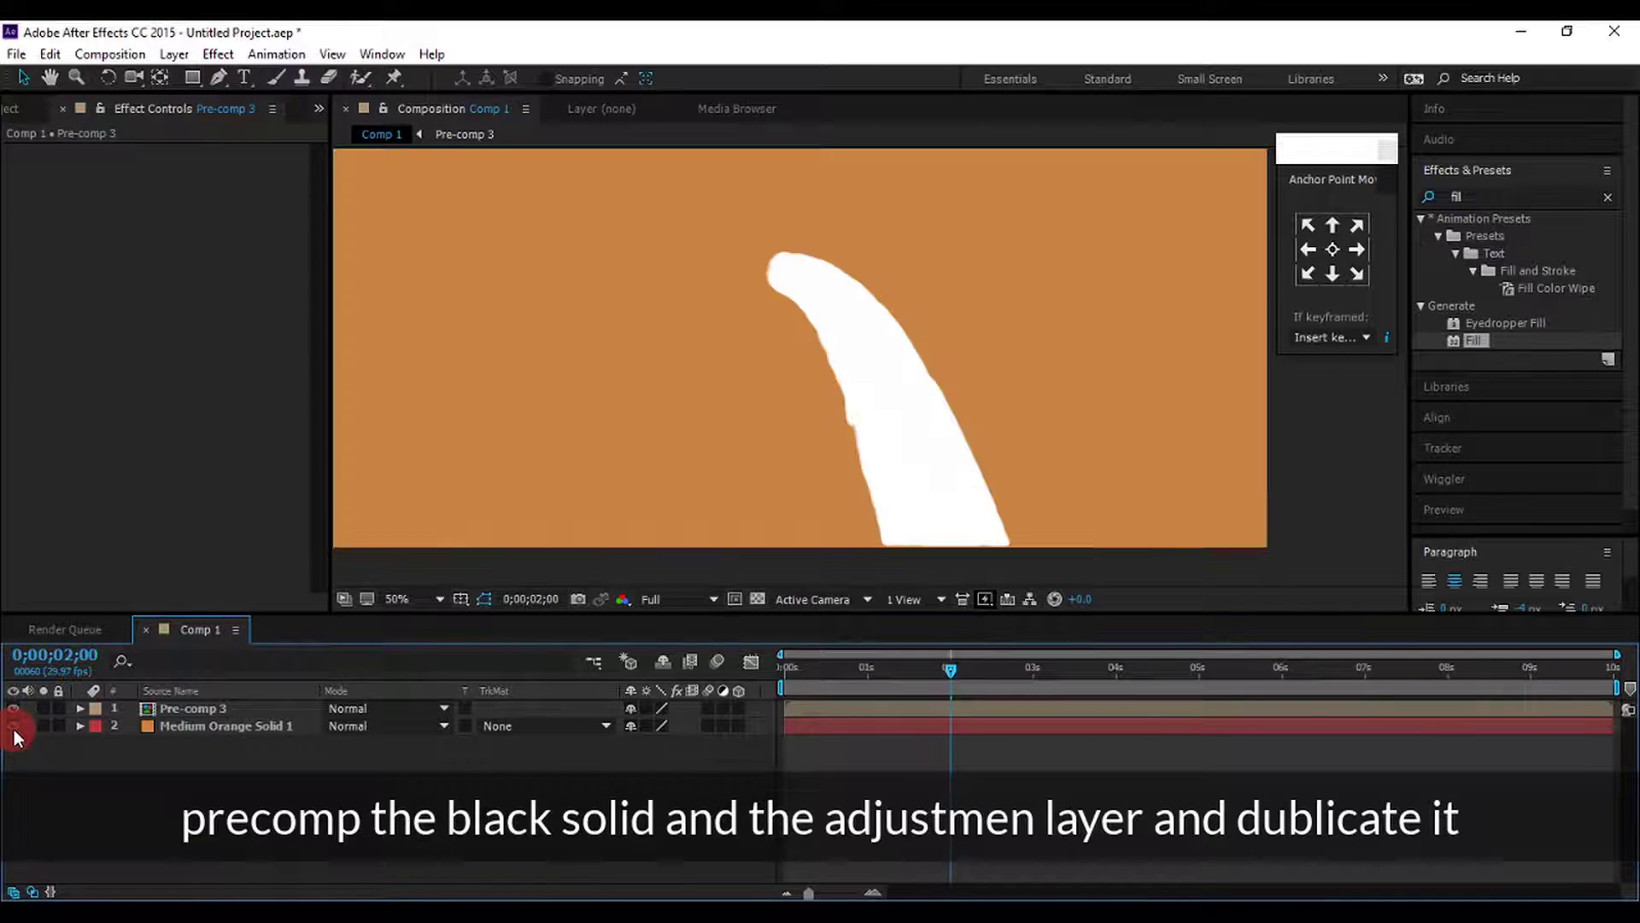
left_click_drag(948, 666, 1002, 669)
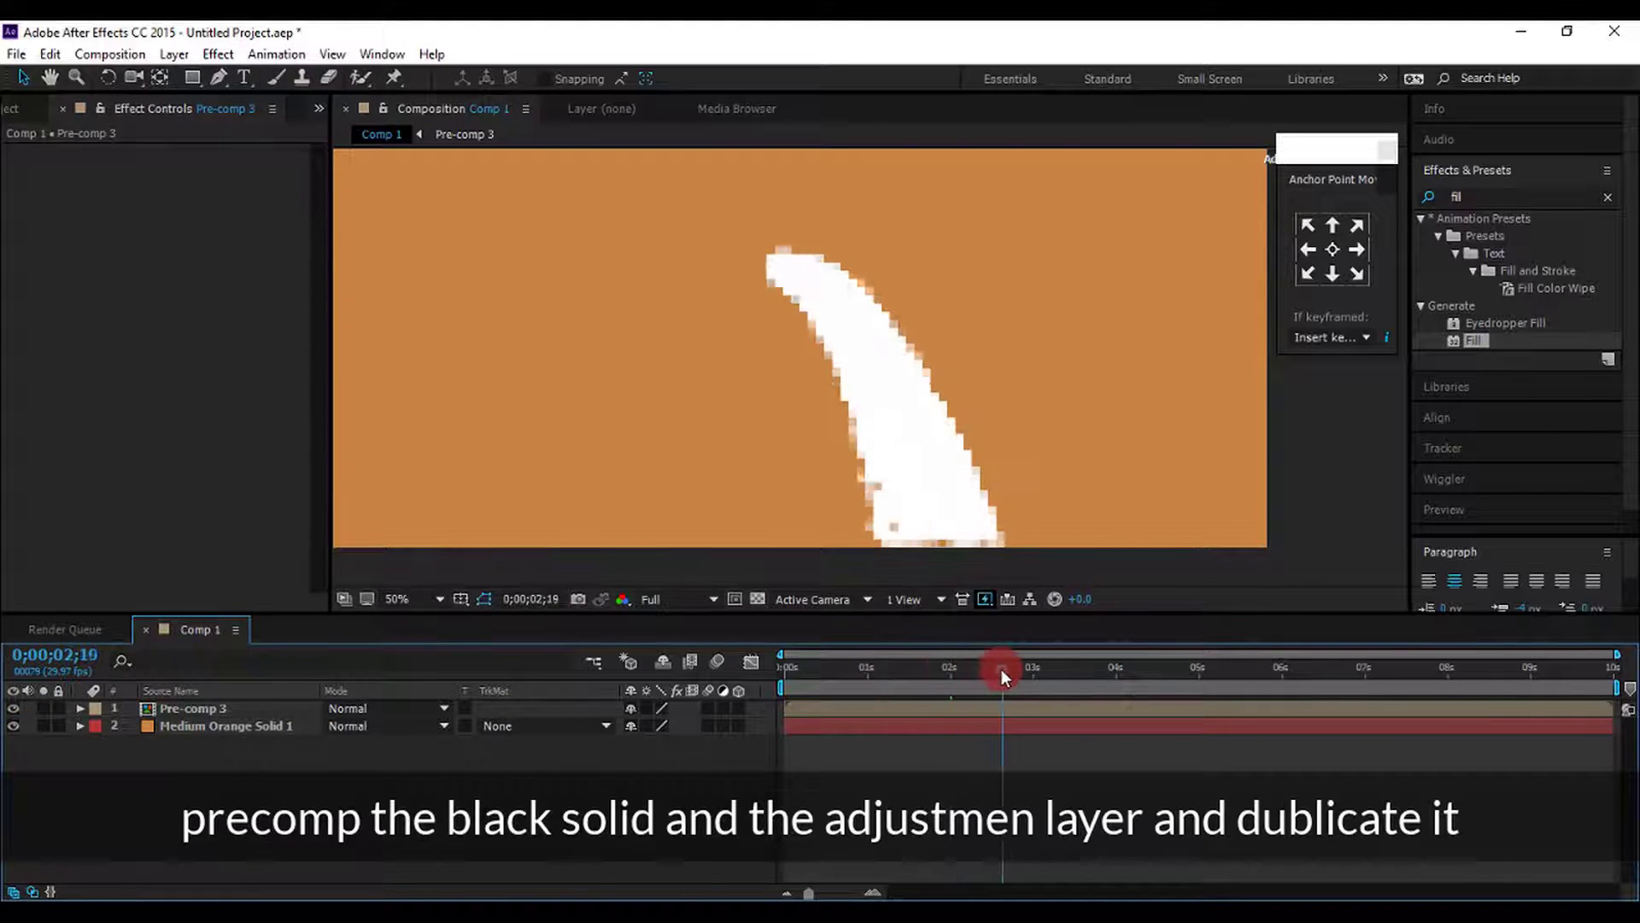
left_click(258, 710)
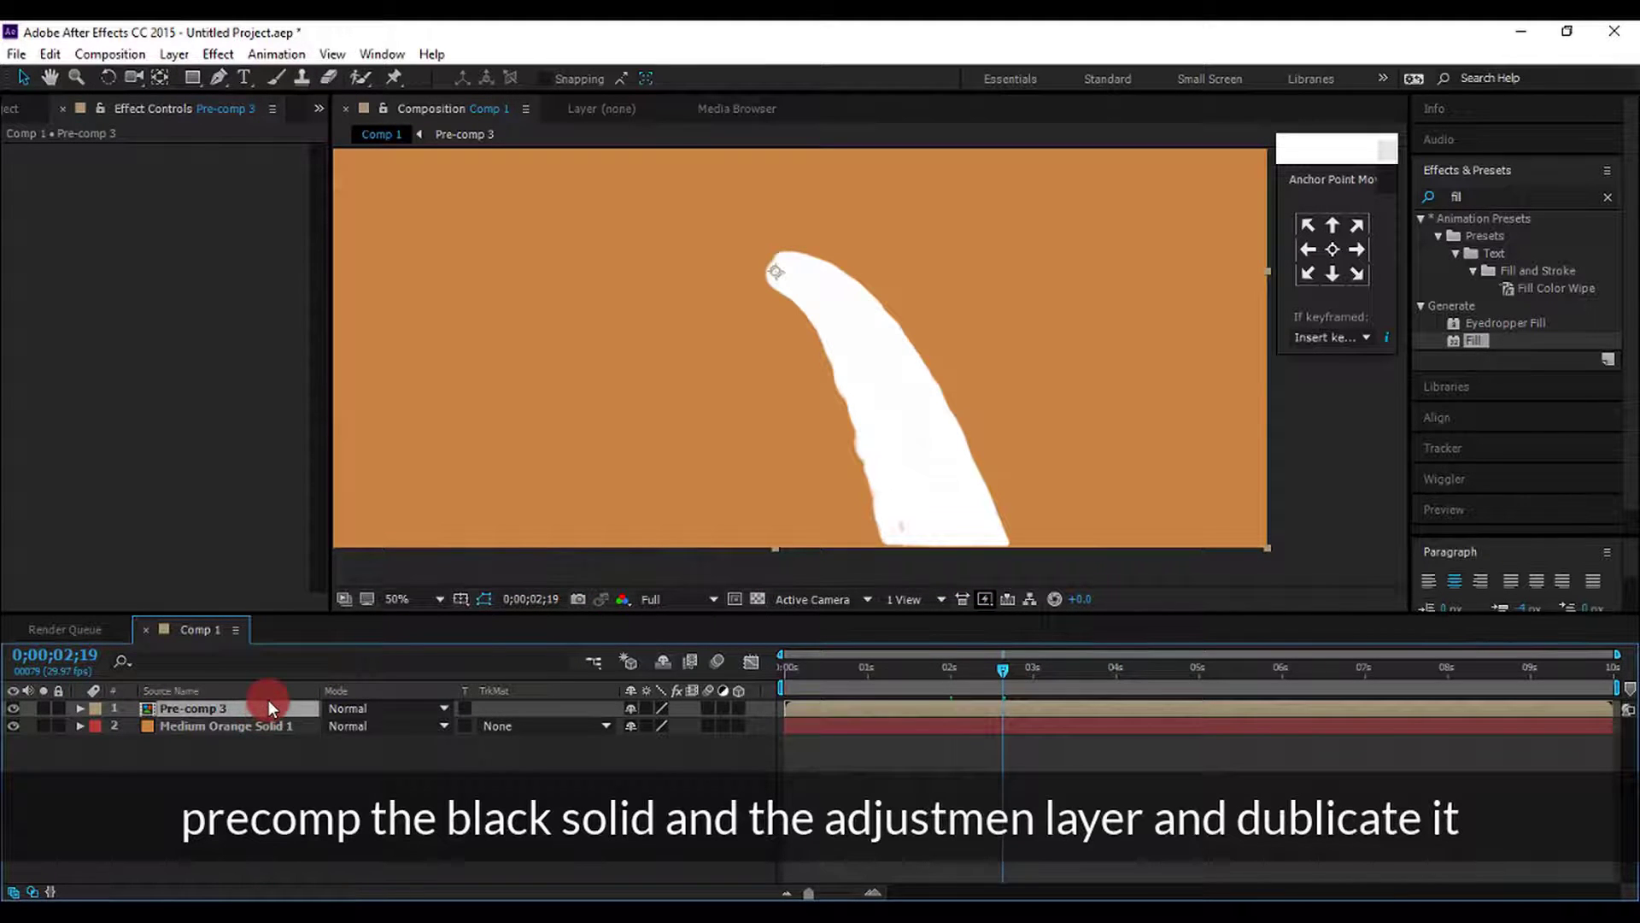
key("ctrl+d")
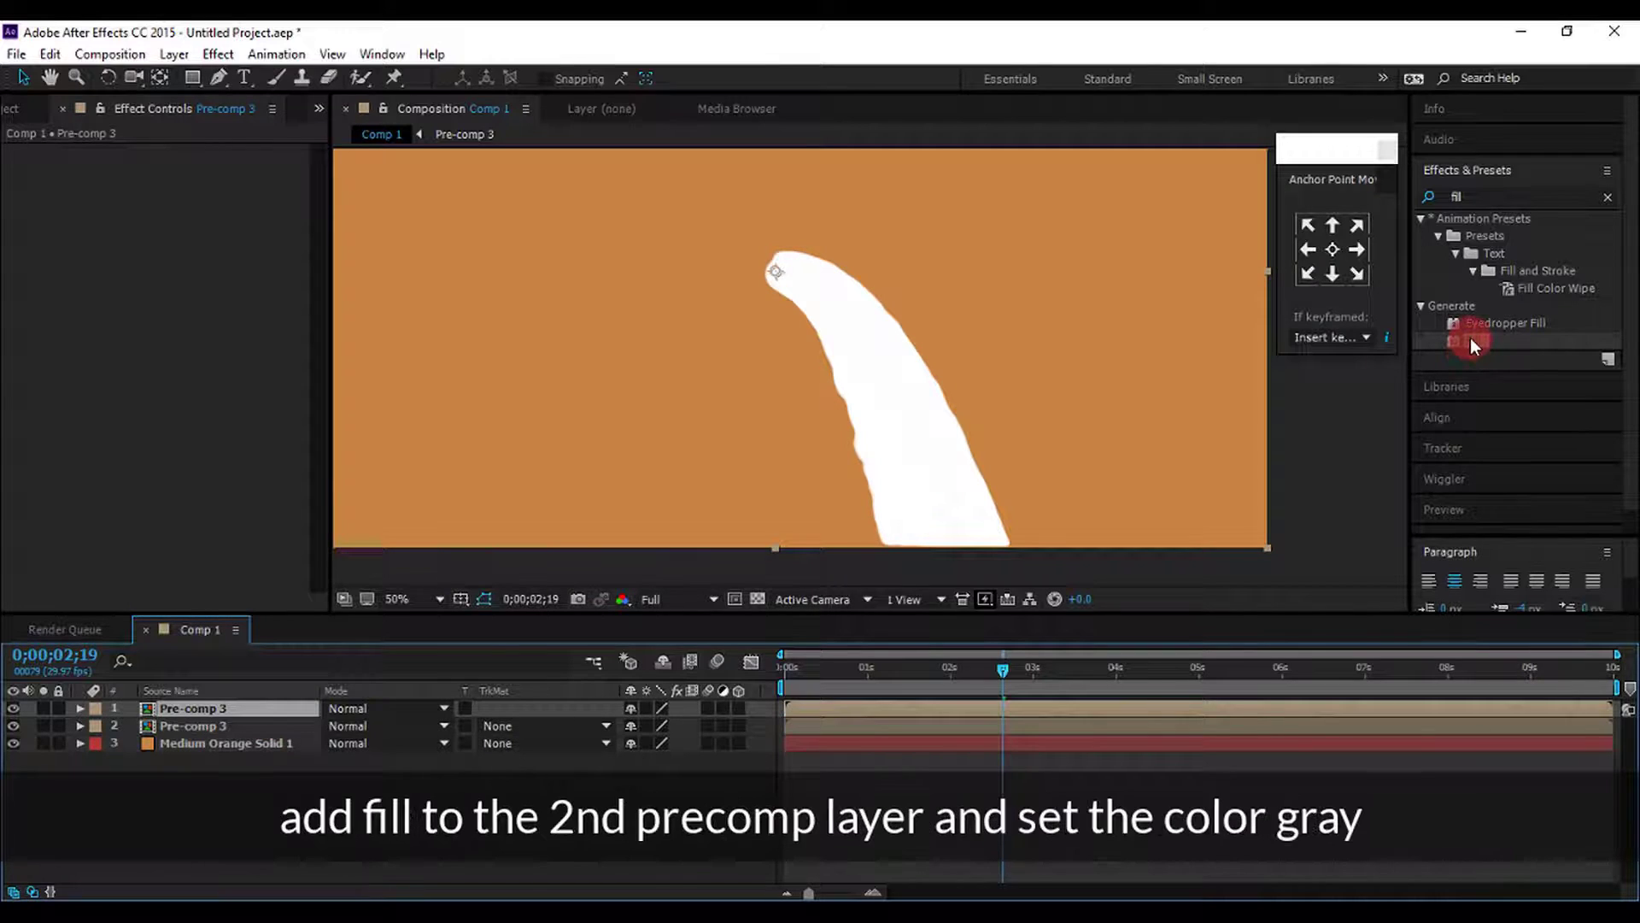
Apply a dark gray Fill effect to the lower Pre-comp 3 copy
left_click_drag(1471, 337, 326, 726)
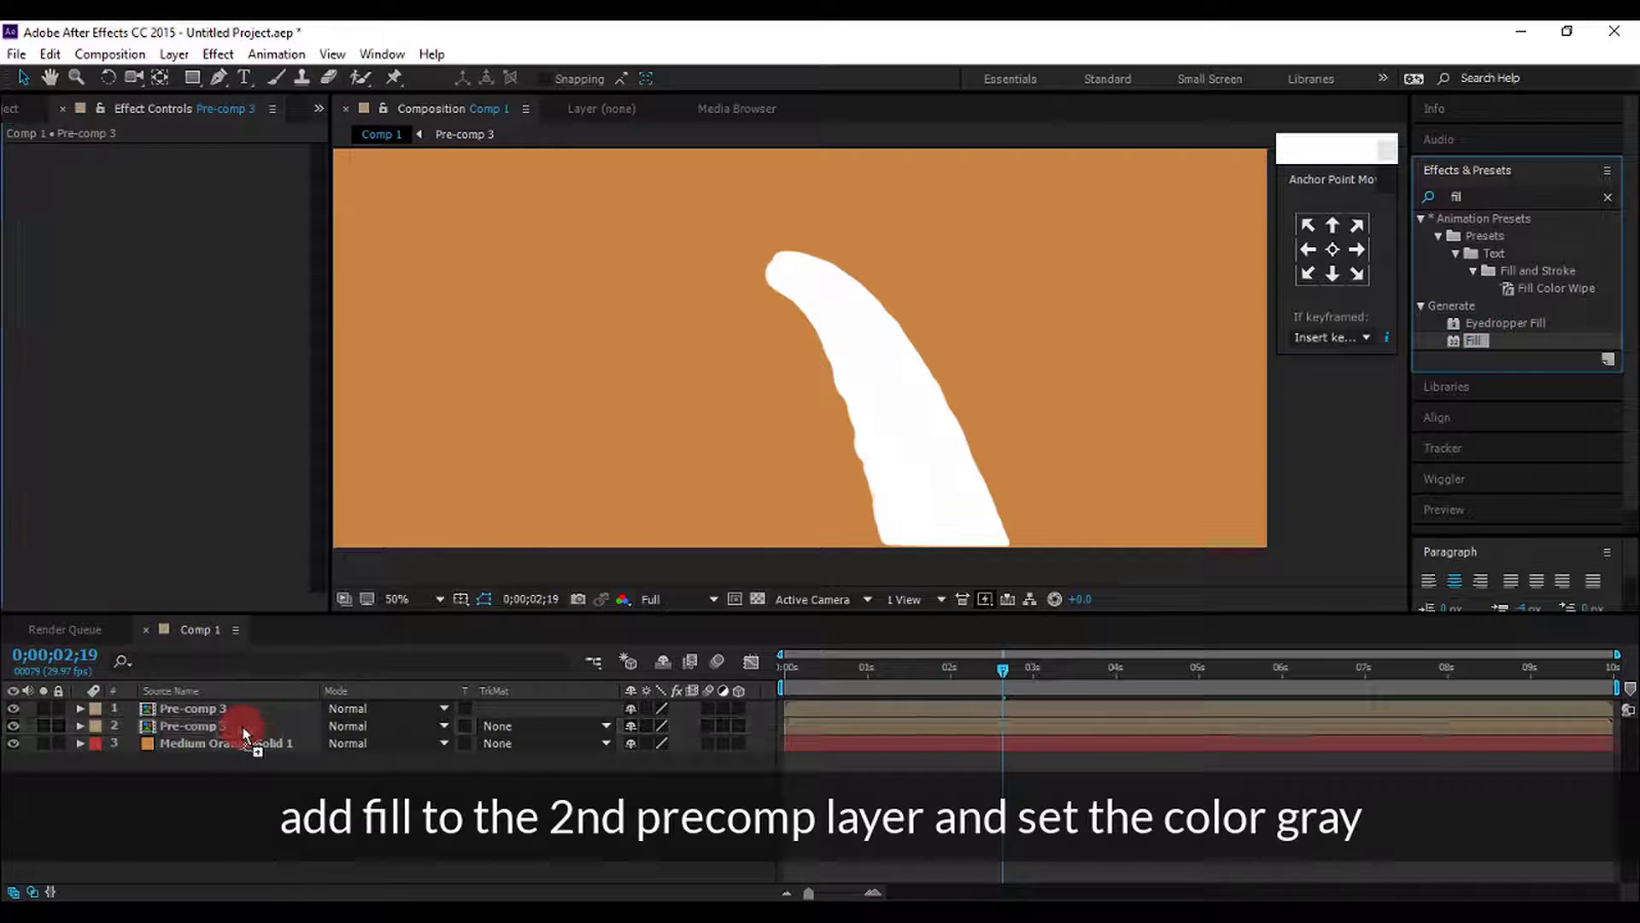
left_click_drag(243, 733, 248, 732)
left_click(192, 204)
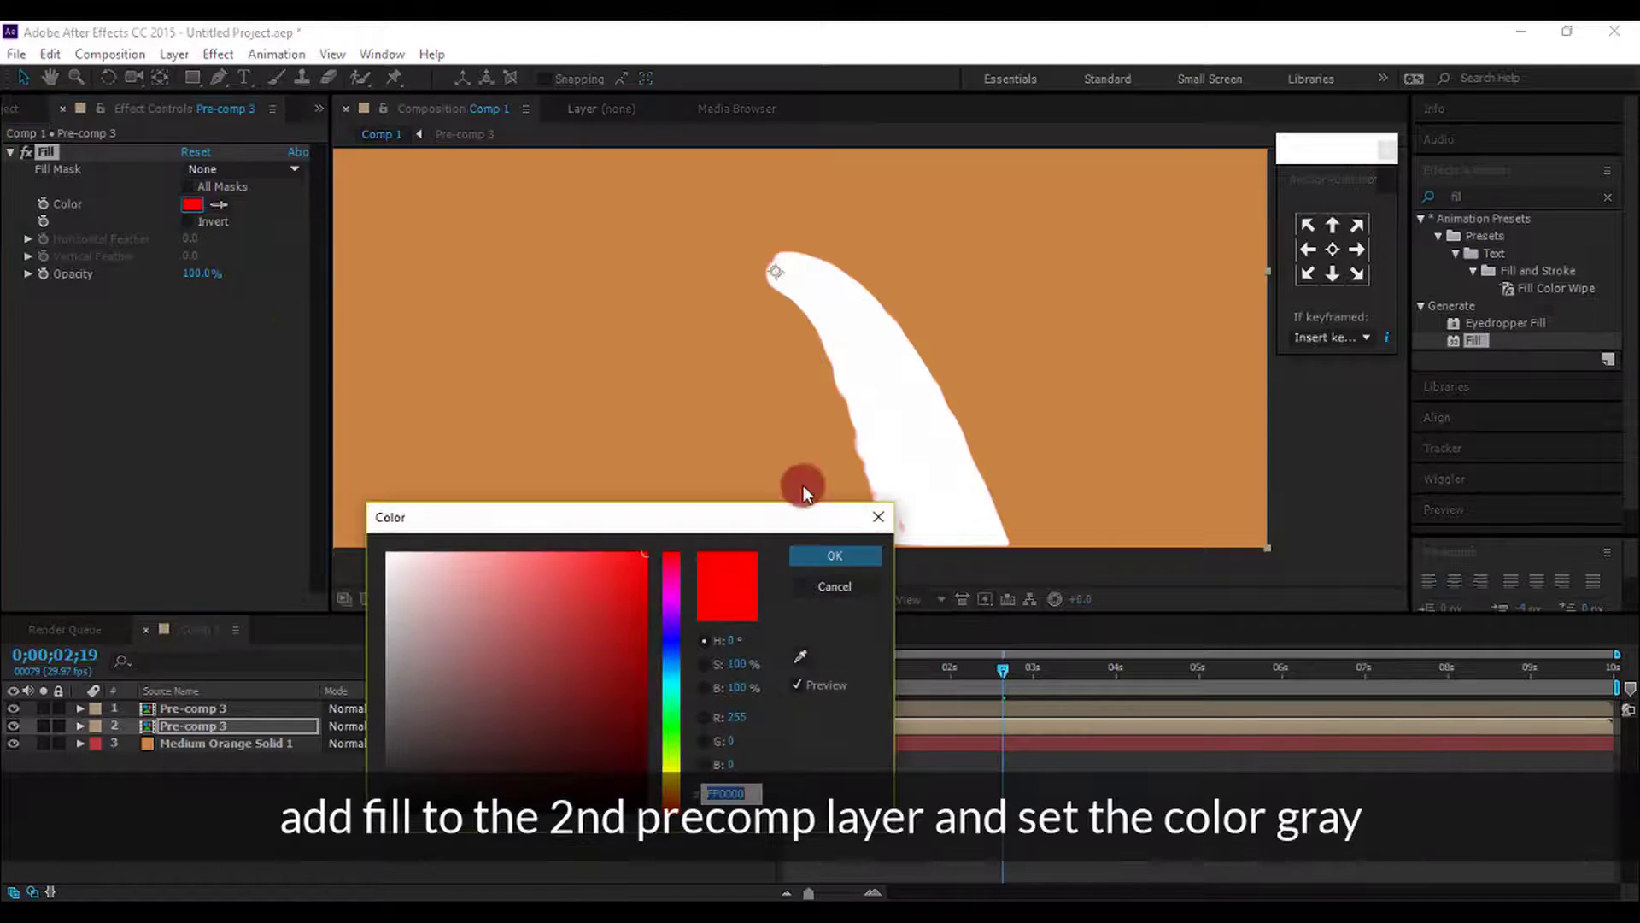
left_click_drag(546, 624, 376, 773)
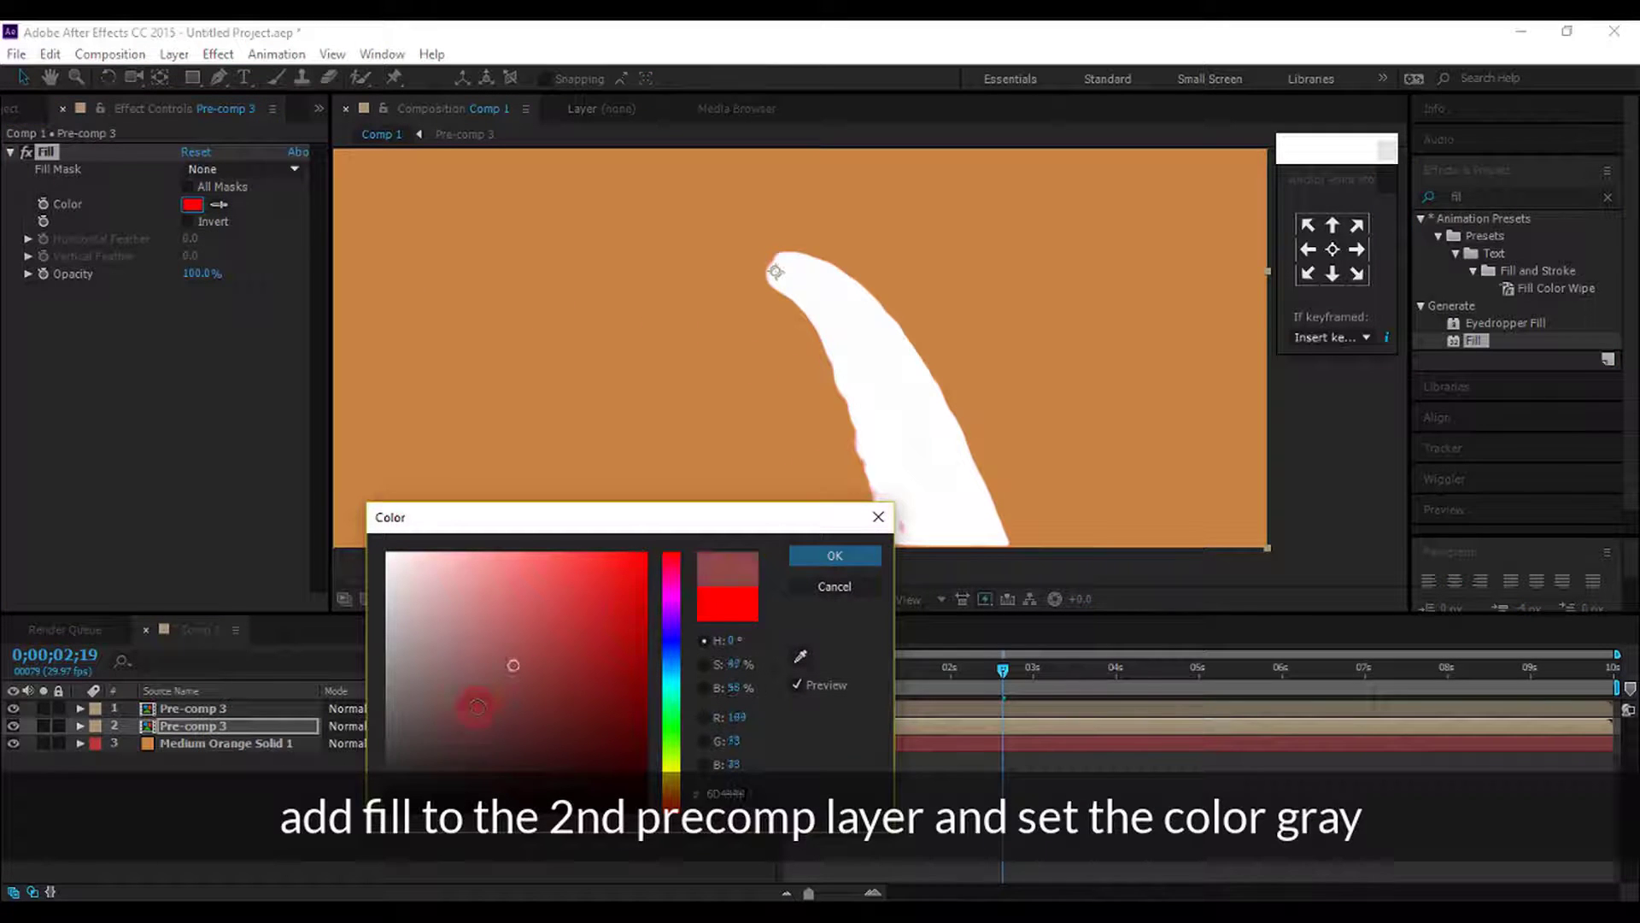
left_click(842, 552)
Offset the gray copy slightly left so it sits behind the stream as a shadow
left_click(28, 86)
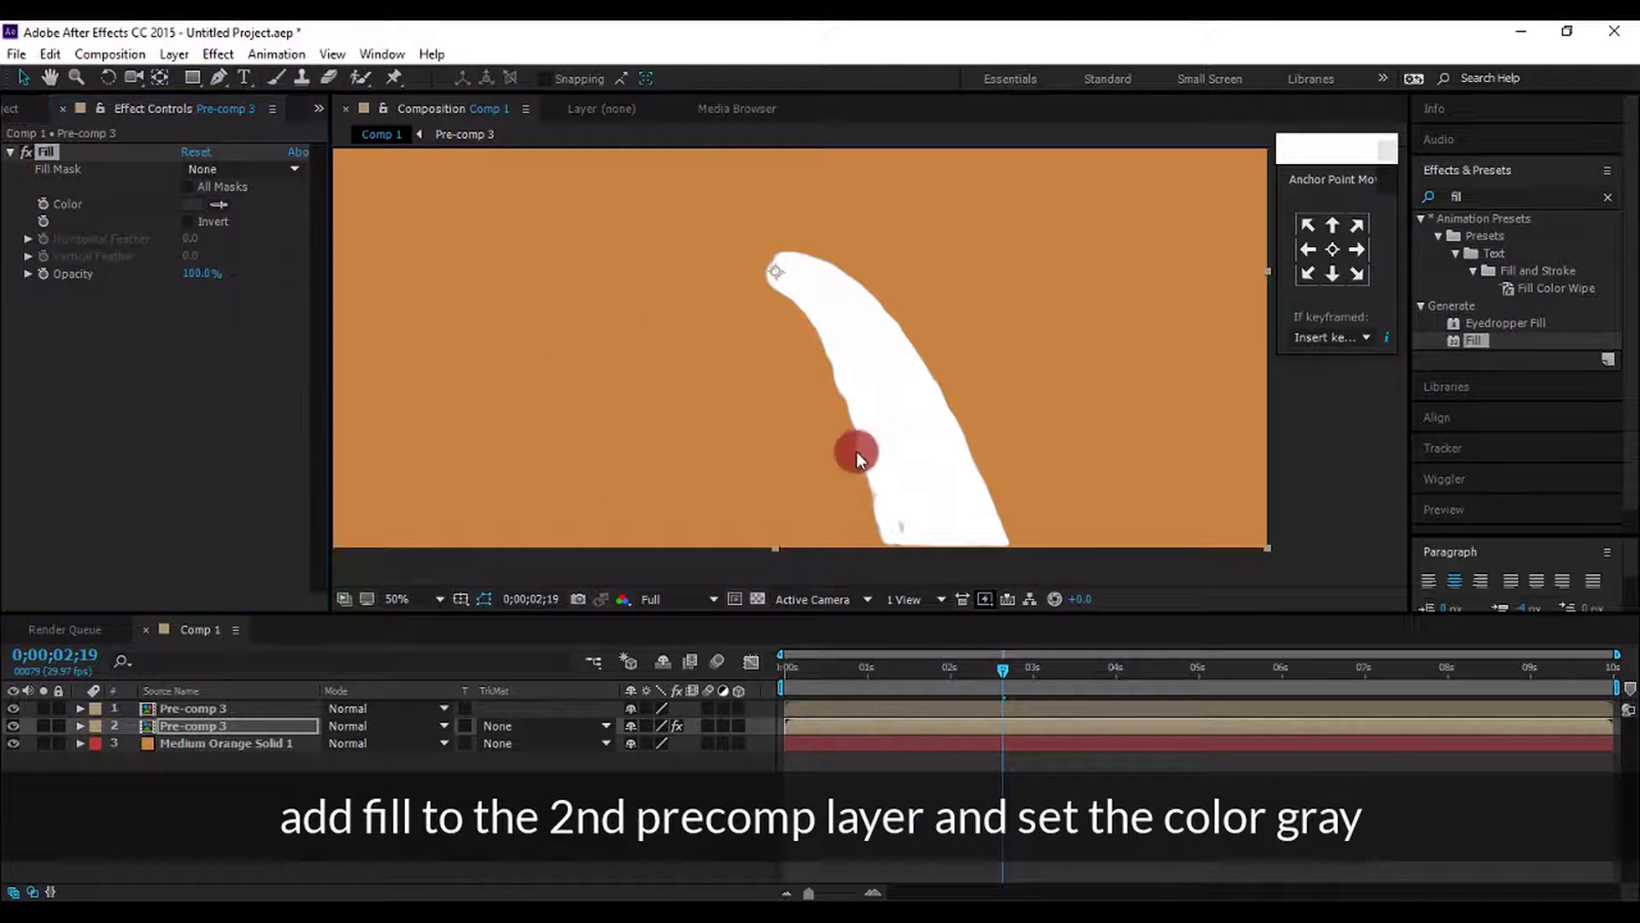
left_click_drag(886, 460, 880, 461)
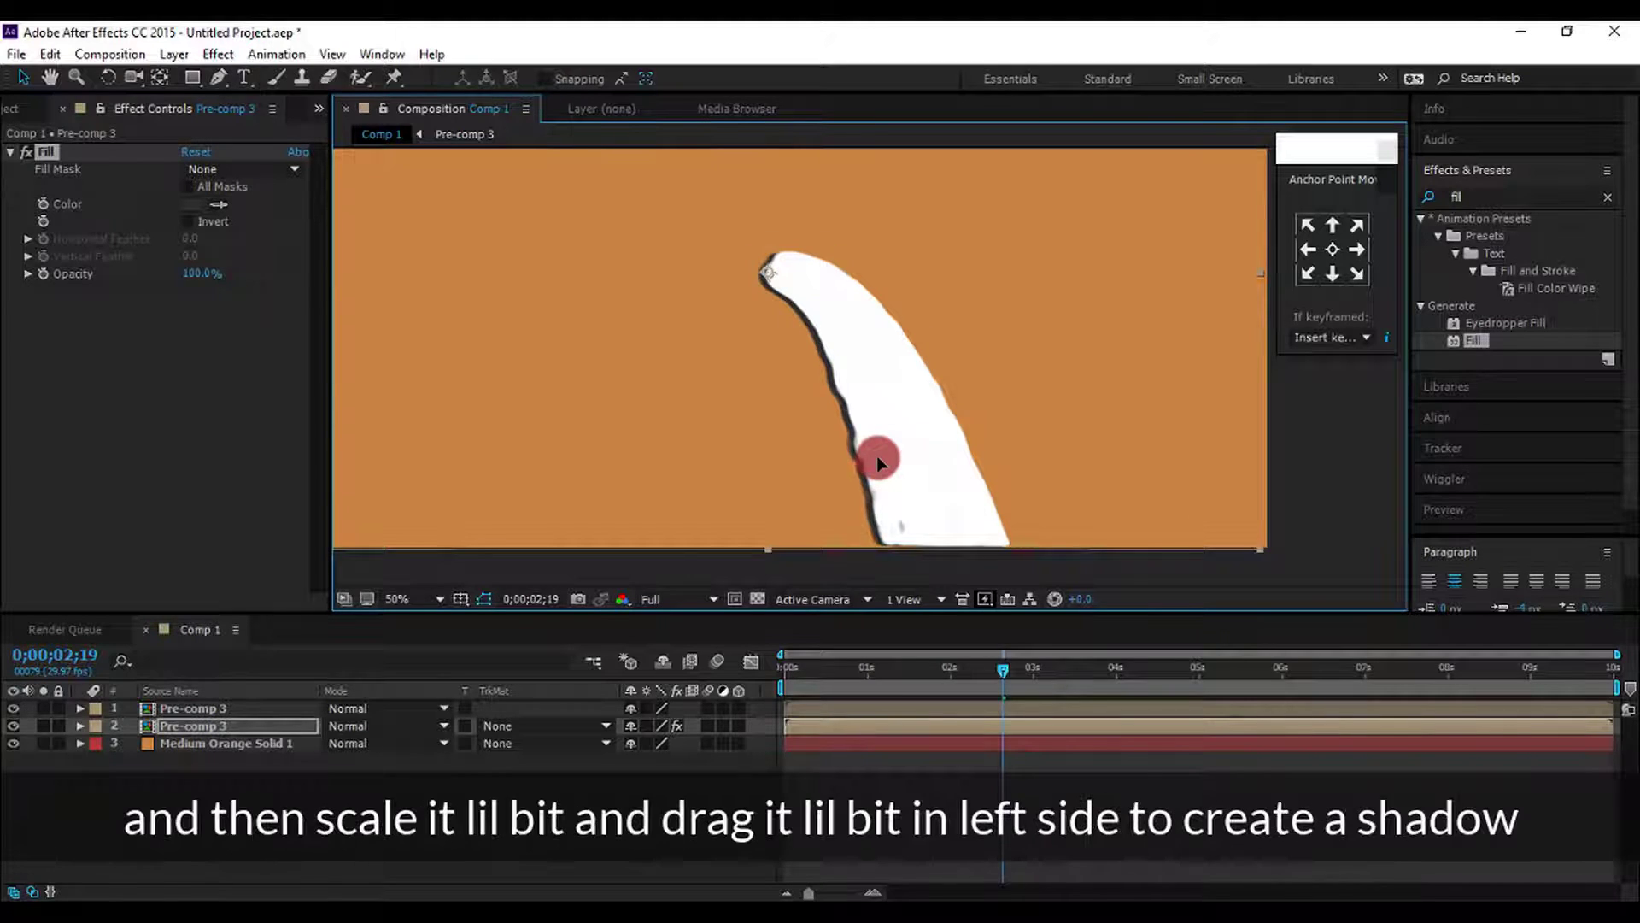
left_click_drag(880, 462, 876, 461)
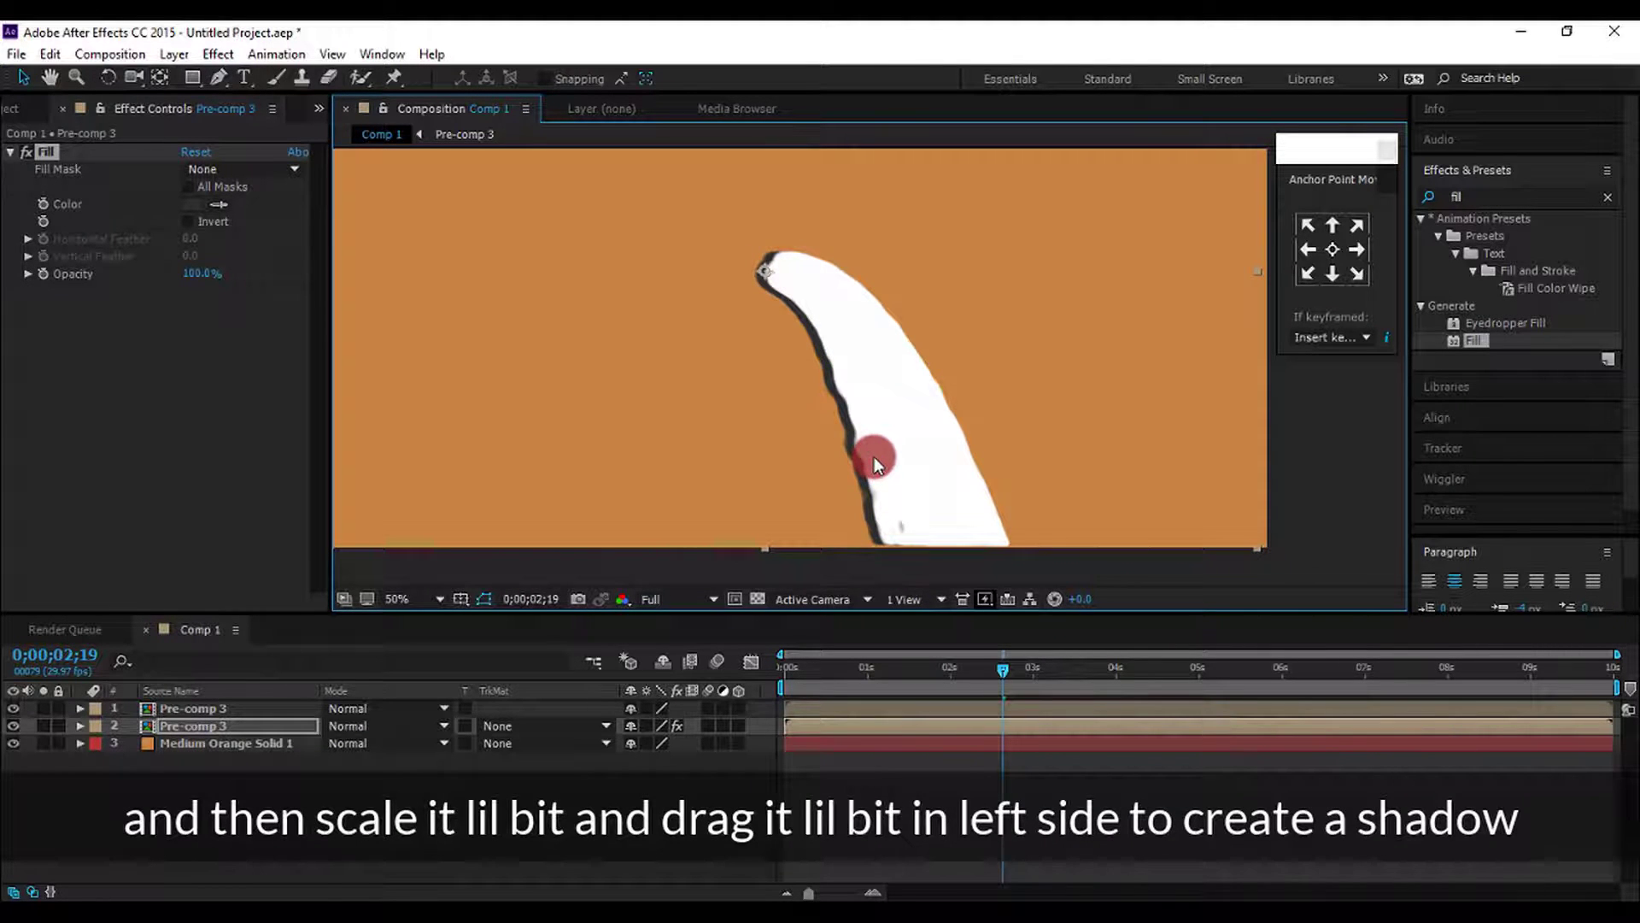
left_click_drag(869, 441, 870, 444)
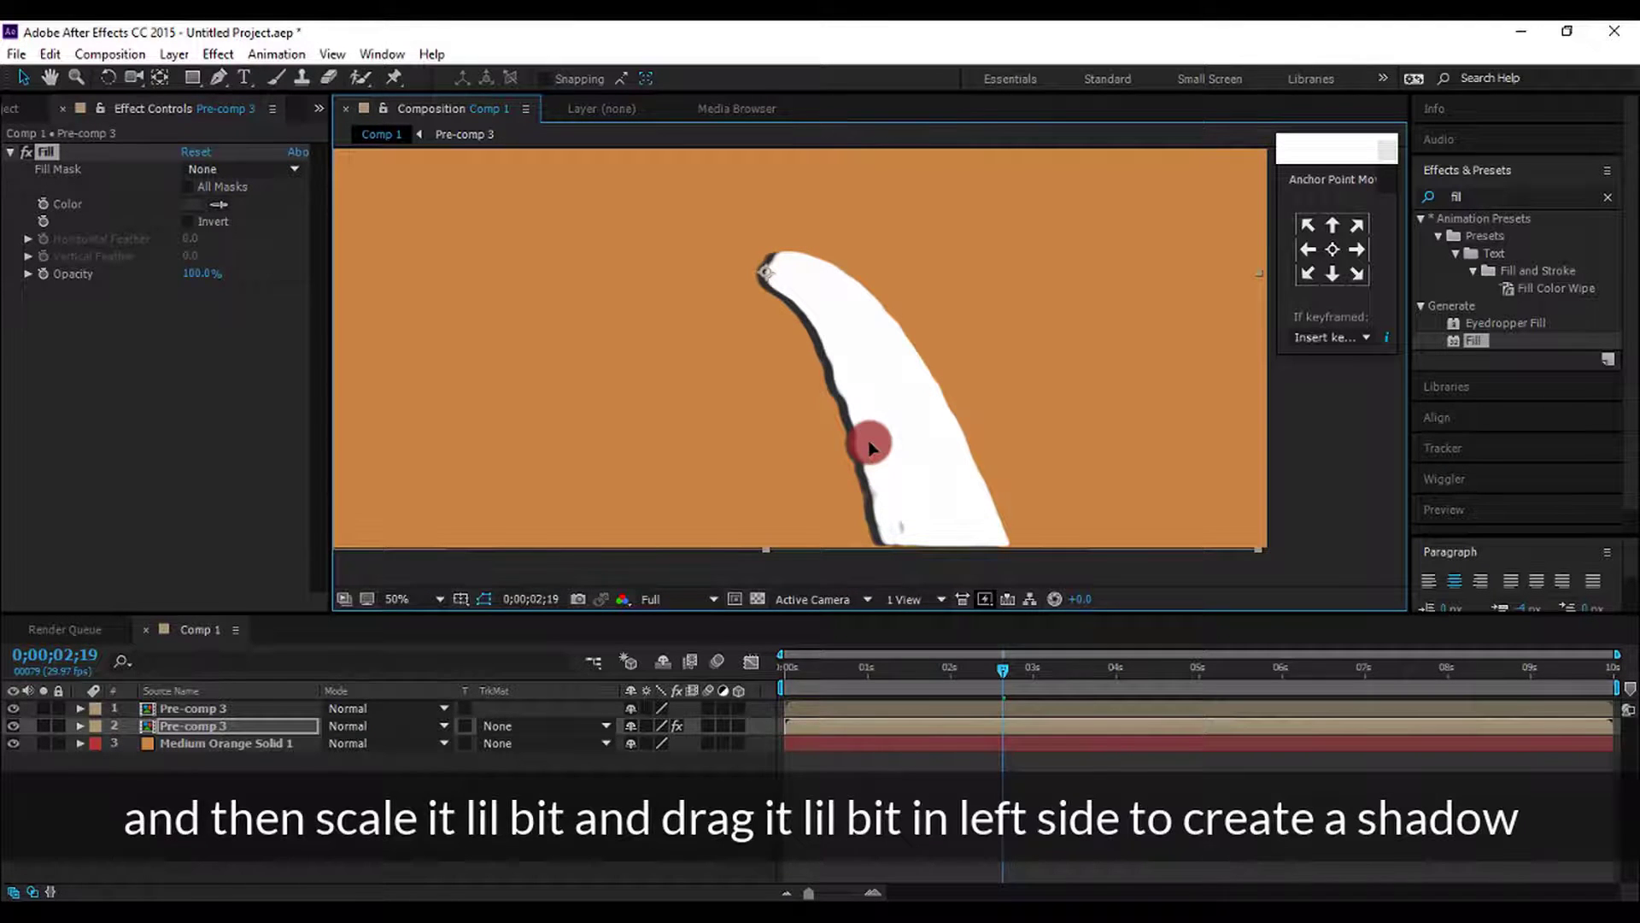
left_click_drag(870, 445, 871, 443)
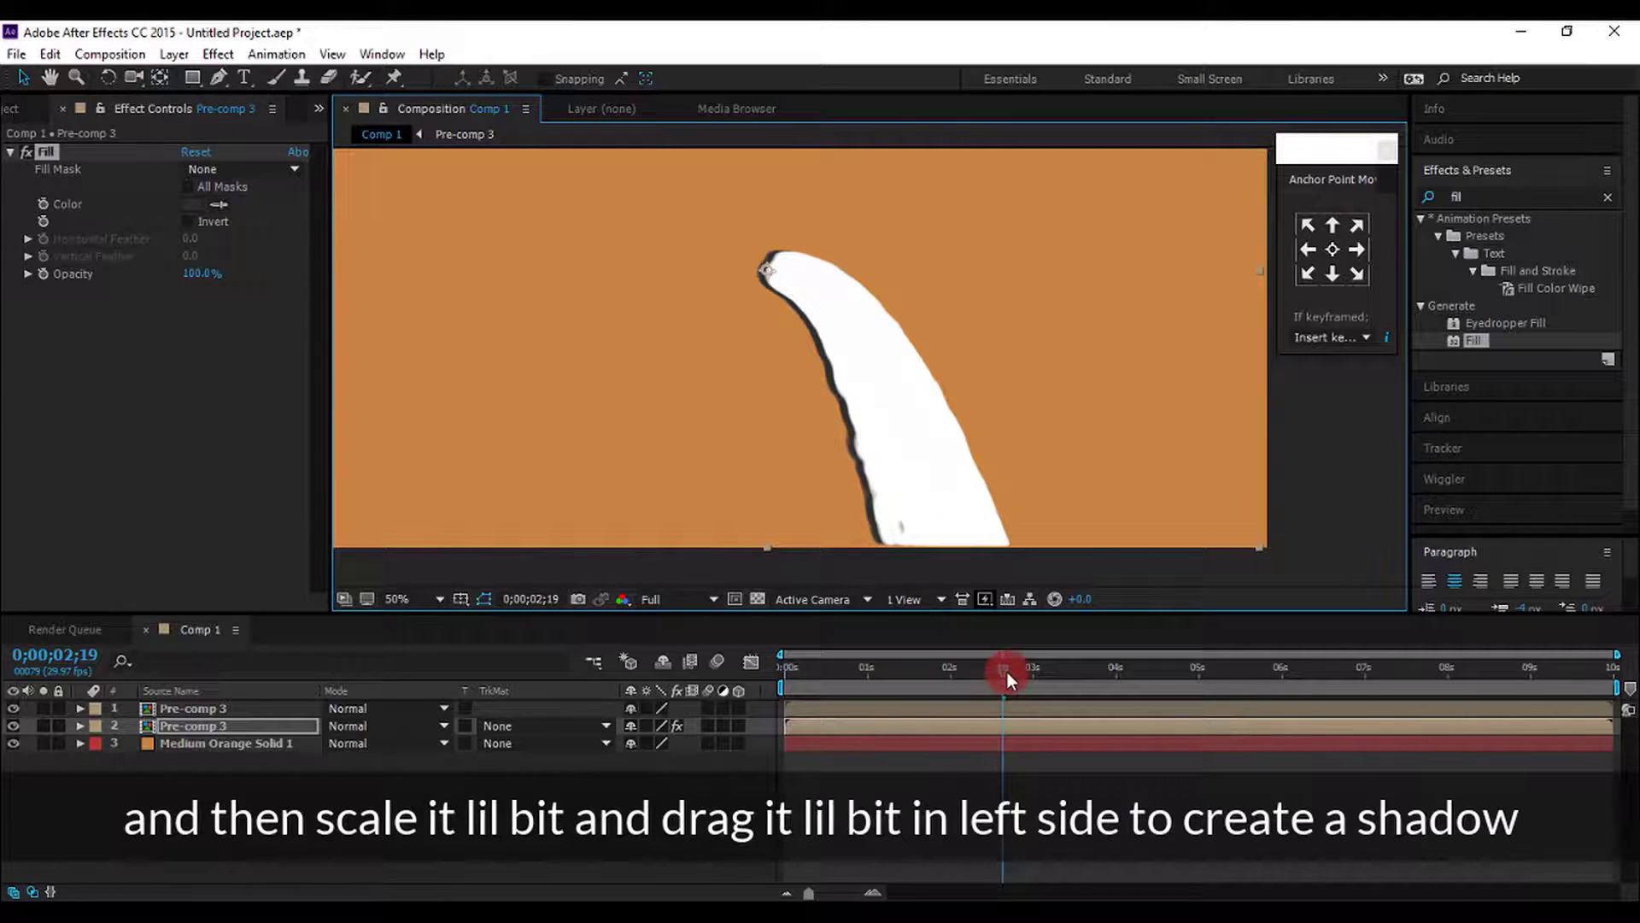
left_click_drag(1007, 671, 781, 690)
Preview the stream, then draw a tall blue ellipse for the pipe opening
key("space")
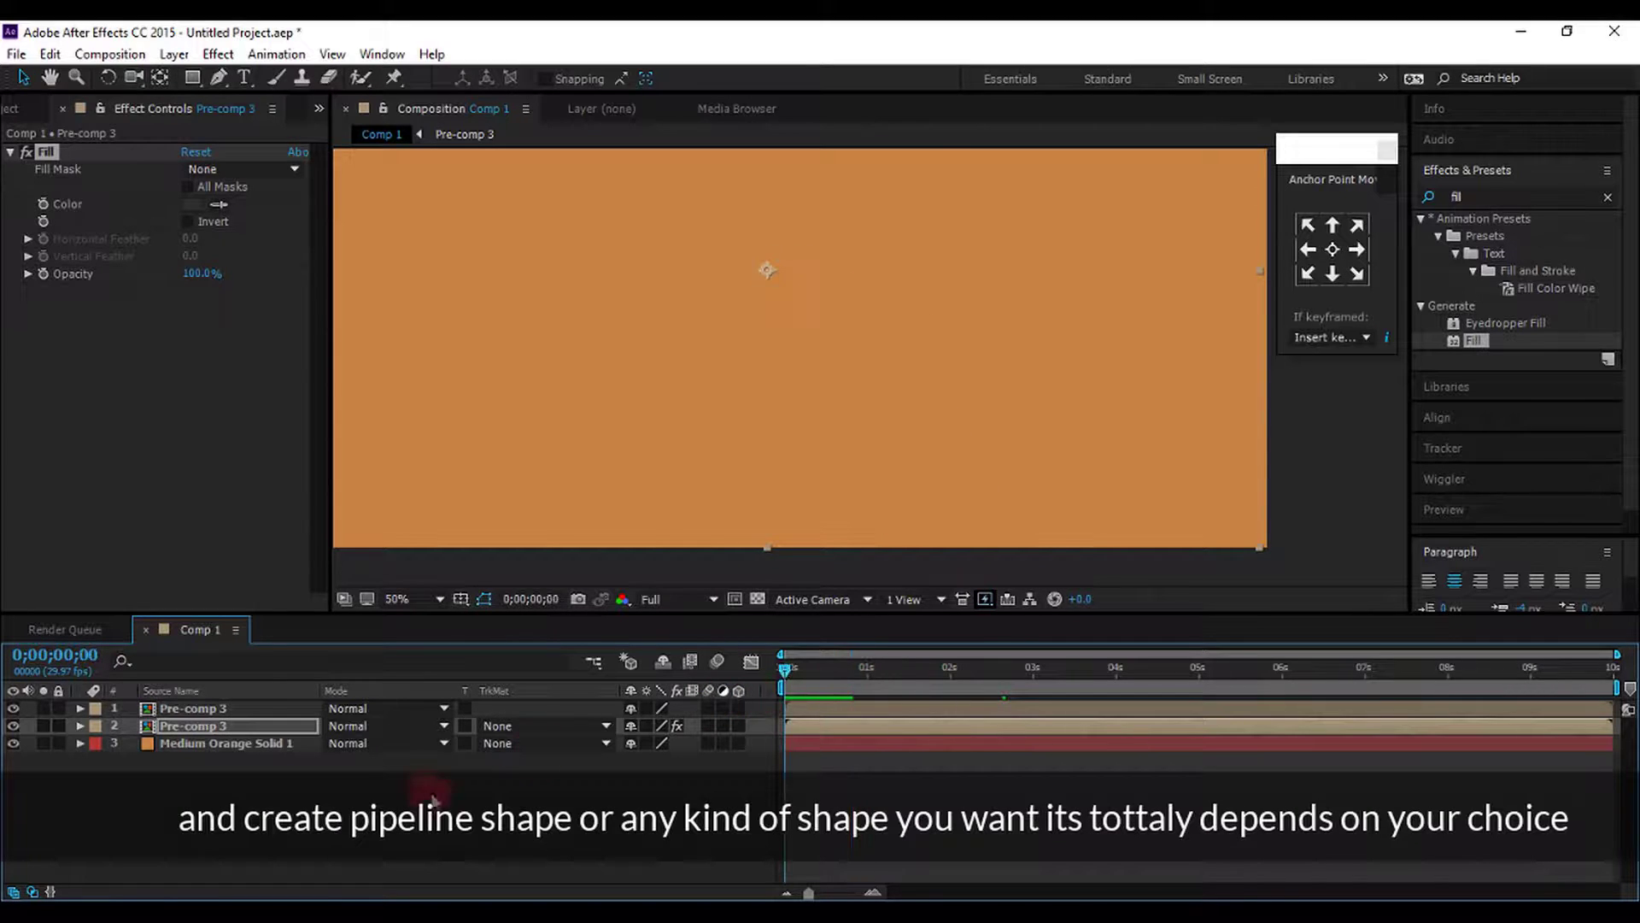
left_click(322, 542)
left_click(195, 82)
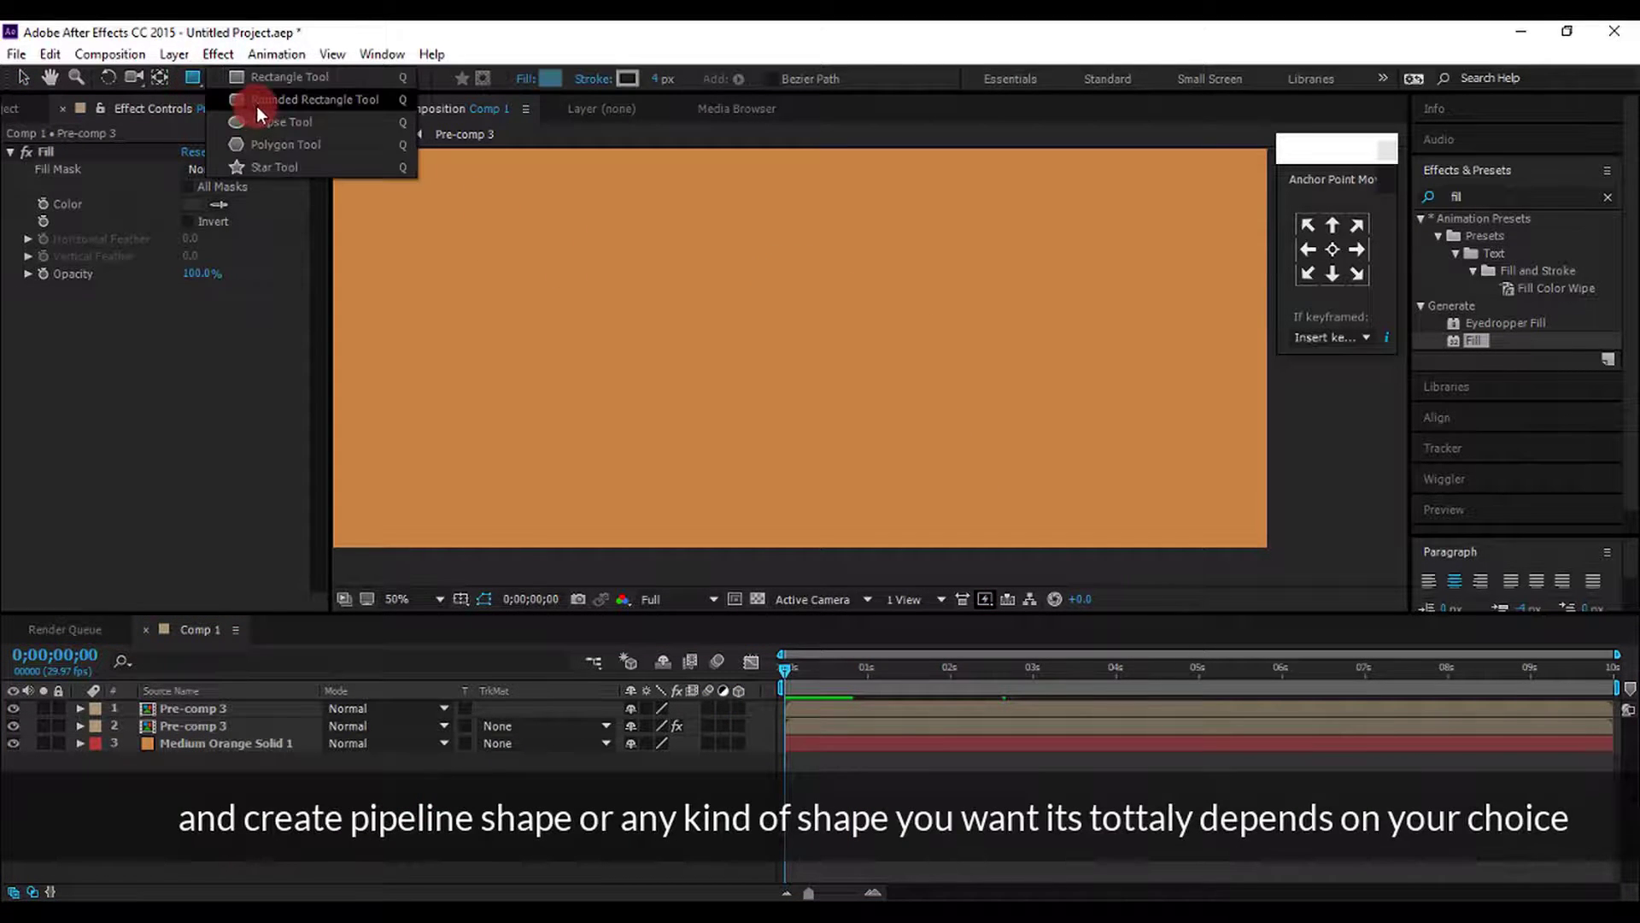
left_click_drag(203, 90, 264, 137)
left_click_drag(674, 214, 747, 342)
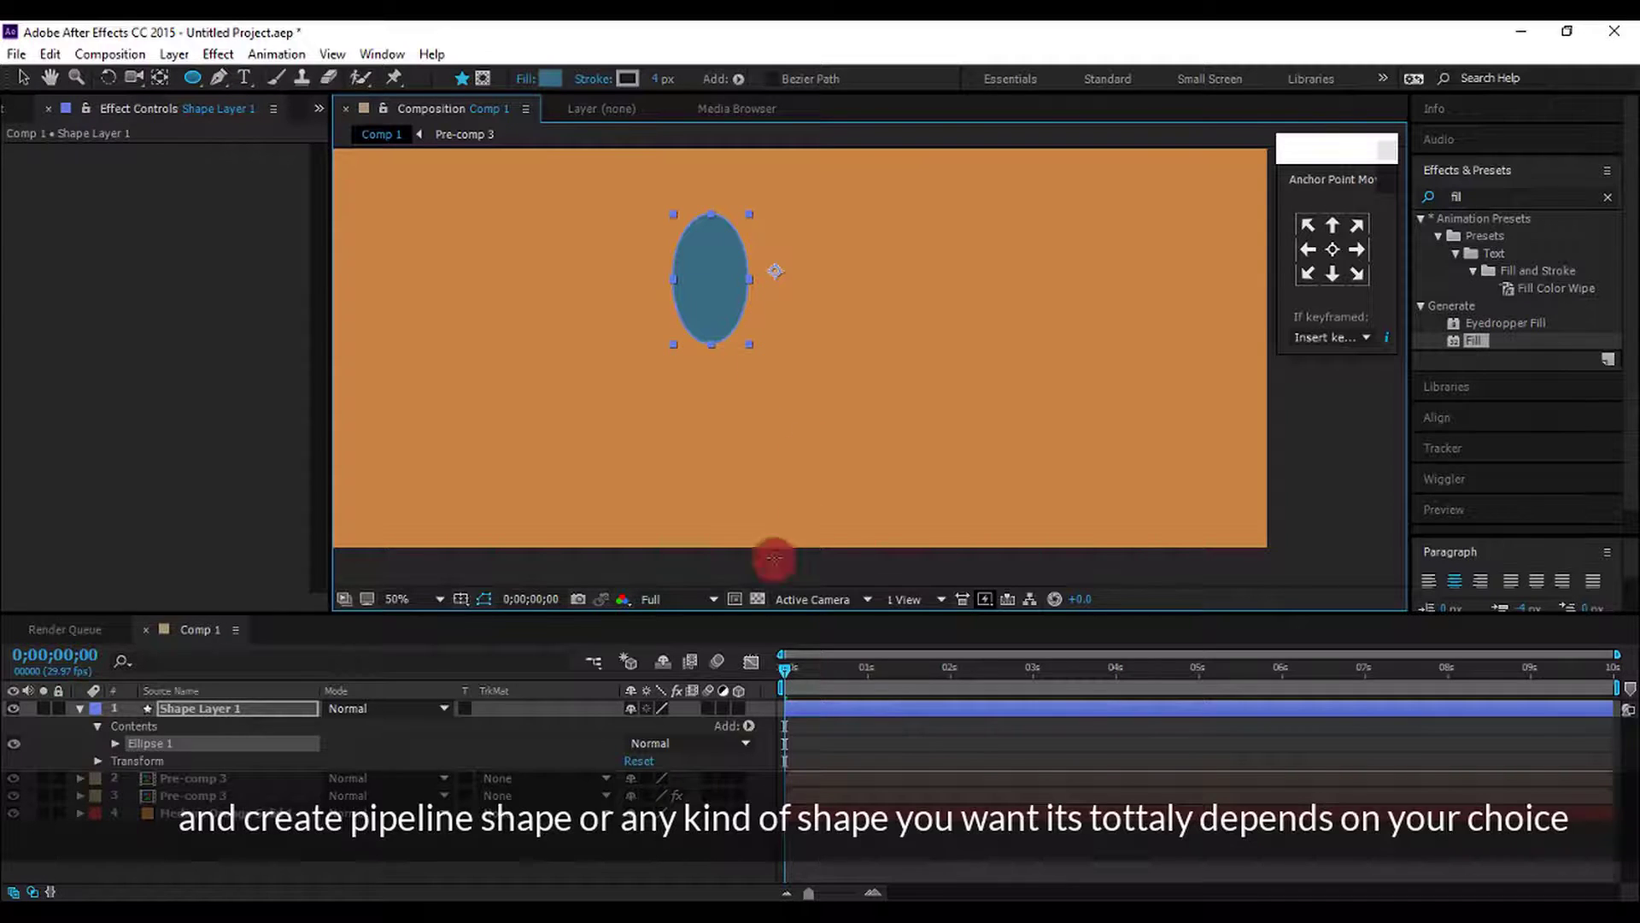
left_click_drag(796, 673, 823, 673)
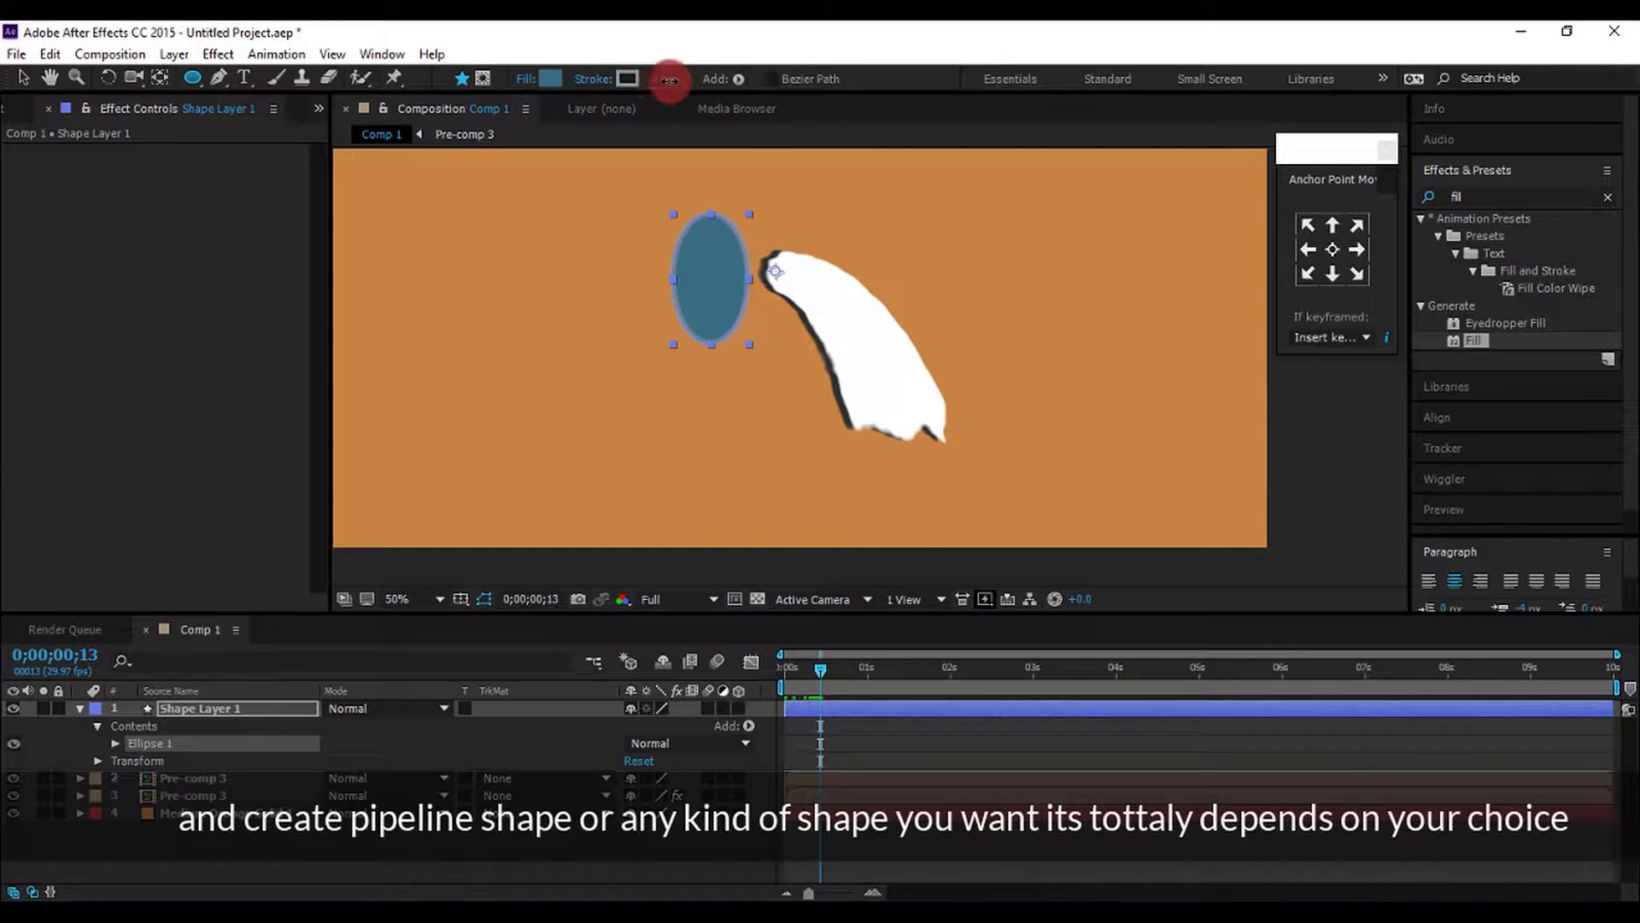
Give the ellipse a black 9 px stroke
left_click_drag(658, 85, 654, 88)
left_click(632, 80)
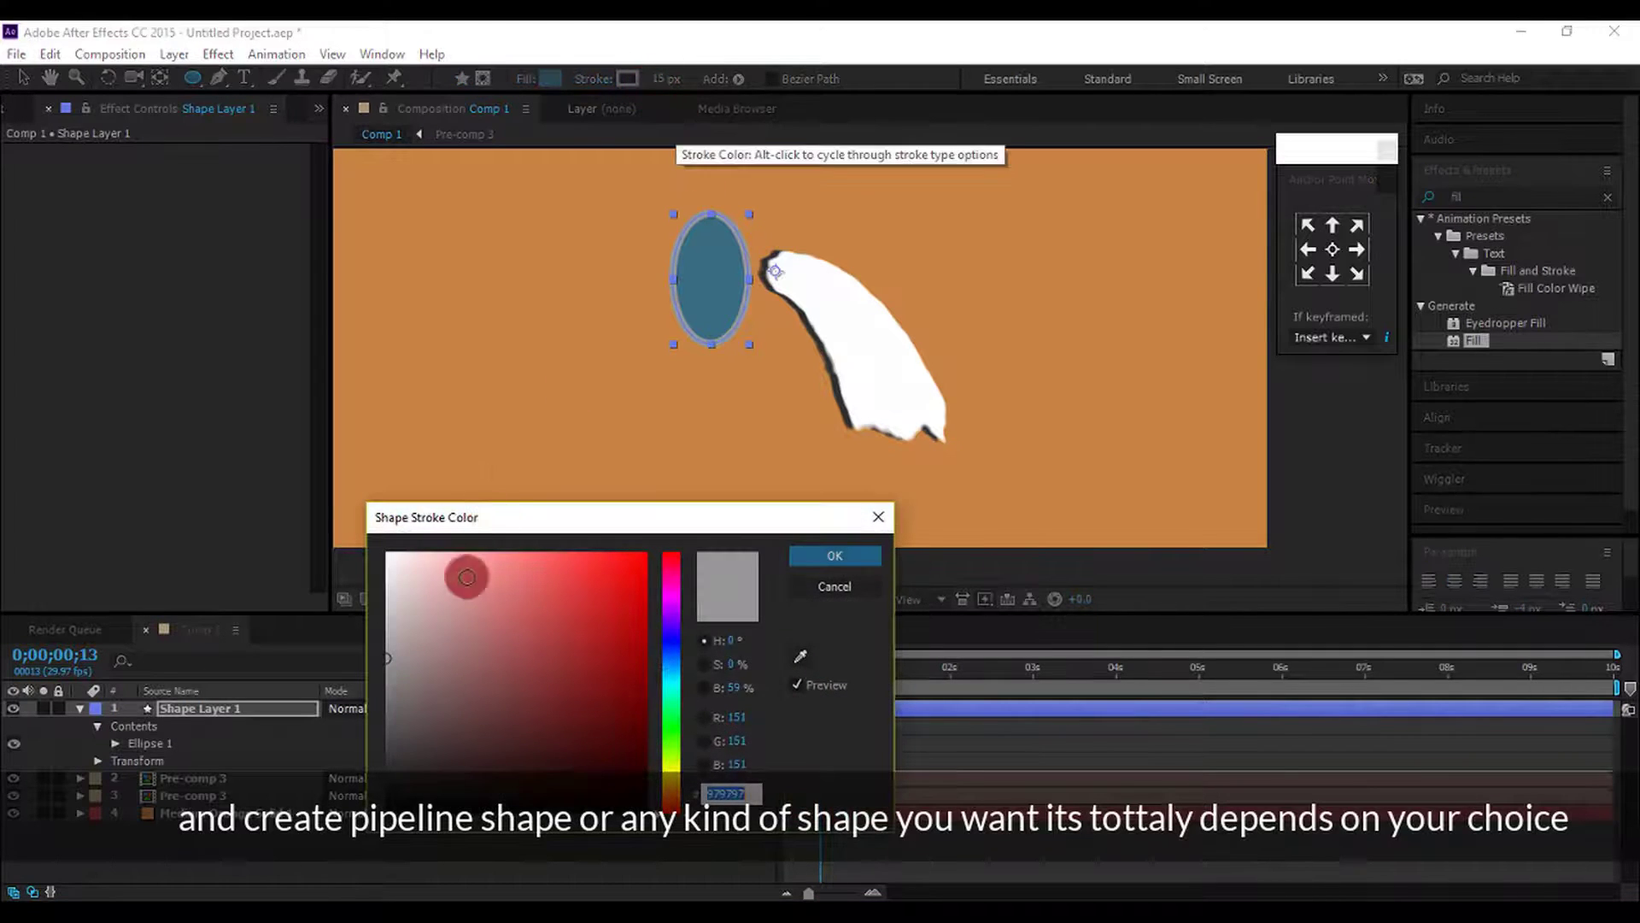
left_click_drag(467, 576, 401, 769)
left_click(820, 557)
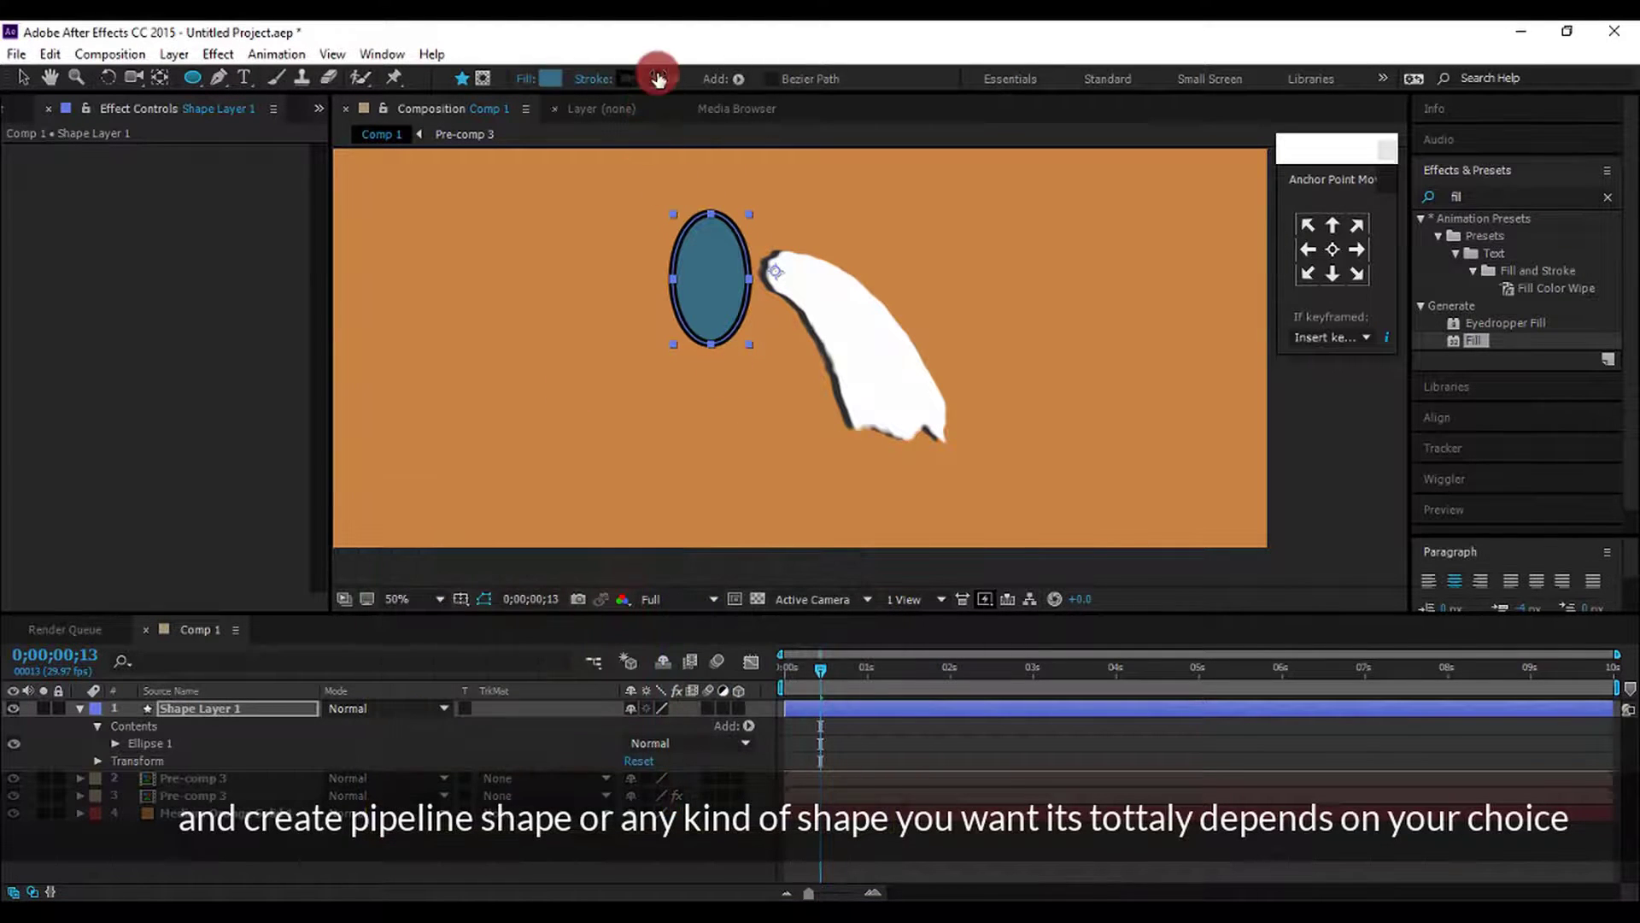
mouse_move(662, 81)
left_mouse_down()
mouse_move(647, 78)
mouse_move(674, 80)
left_mouse_up()
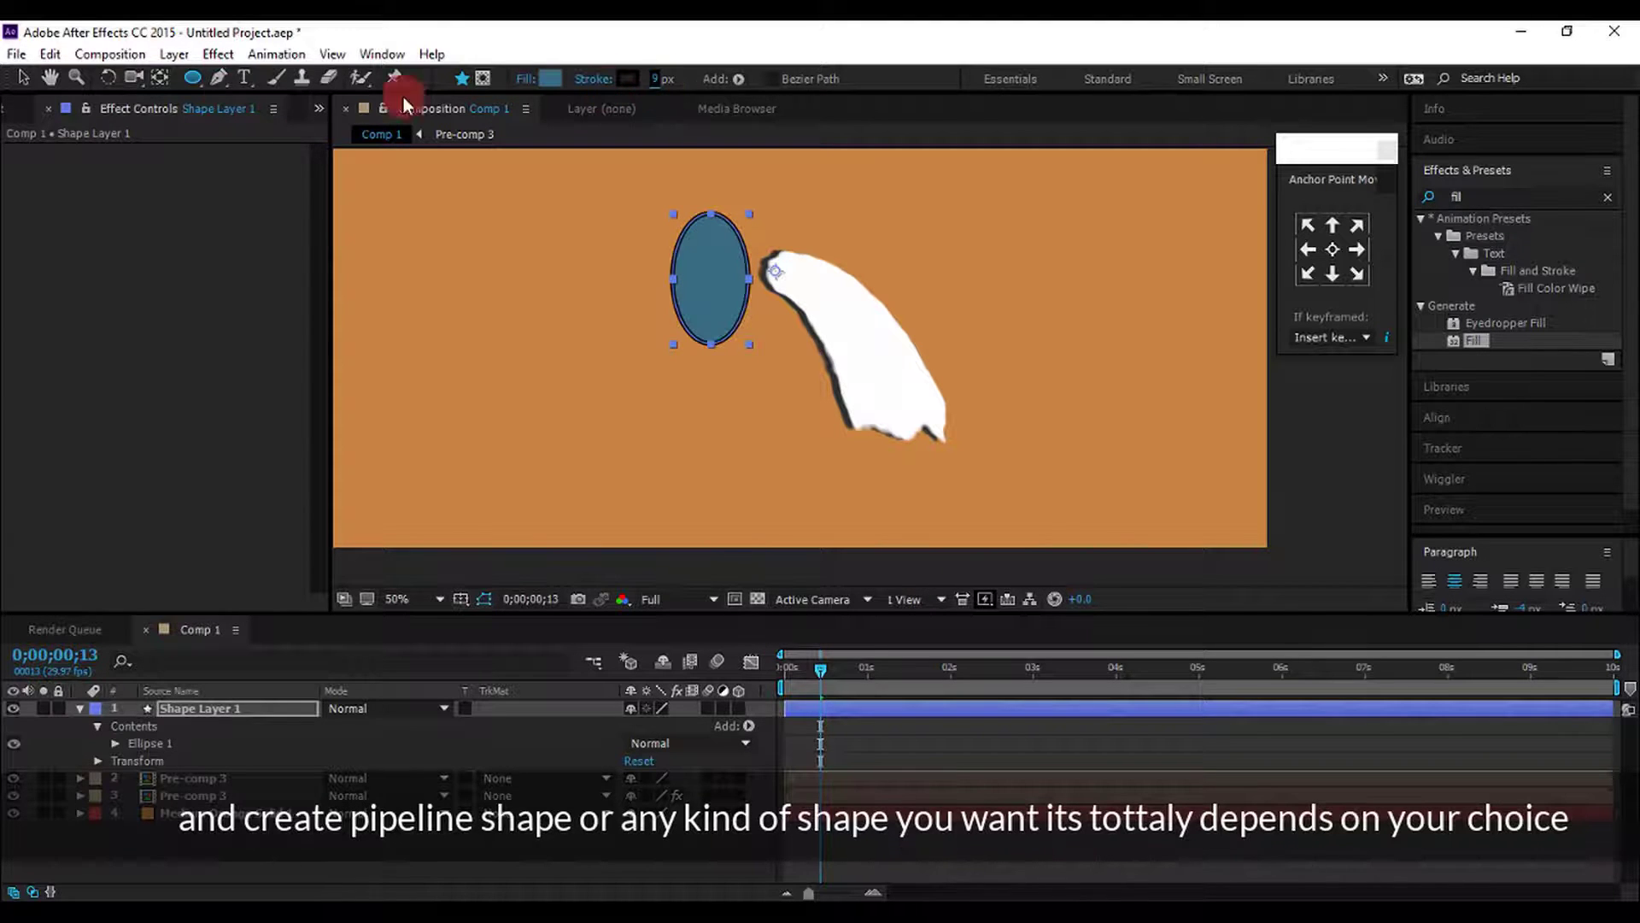
left_click(23, 77)
left_click(205, 801)
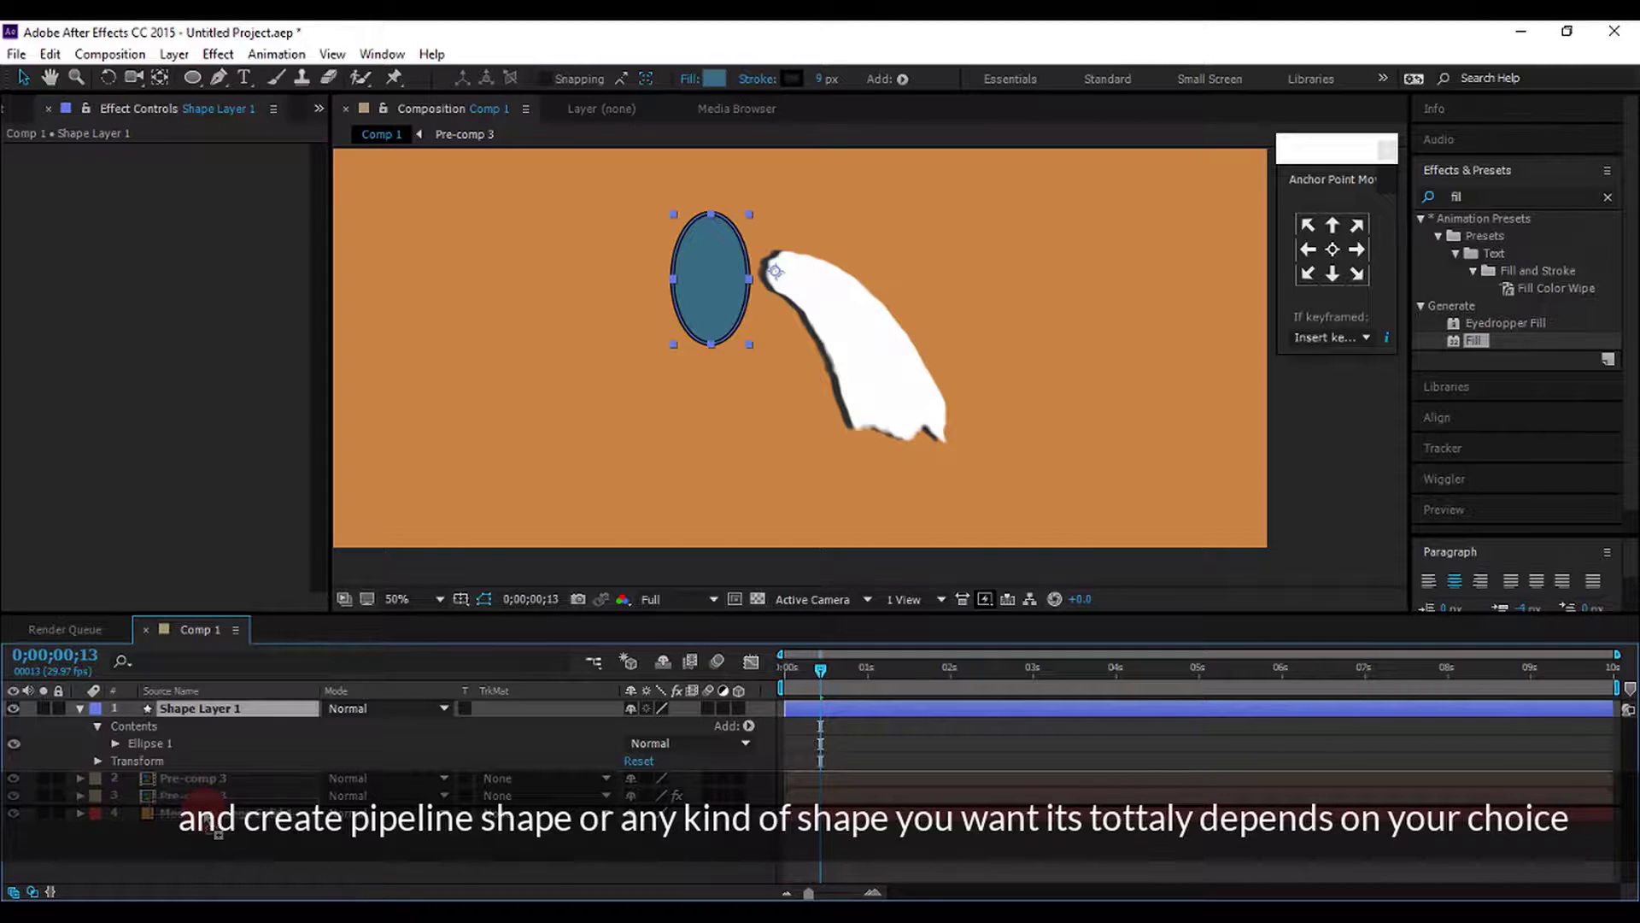
Move the ellipse layer below the Pre-comp 3 layers and position it at the stream's top
left_click_drag(210, 824, 210, 816)
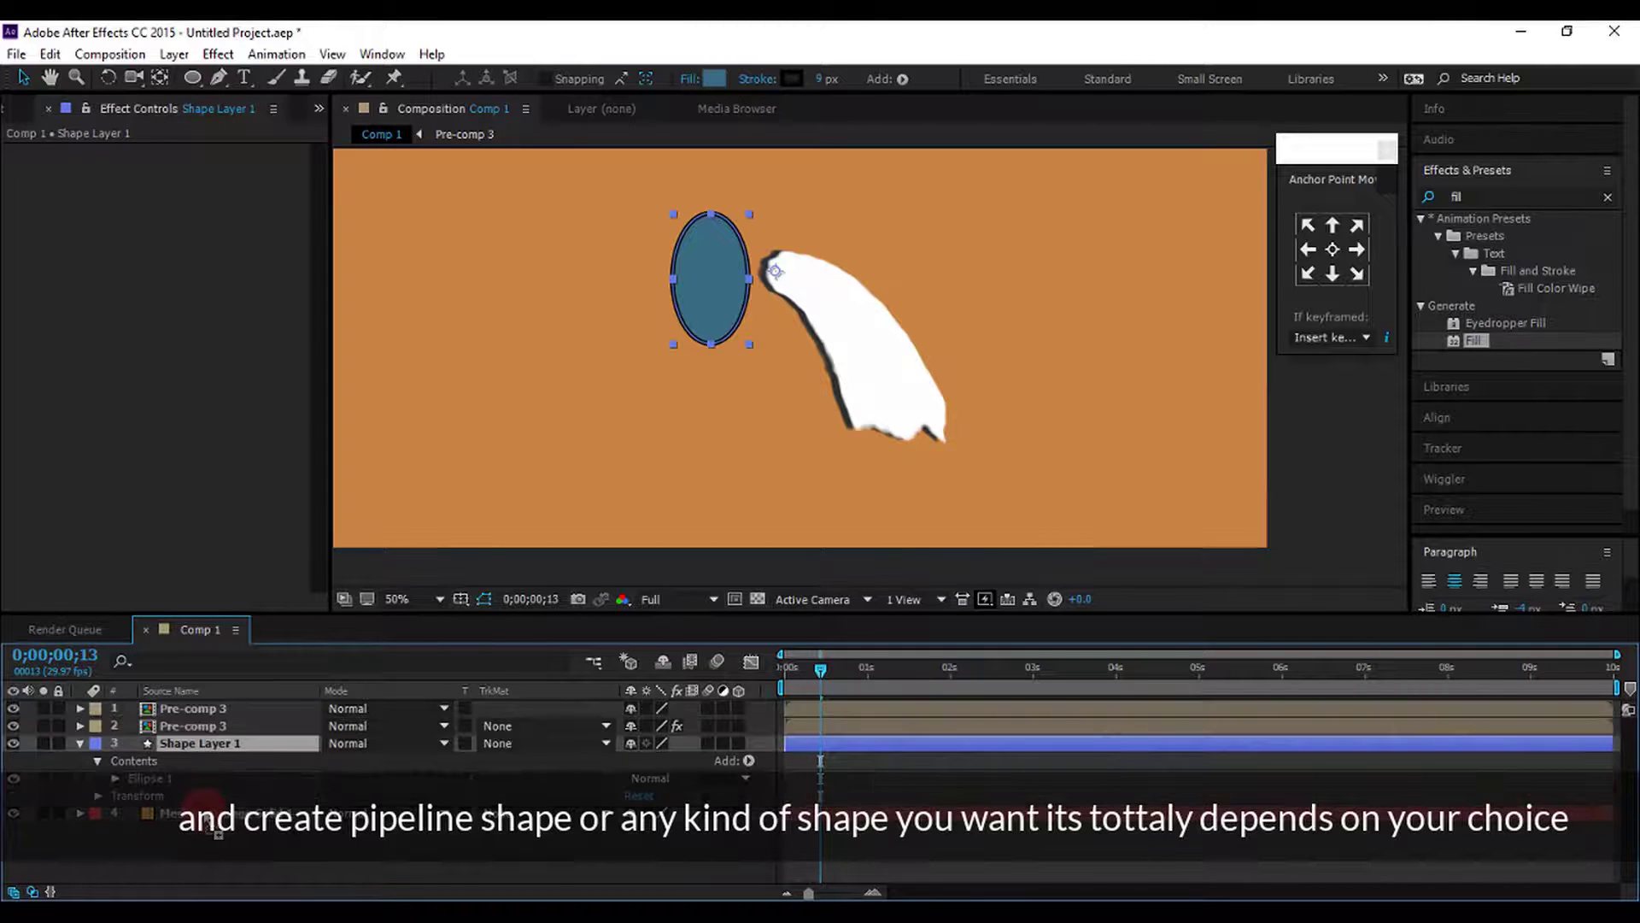
left_click_drag(678, 331, 755, 320)
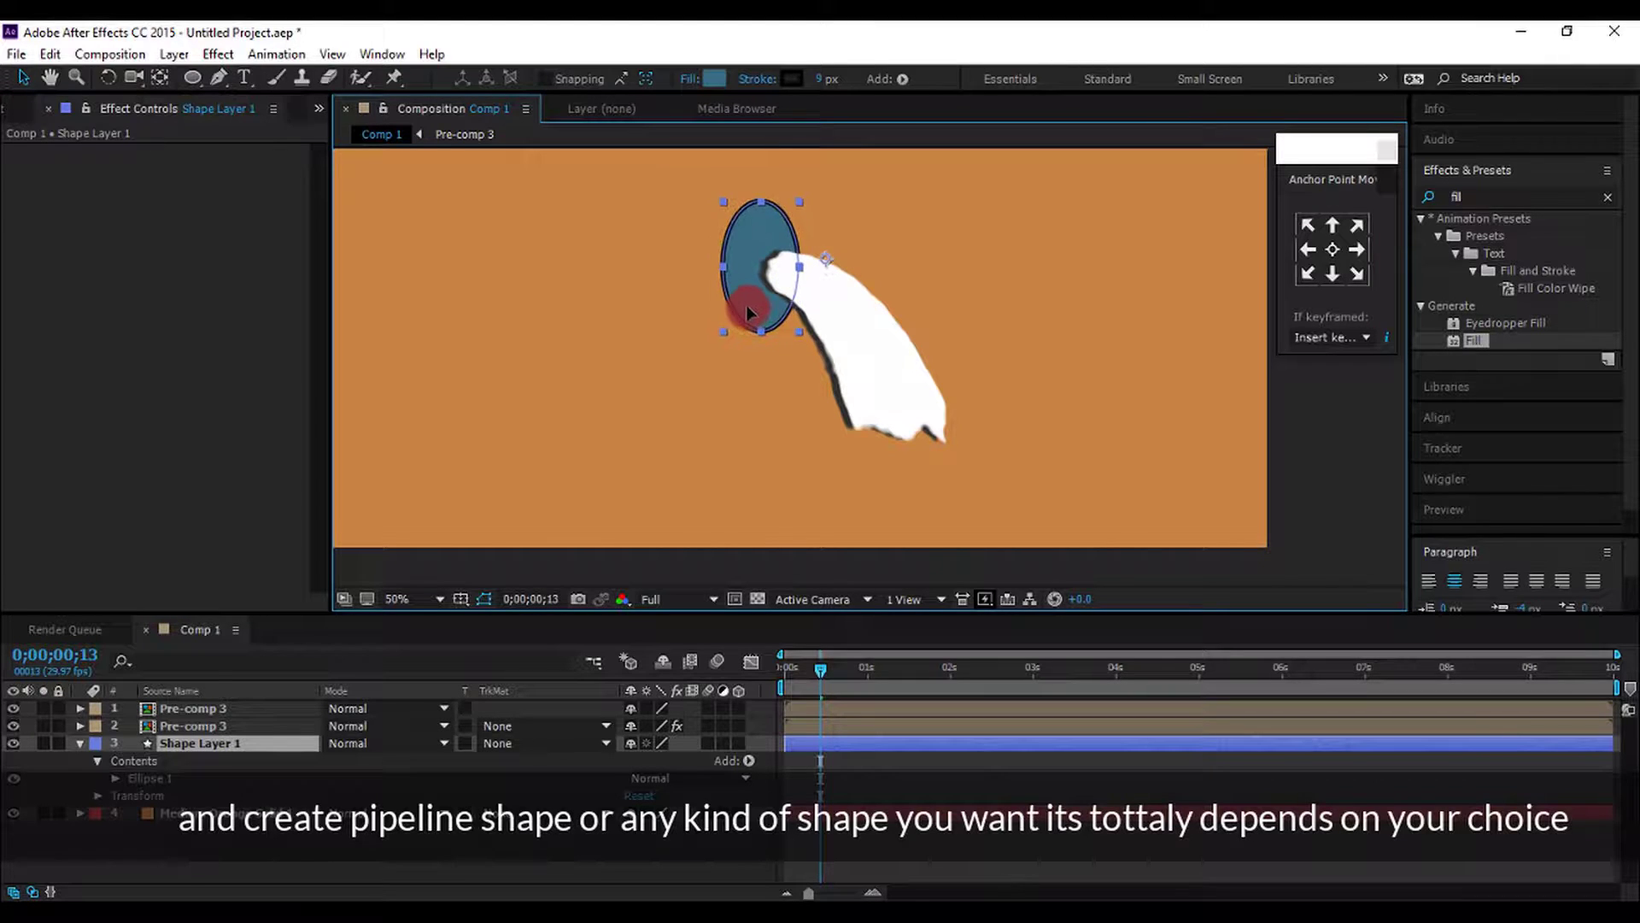
left_click_drag(755, 320, 751, 324)
key("Return")
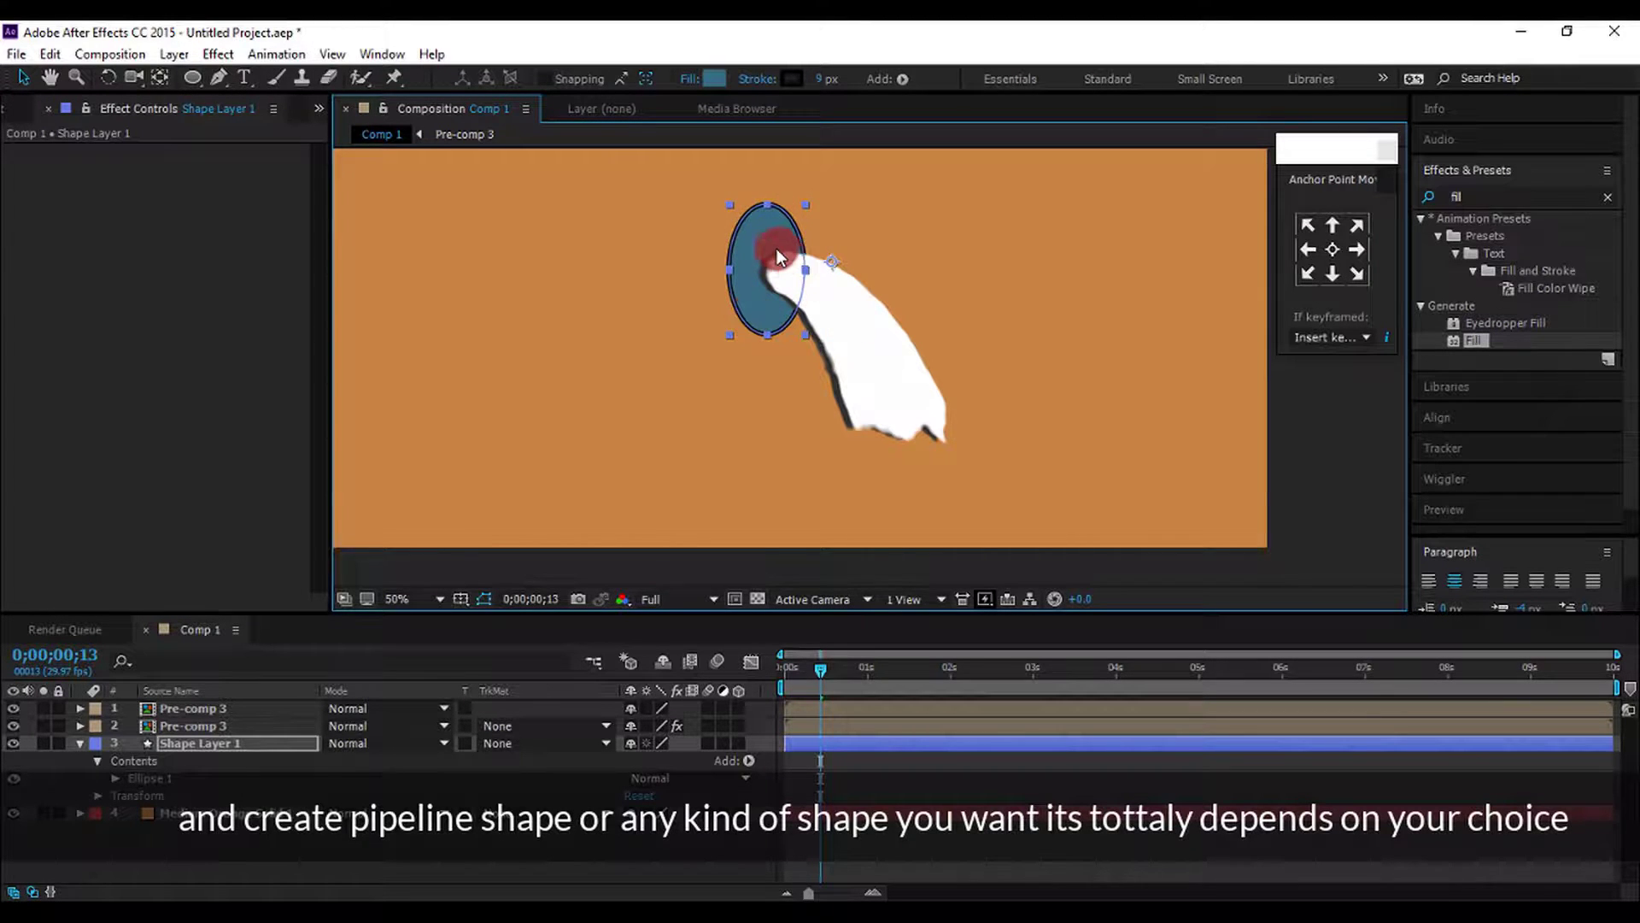
scroll(777, 248, "up", 4)
left_click(168, 745)
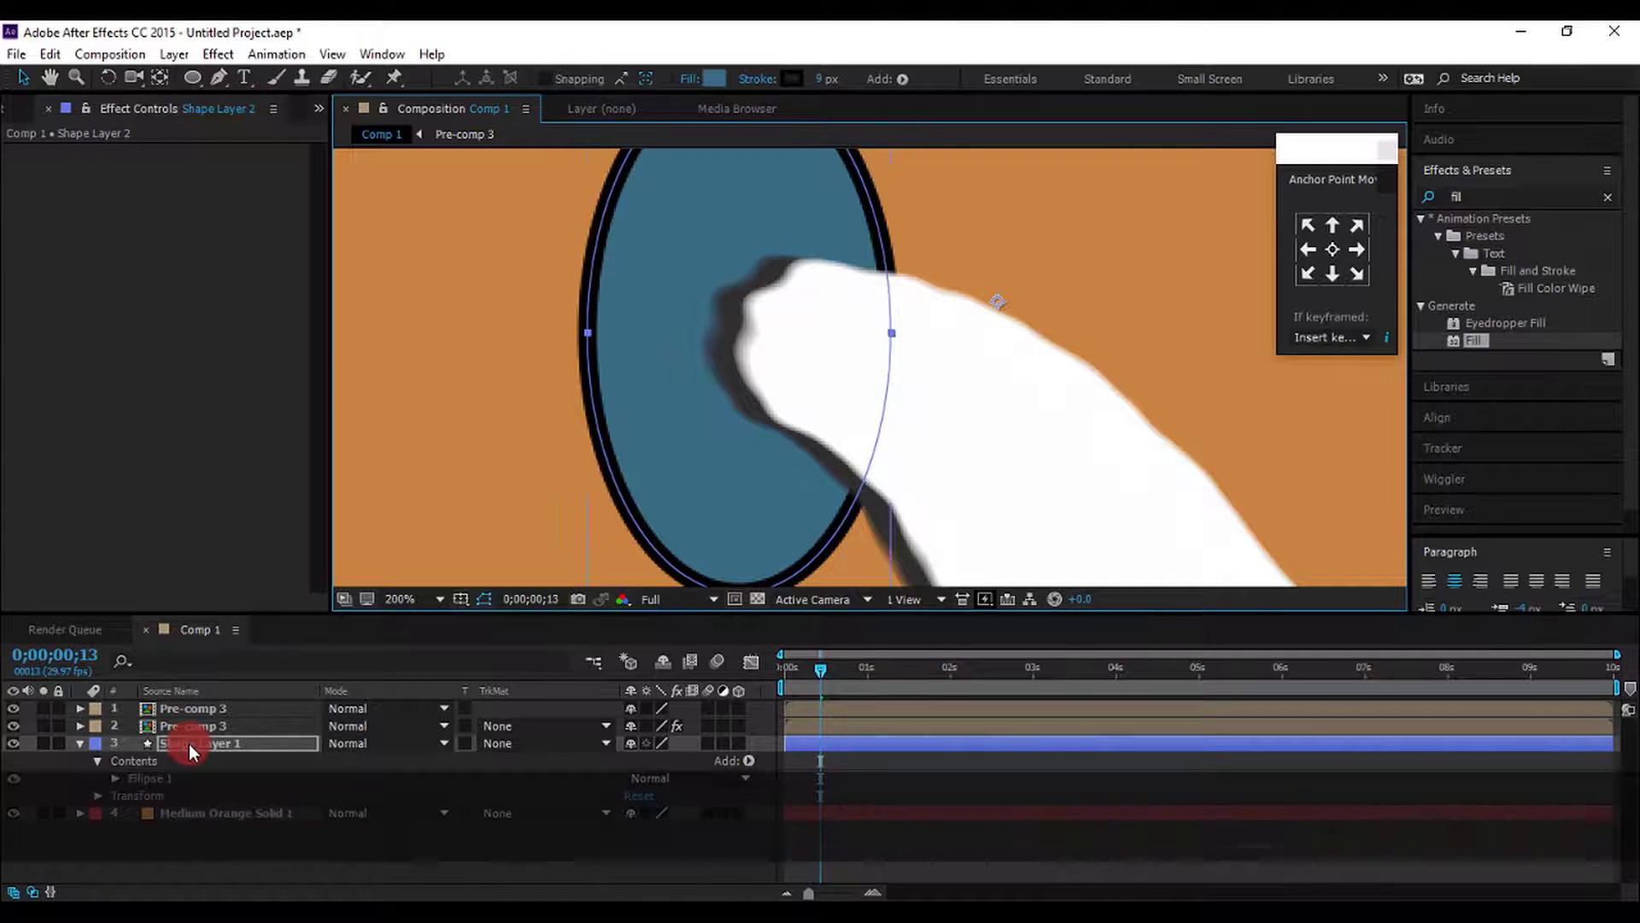
Duplicate the ellipse, center its anchor point, and shrink the copy into a narrower inner opening
key("ctrl+d")
left_click(238, 745)
left_click(1331, 256)
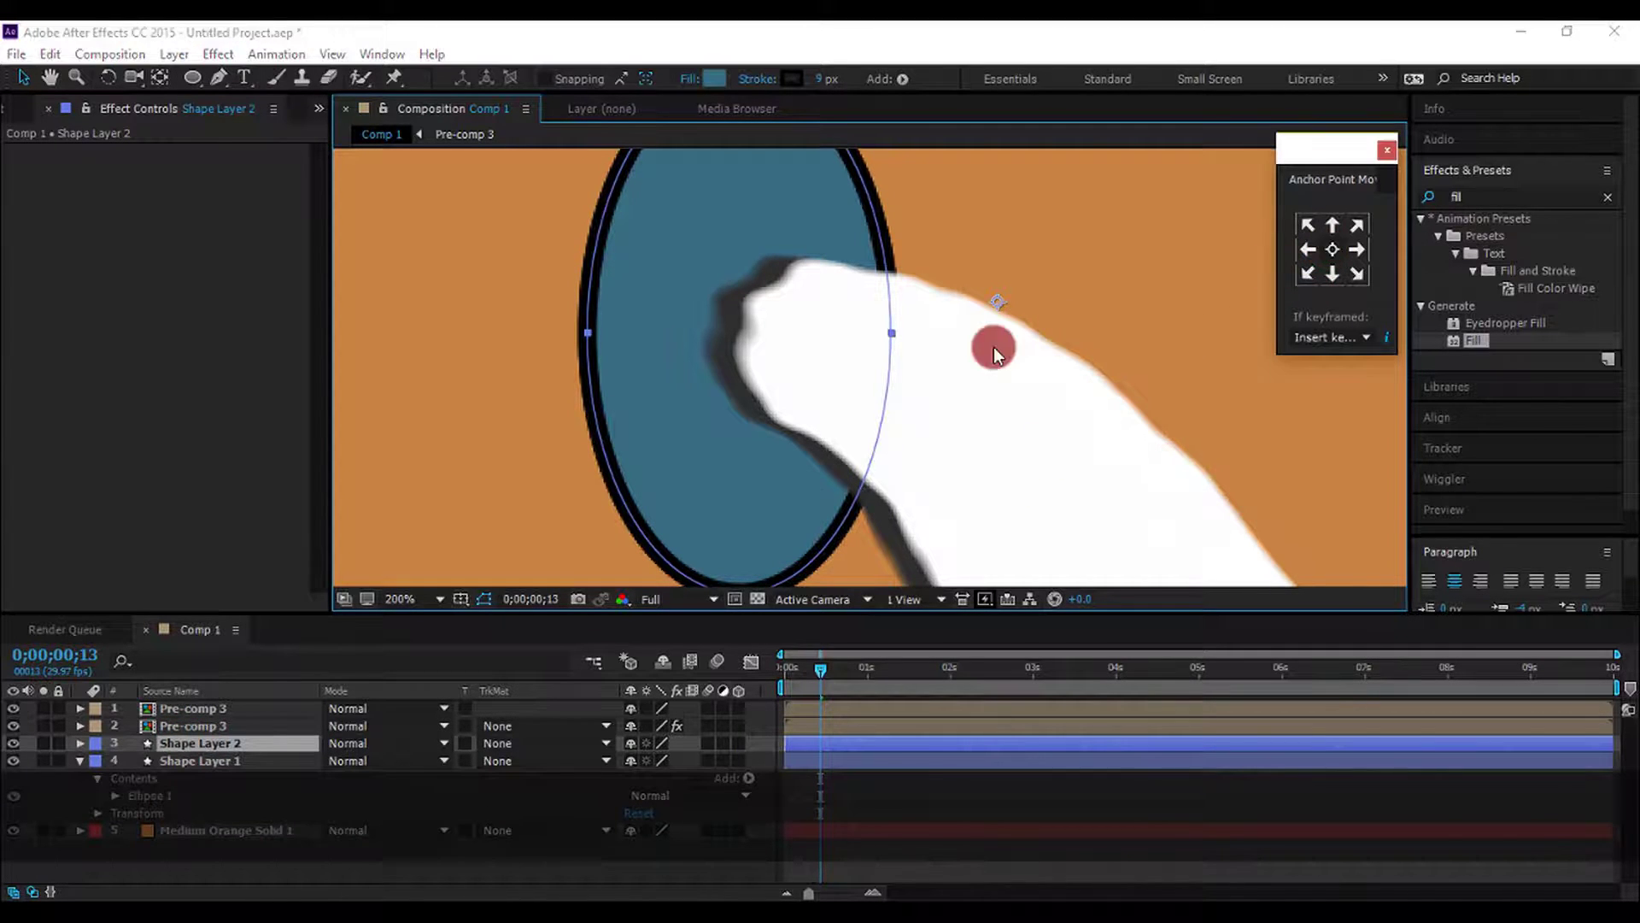
scroll(888, 347, "down", 2)
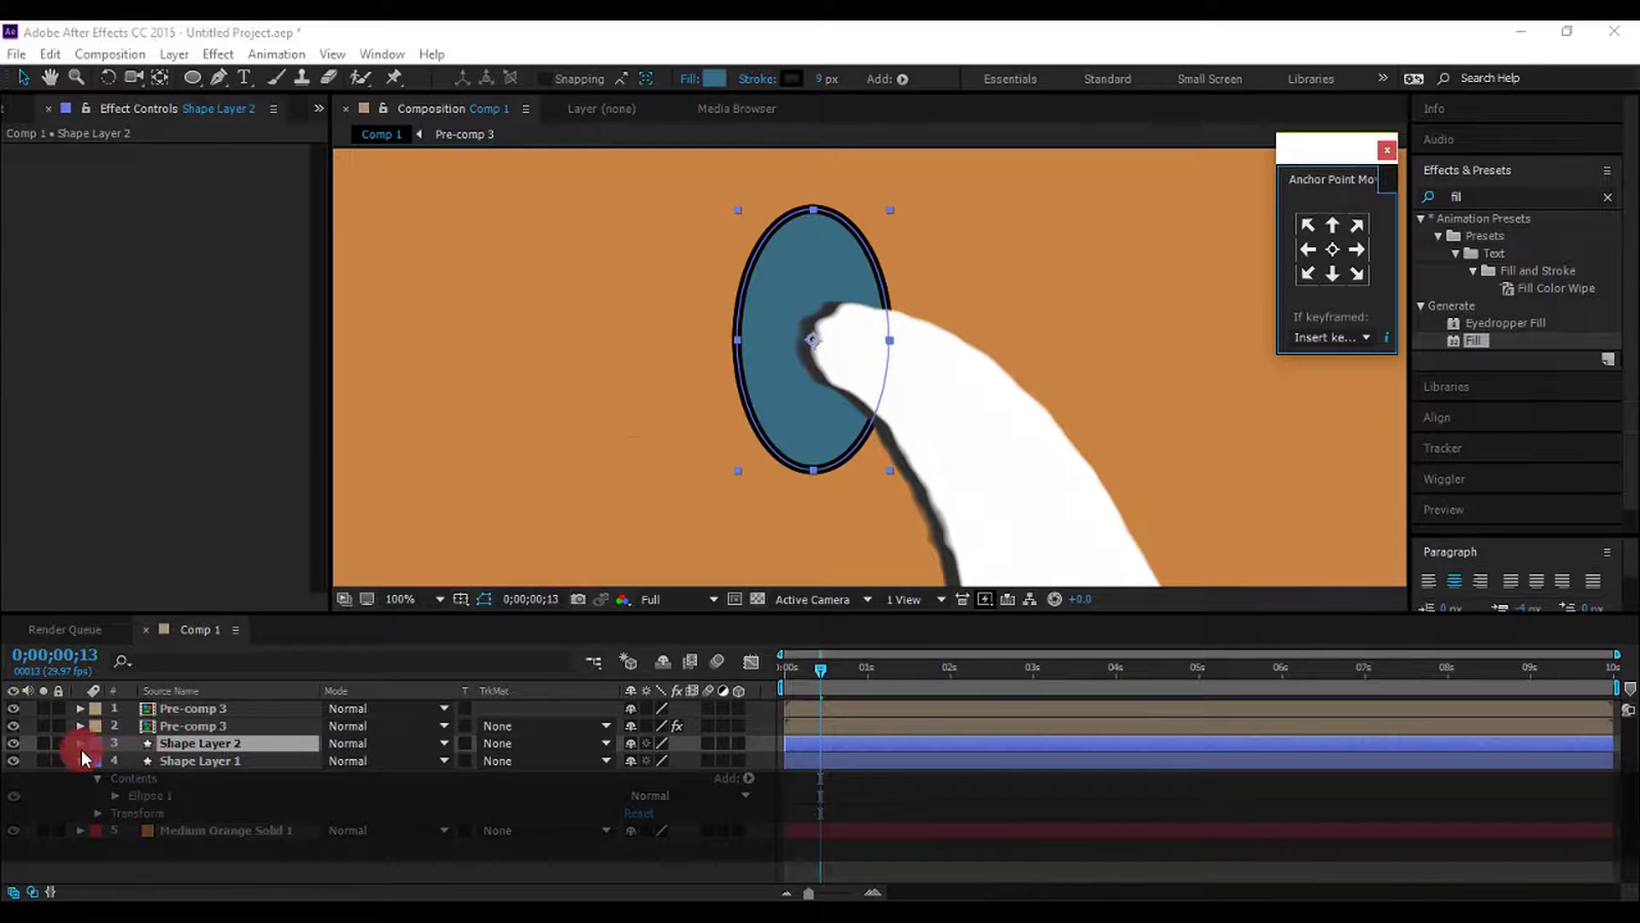
left_click(710, 375)
left_click_drag(741, 340, 767, 305)
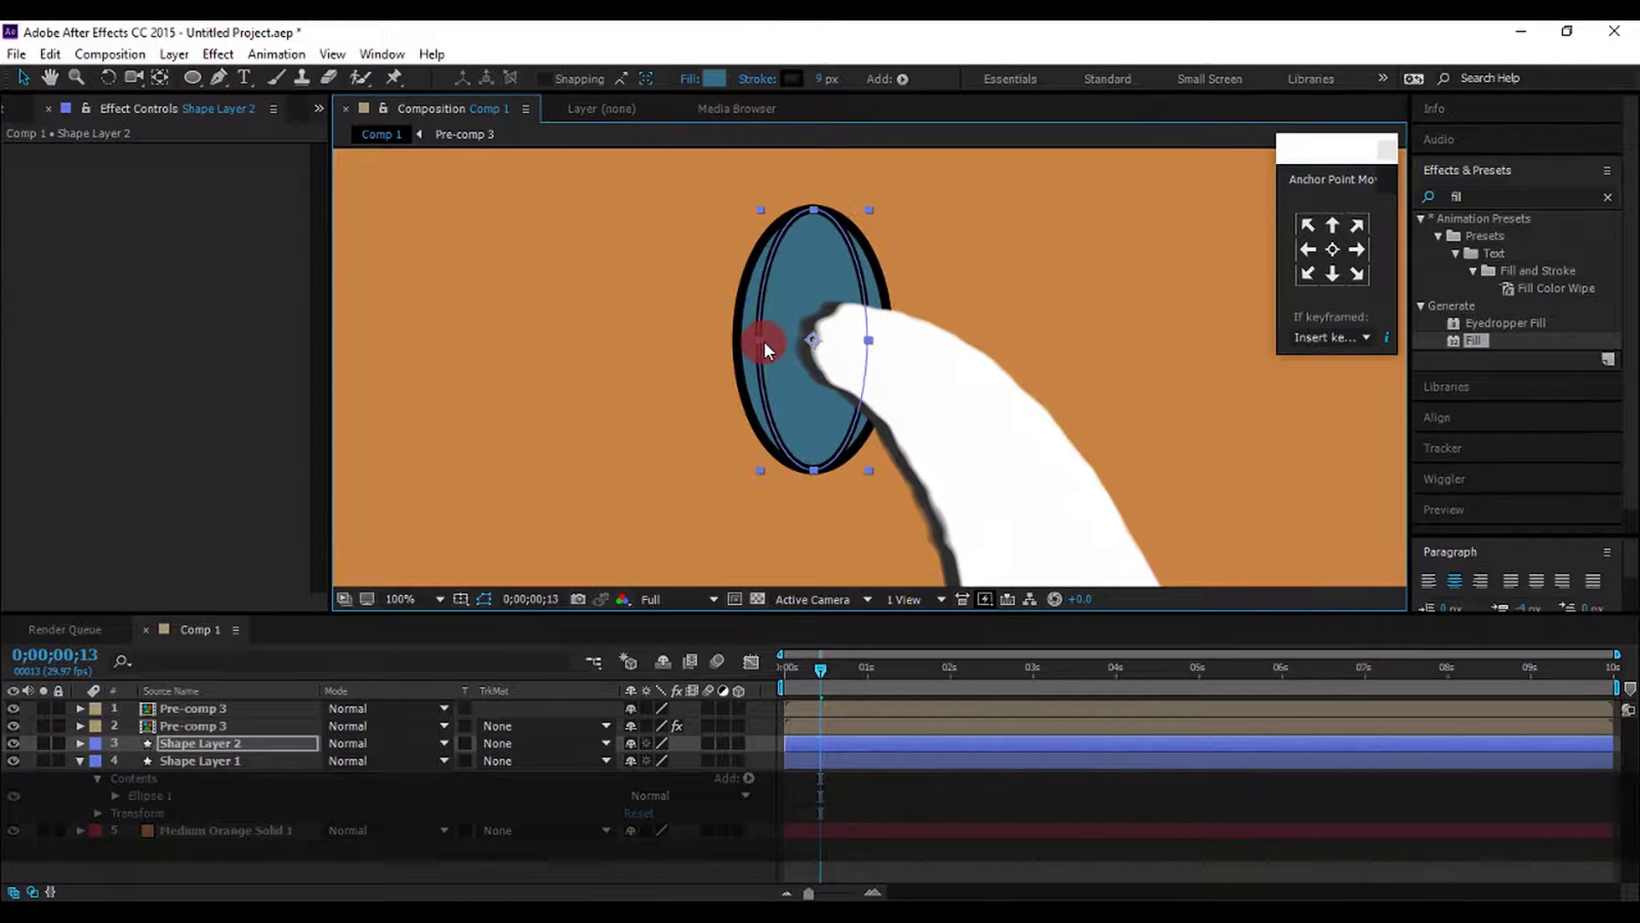
left_click_drag(817, 205, 827, 342)
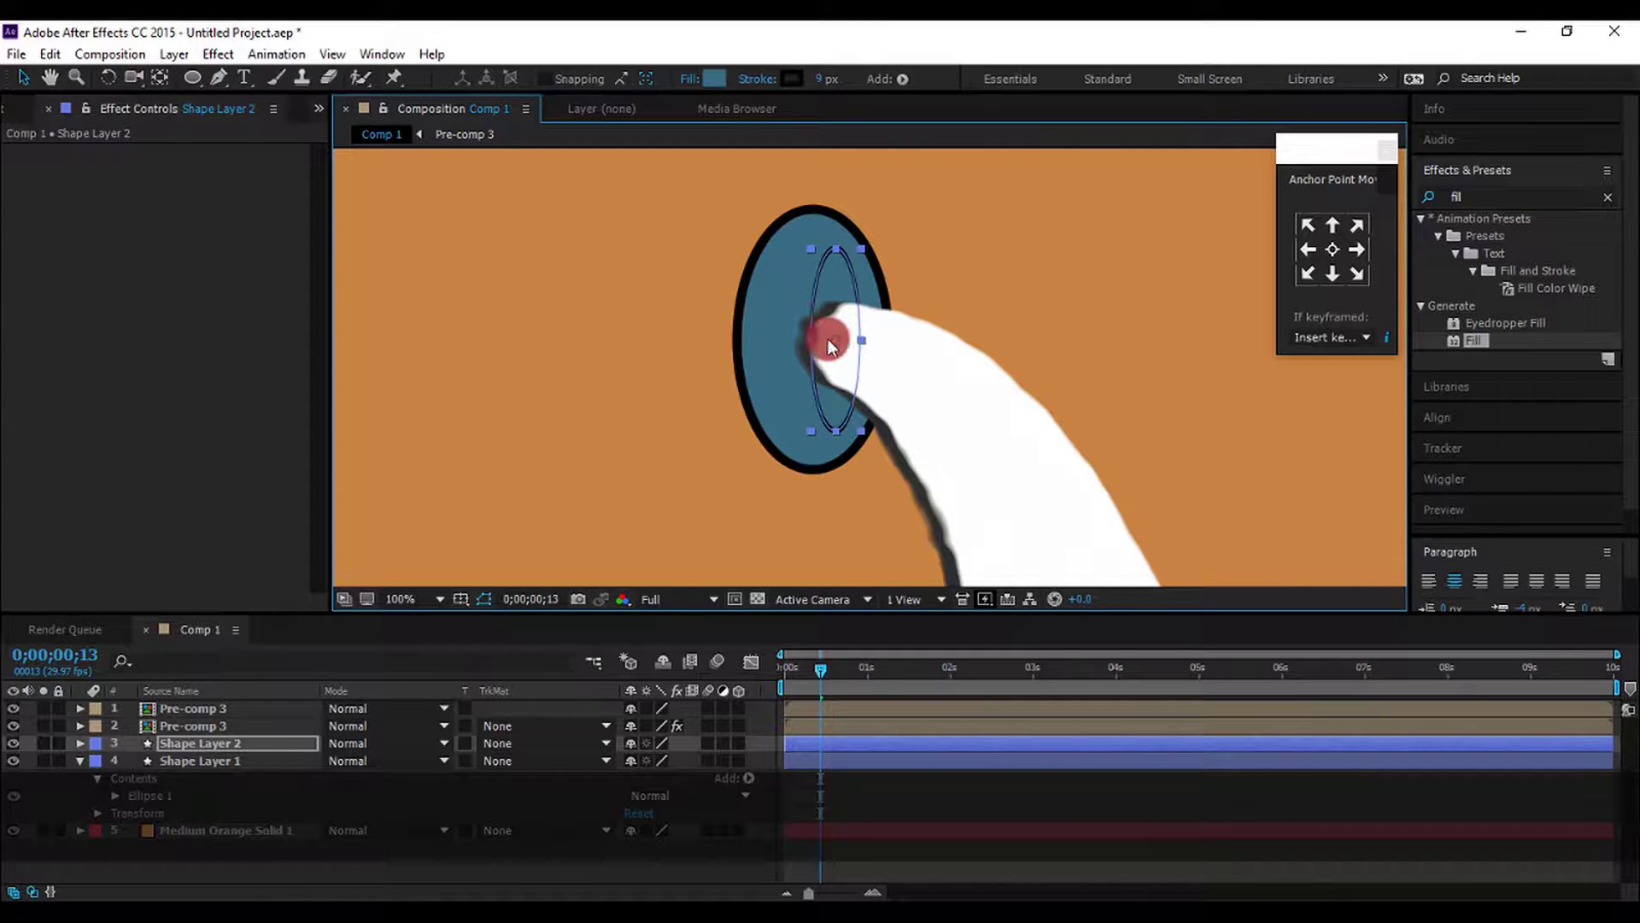
scroll(828, 343, "up", 1)
left_click_drag(841, 542, 840, 489)
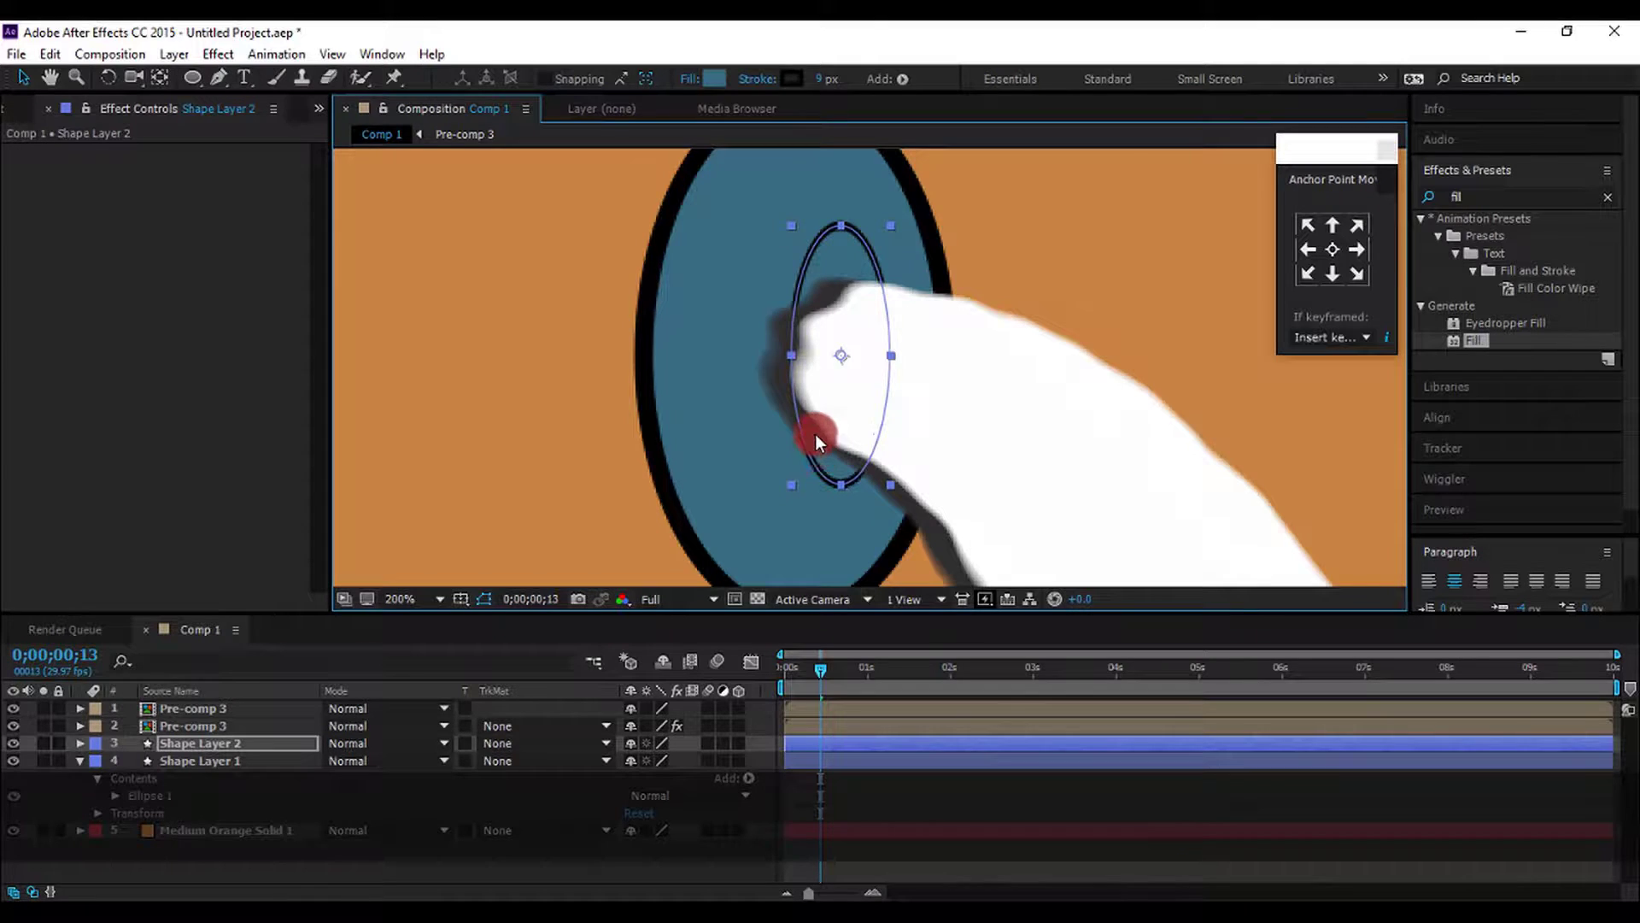
scroll(815, 434, "up", 1)
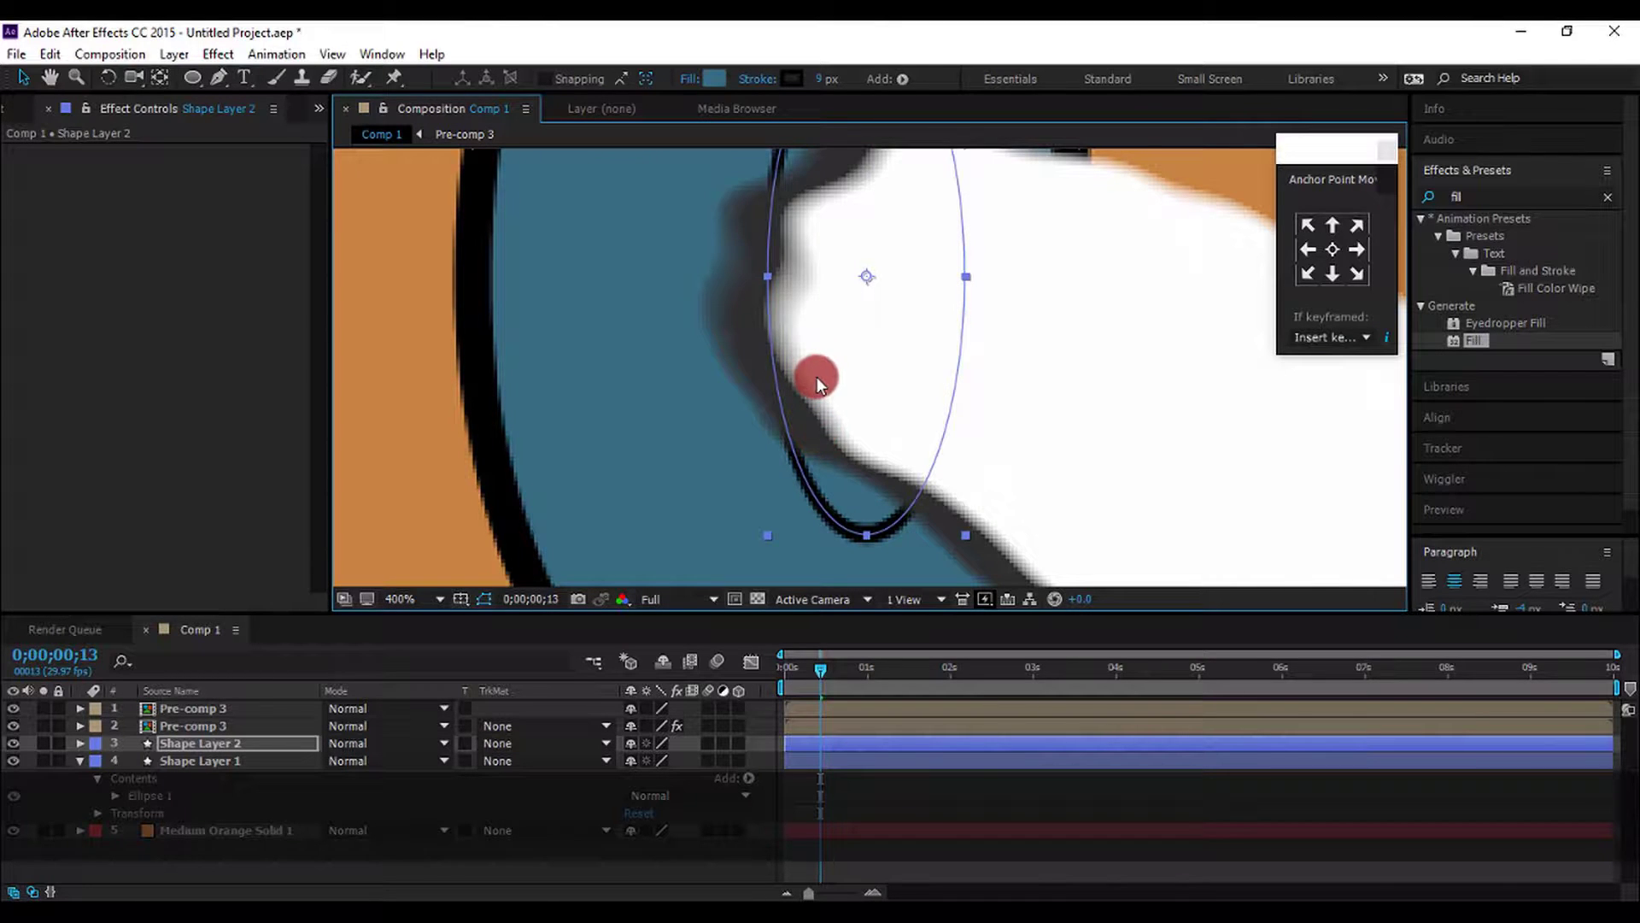
scroll(774, 258, "up", 1)
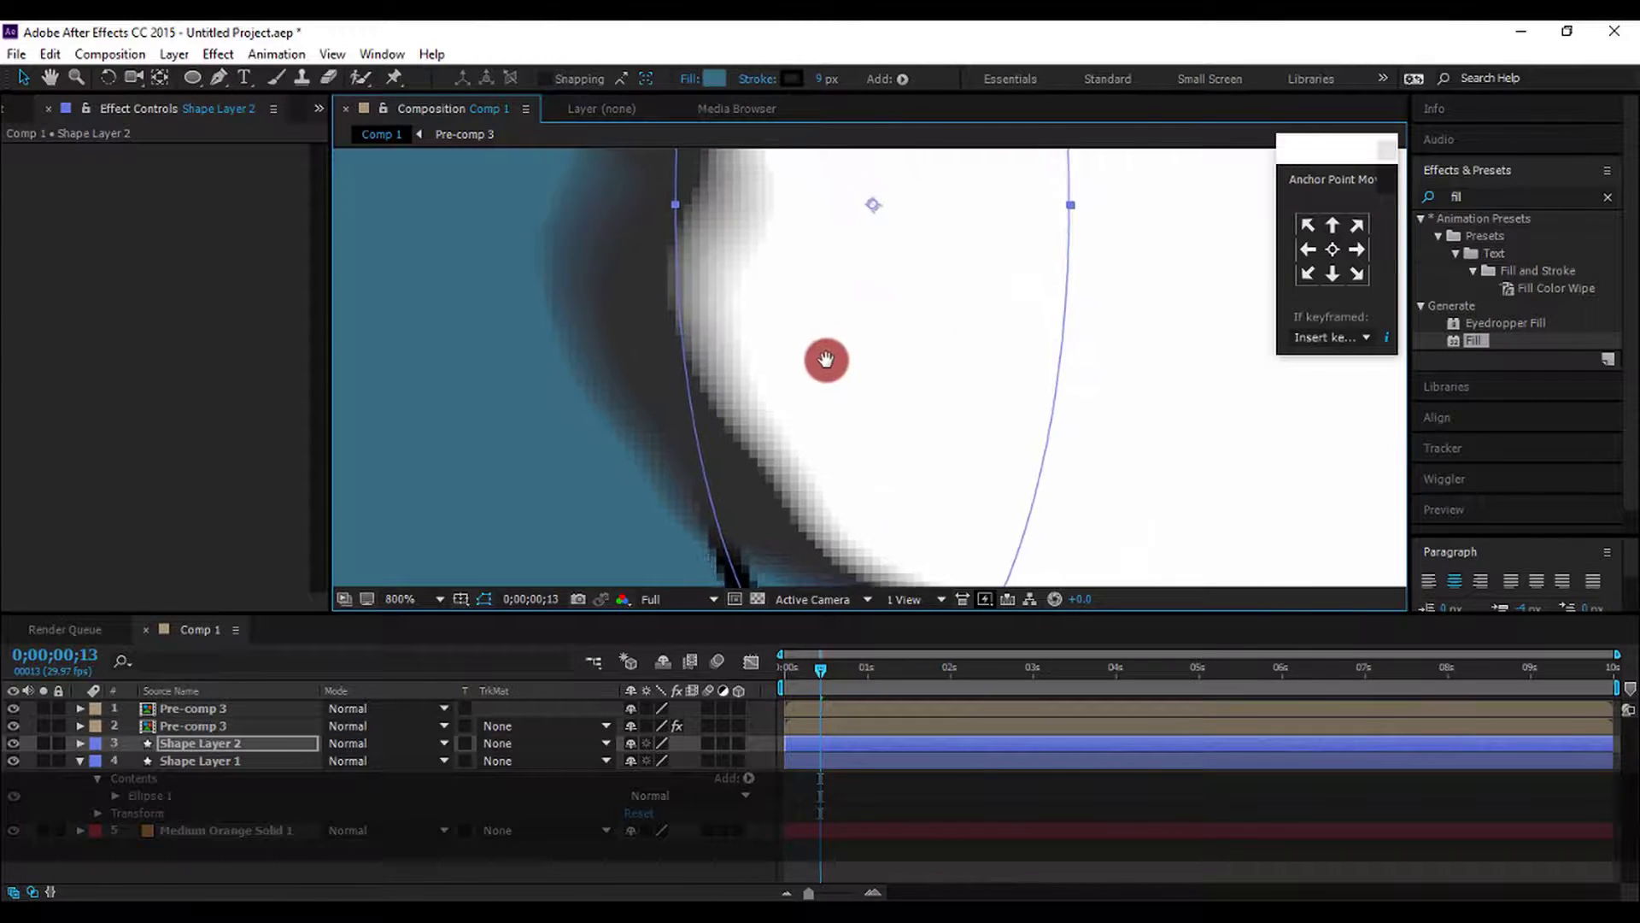
left_click_drag(826, 359, 856, 448)
scroll(762, 270, "down", 1)
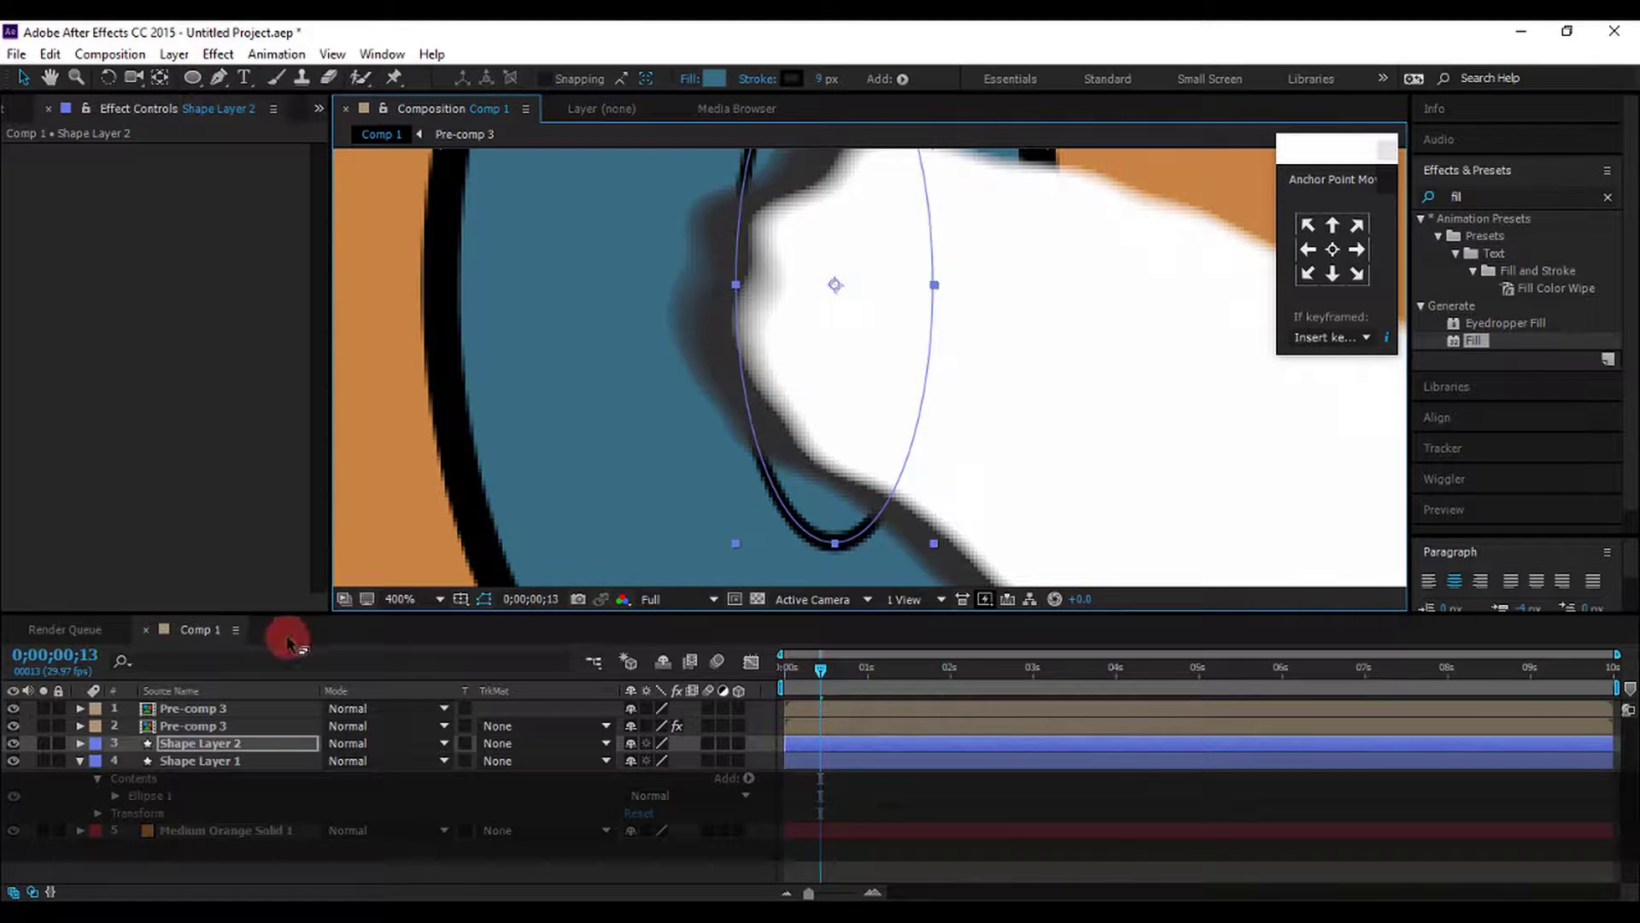
Select both Pre-comp 3 layers and pre-compose them into Pre-comp 4
left_click(229, 724)
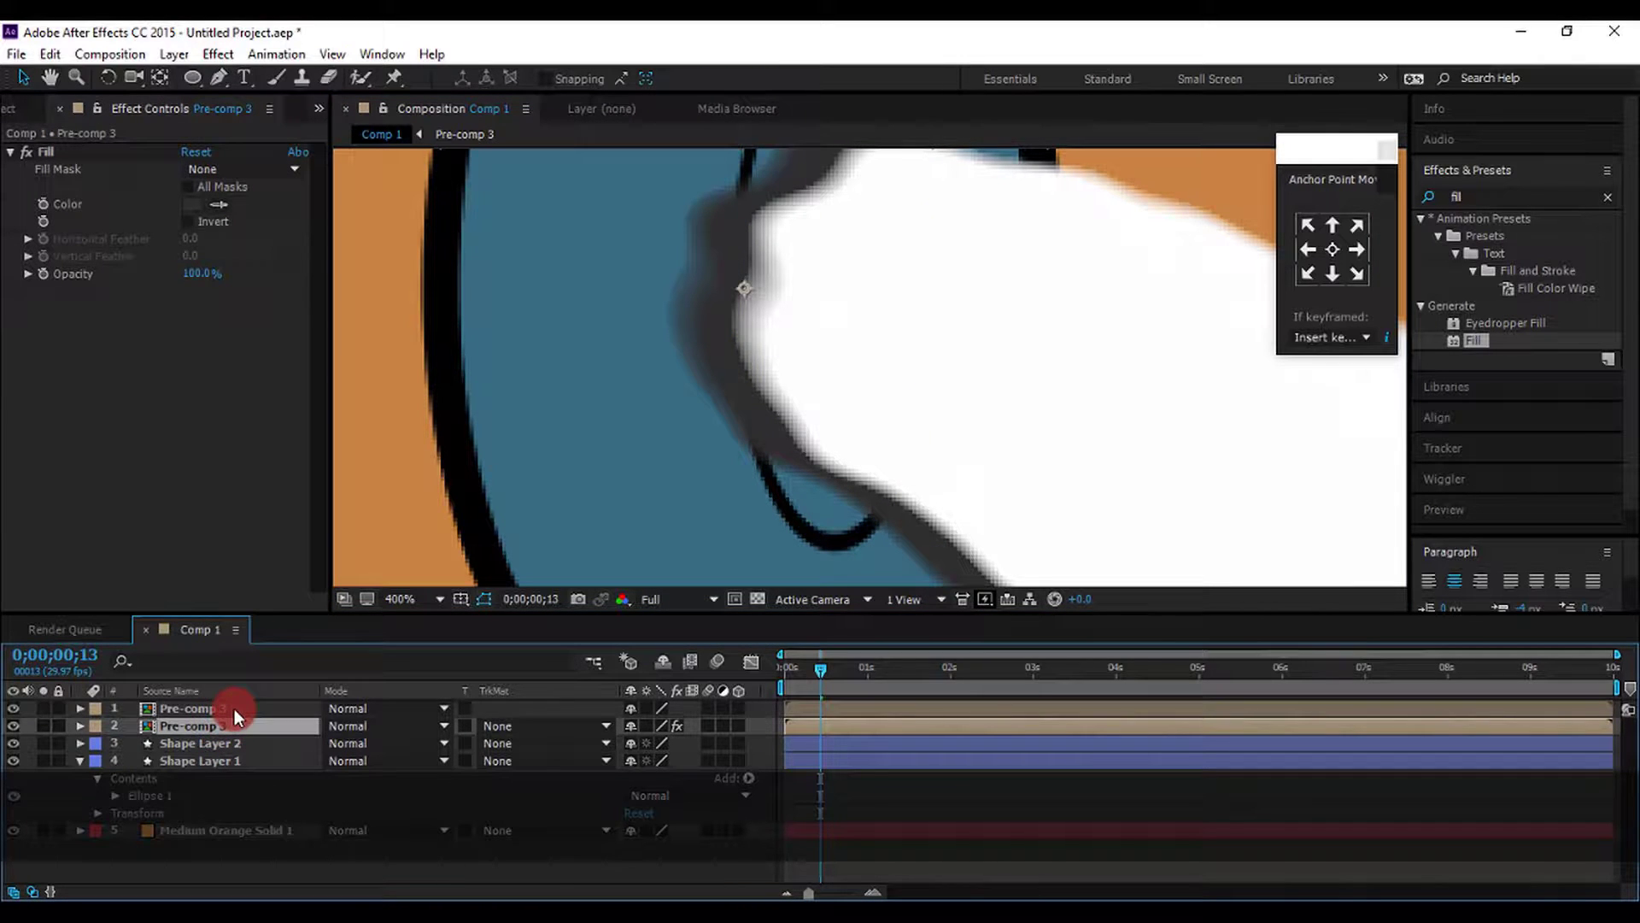
left_click(234, 709, "ctrl")
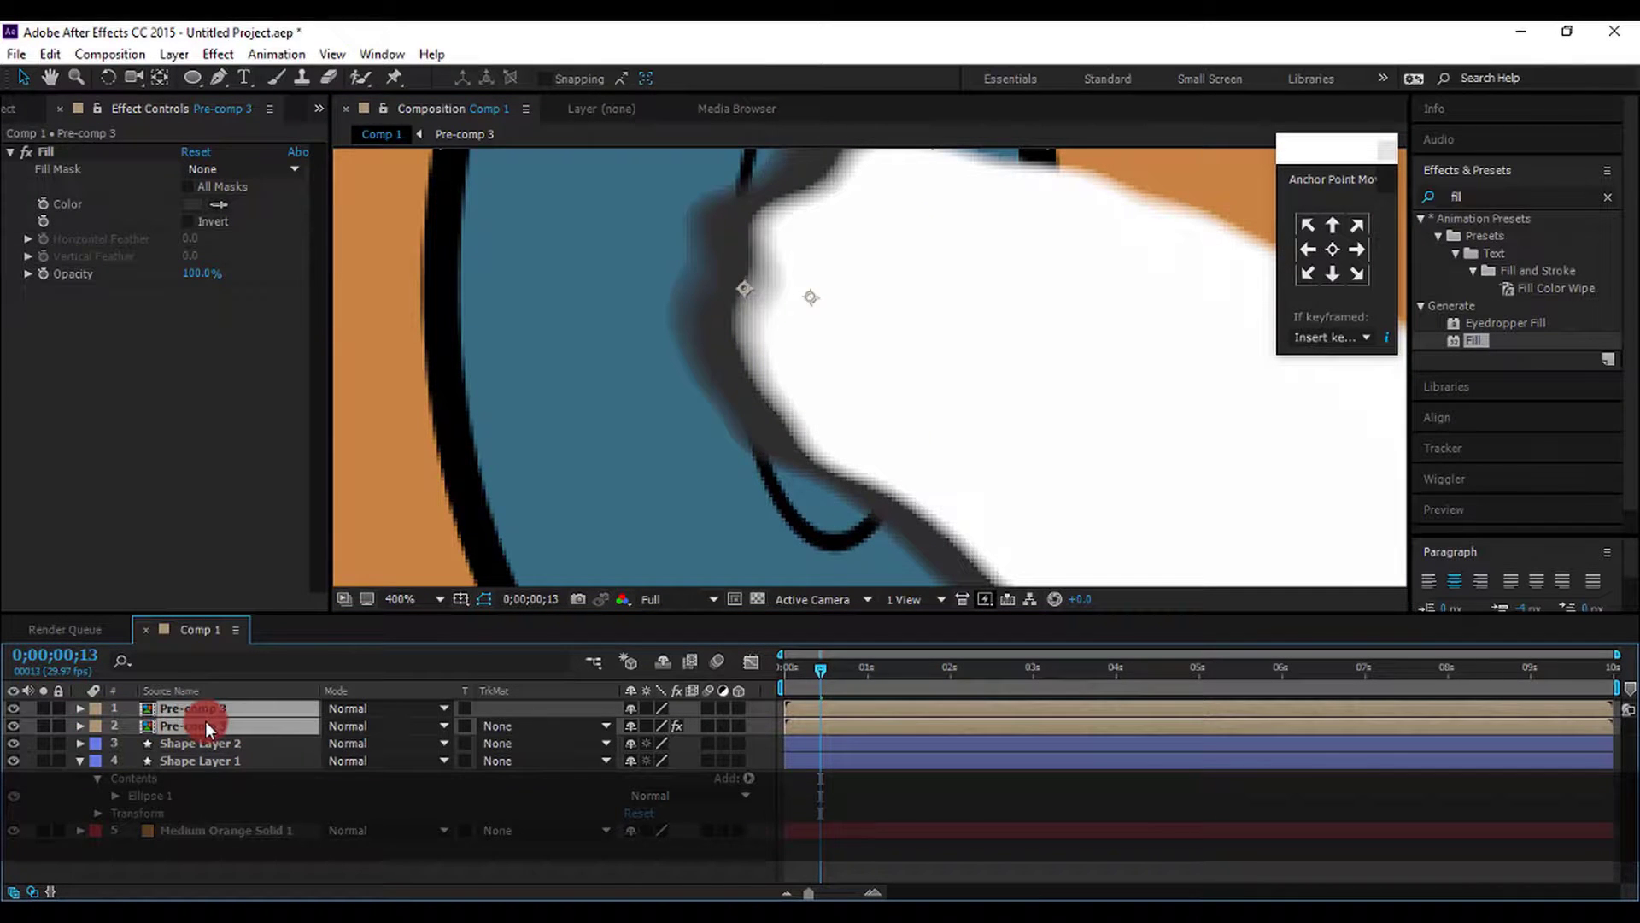
right_click(205, 721)
left_click(183, 721)
right_click(183, 721)
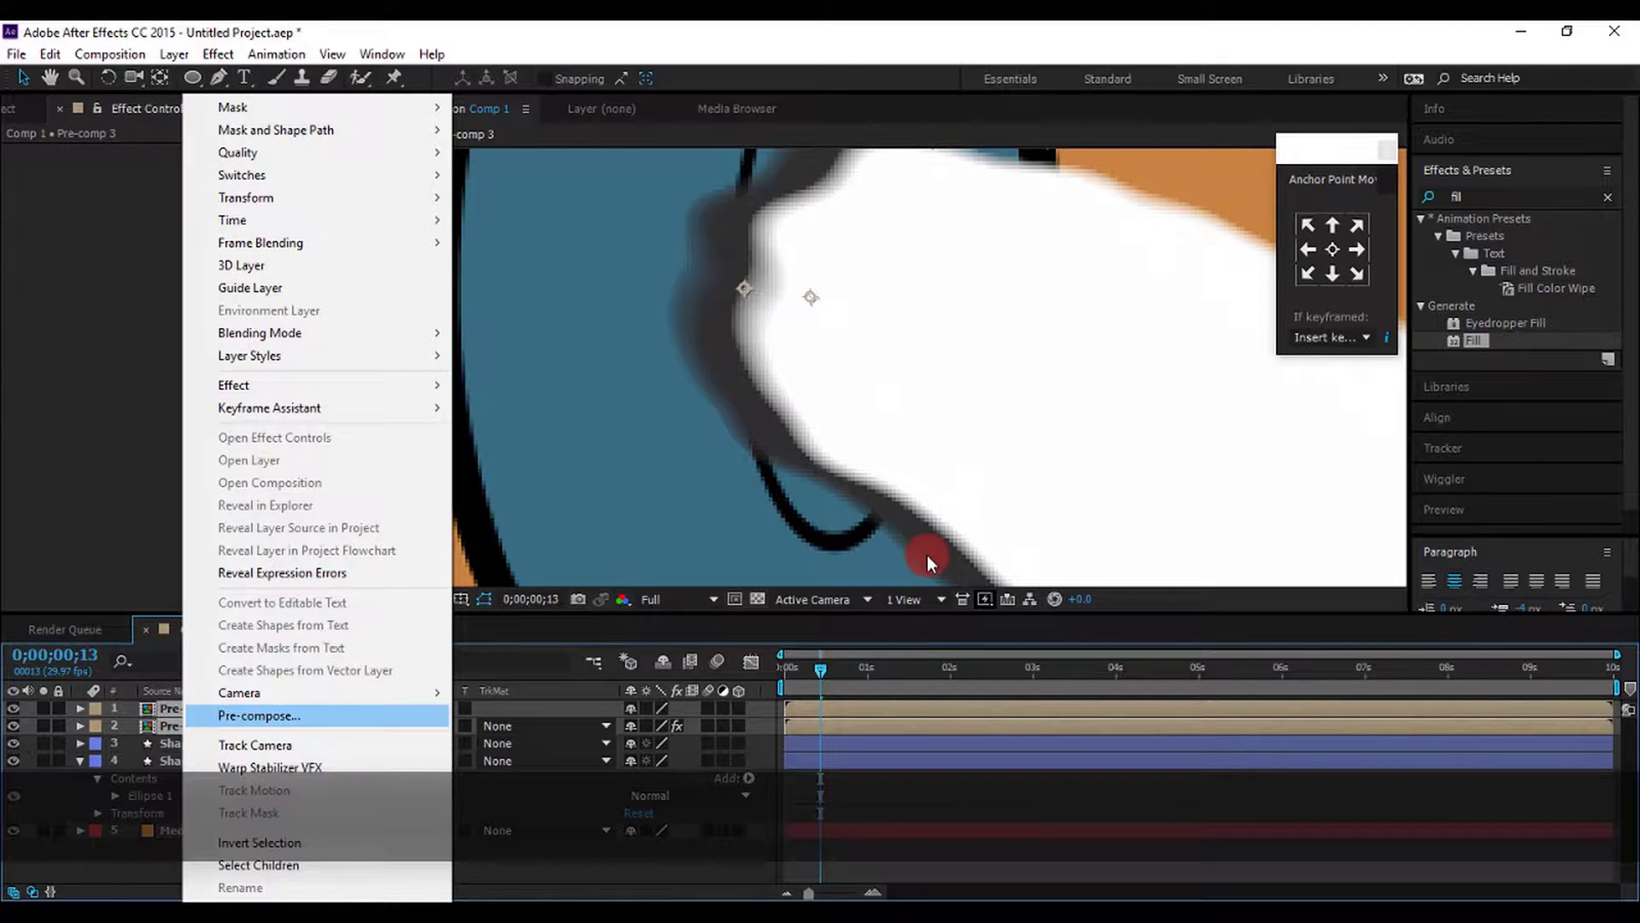
key("Return")
left_click(880, 581)
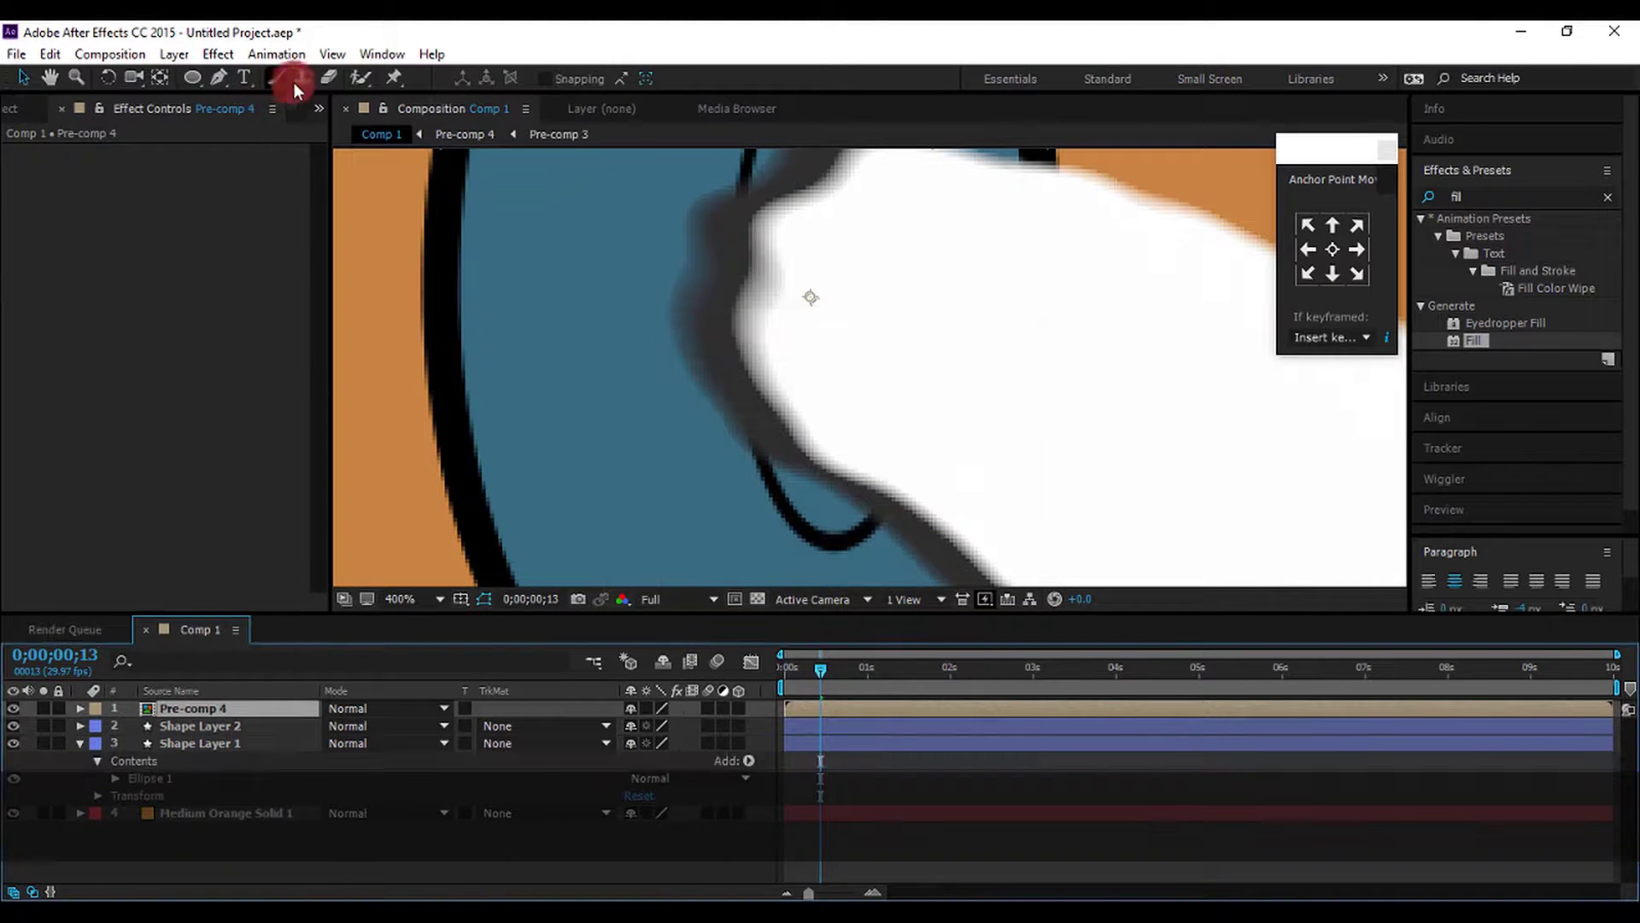
left_click(224, 76)
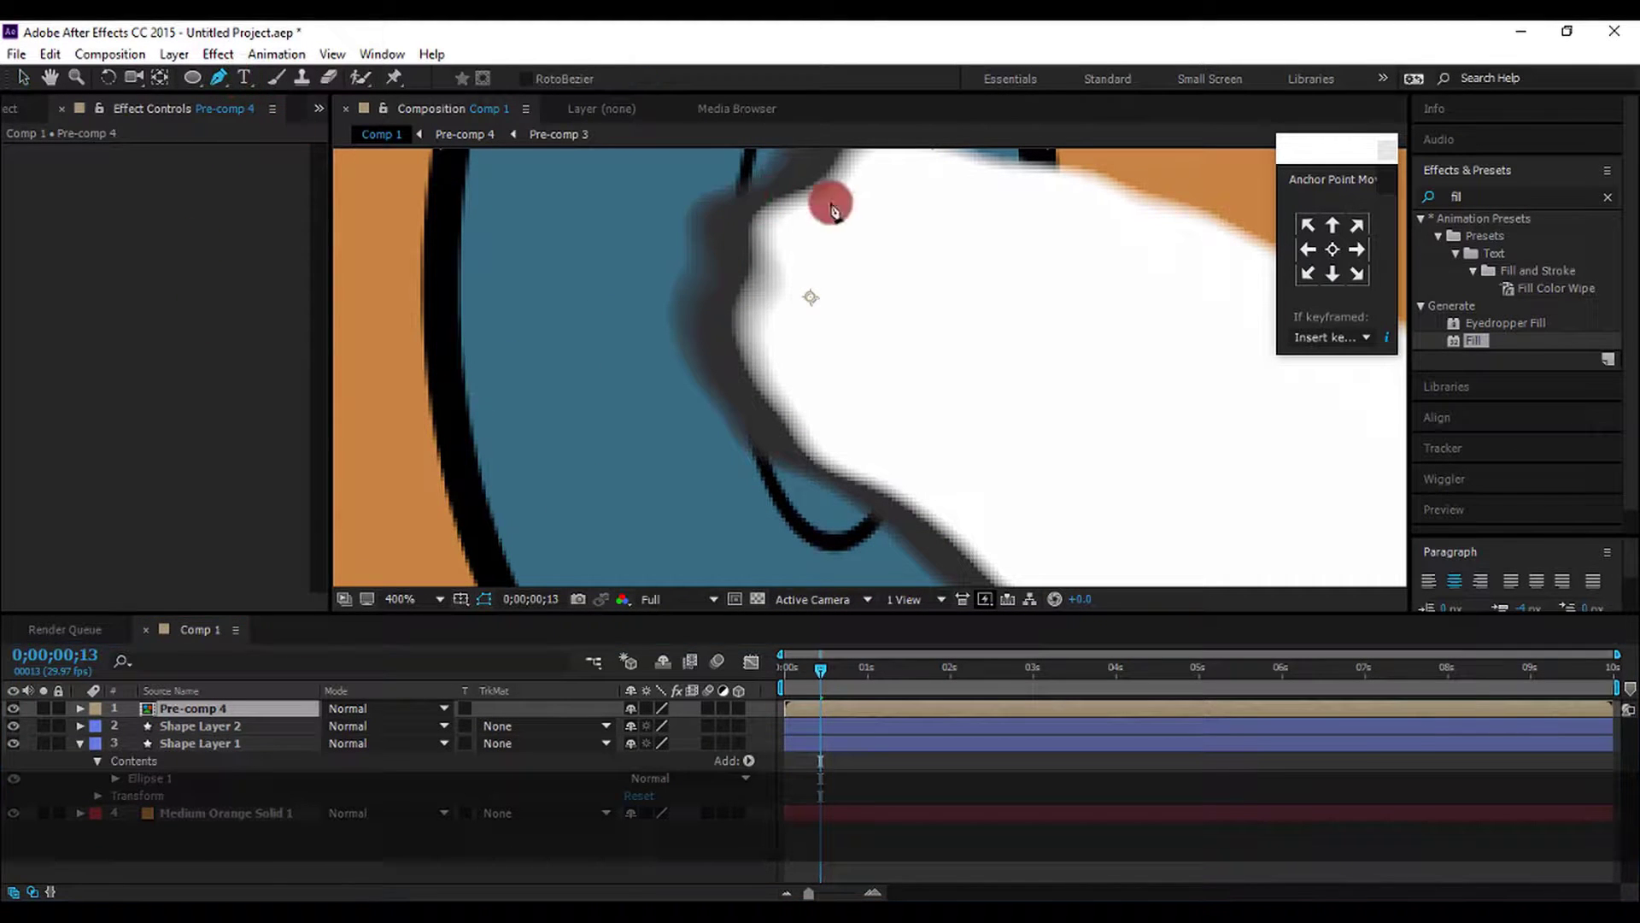
Draw a closed Pen mask on Pre-comp 4 around the stream's start along the inner ellipse
left_click(749, 187)
mouse_move(798, 515)
left_mouse_down()
mouse_move(850, 561)
mouse_move(577, 359)
mouse_move(630, 464)
left_mouse_up()
left_click(641, 301)
left_click(678, 293)
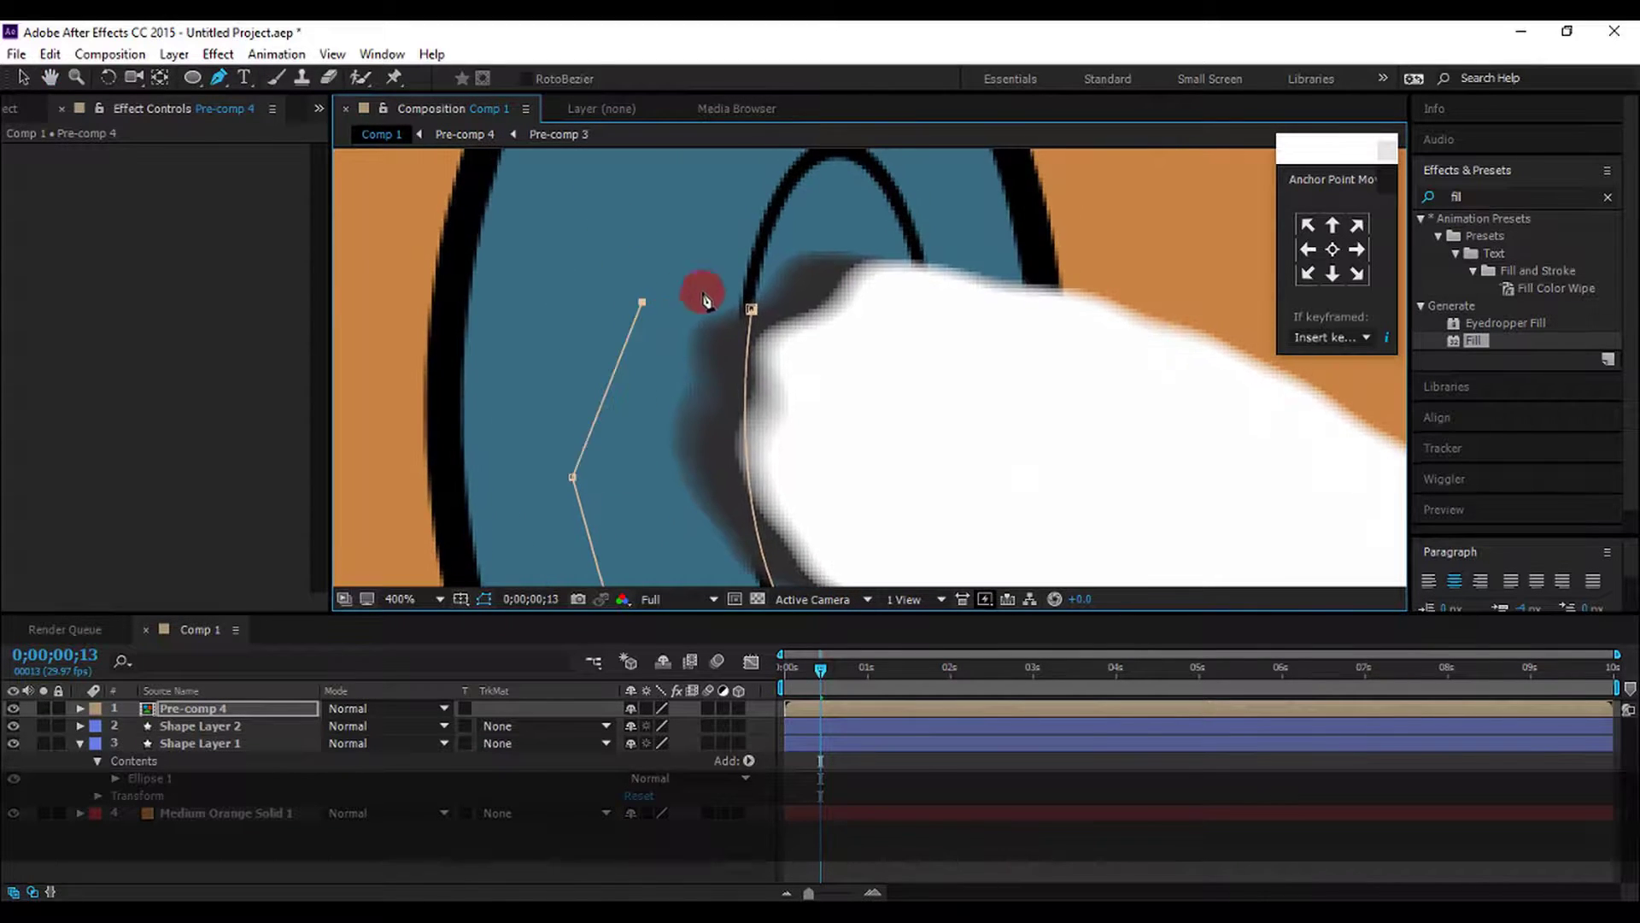
left_click(732, 284)
left_click(751, 307)
Set Mask 1 to Subtract so the stream emerges from the inner opening
left_click(241, 744)
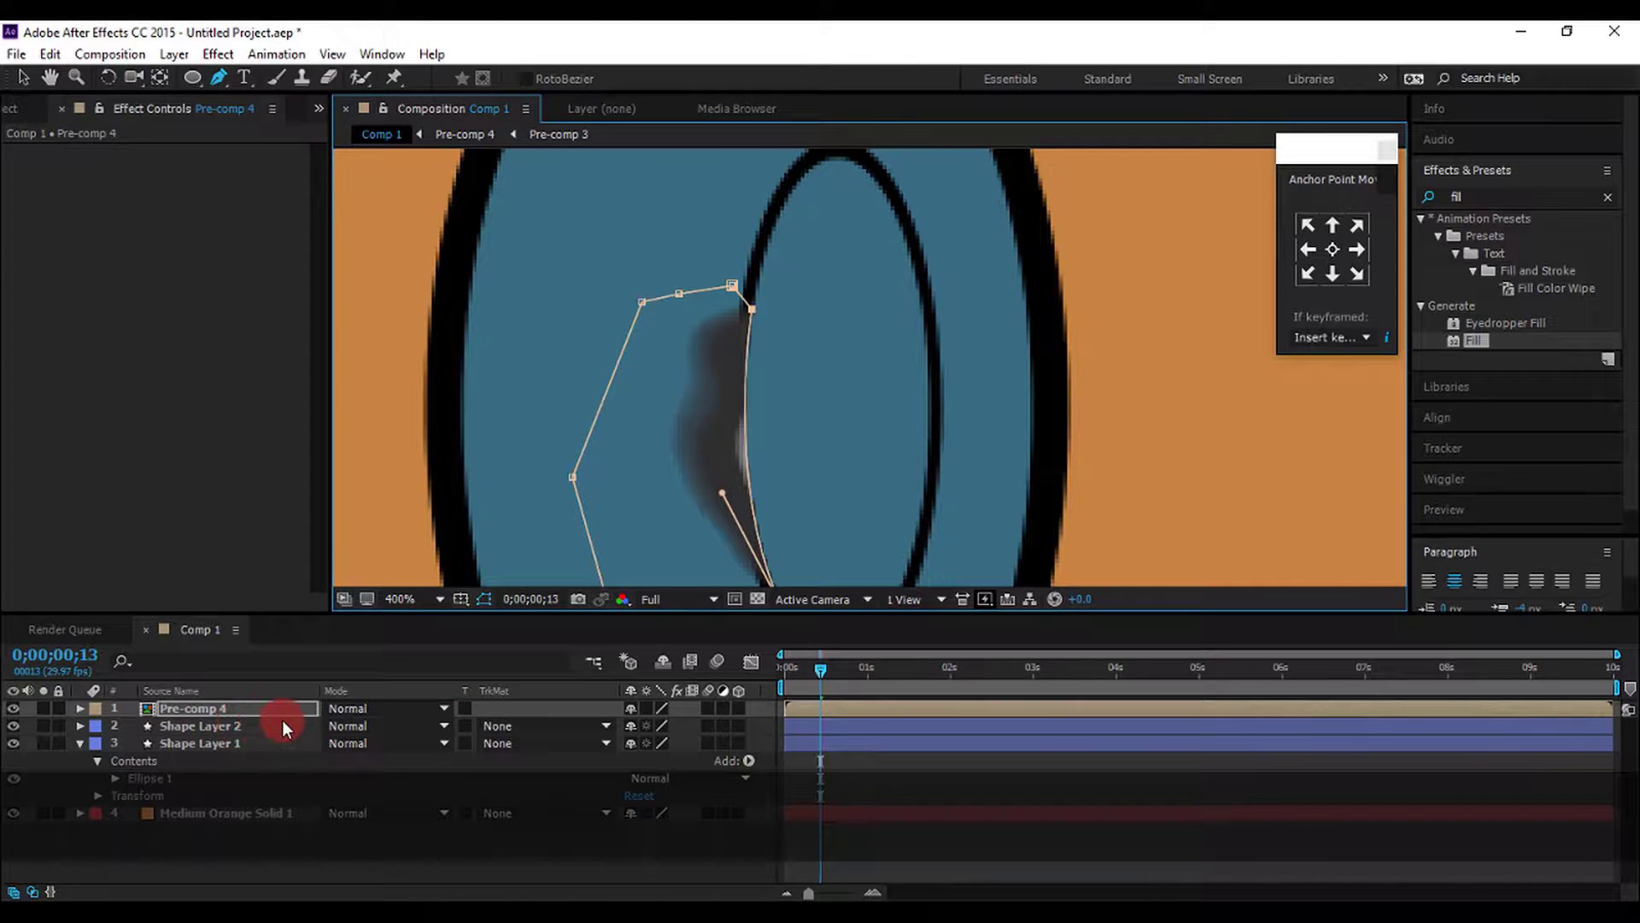
key("m")
key("m")
left_click(655, 728)
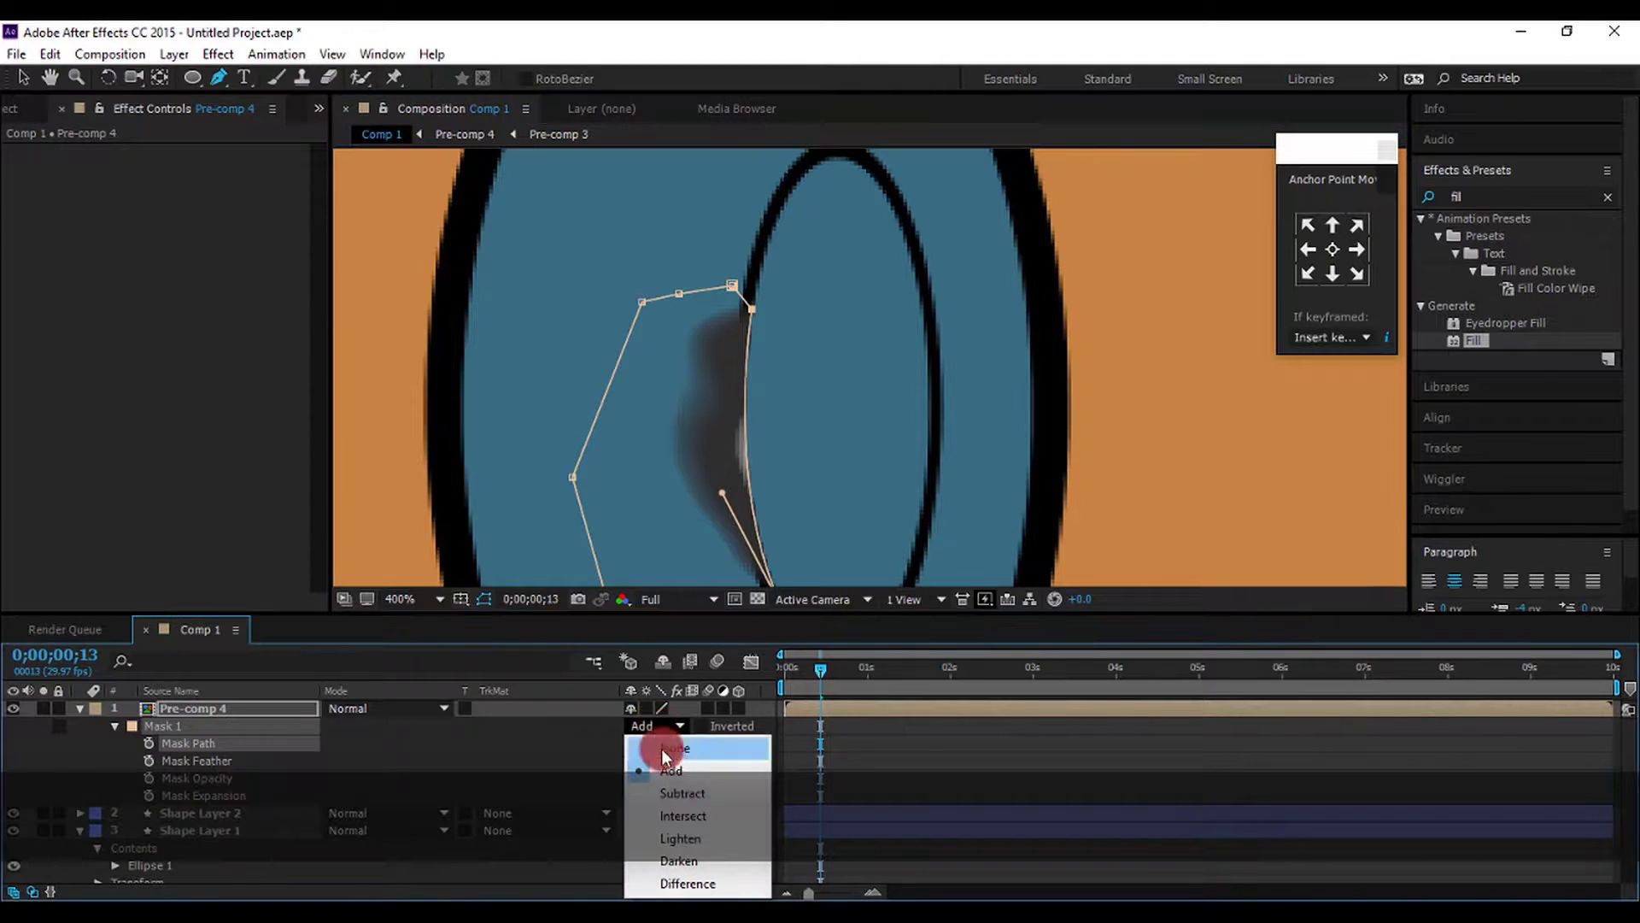
left_click(670, 783)
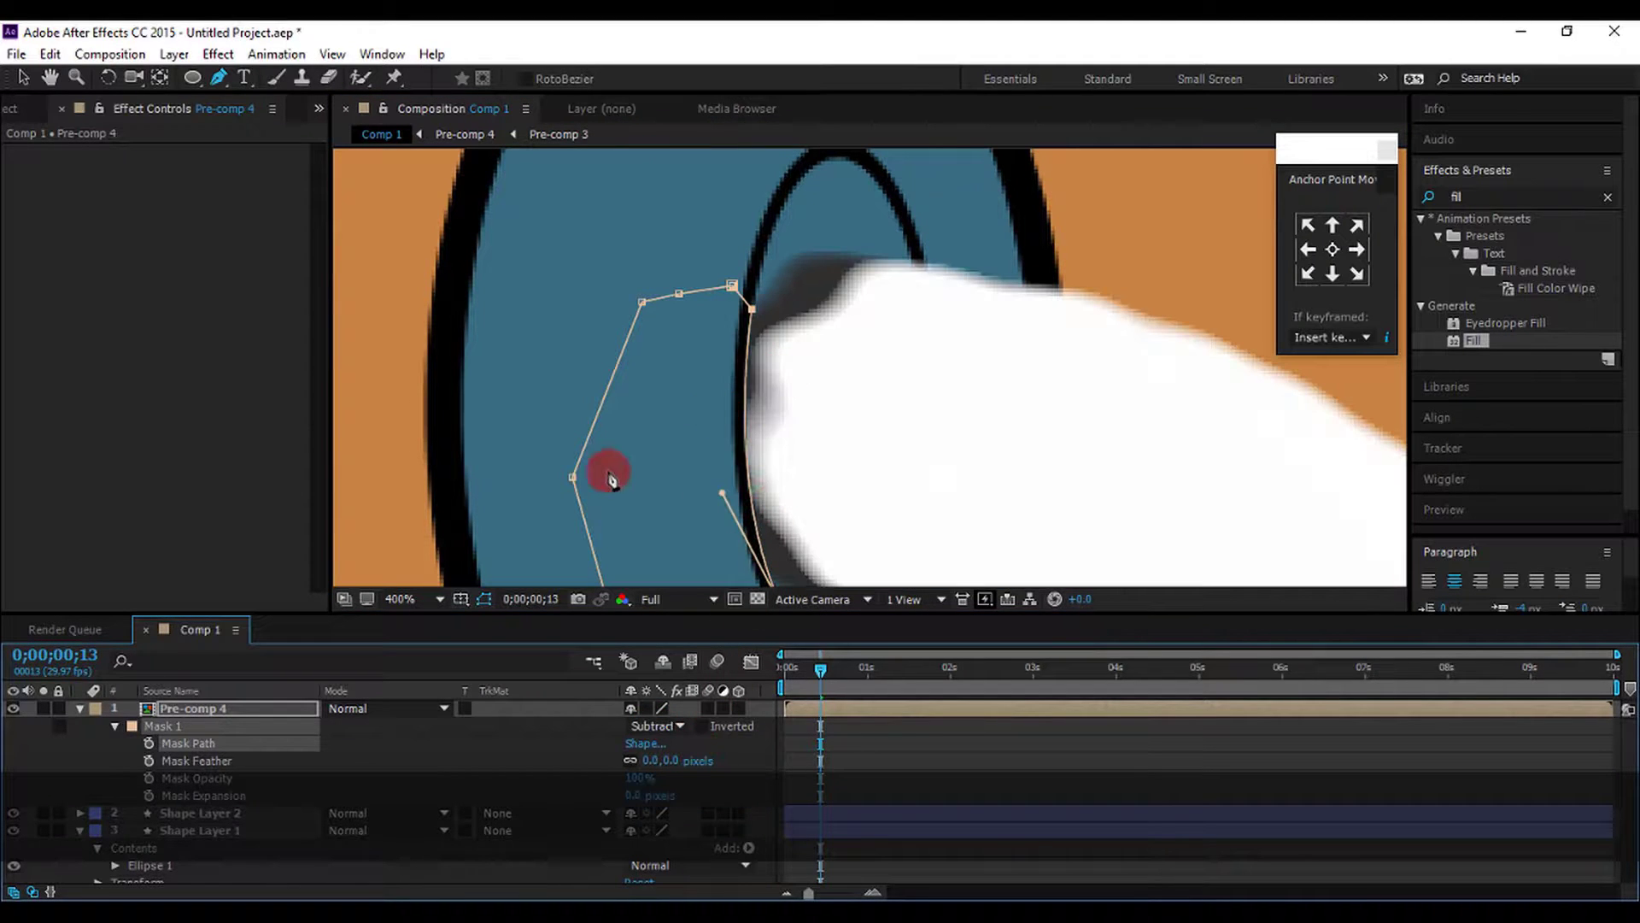
left_click(483, 599)
key("comma")
key("comma")
key("comma")
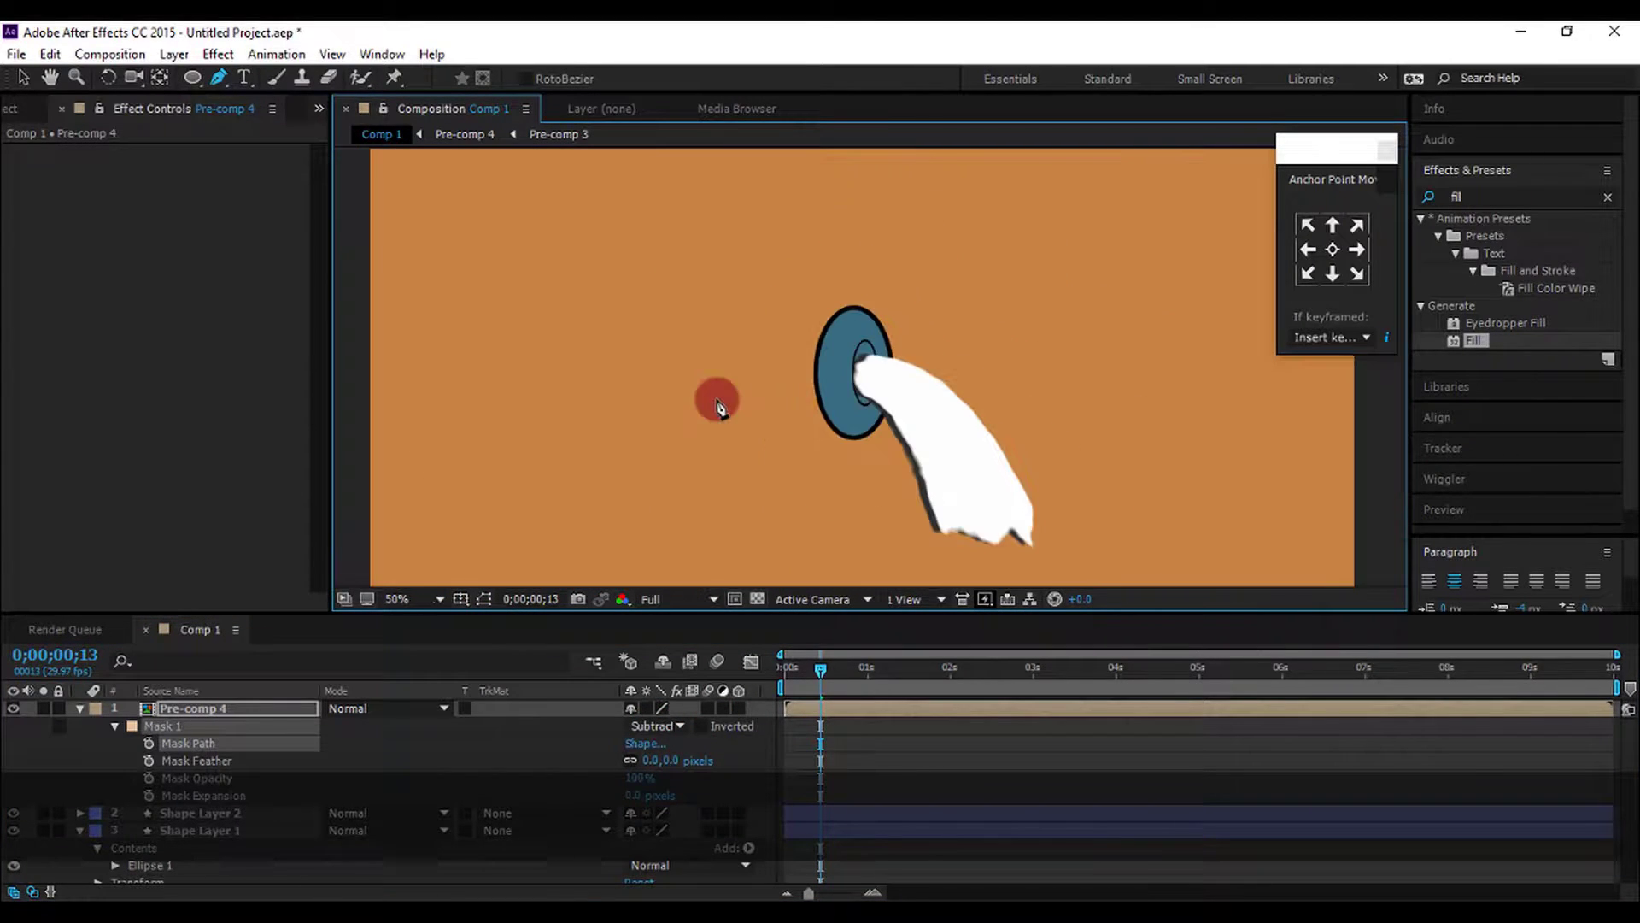
mouse_move(833, 662)
left_mouse_down()
mouse_move(793, 673)
mouse_move(770, 650)
left_mouse_up()
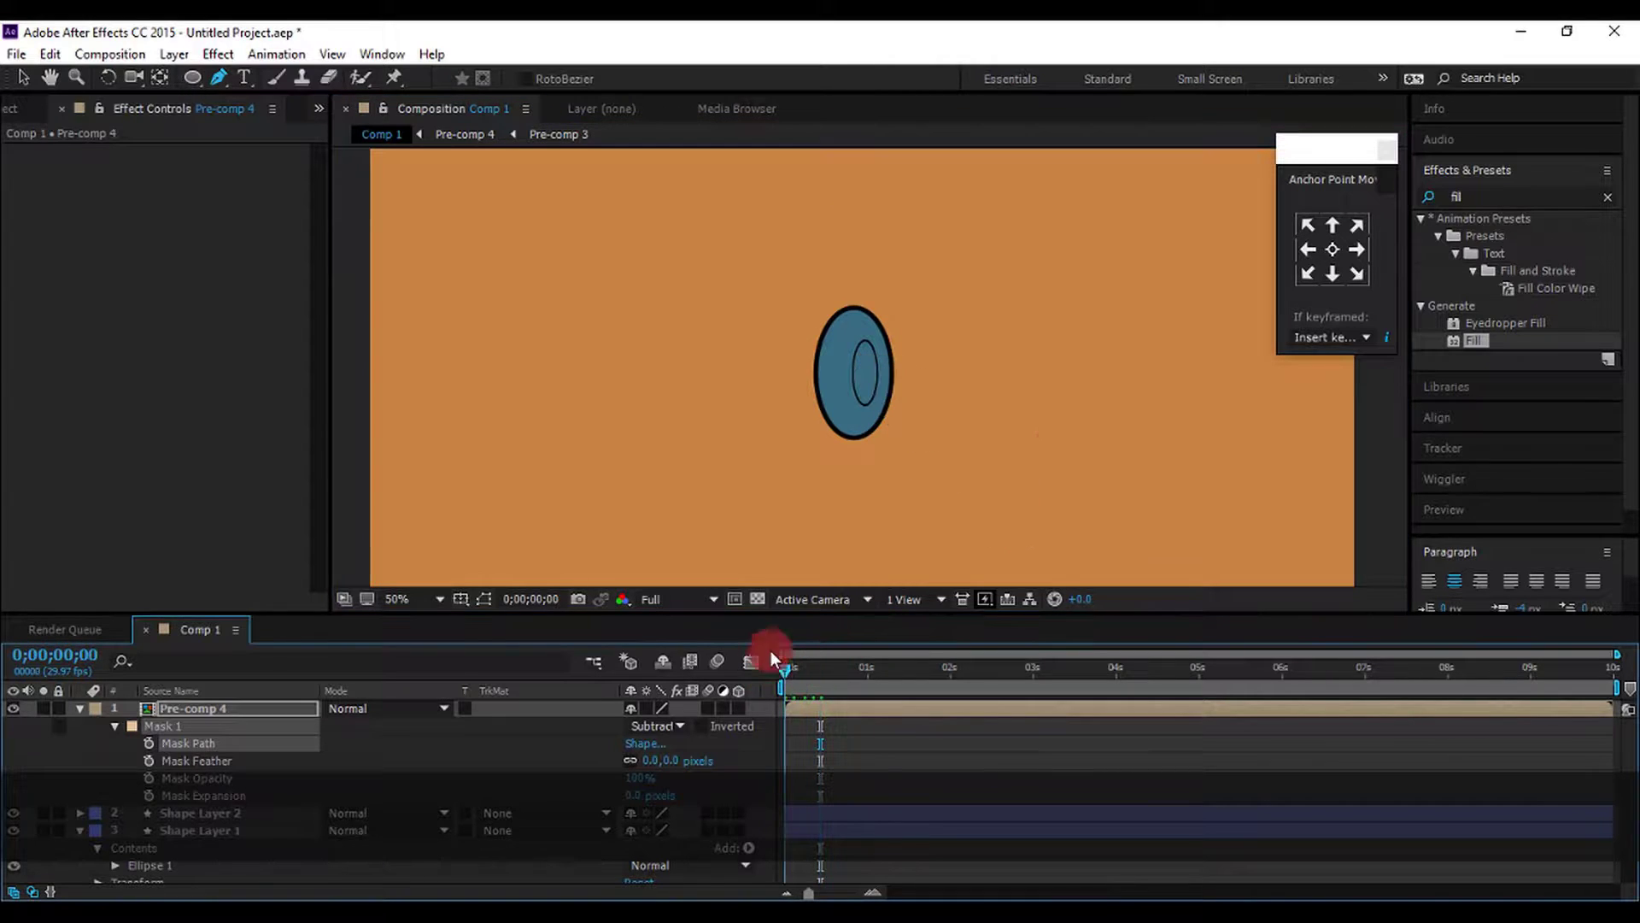
Play and scrub the early frames of the pour to check the masked stream
key("comma")
key("space")
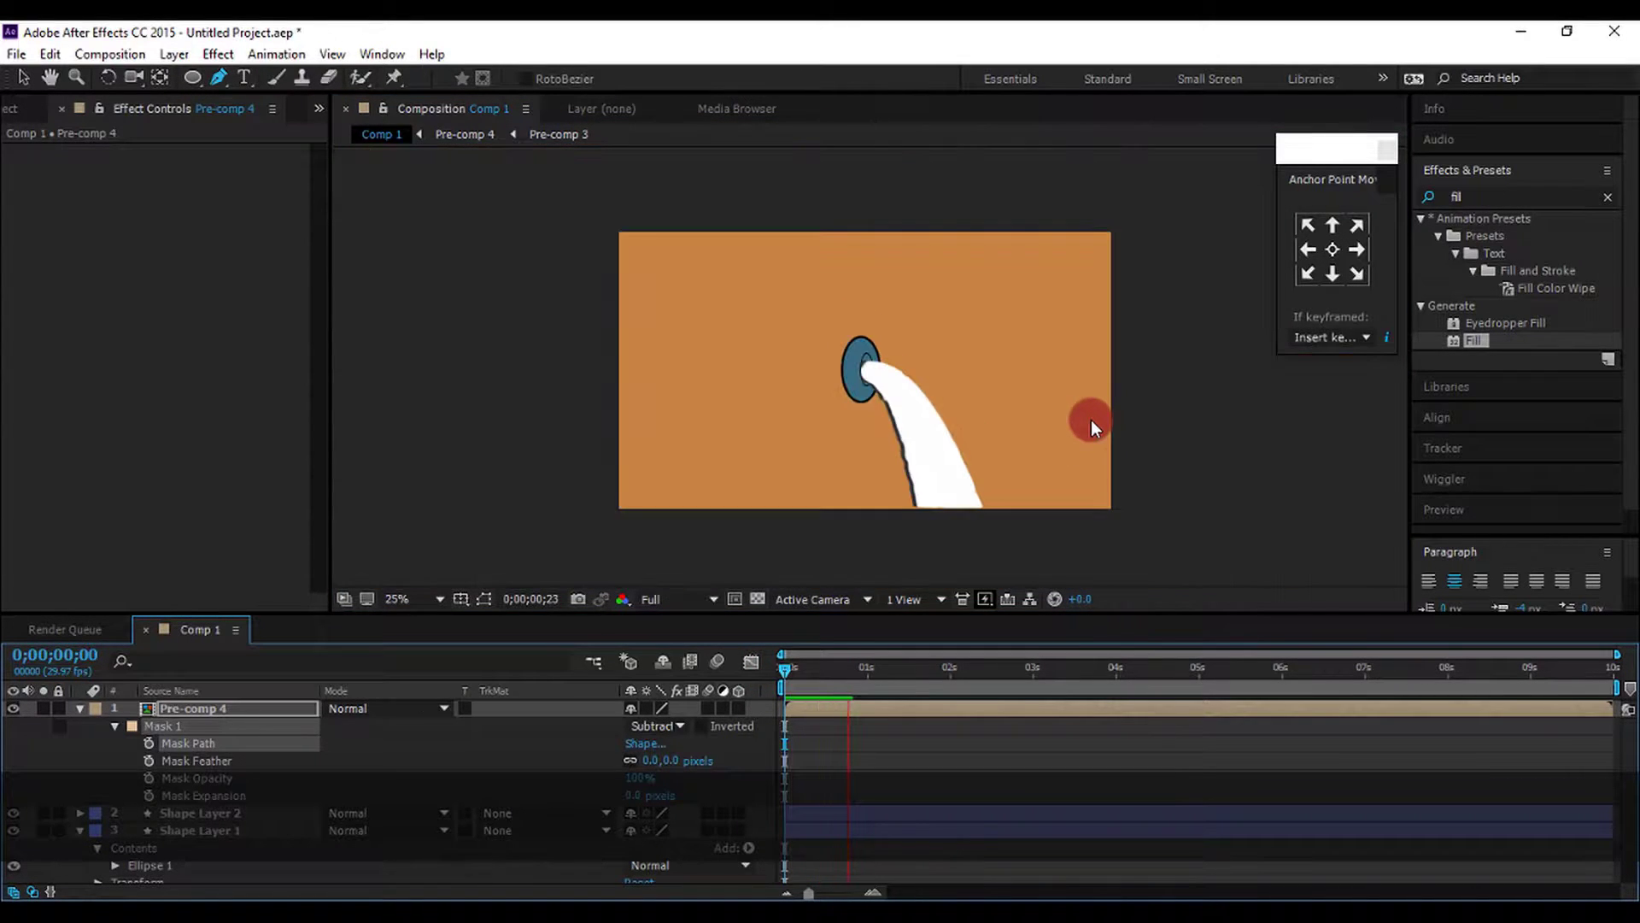
key("period")
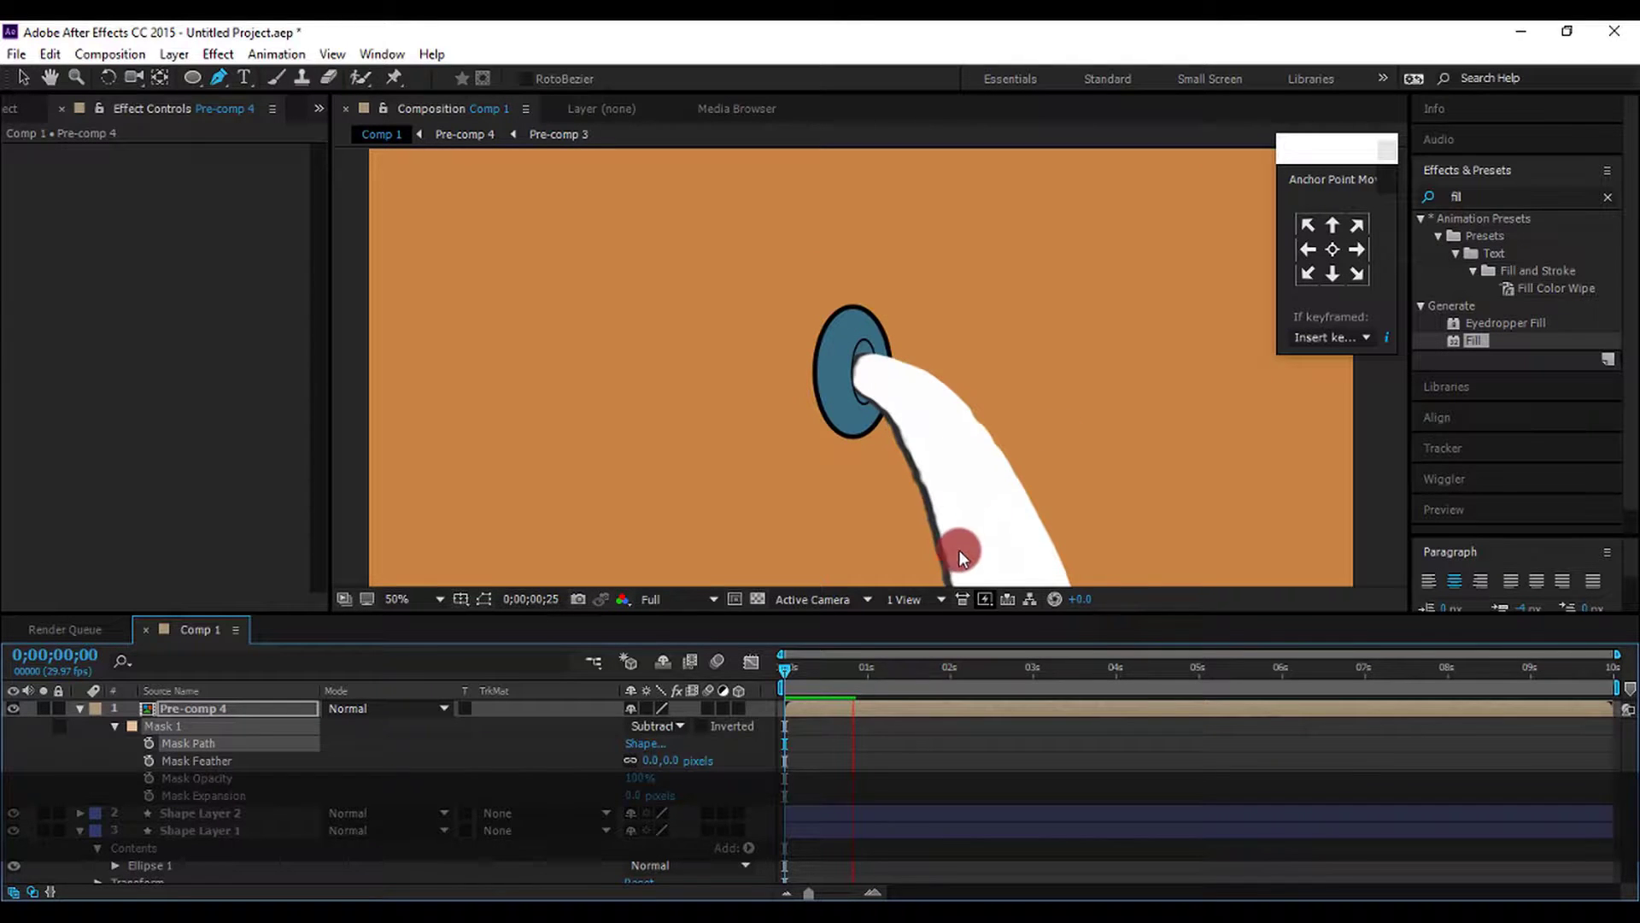
mouse_move(781, 675)
left_mouse_down()
mouse_move(1040, 730)
mouse_move(795, 732)
mouse_move(863, 740)
left_mouse_up()
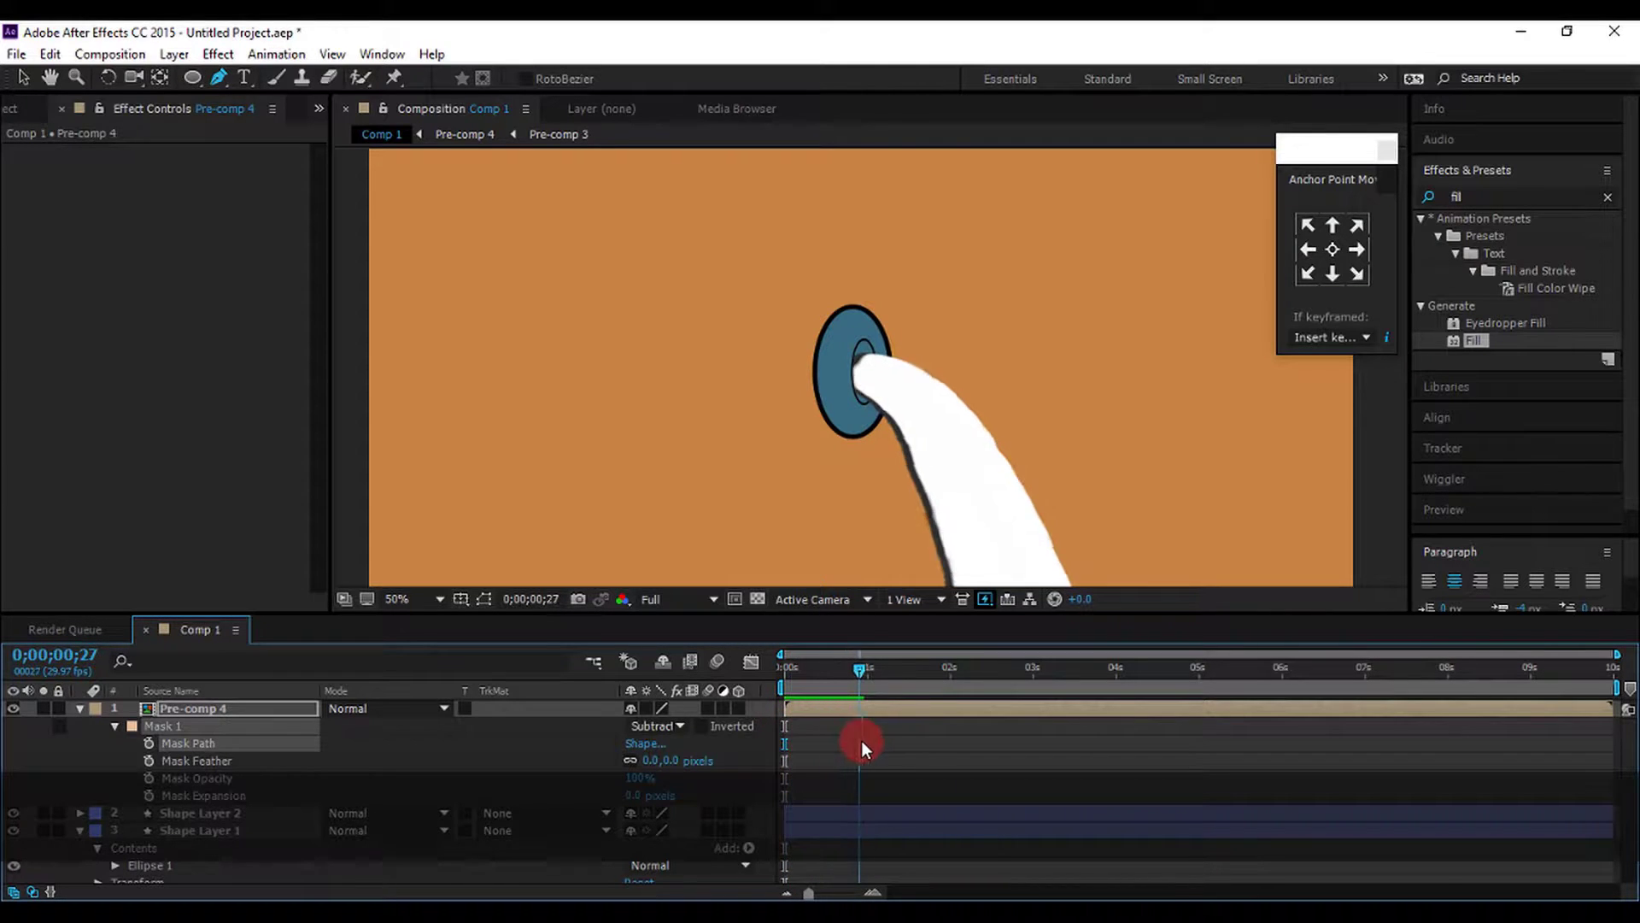
left_click(961, 448)
key("comma")
key("comma")
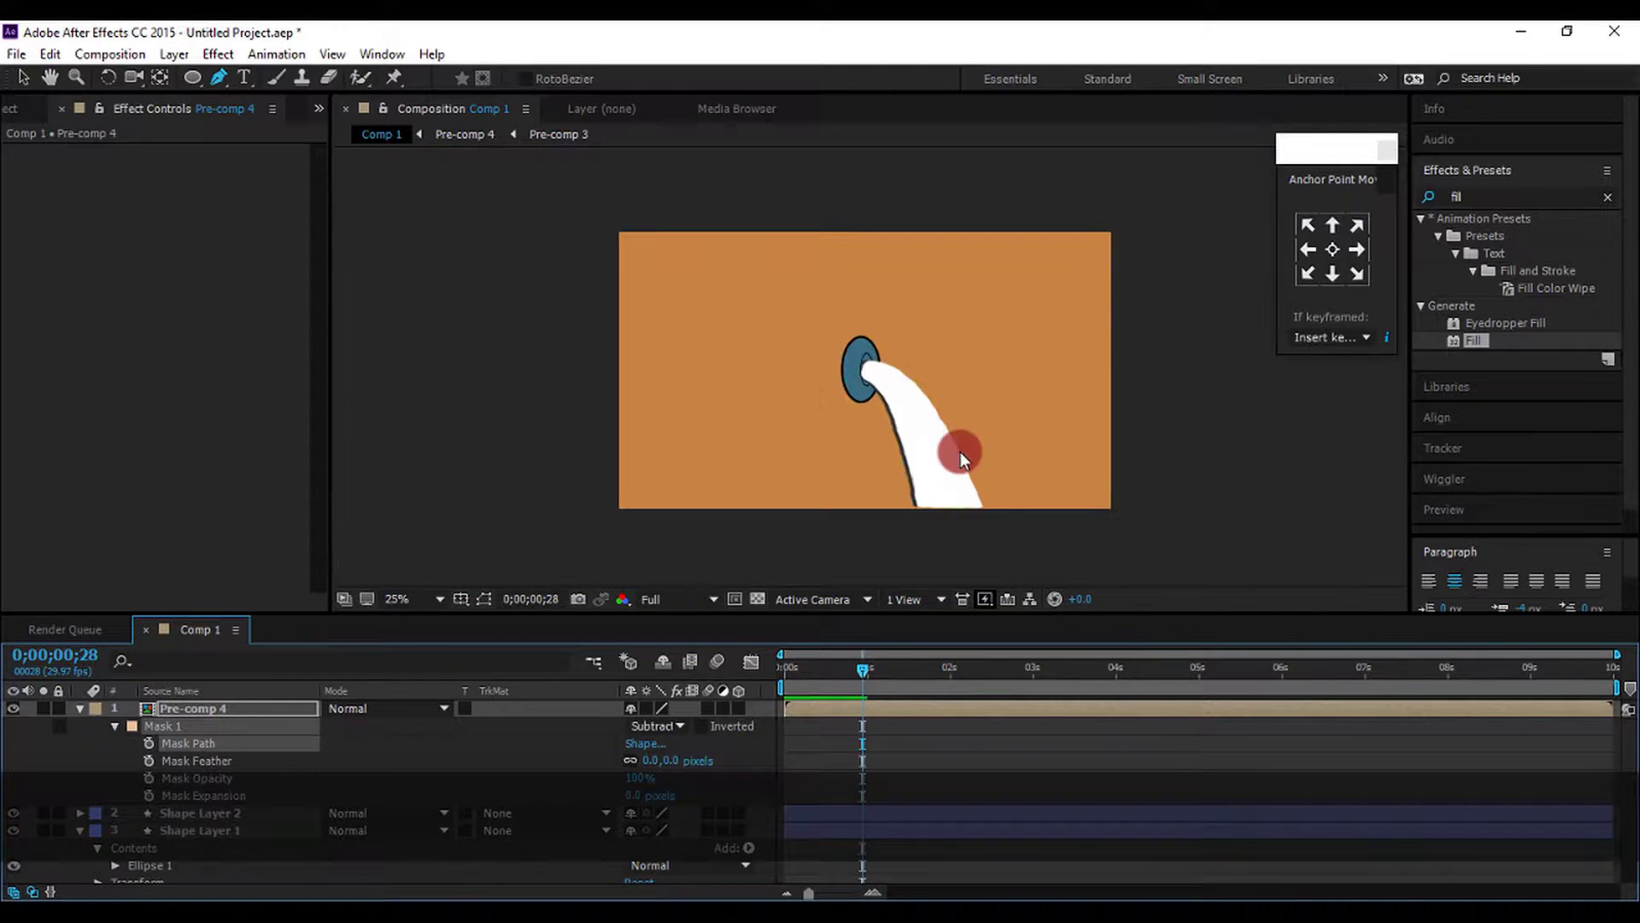
Preview later frames of the pour, then begin a pipe path beside the ellipse
left_click_drag(864, 669, 987, 674)
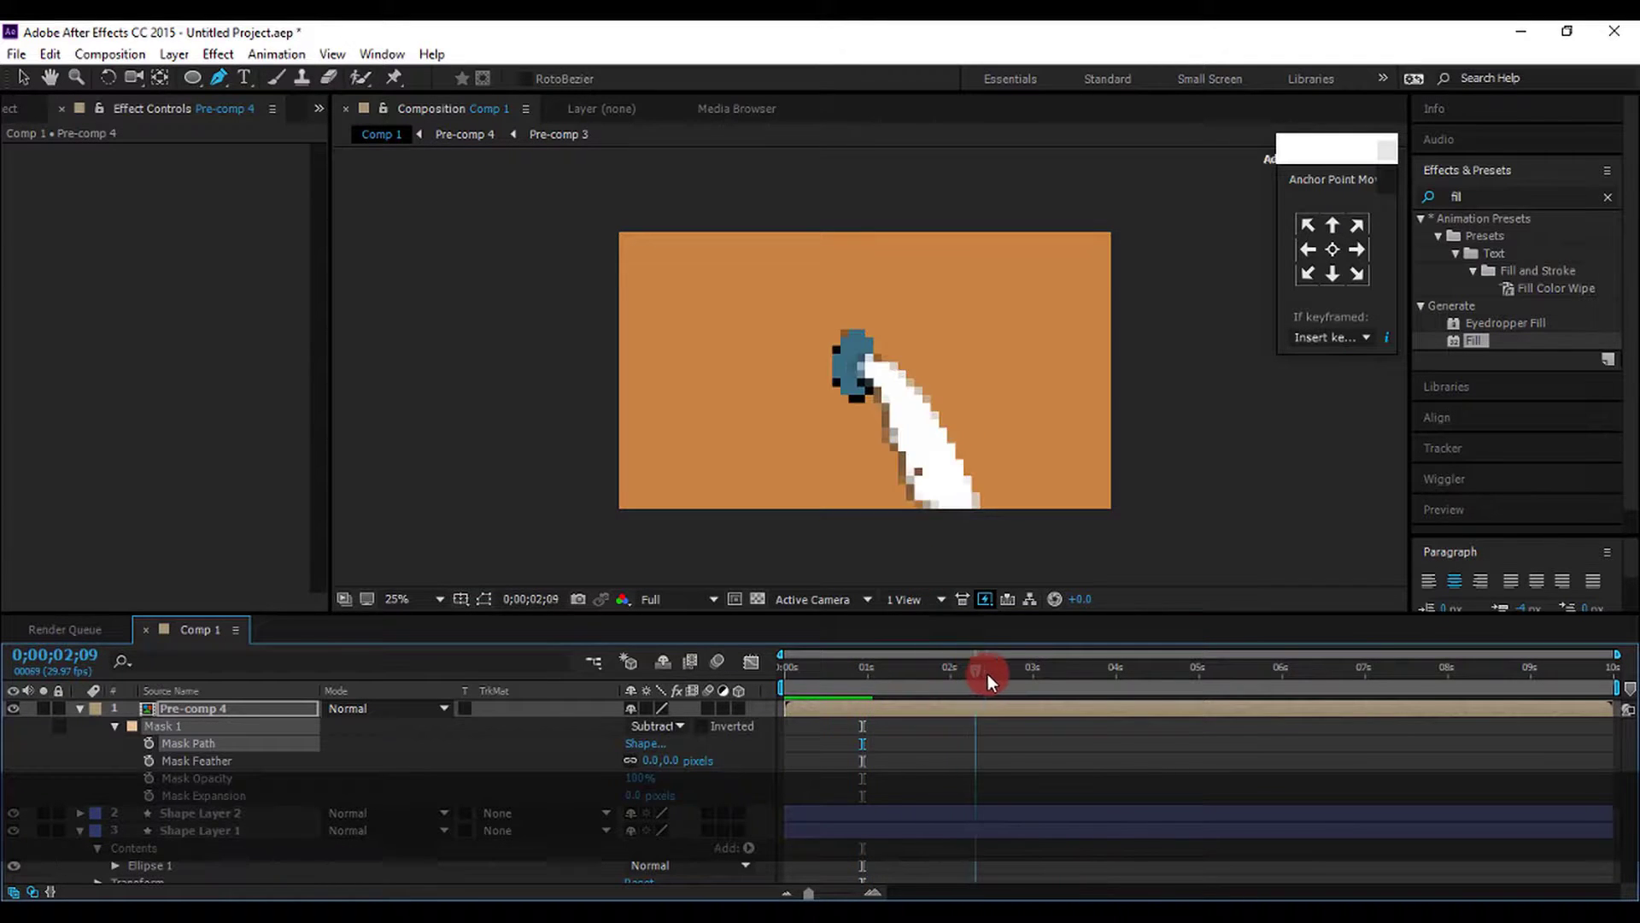
left_click(1036, 395)
key("space")
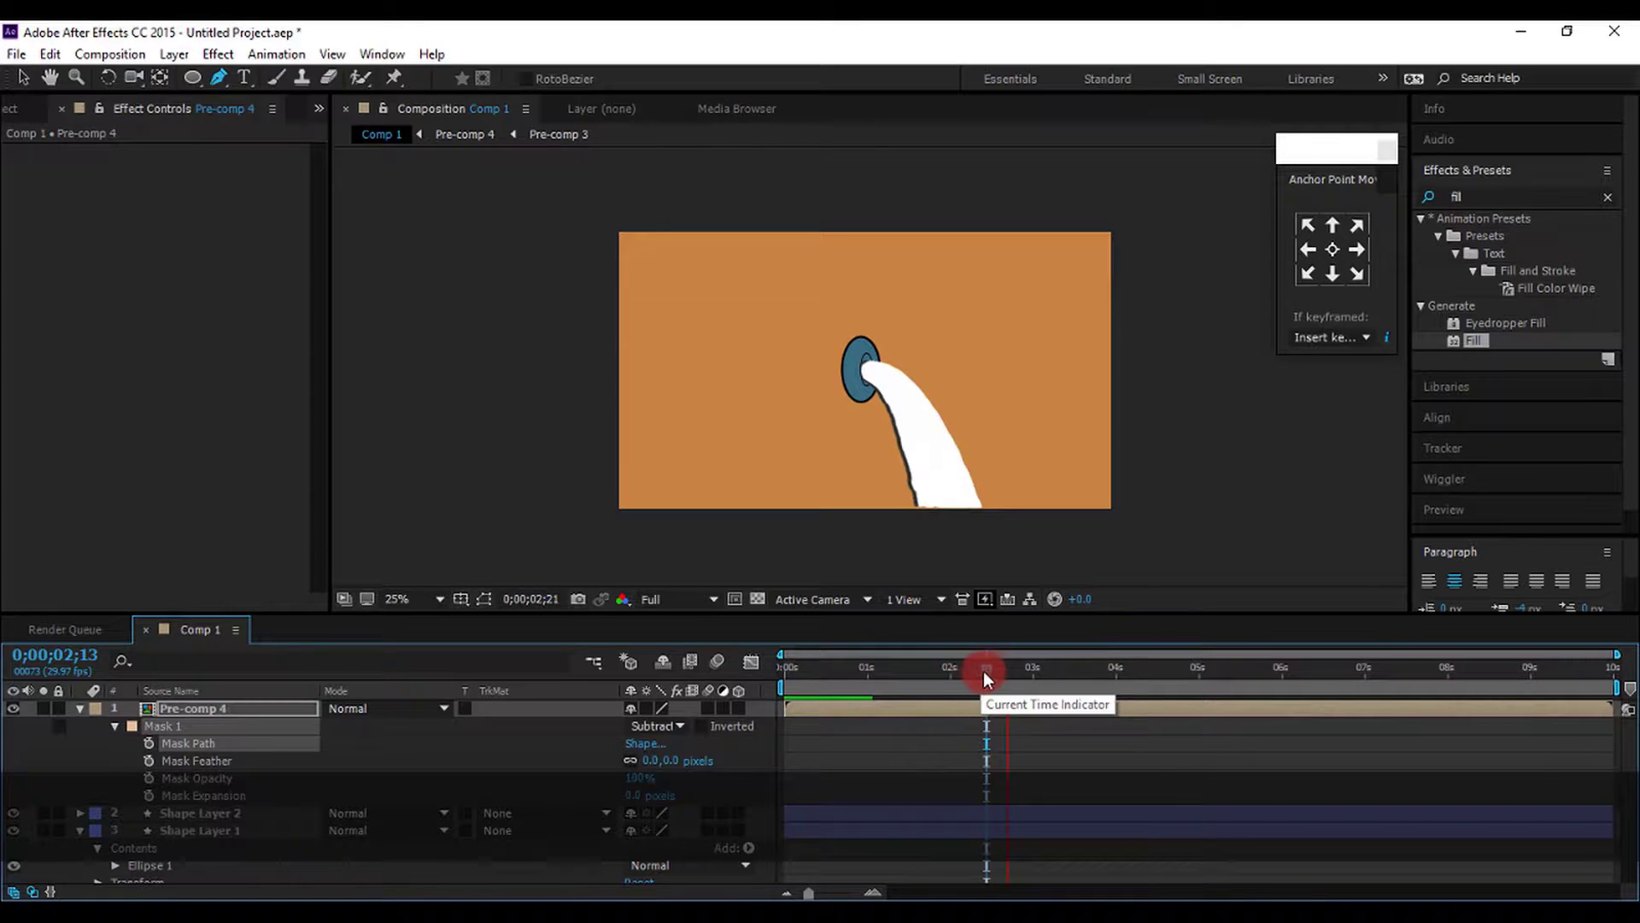
left_click_drag(984, 671, 1047, 672)
mouse_move(776, 354)
left_mouse_down()
mouse_move(850, 380)
mouse_move(786, 369)
mouse_move(781, 389)
mouse_move(810, 363)
mouse_move(795, 356)
left_mouse_up()
Close the path into an L-shaped pipe and move Shape Layer 4 just above Medium Orange Solid 1
left_click(795, 226)
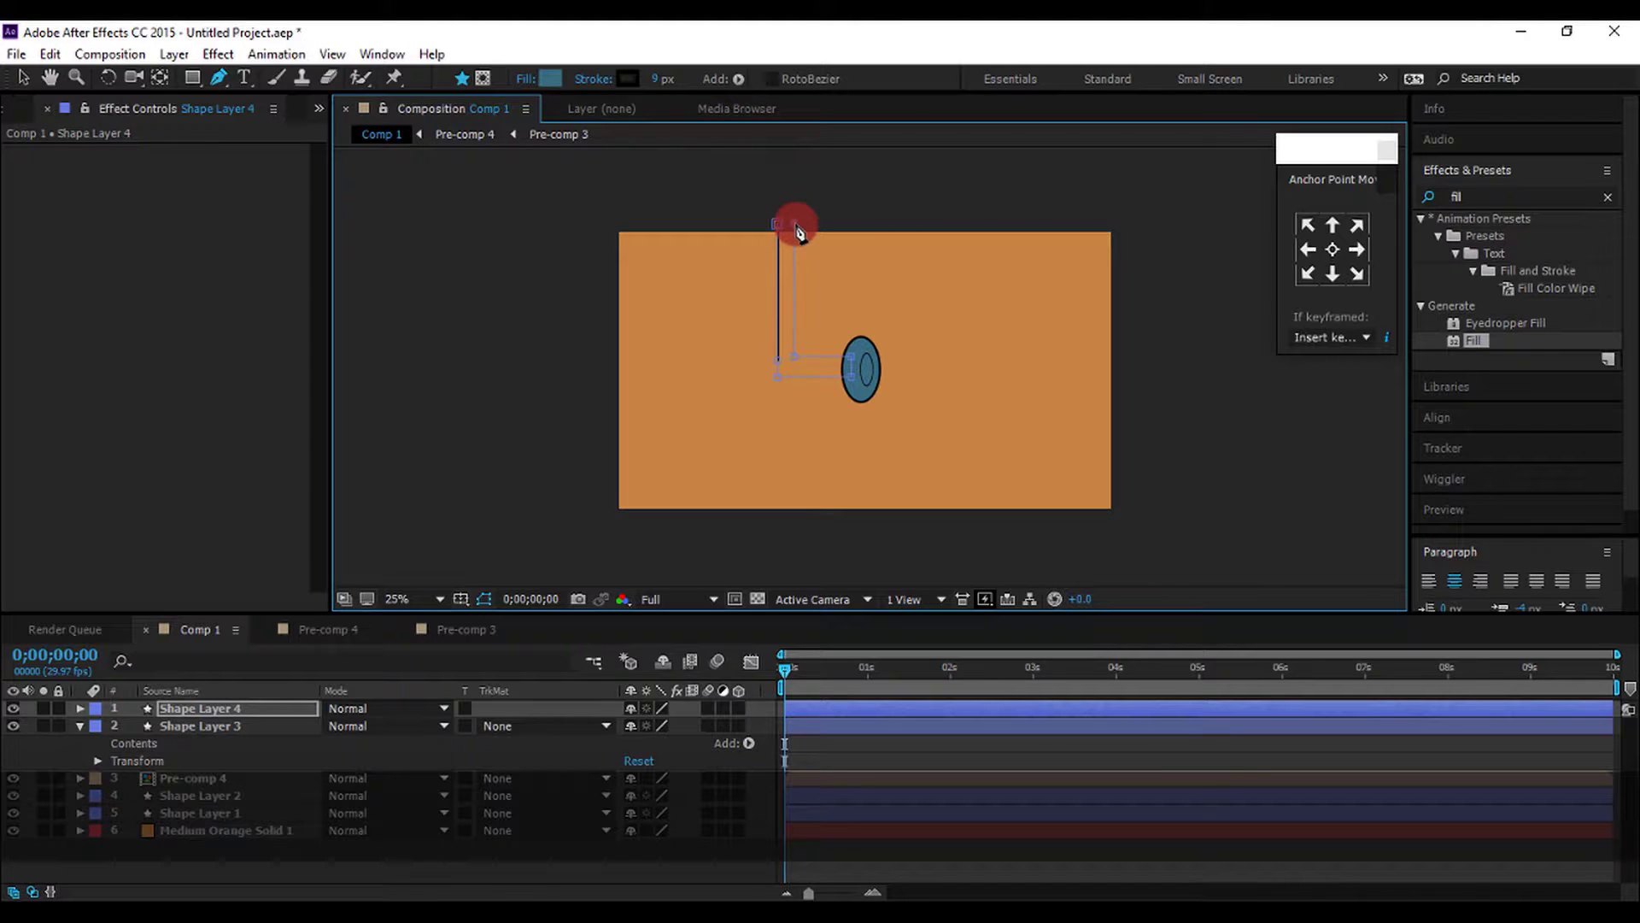
left_click(790, 364)
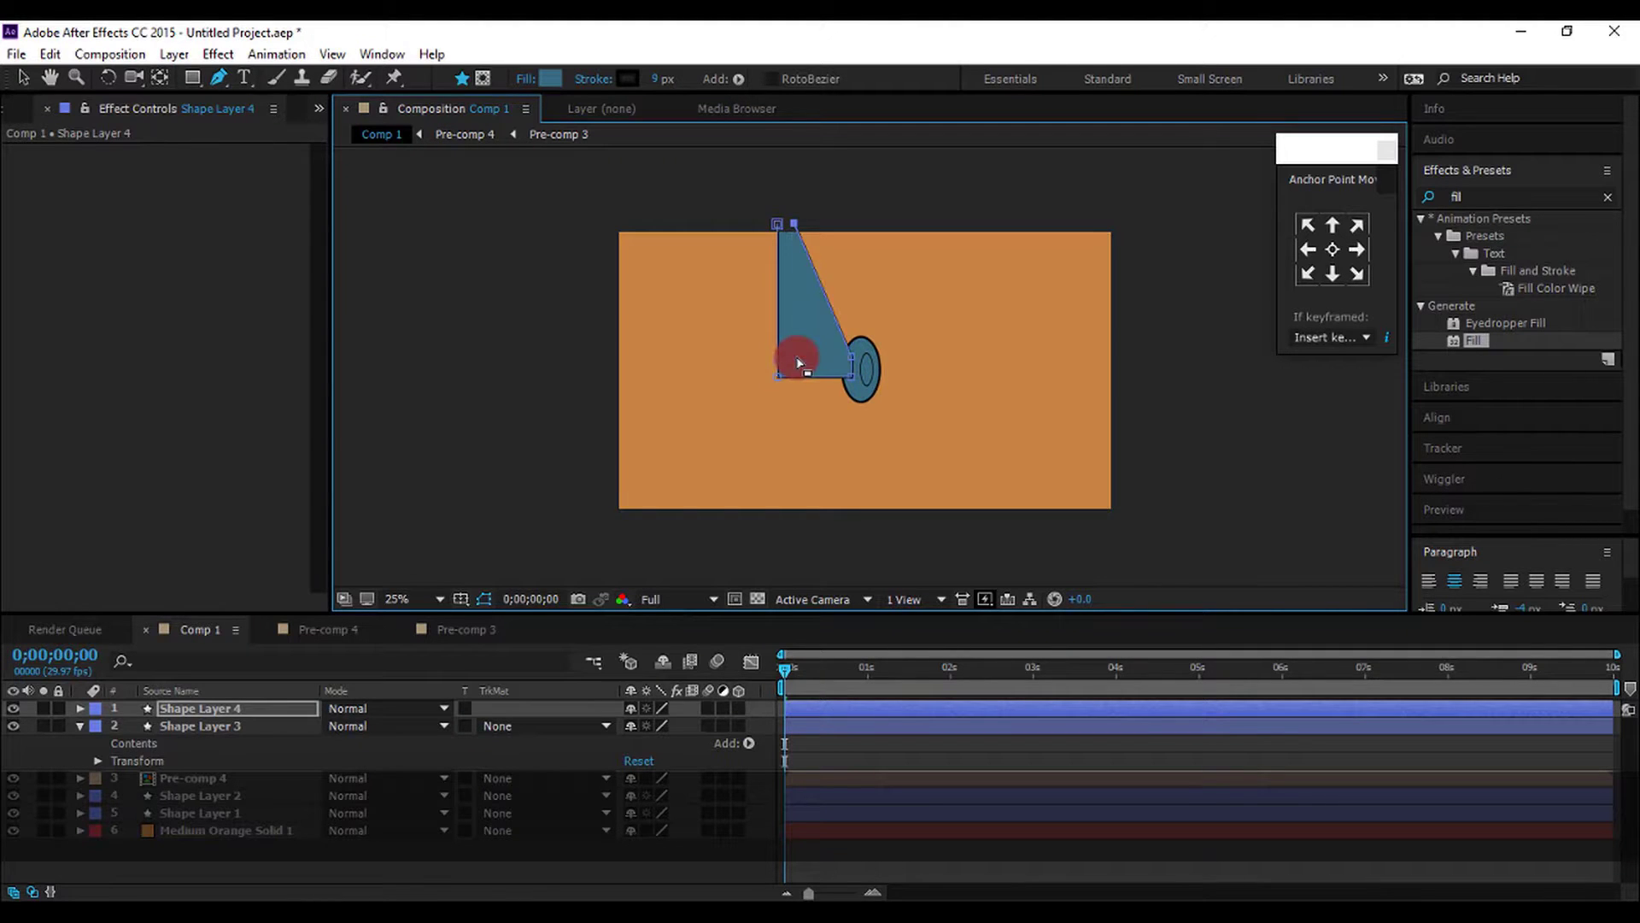
left_click(798, 362)
left_click(792, 224)
left_click_drag(797, 228, 798, 223)
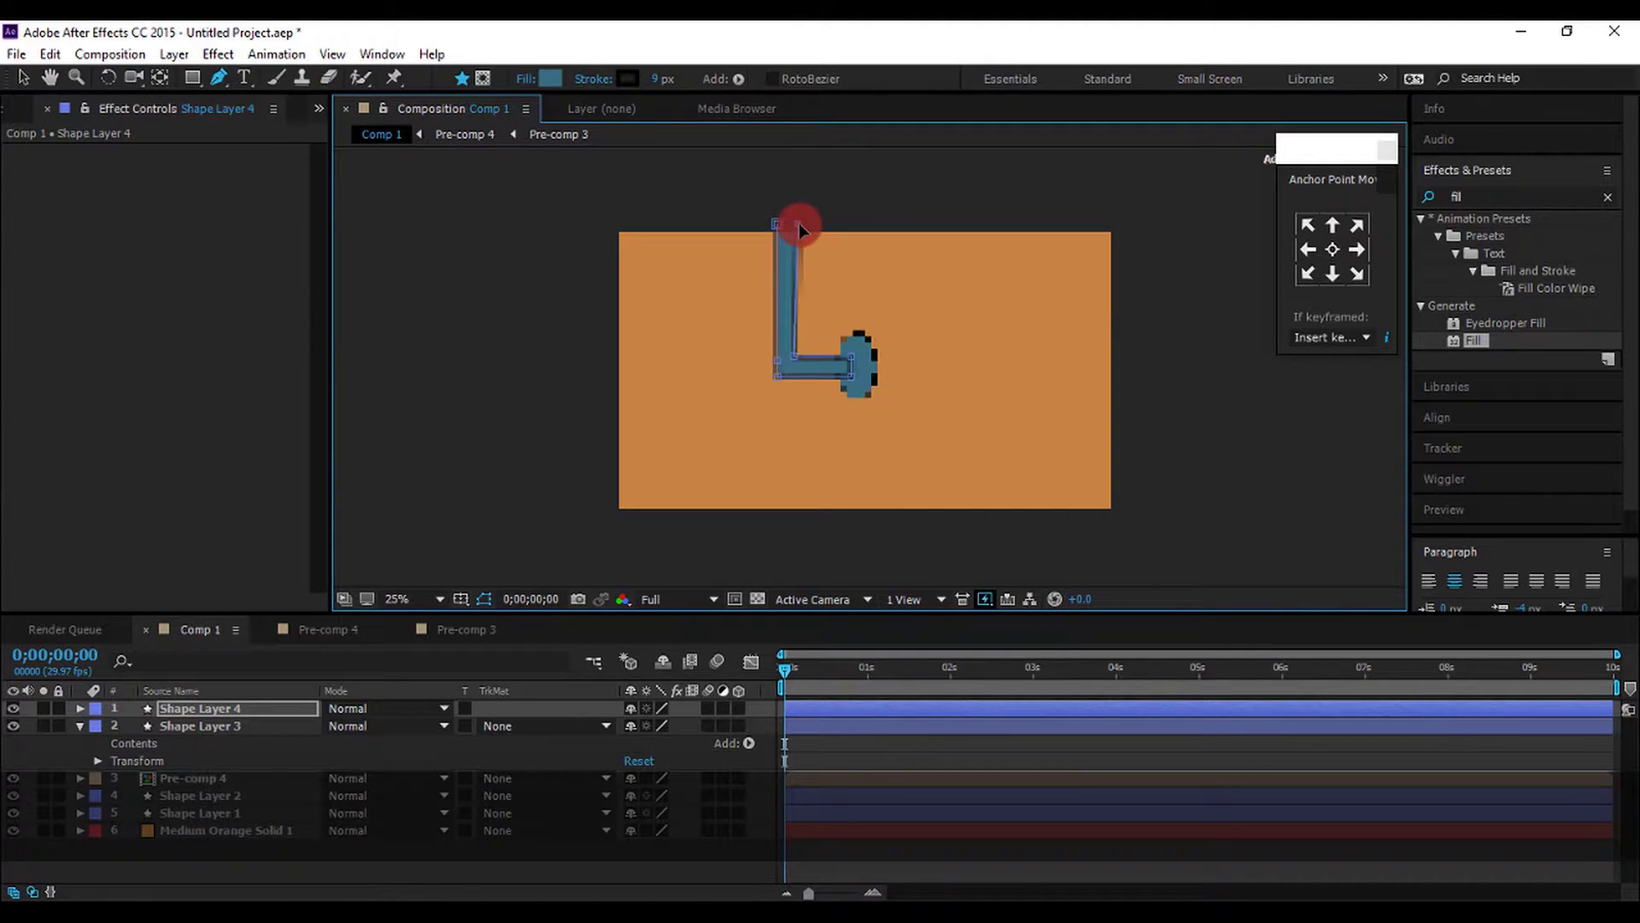
left_click(799, 359)
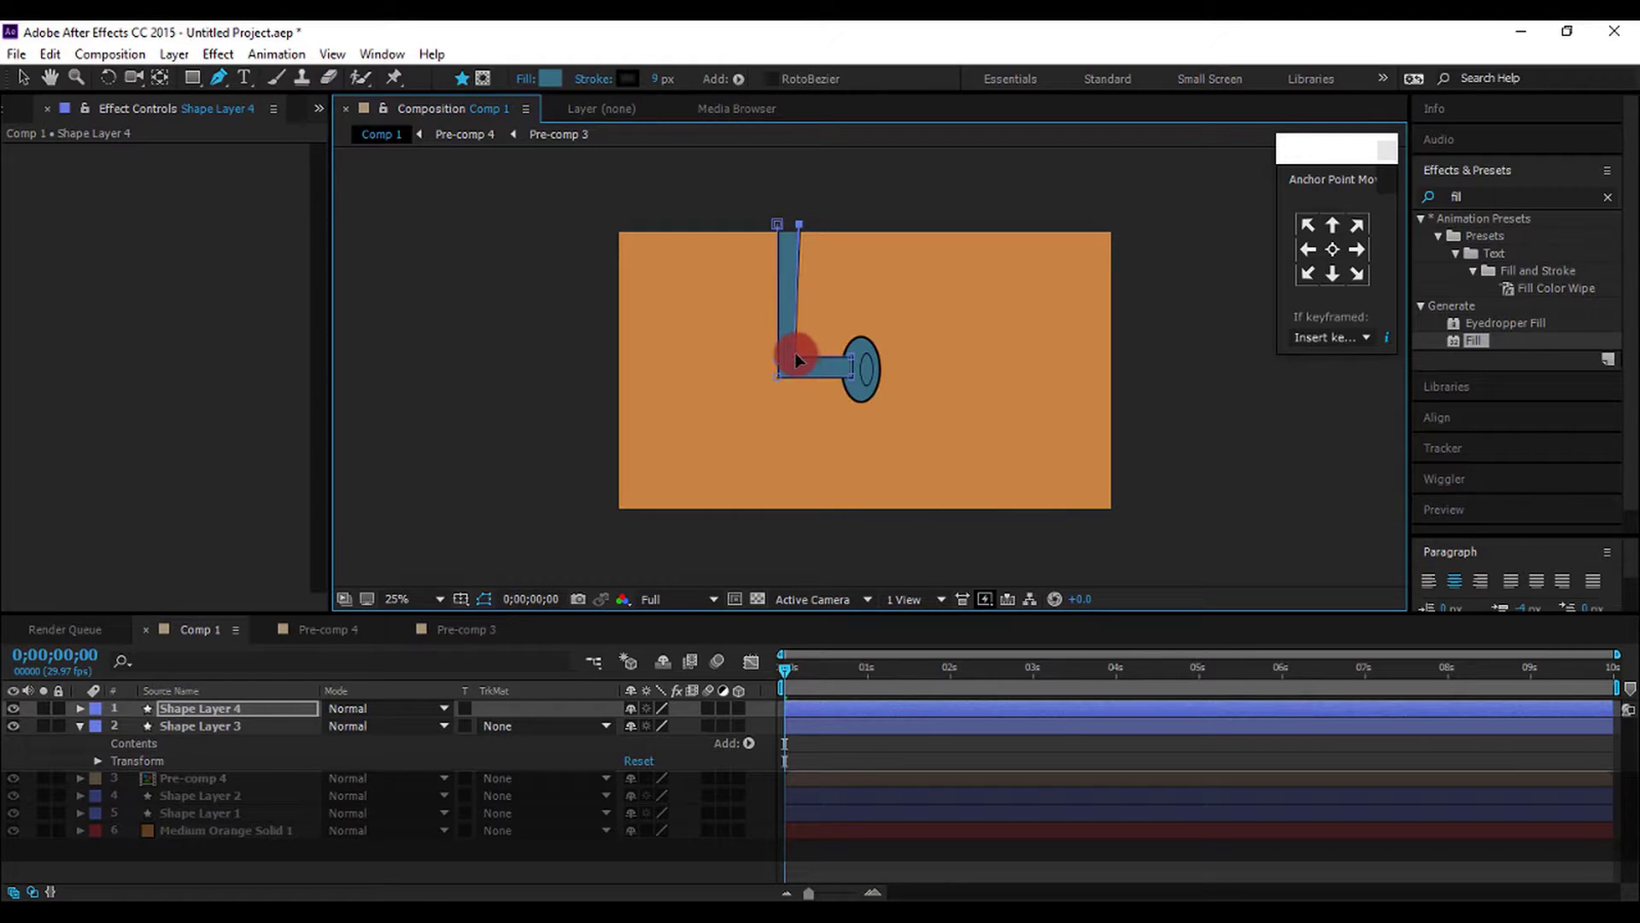
left_click_drag(796, 360, 800, 355)
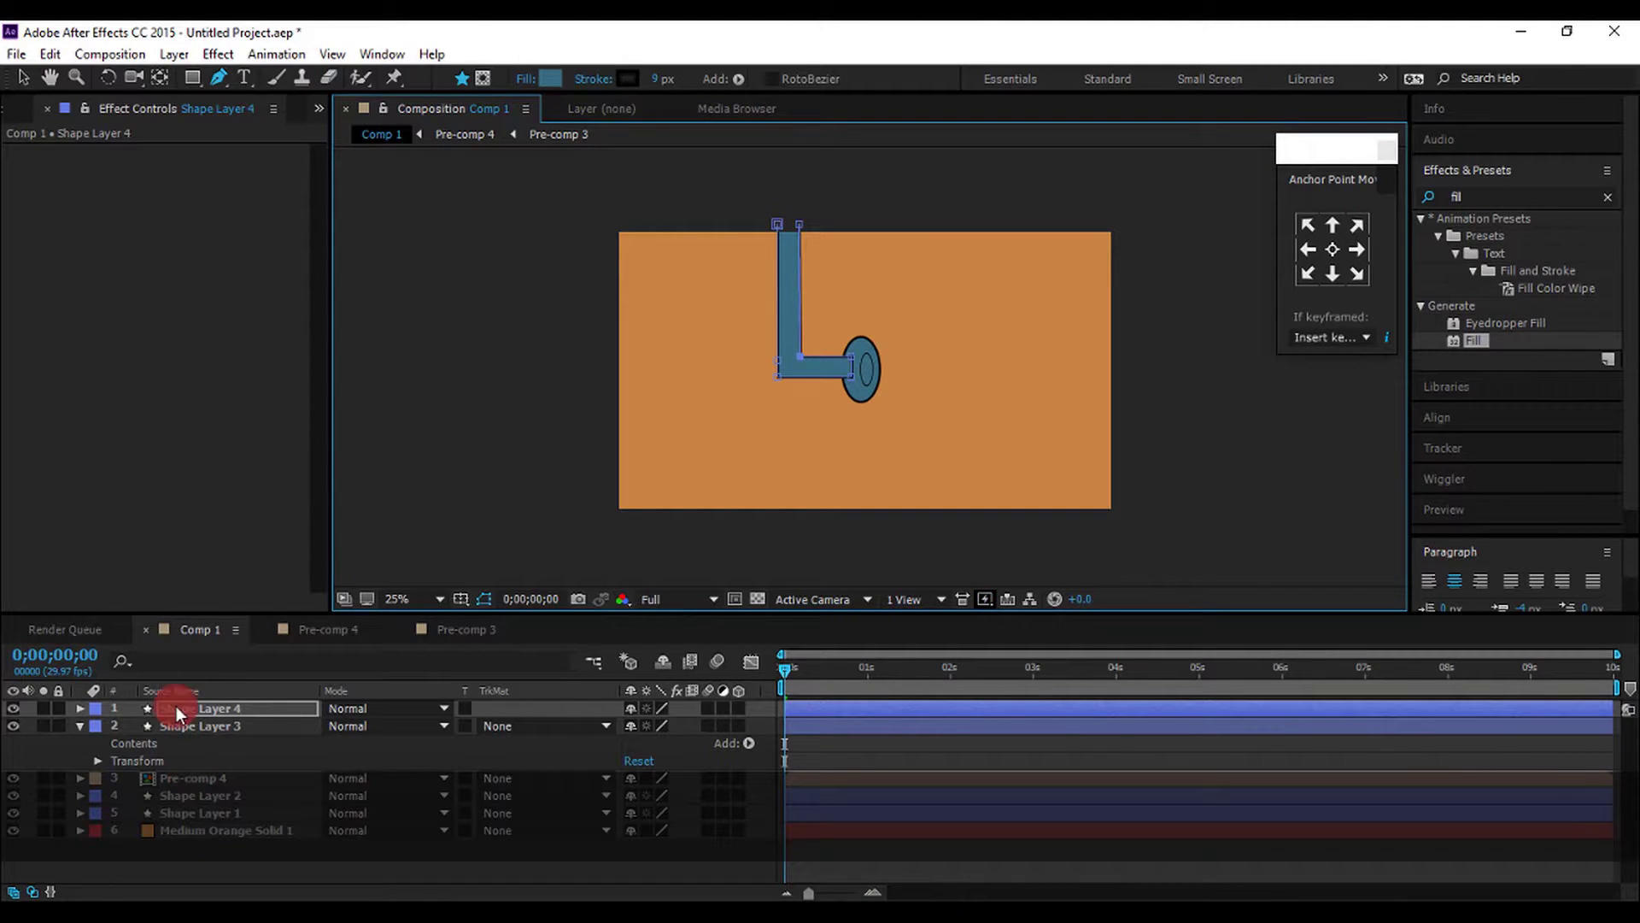
left_click_drag(224, 705, 228, 824)
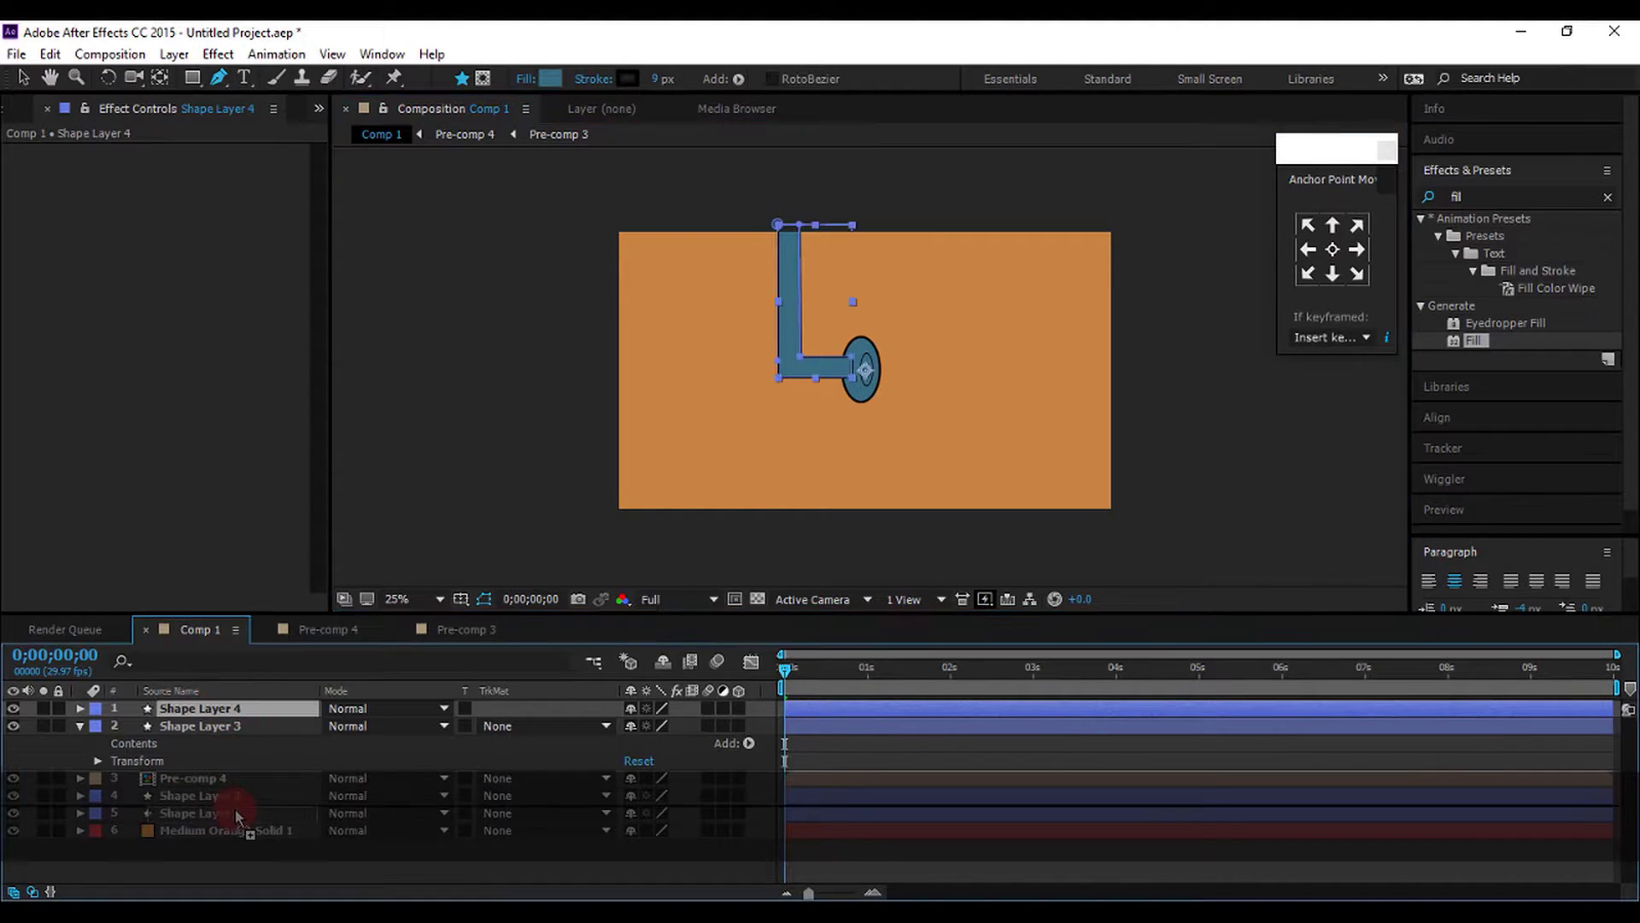
Expand Shape Layer 4's Contents, Stroke and Transform groups to inspect them
left_click(79, 812)
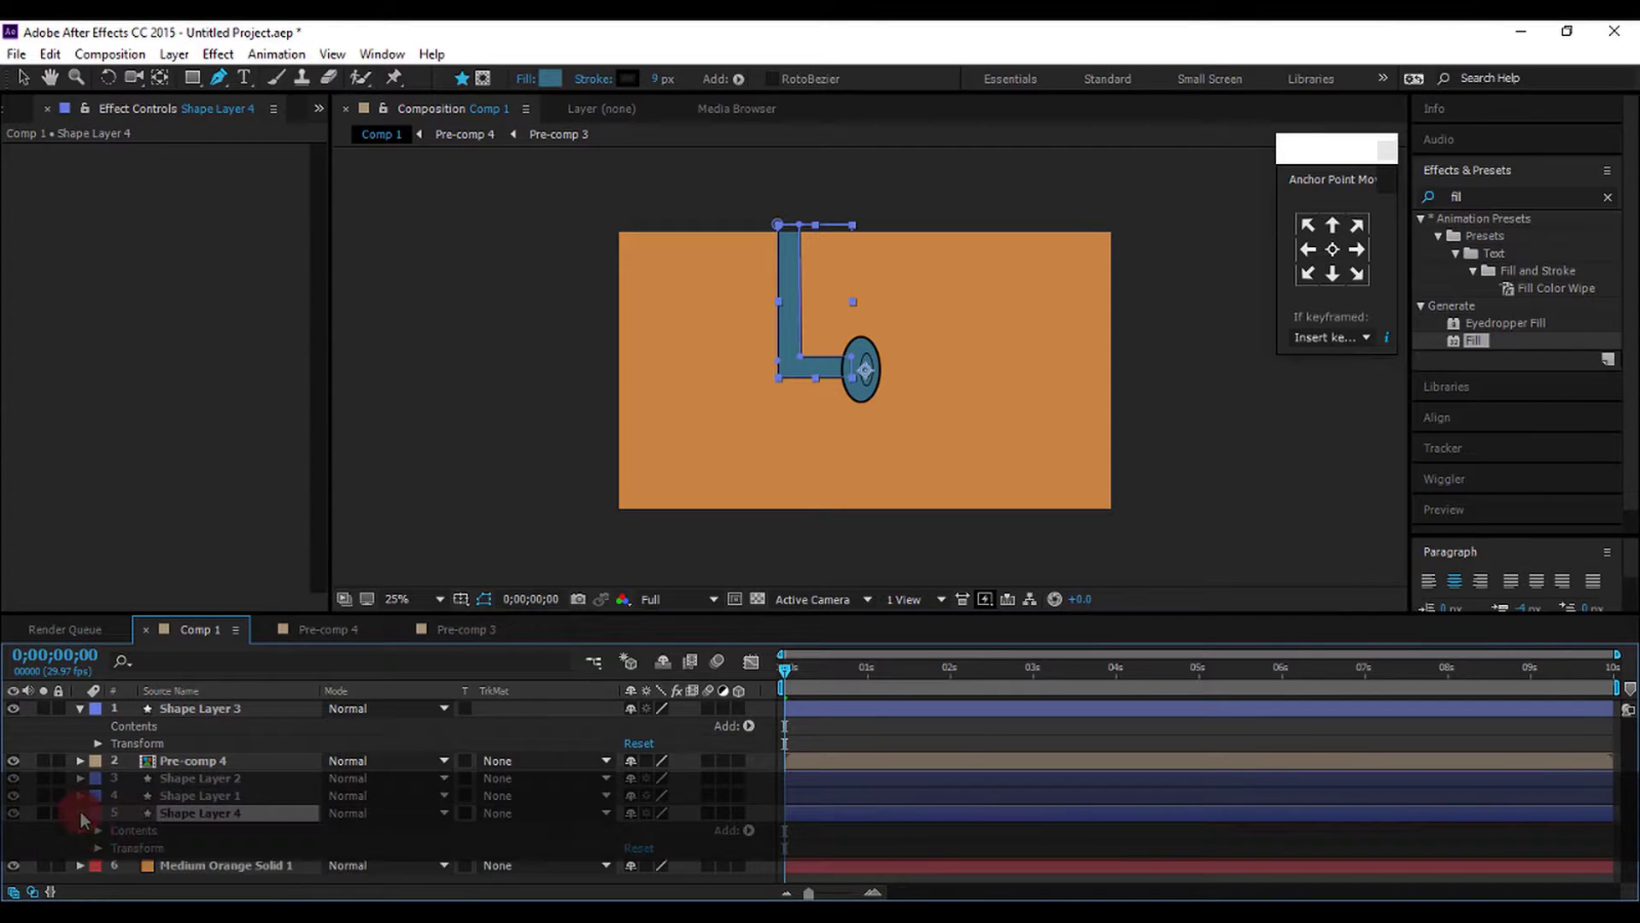
left_click(95, 830)
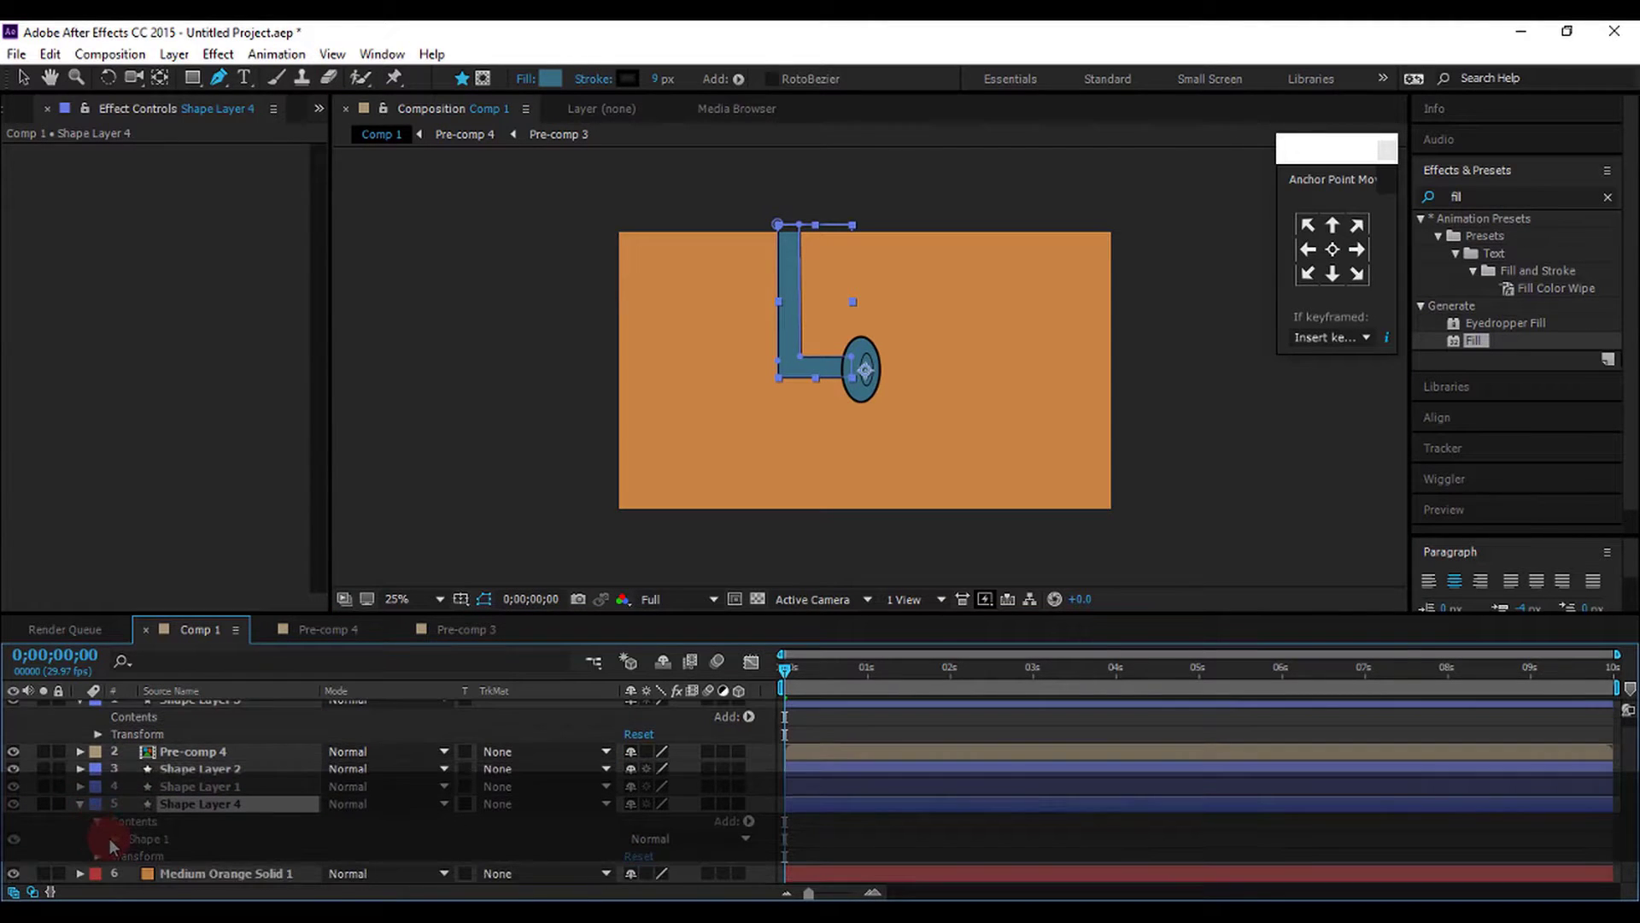
left_click(111, 838)
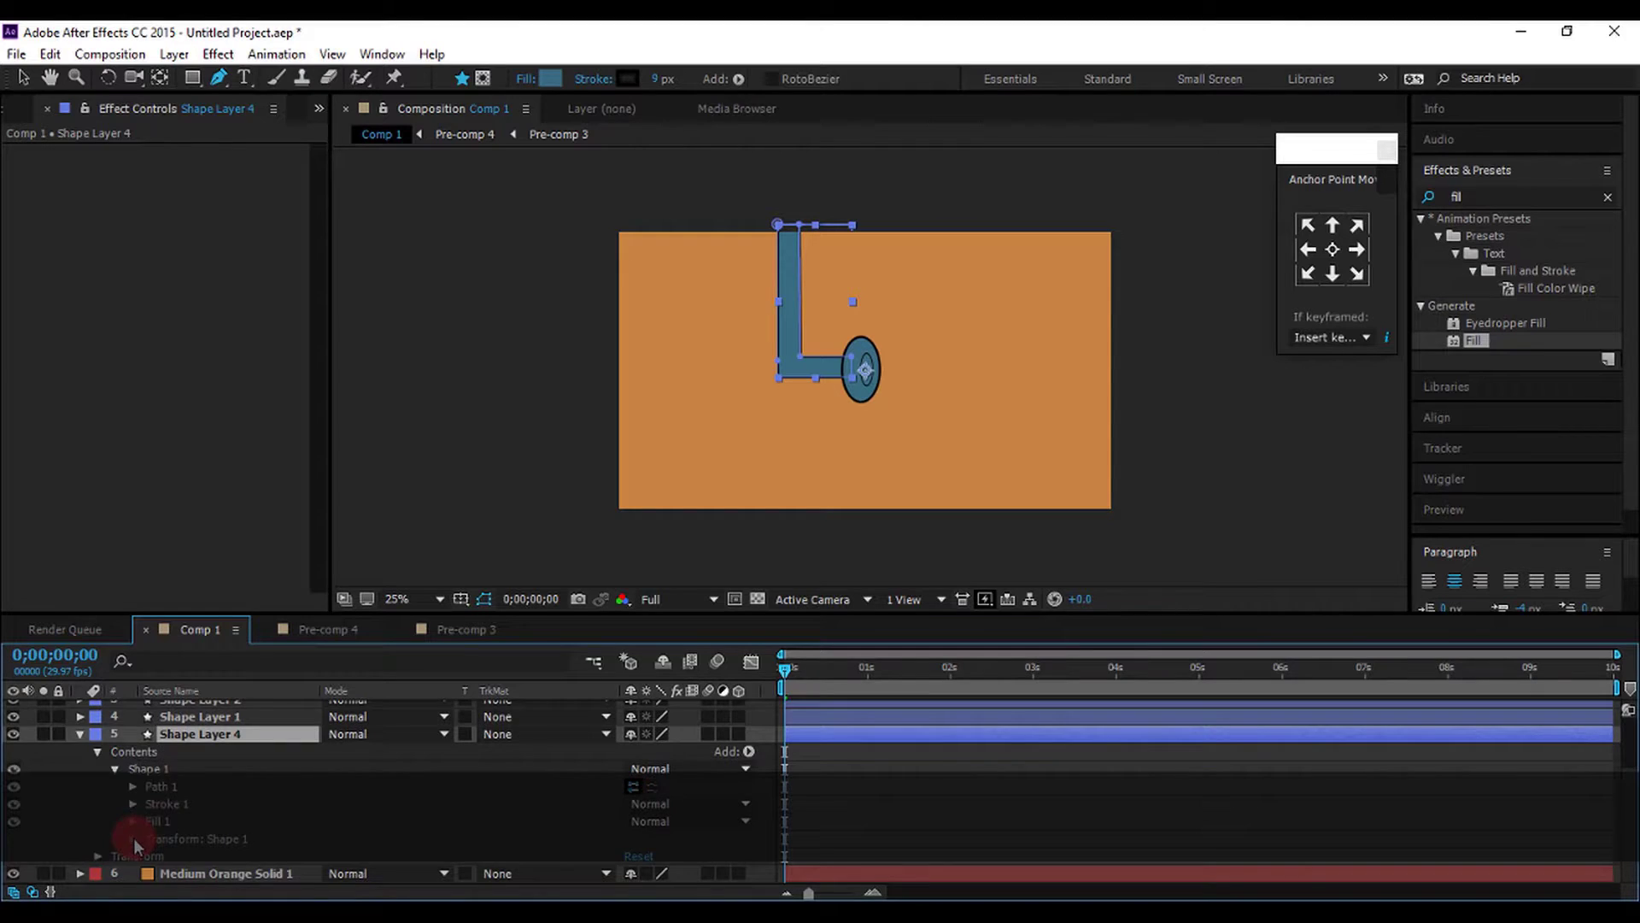
left_click(134, 837)
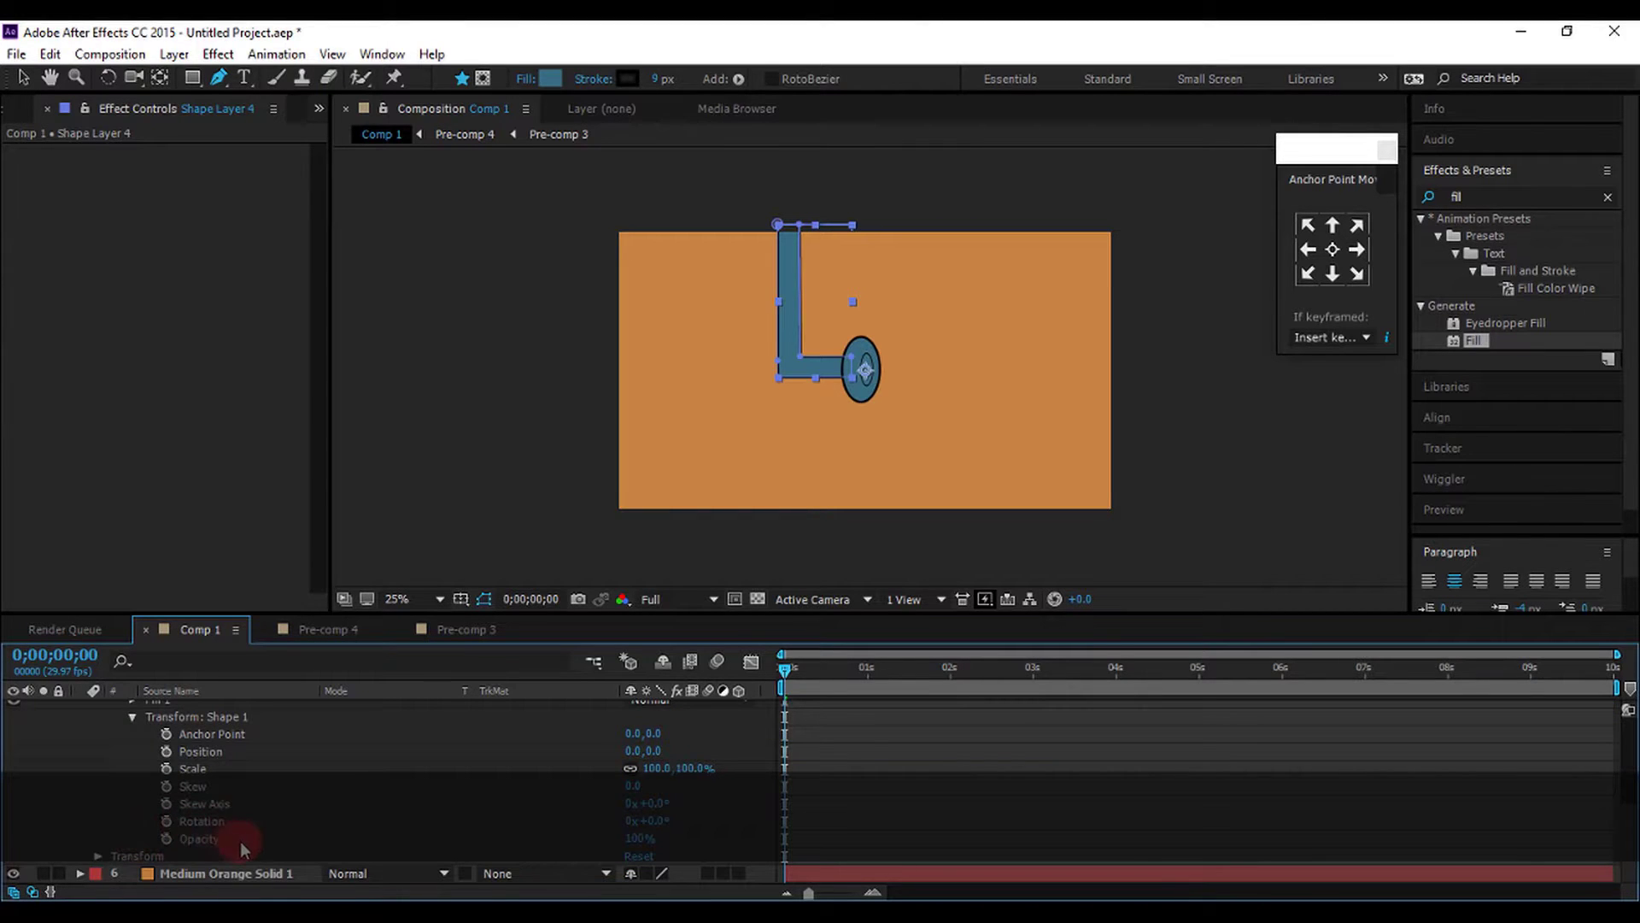
scroll(239, 788, "up", 1)
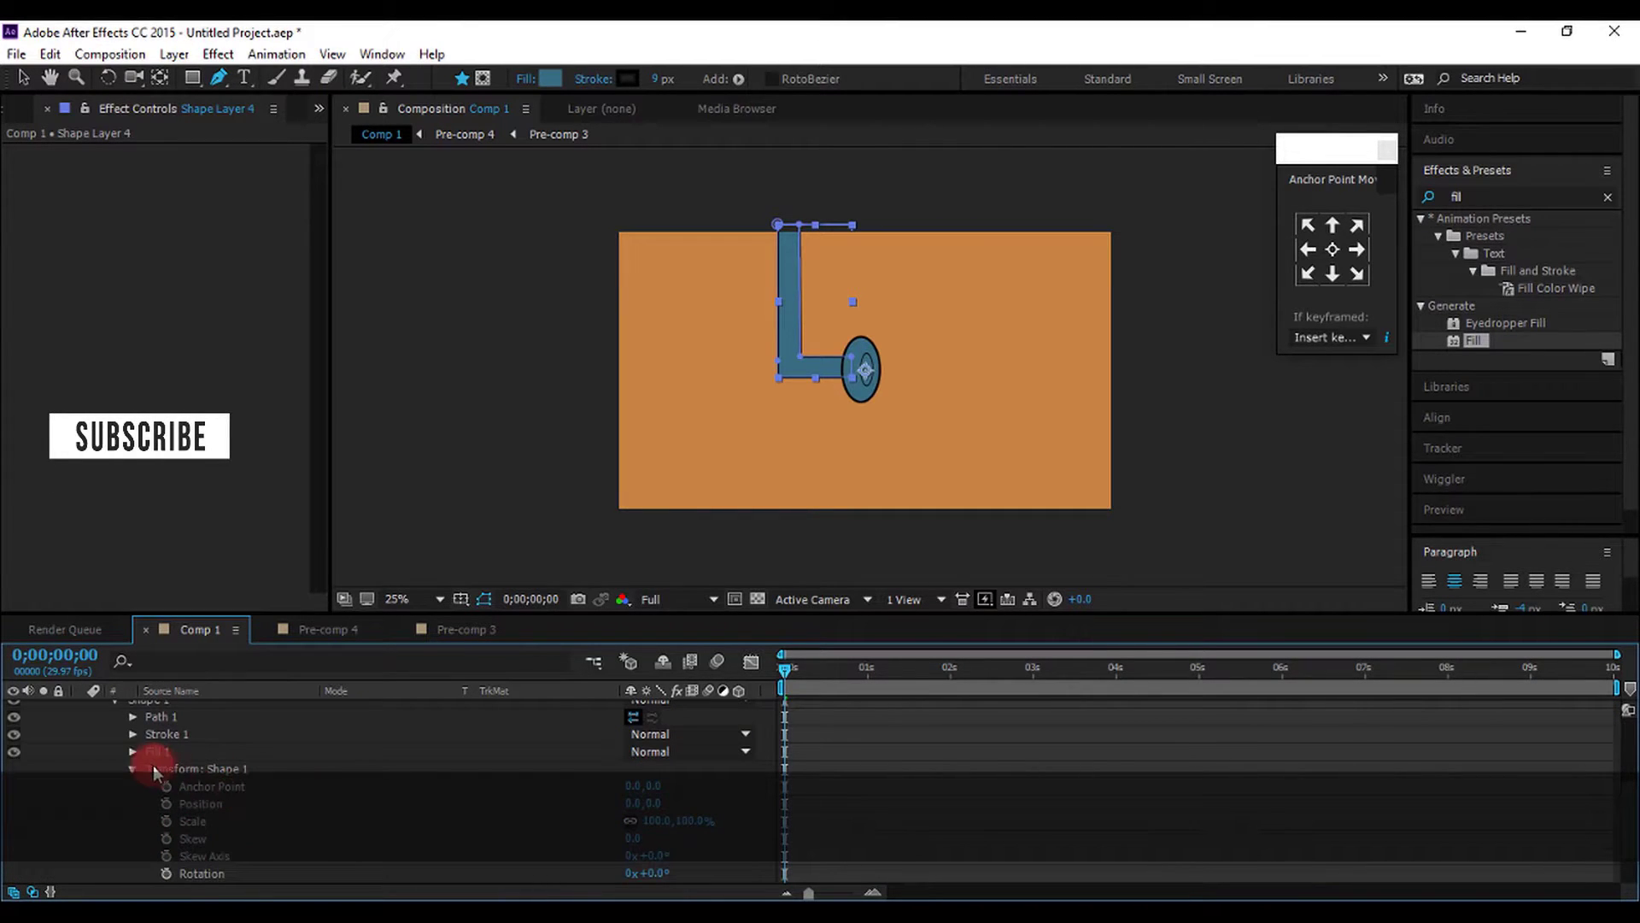
left_click(130, 733)
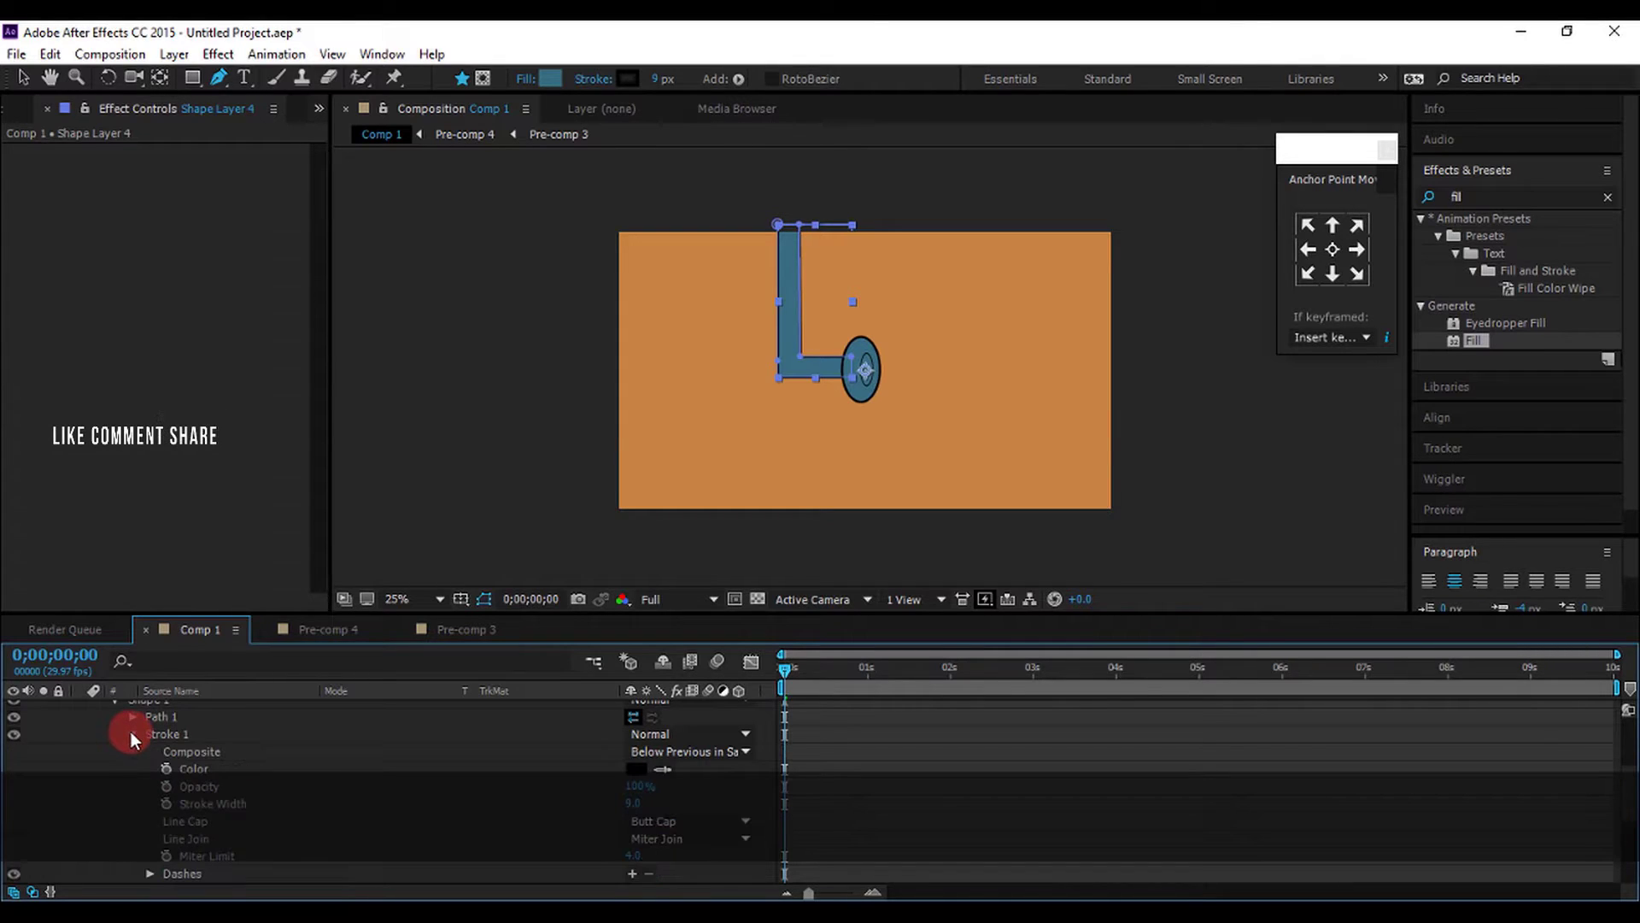
left_click(131, 731)
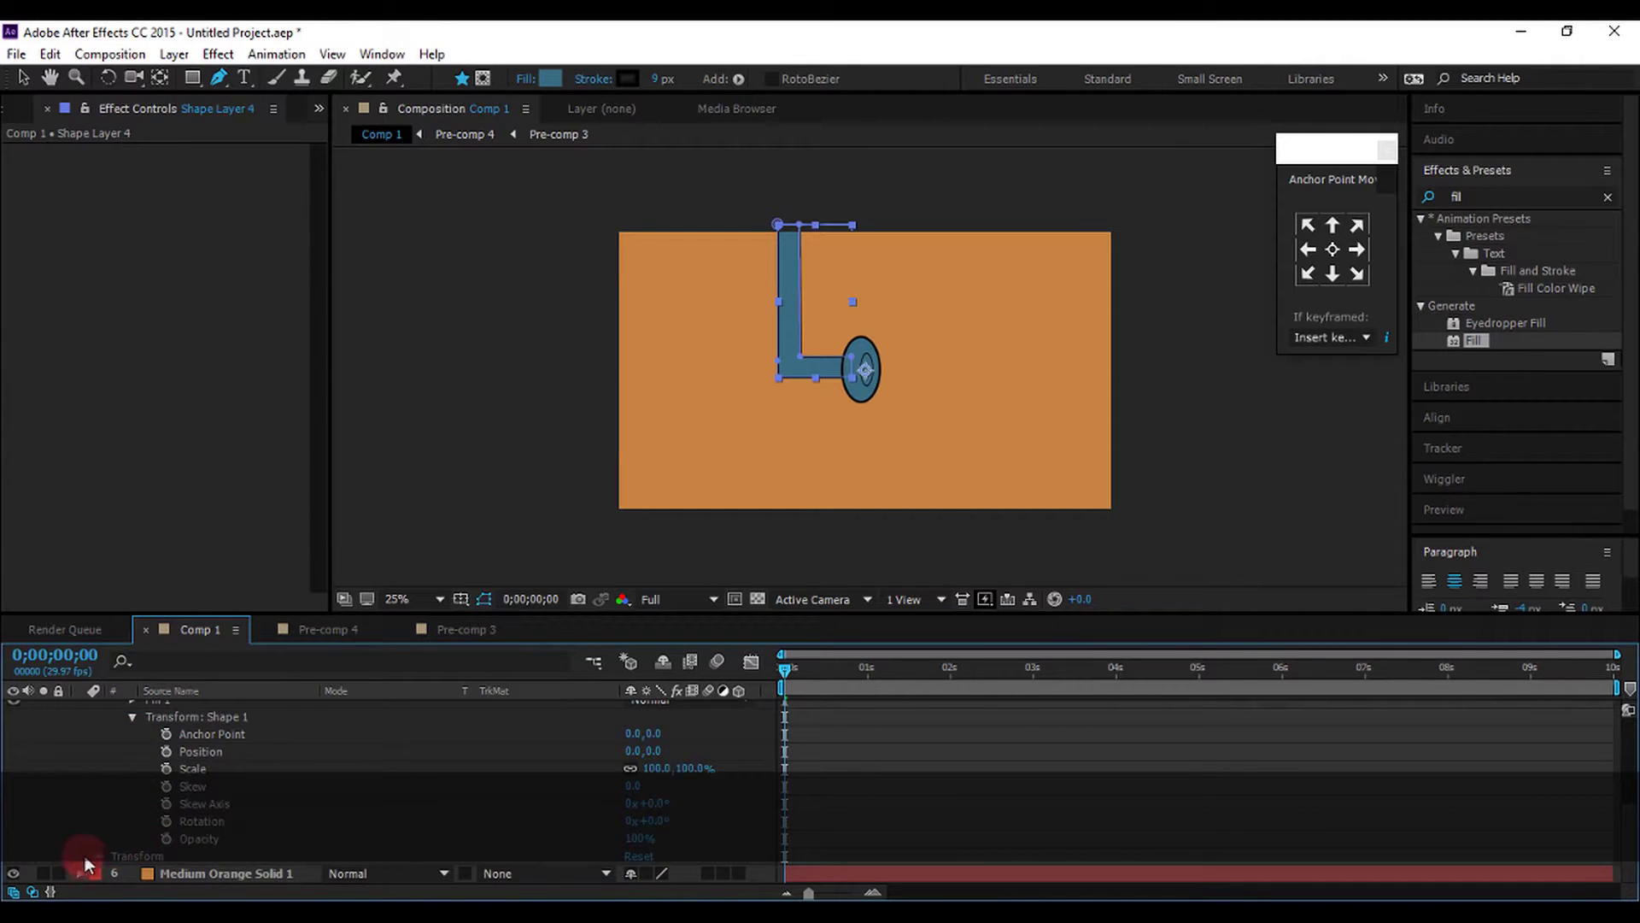
left_click(95, 854)
scroll(198, 825, "up", 5)
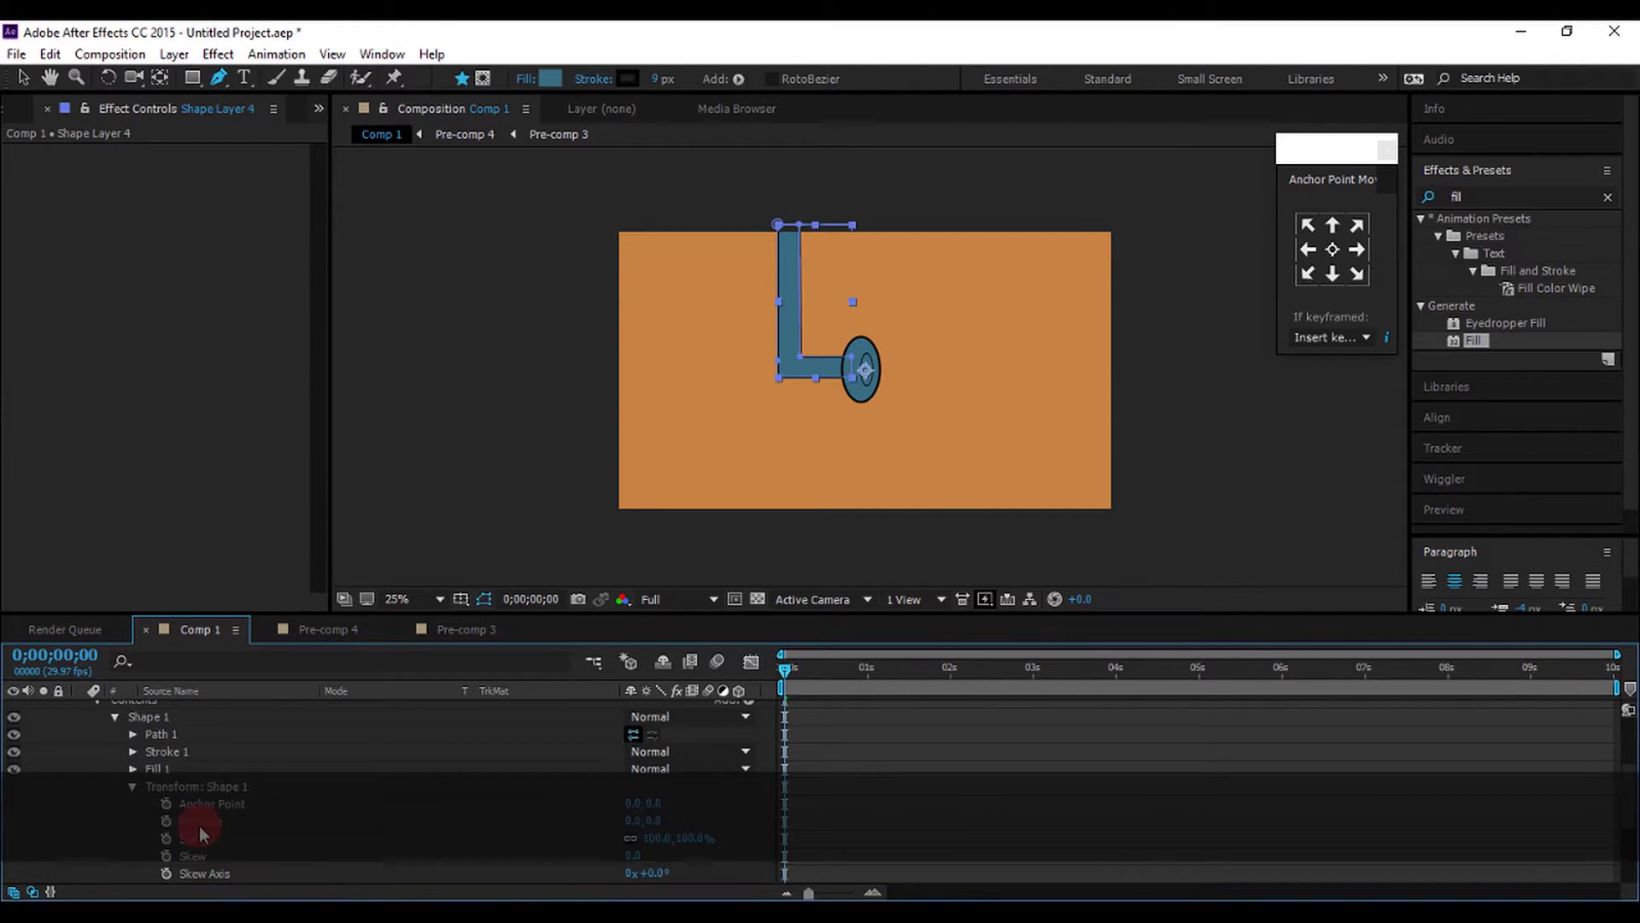
Collapse the pipe layer's properties and preview the water pouring from the pipe
left_click(99, 807)
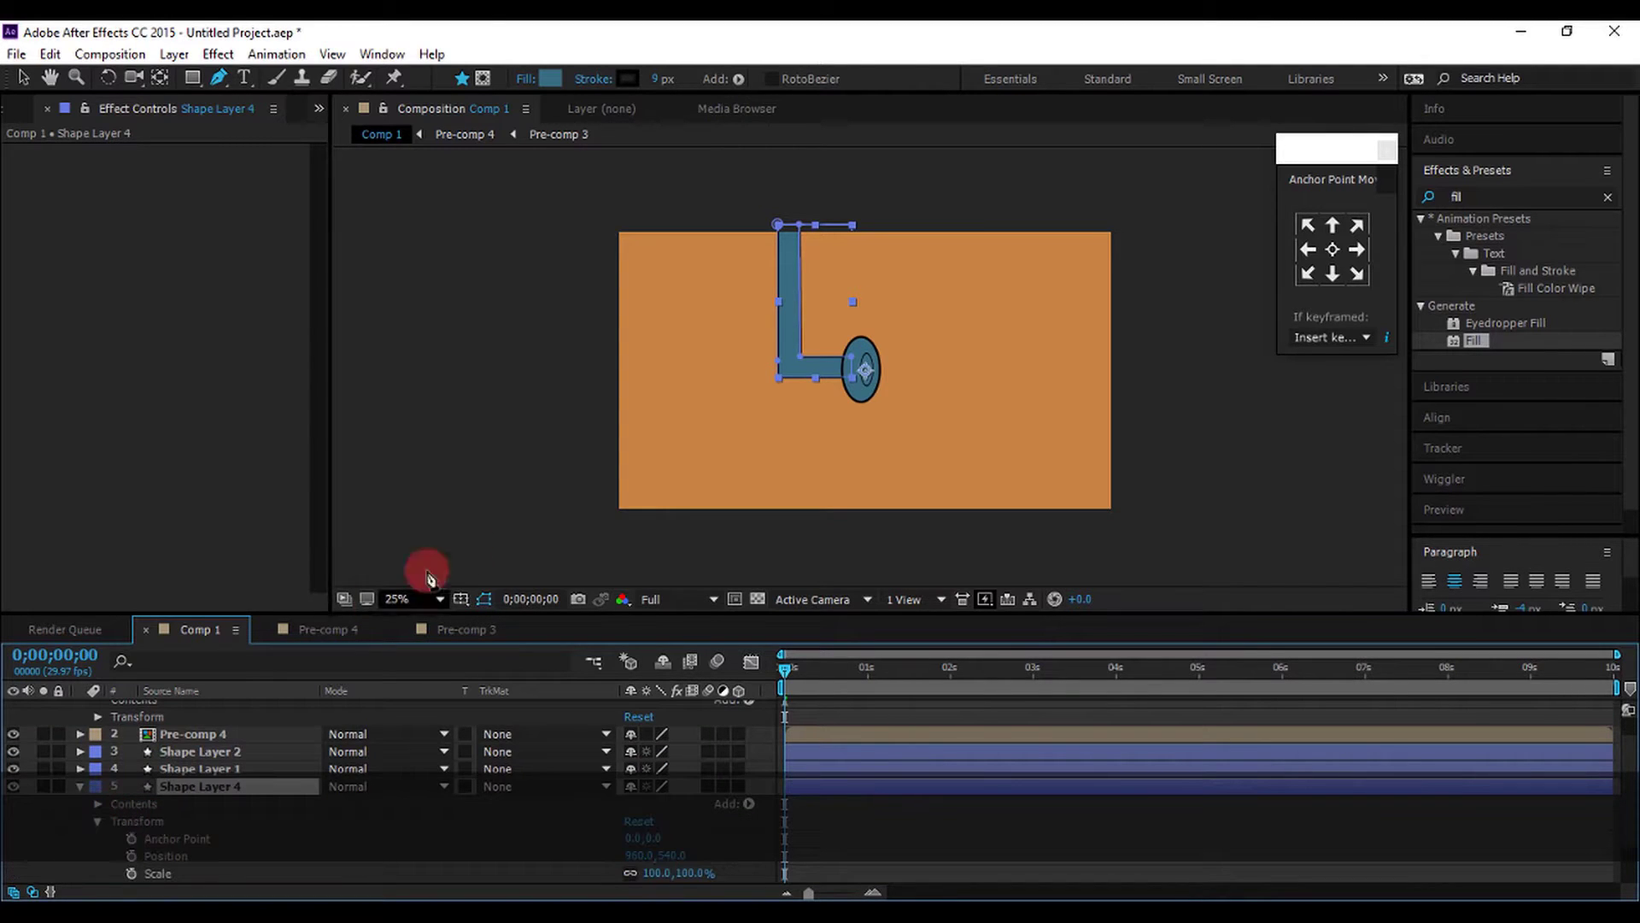
left_click(99, 806)
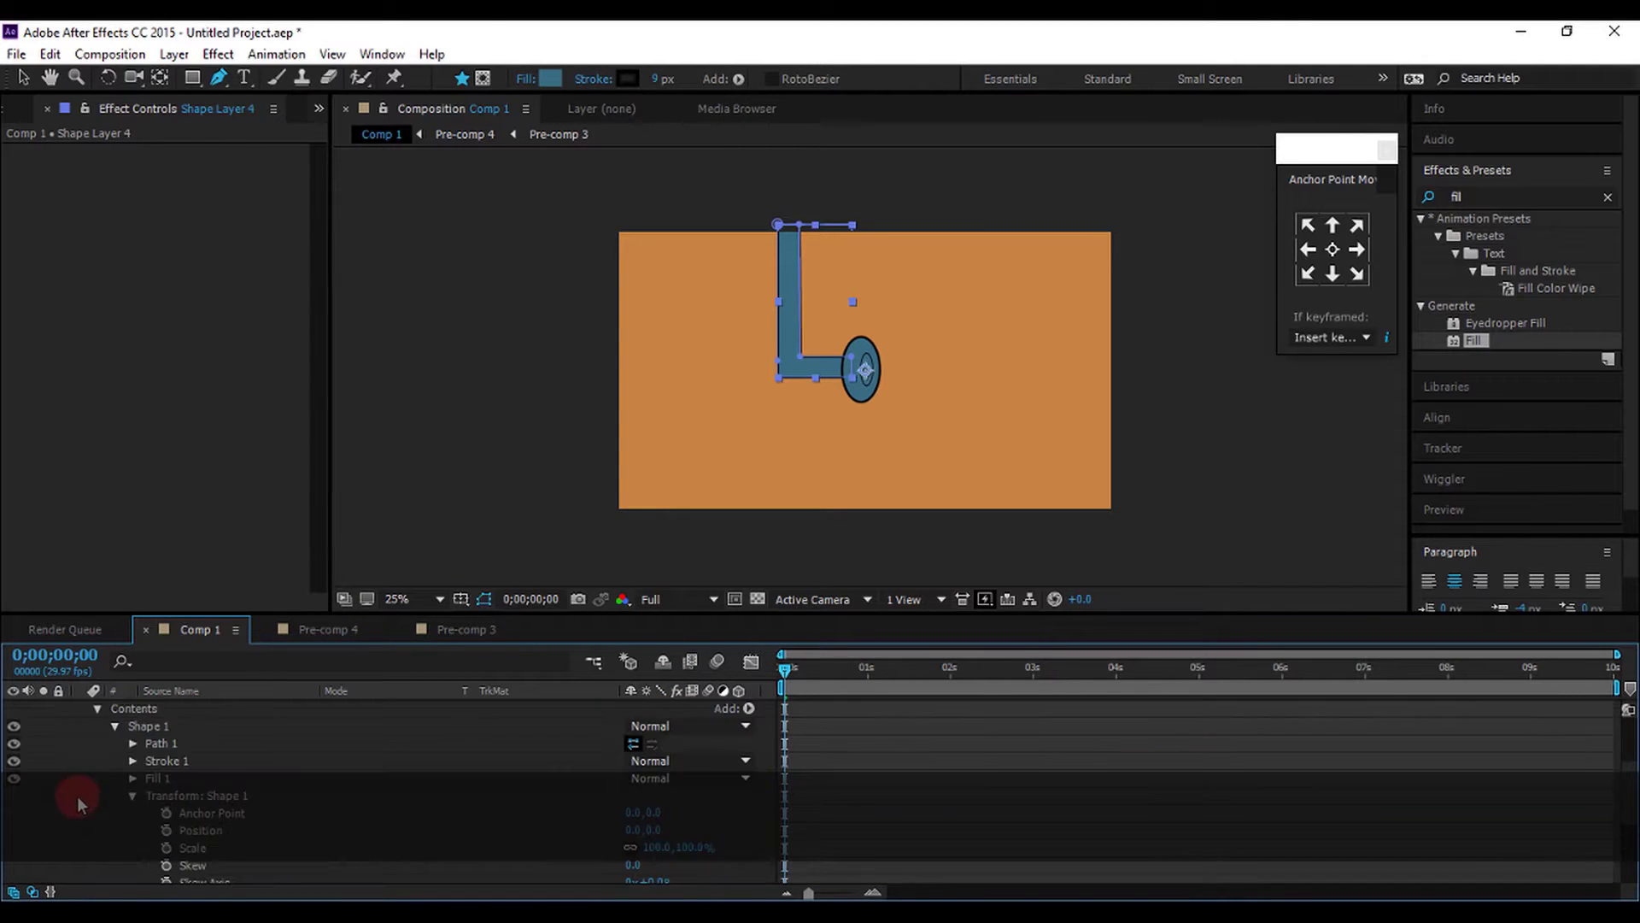
left_click(101, 726)
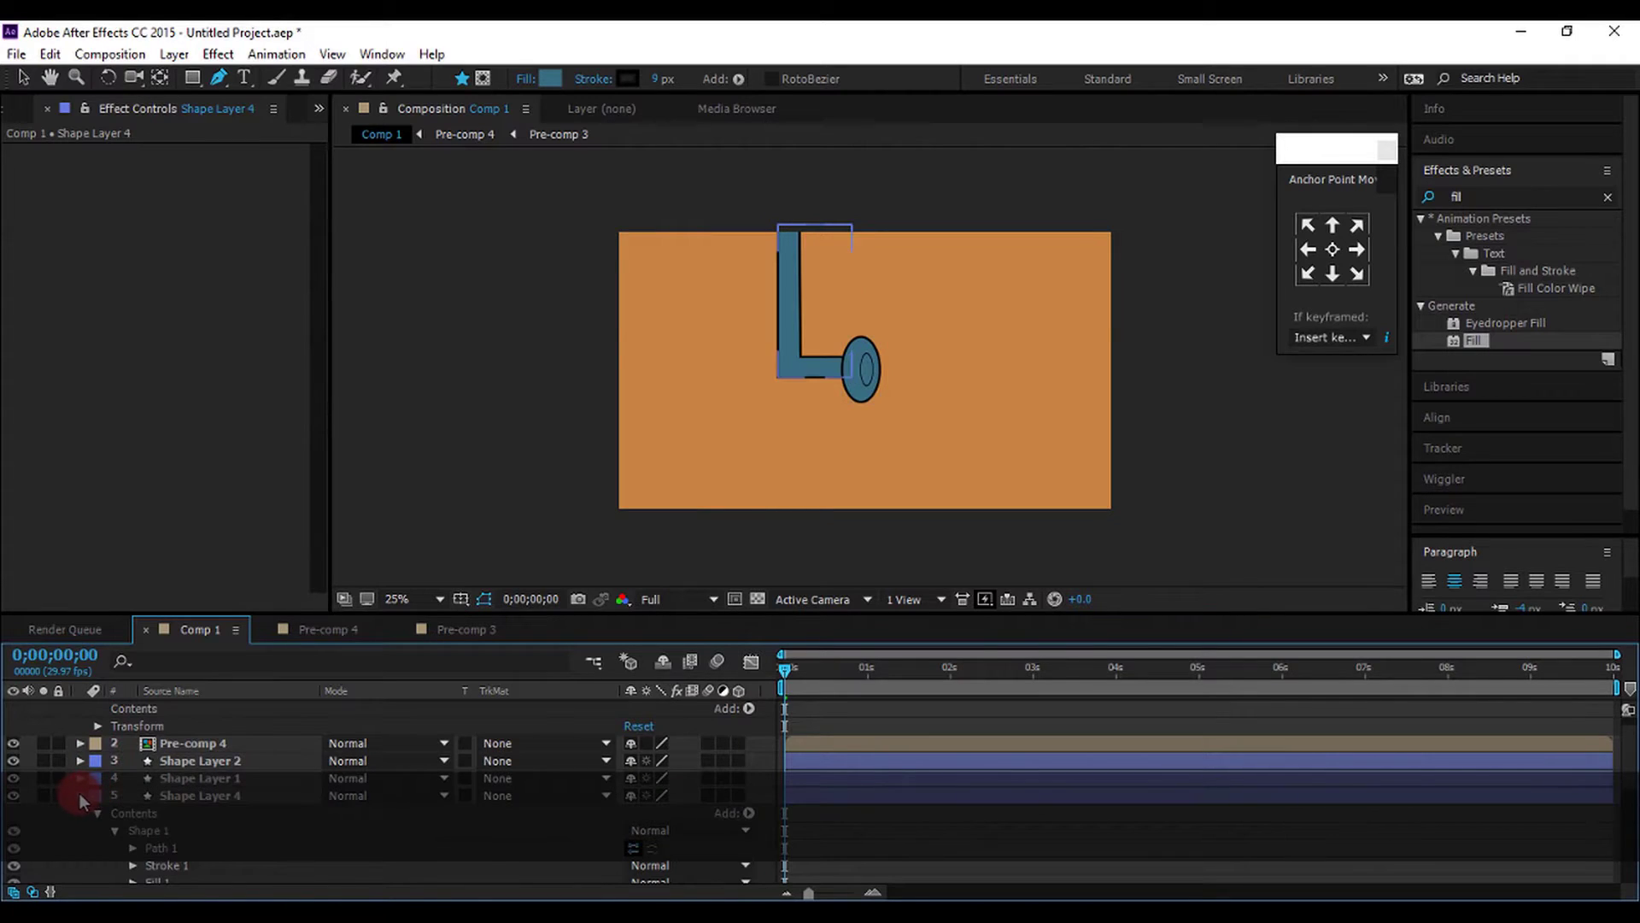
left_click(171, 800)
key("space")
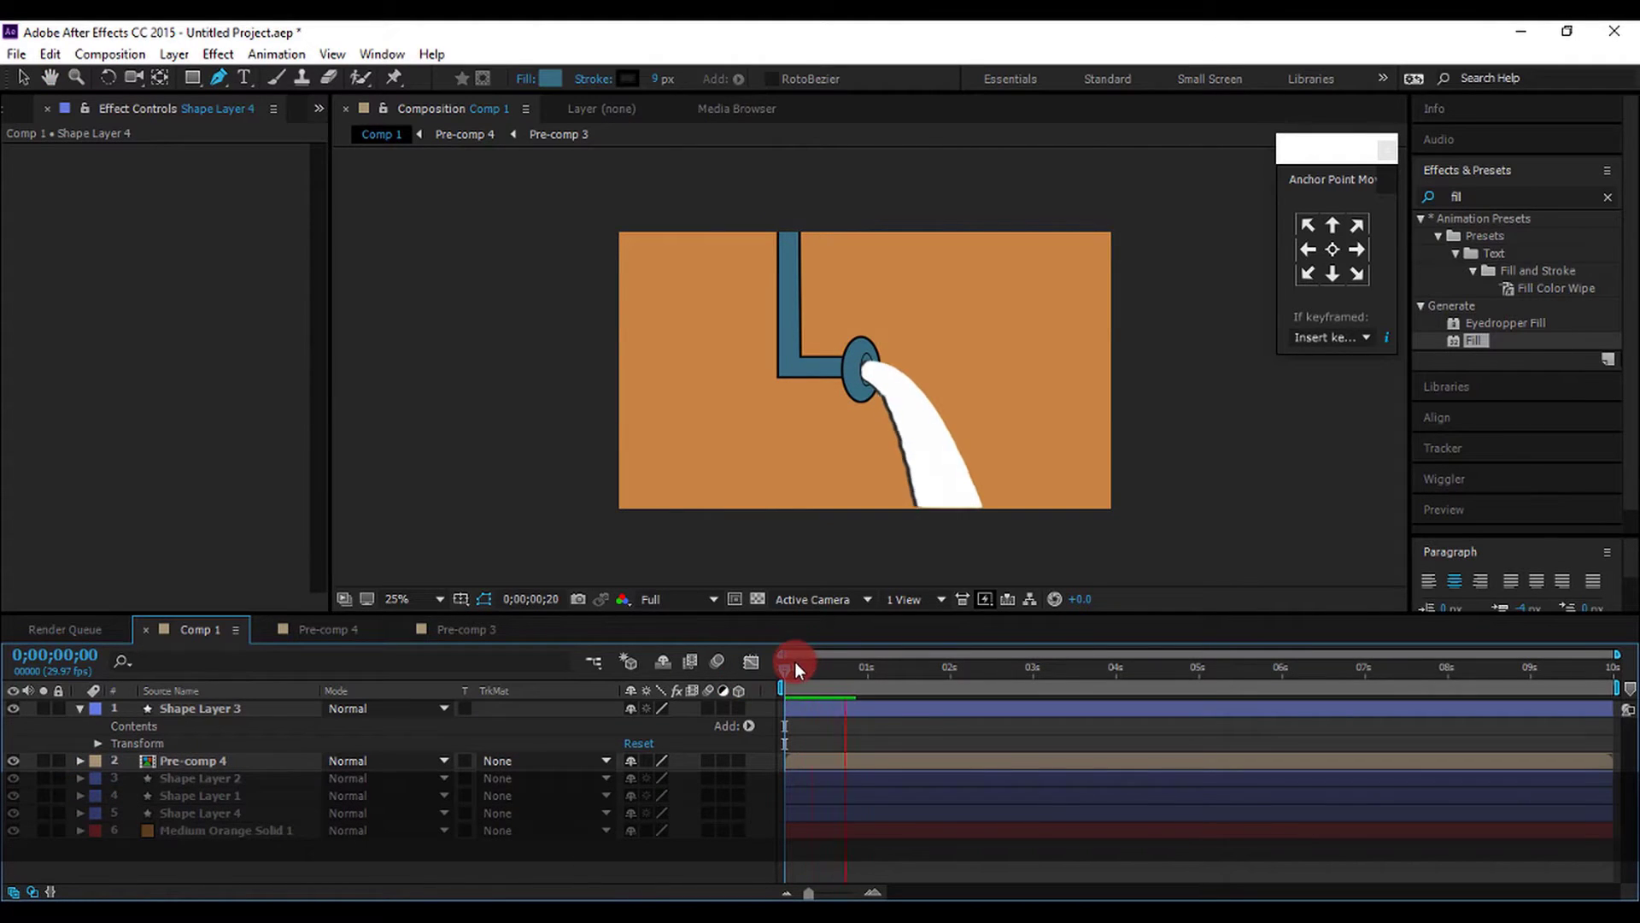
Stop the preview, collapse Shape Layer 3, and scrub back to about 0;00;00;12
left_click(926, 352)
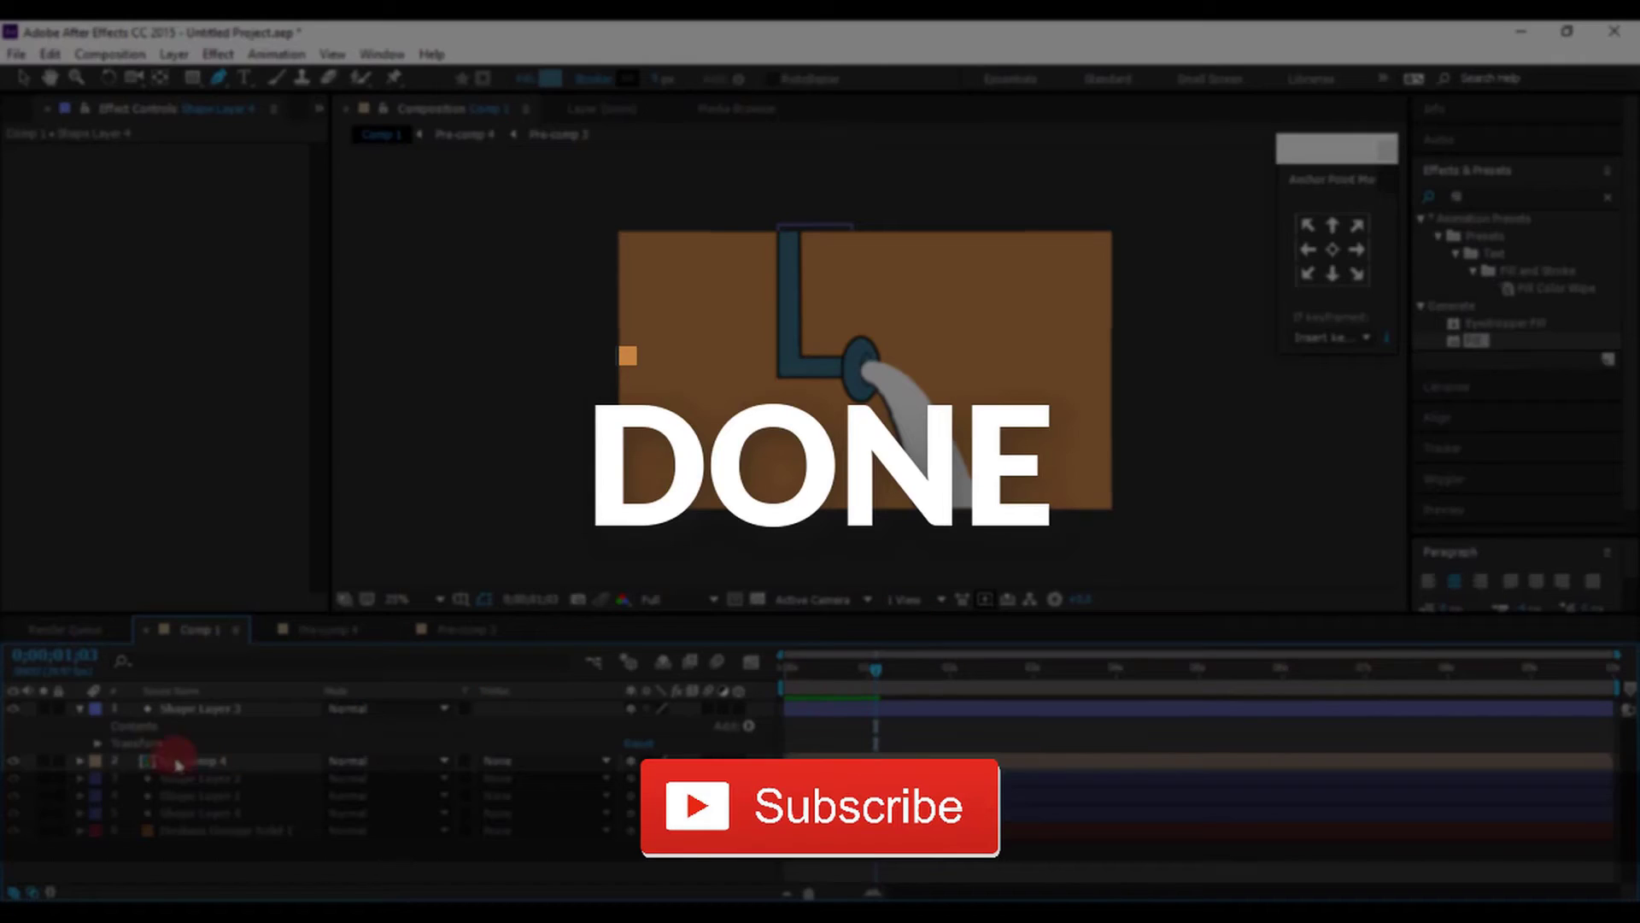
left_click(79, 709)
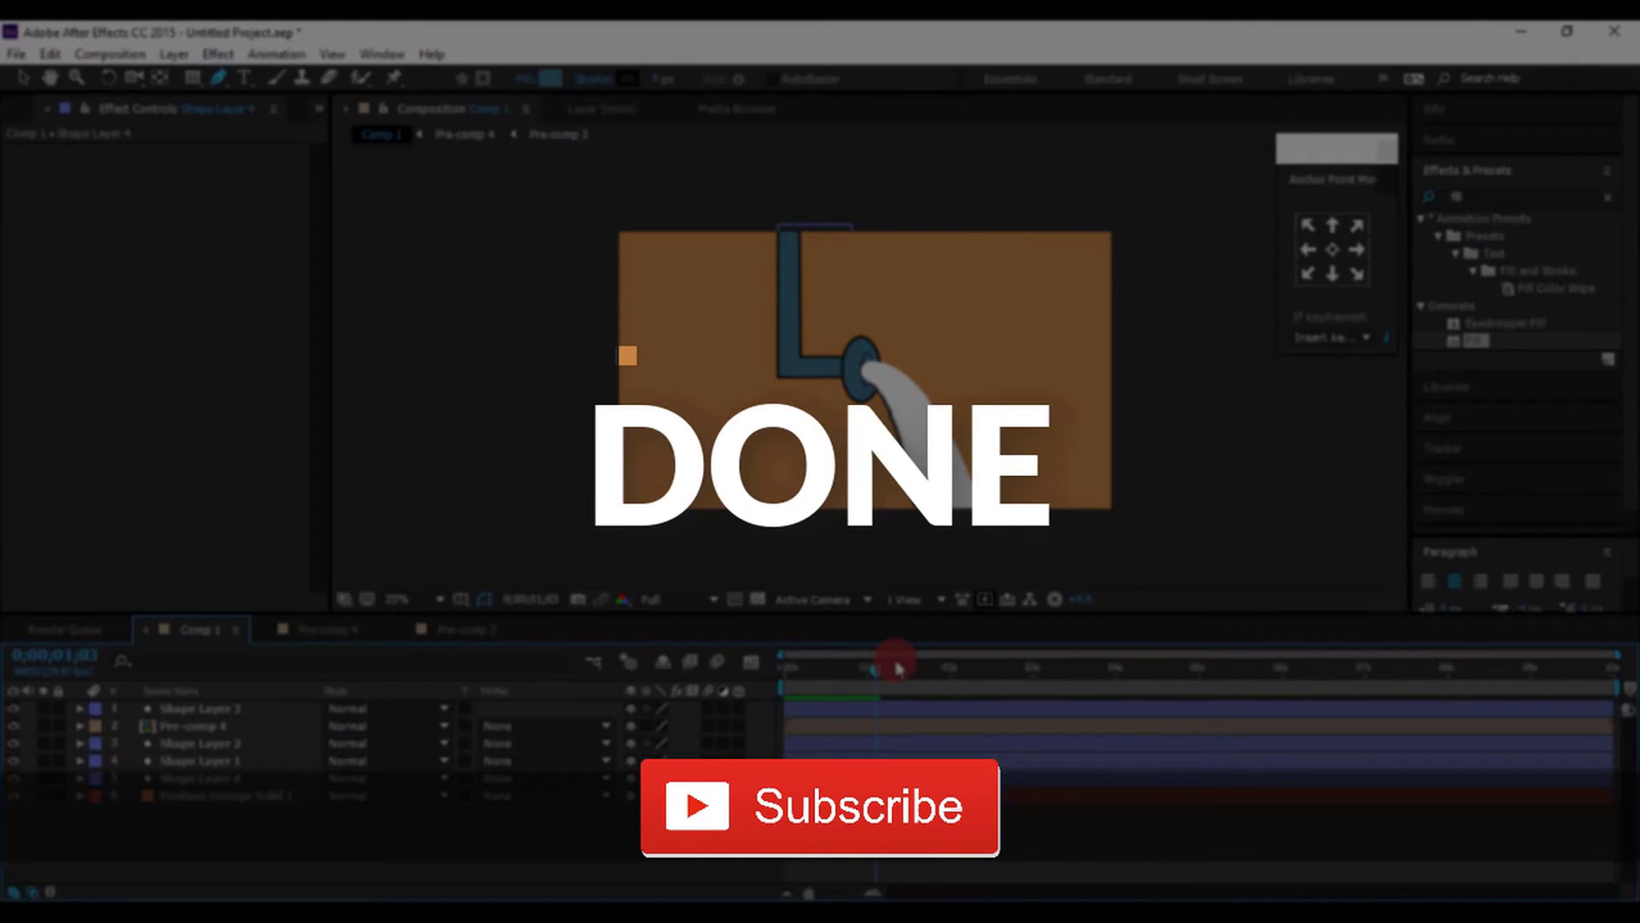
mouse_move(875, 667)
left_mouse_down()
mouse_move(801, 667)
mouse_move(828, 692)
mouse_move(976, 720)
mouse_move(771, 735)
mouse_move(818, 726)
left_mouse_up()
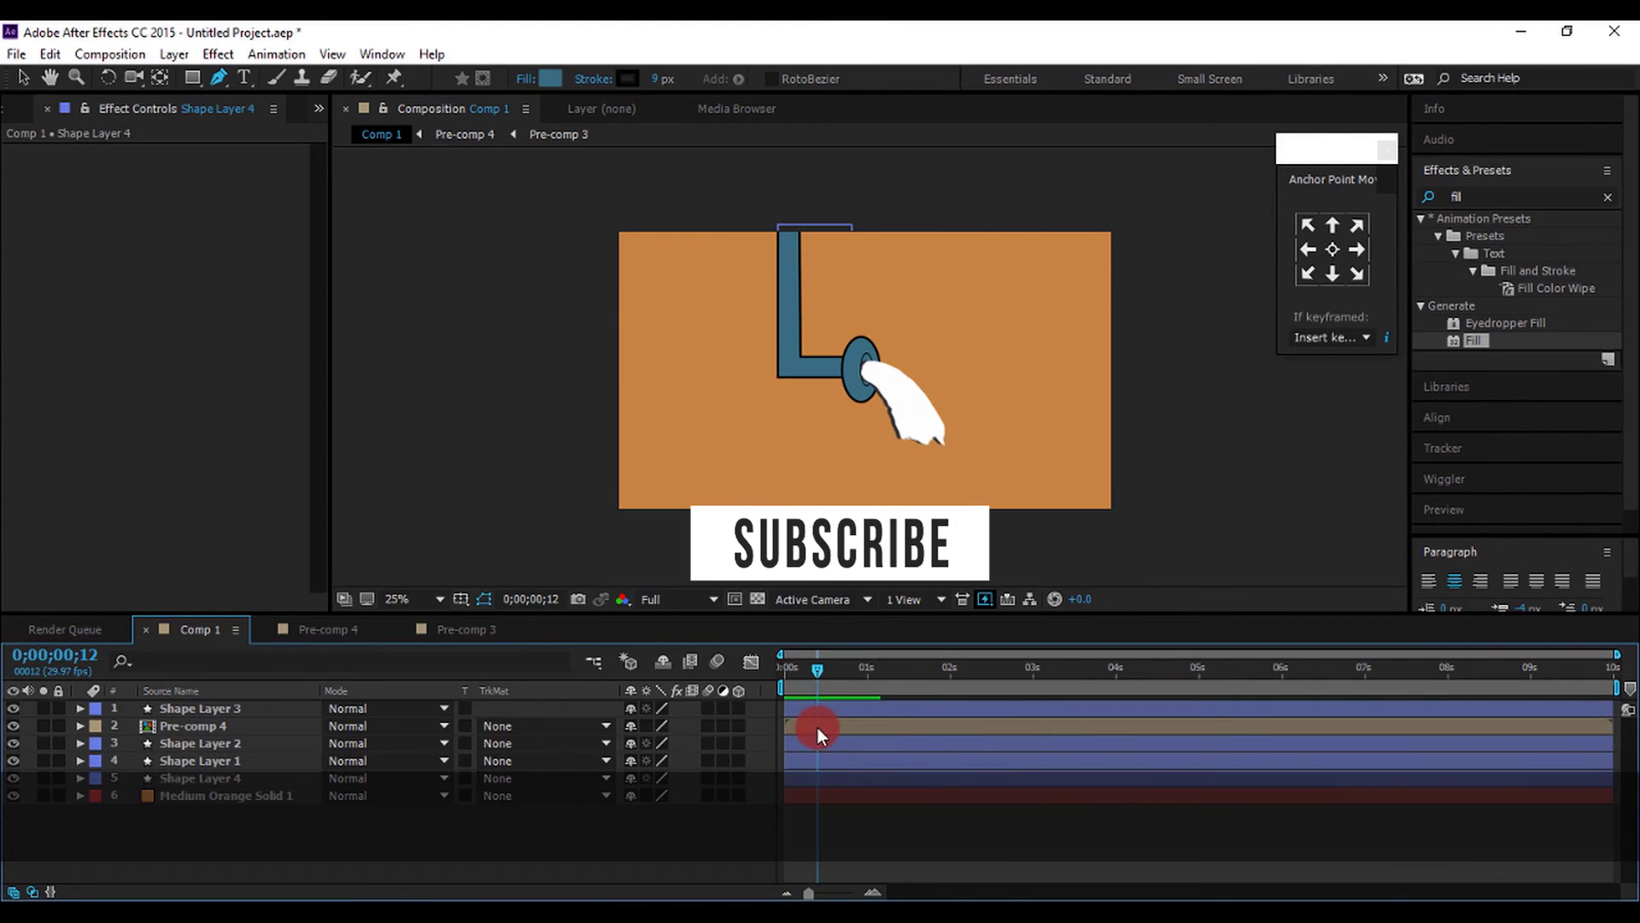